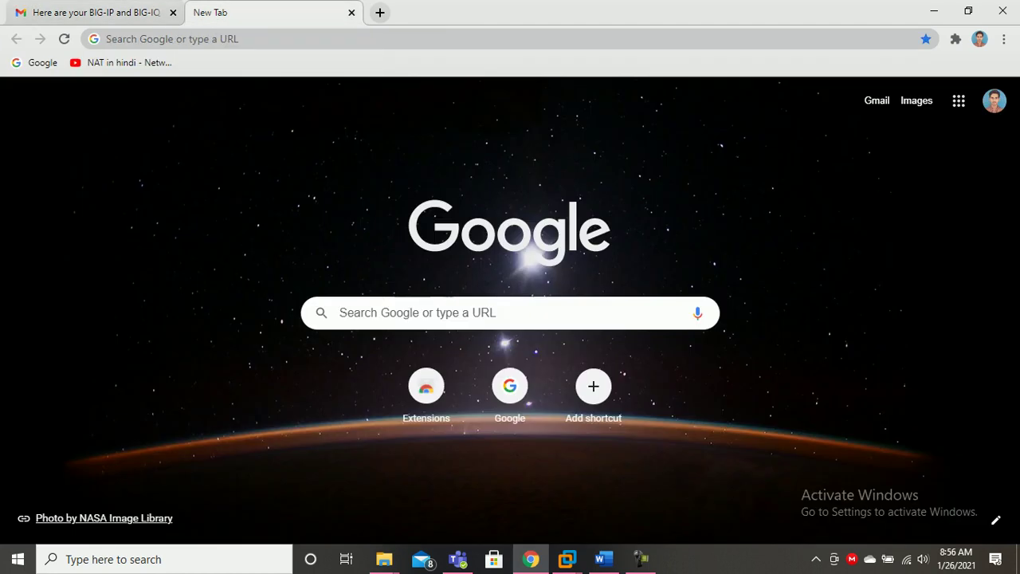
# Connect AS_BIGIP_2's first network adapter to custom network VMnet3 (Host-only).
pyautogui.click(531, 559)
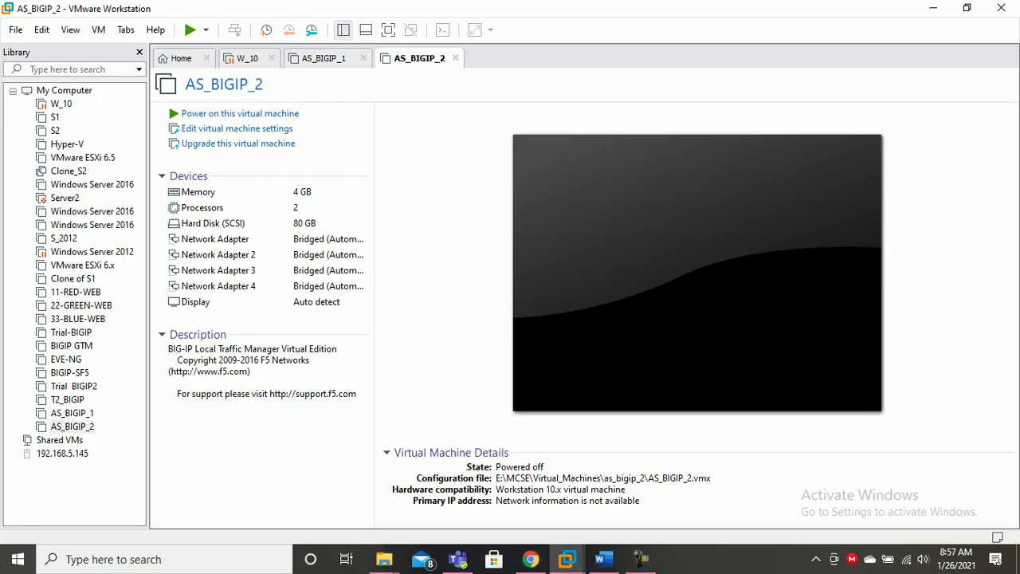
pyautogui.click(236, 129)
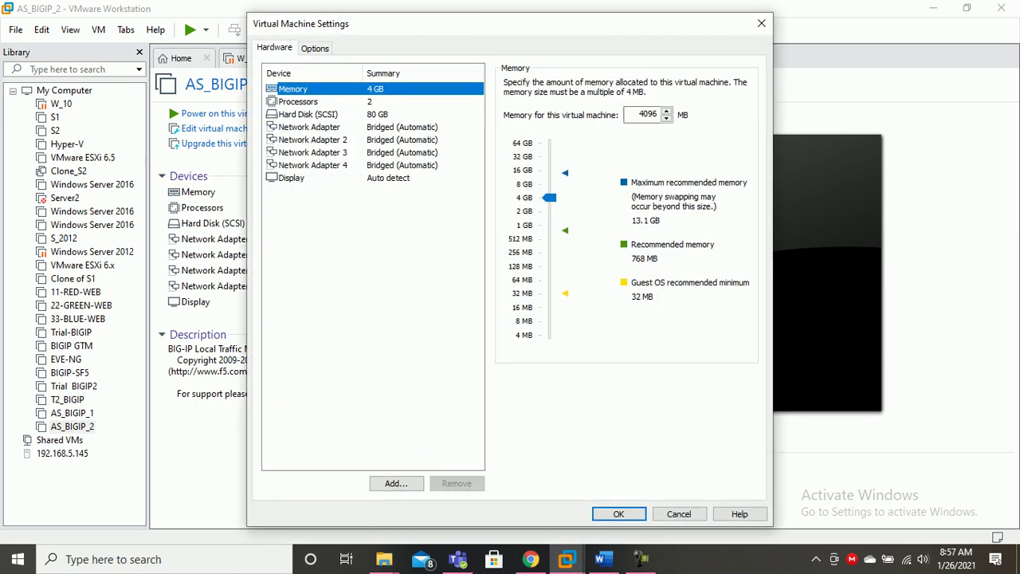
pyautogui.click(309, 128)
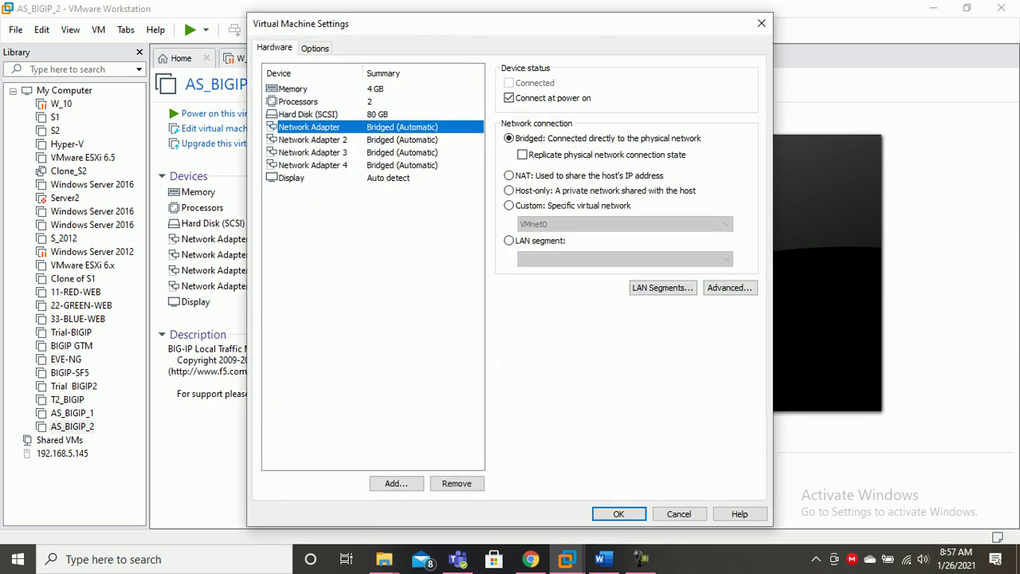
pyautogui.click(509, 206)
pyautogui.click(626, 224)
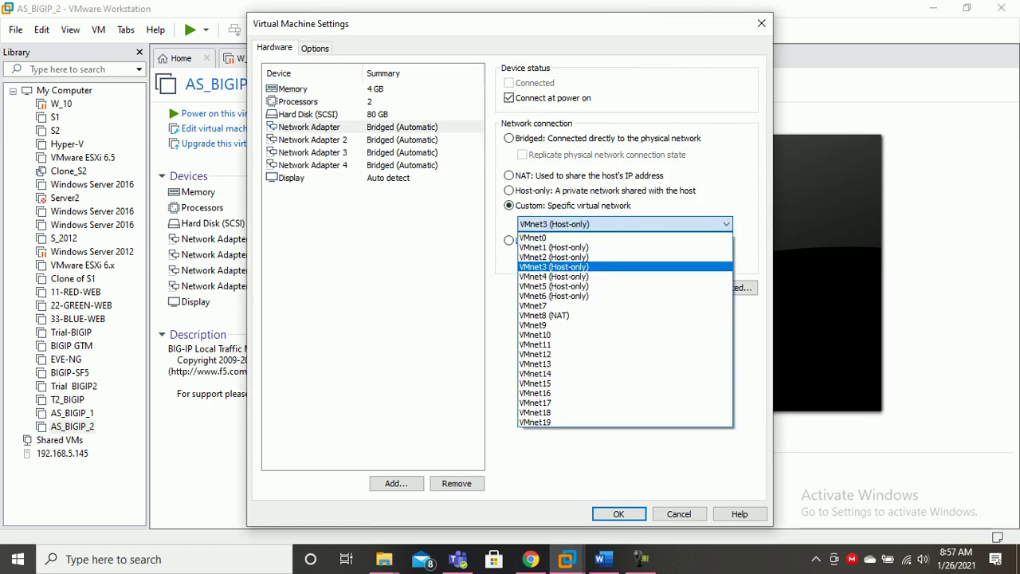
pyautogui.click(554, 266)
# Connect AS_BIGIP_2's Network Adapter 3 to VMnet2 (Host-only) and save the settings.
pyautogui.click(312, 139)
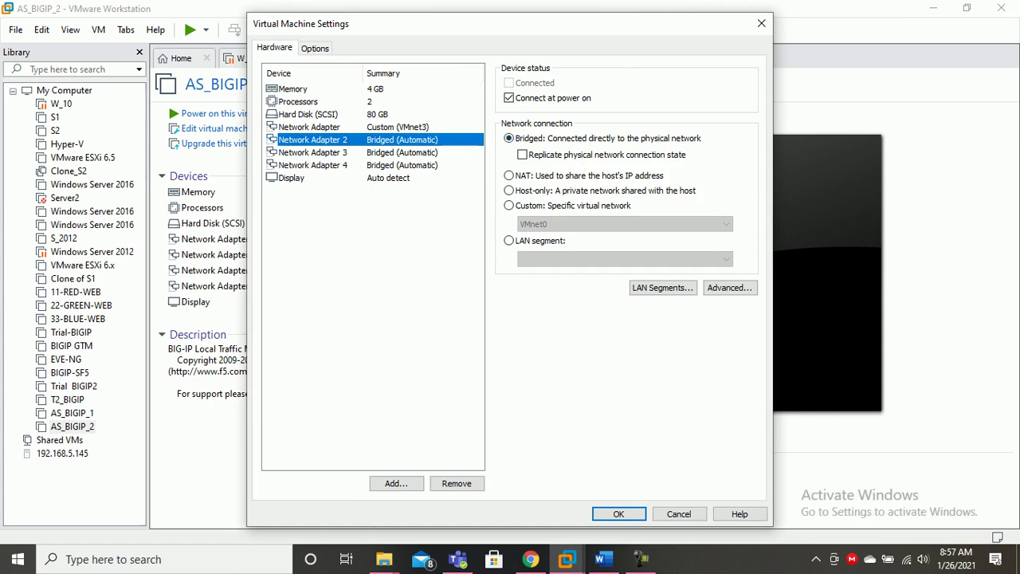
pyautogui.click(312, 152)
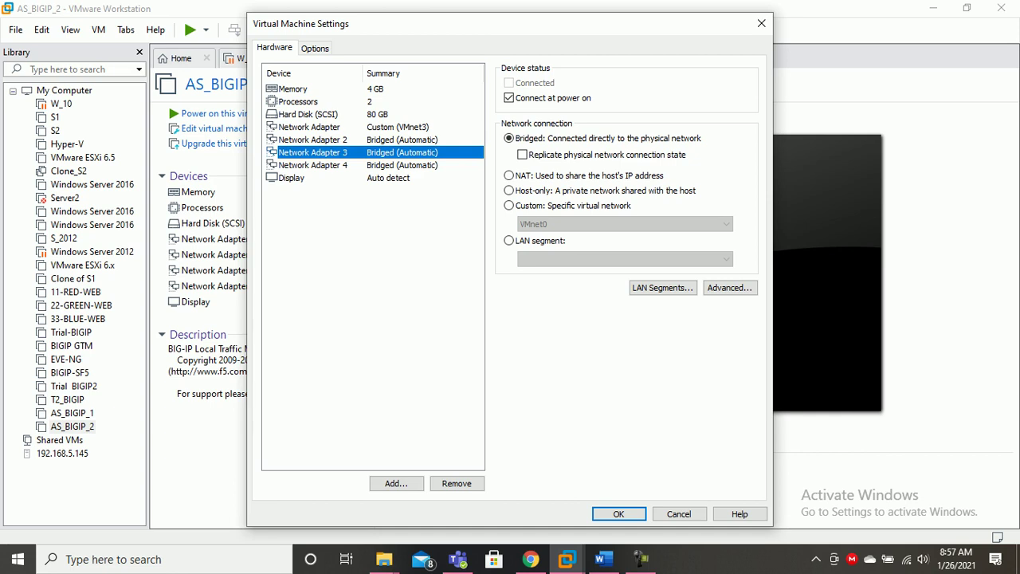
pyautogui.click(509, 204)
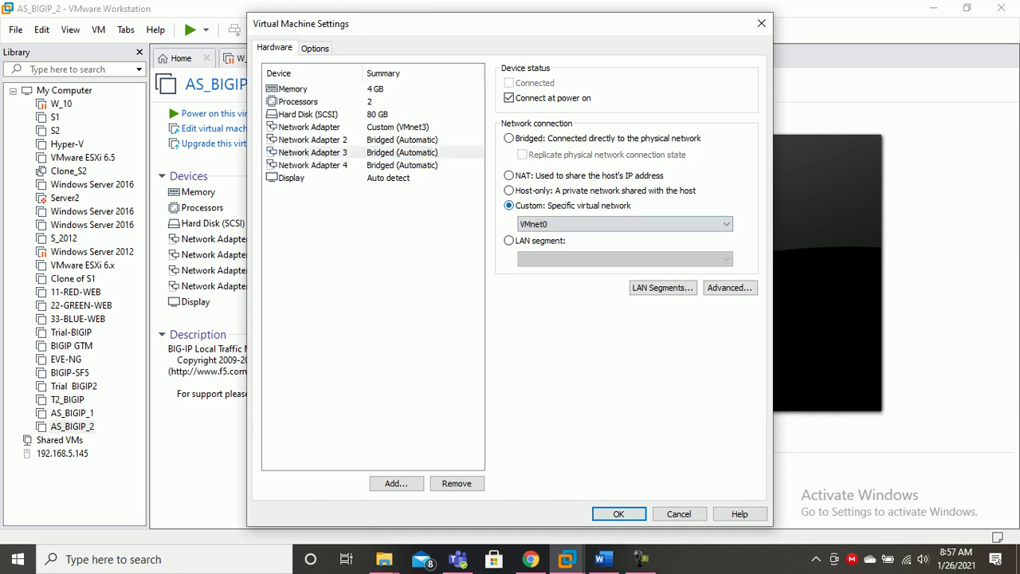
pyautogui.click(625, 224)
pyautogui.click(554, 257)
pyautogui.click(314, 165)
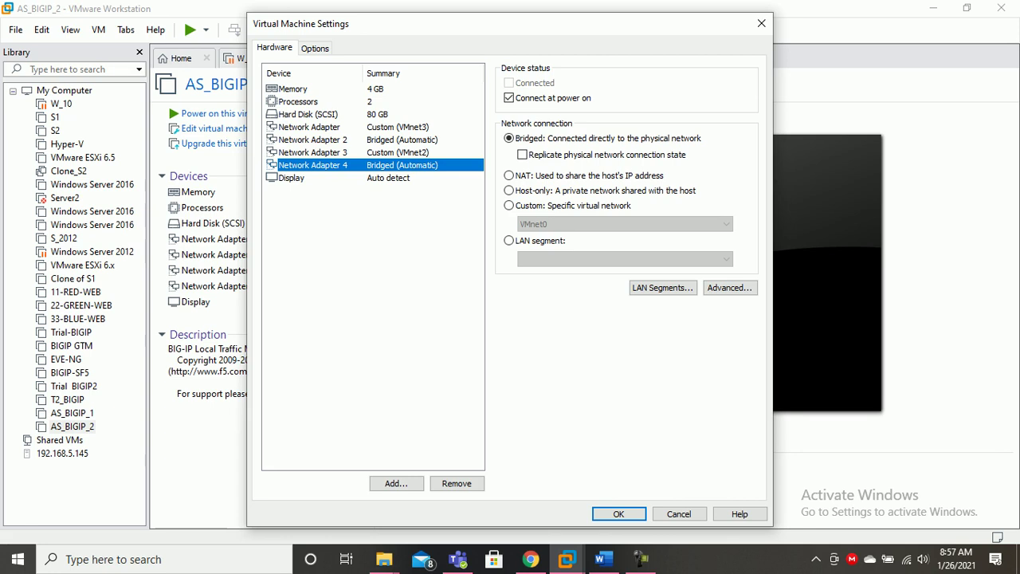
pyautogui.click(620, 515)
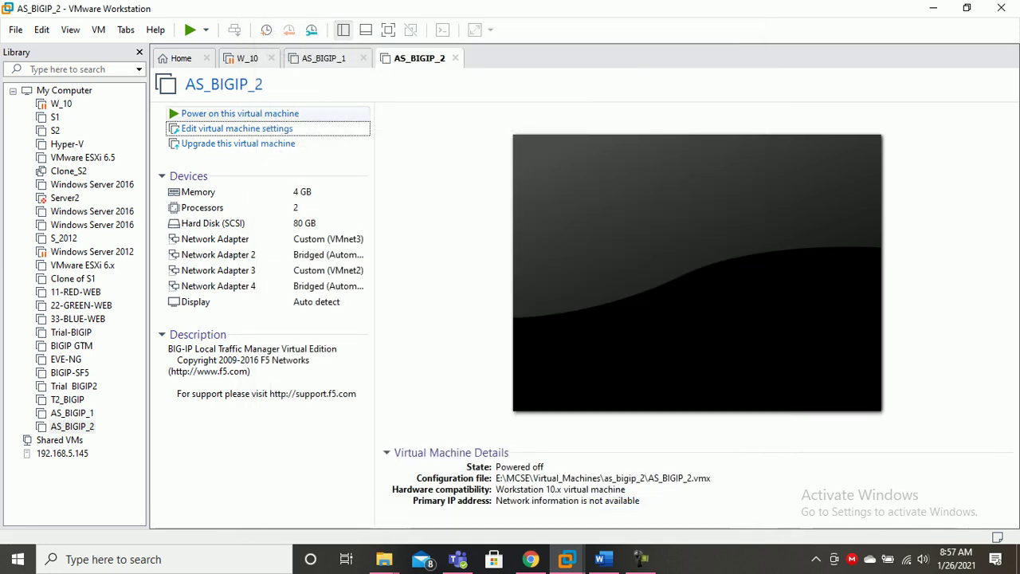
# Compare against AS_BIGIP_2, then set AS_BIGIP_1's first network adapter to custom VMnet3.
pyautogui.click(327, 60)
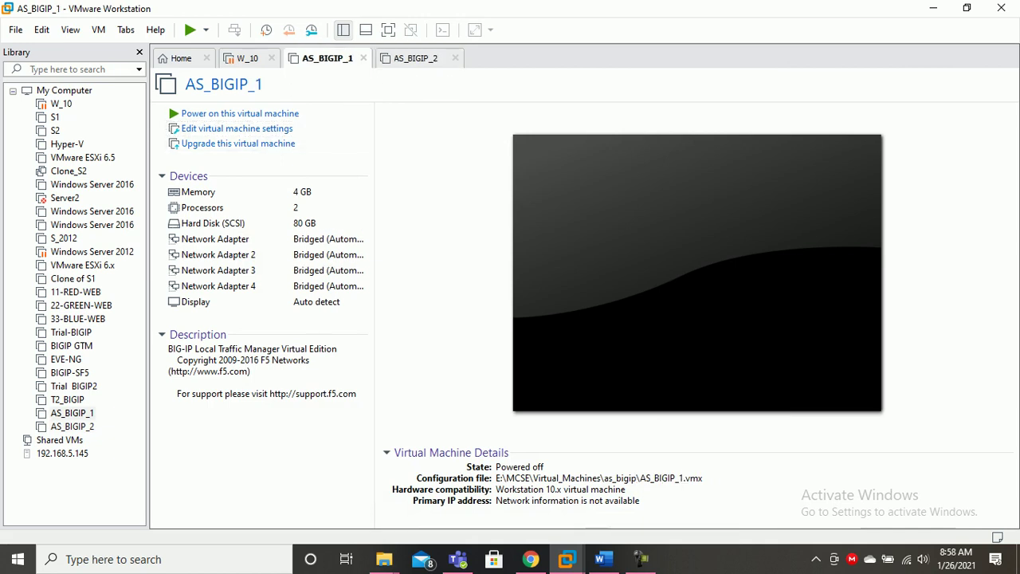
pyautogui.click(416, 58)
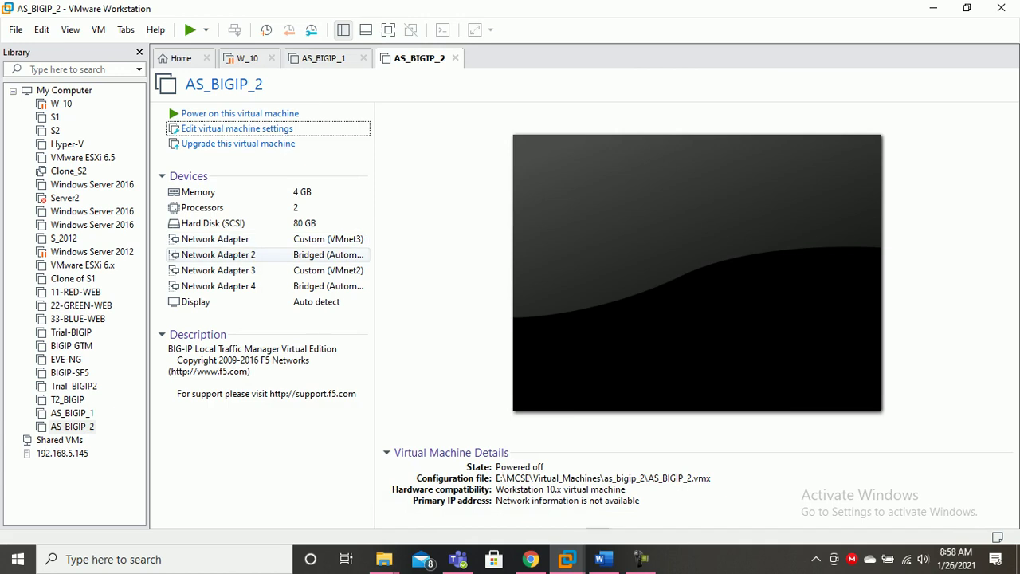
pyautogui.click(327, 58)
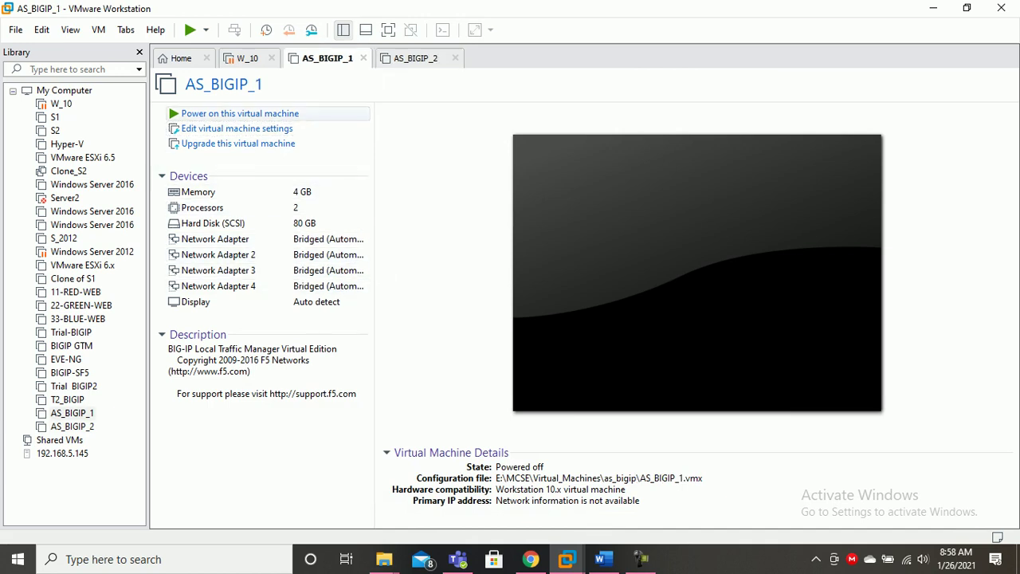
pyautogui.click(236, 128)
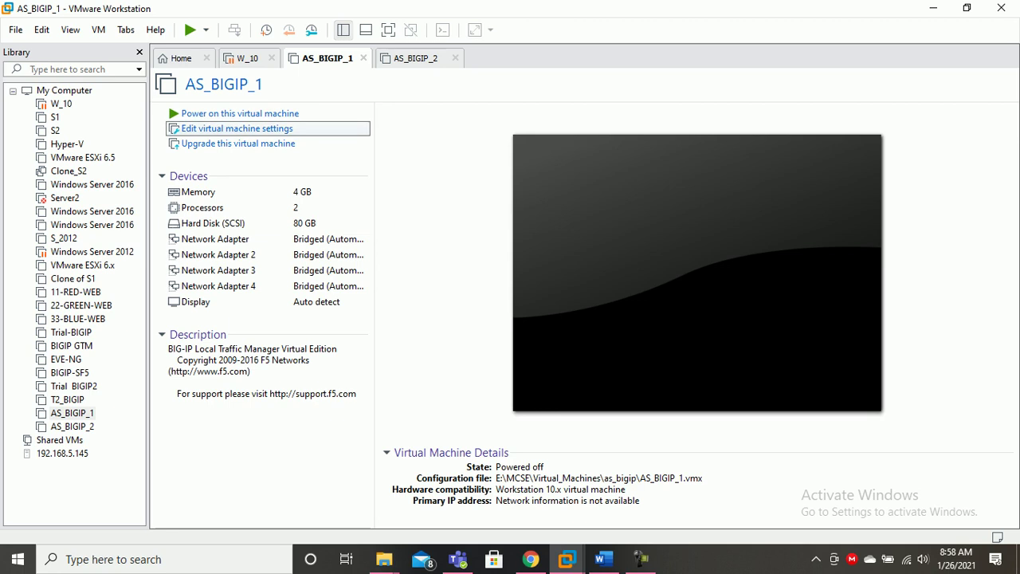
pyautogui.click(309, 127)
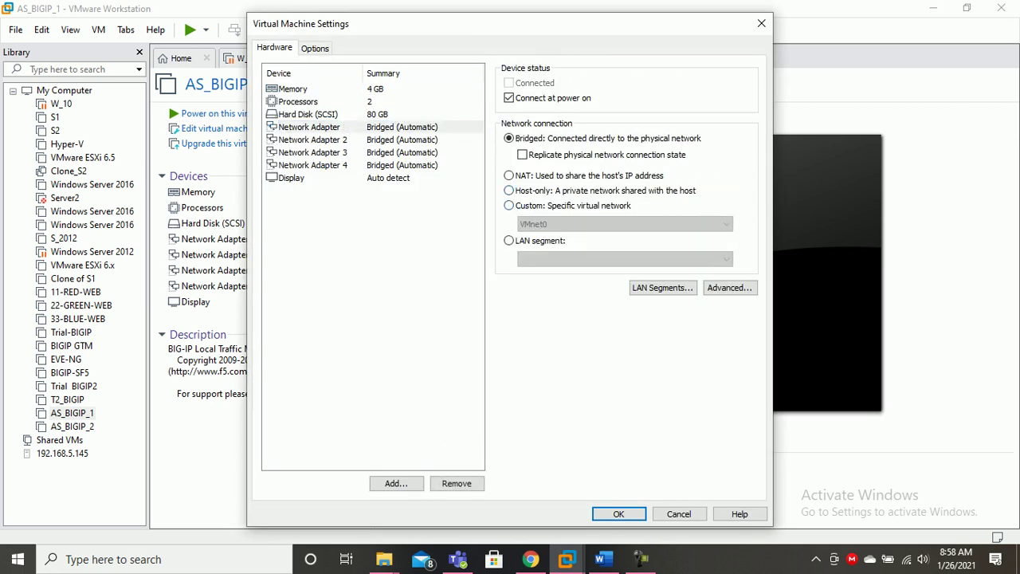
pyautogui.click(509, 206)
pyautogui.click(625, 224)
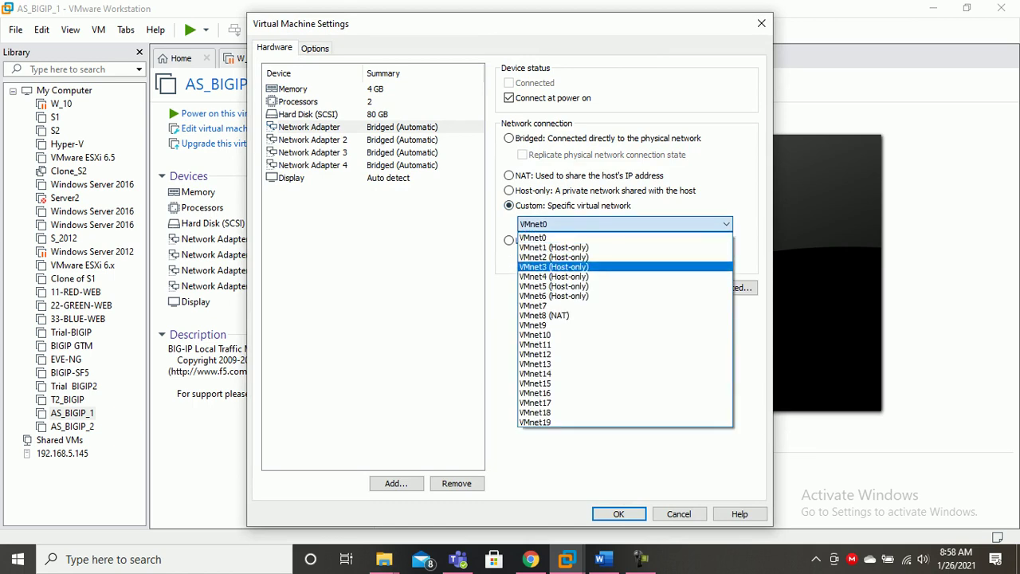
pyautogui.click(555, 267)
# Connect AS_BIGIP_1's Network Adapter 3 to VMnet2 (Host-only) and save the settings.
pyautogui.click(312, 140)
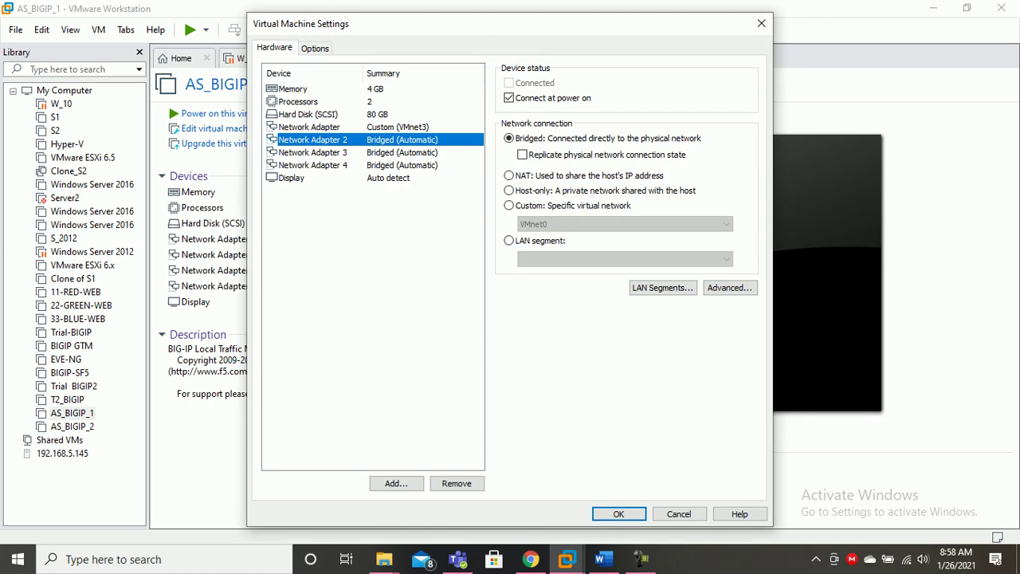
pyautogui.click(312, 152)
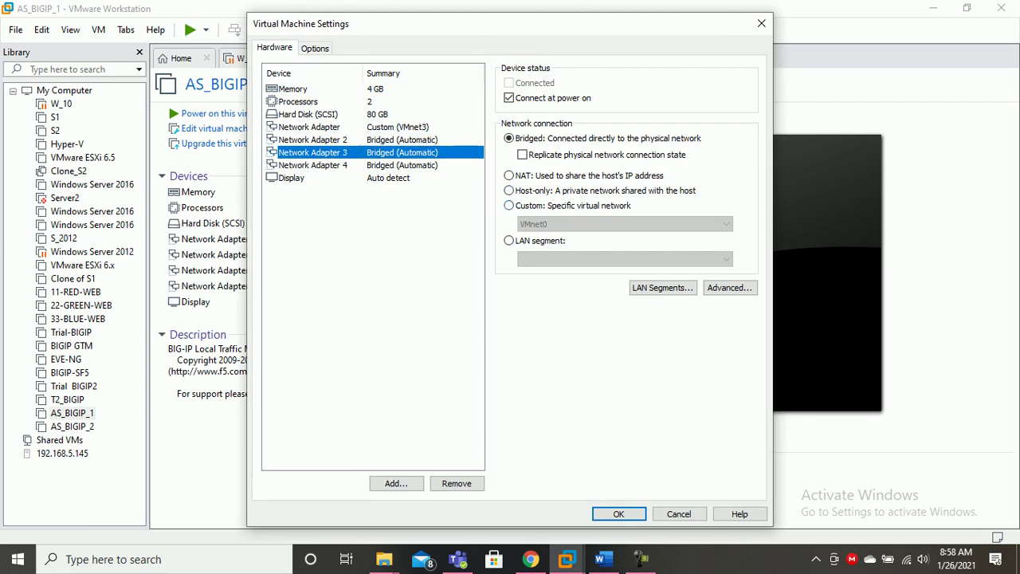
pyautogui.click(510, 205)
pyautogui.click(625, 224)
pyautogui.click(554, 257)
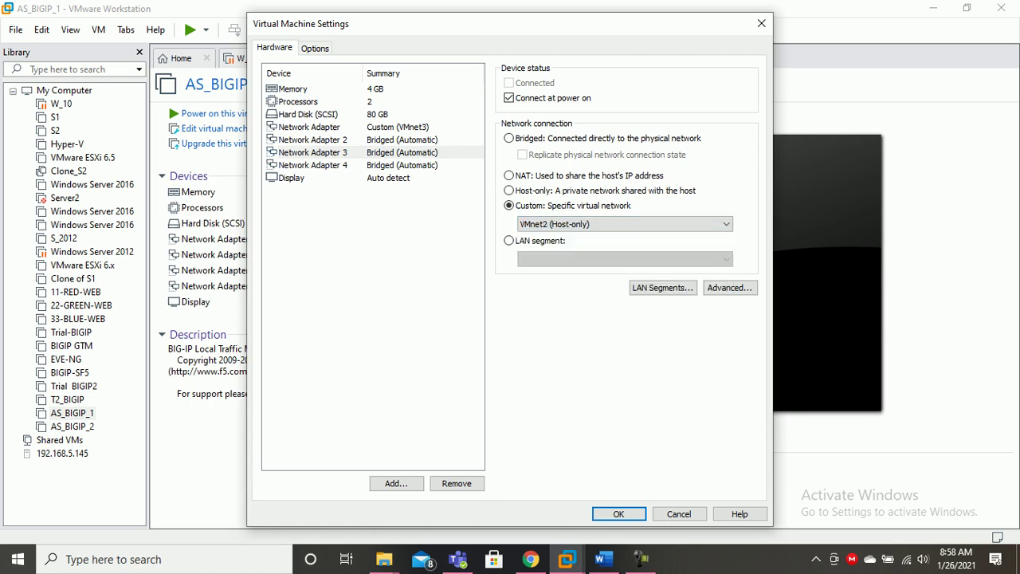
pyautogui.click(313, 165)
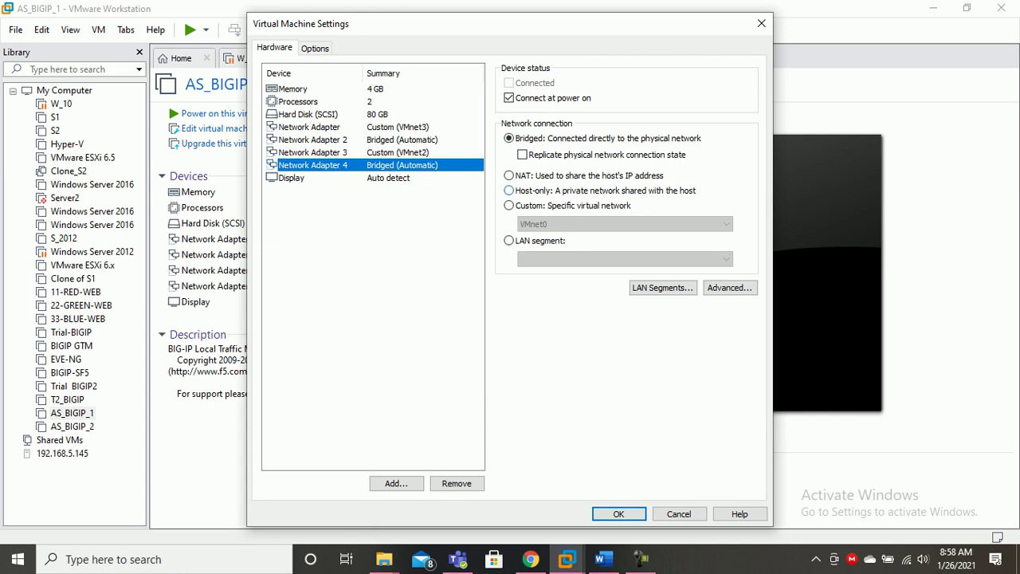
pyautogui.click(619, 514)
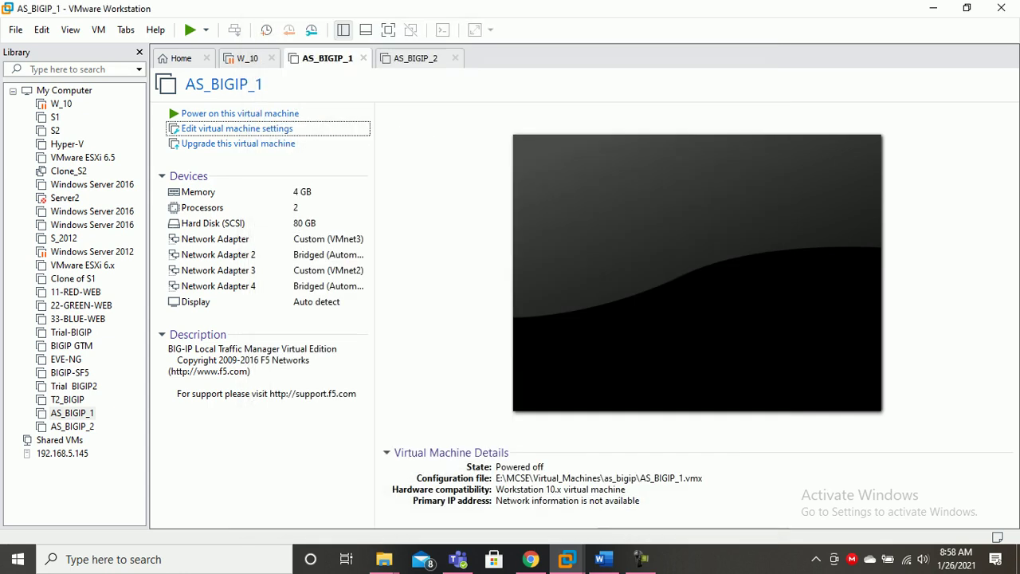
# Power on AS_BIGIP_1 and boot BIG-IP from the GRUB startup menu.
pyautogui.click(415, 58)
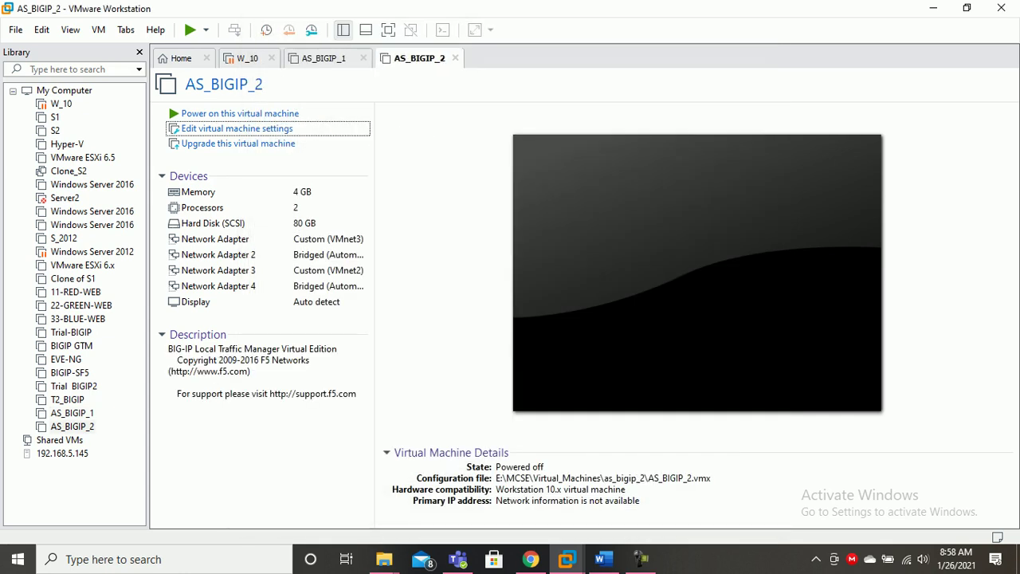
pyautogui.click(333, 59)
pyautogui.click(240, 114)
pyautogui.click(415, 58)
pyautogui.click(325, 58)
pyautogui.hotkey('ctrl', 'g')
pyautogui.press('Return')
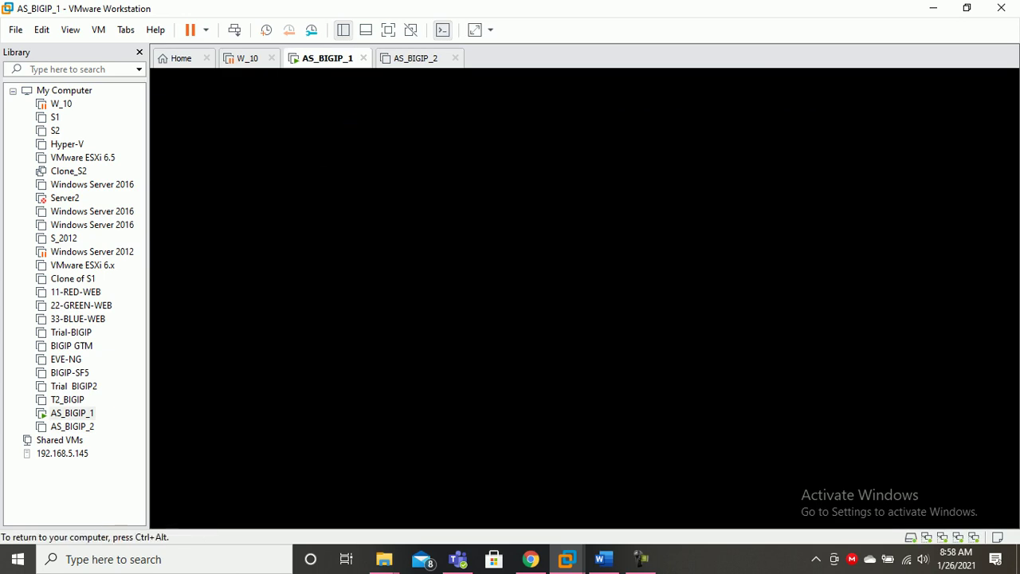
# Dismiss the VMware Tools script error so AS_BIGIP_1 continues booting.
pyautogui.hotkey('ctrl', 'alt')
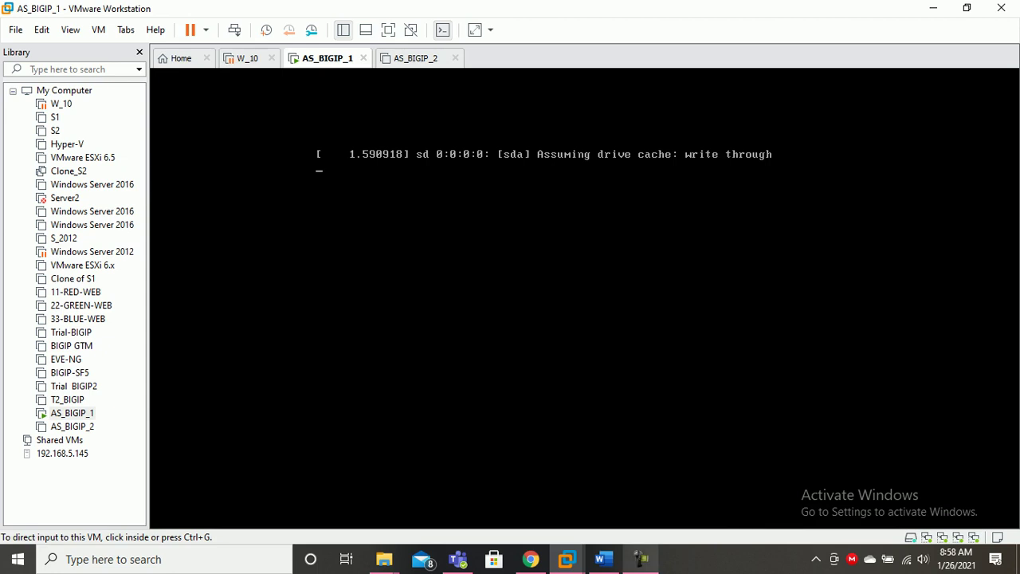
pyautogui.click(641, 560)
pyautogui.click(641, 560)
pyautogui.hotkey('ctrl', 'g')
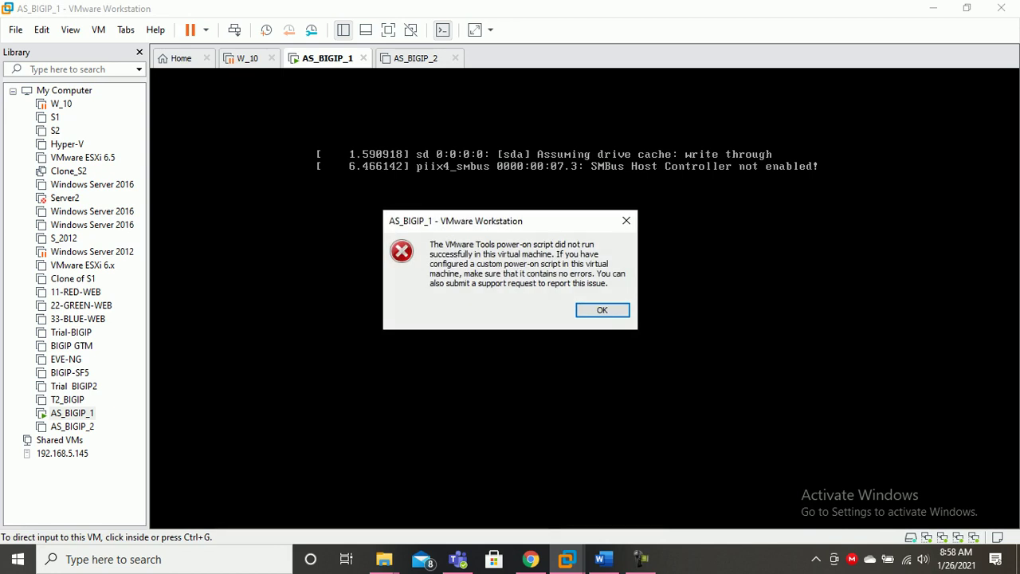
pyautogui.press('Return')
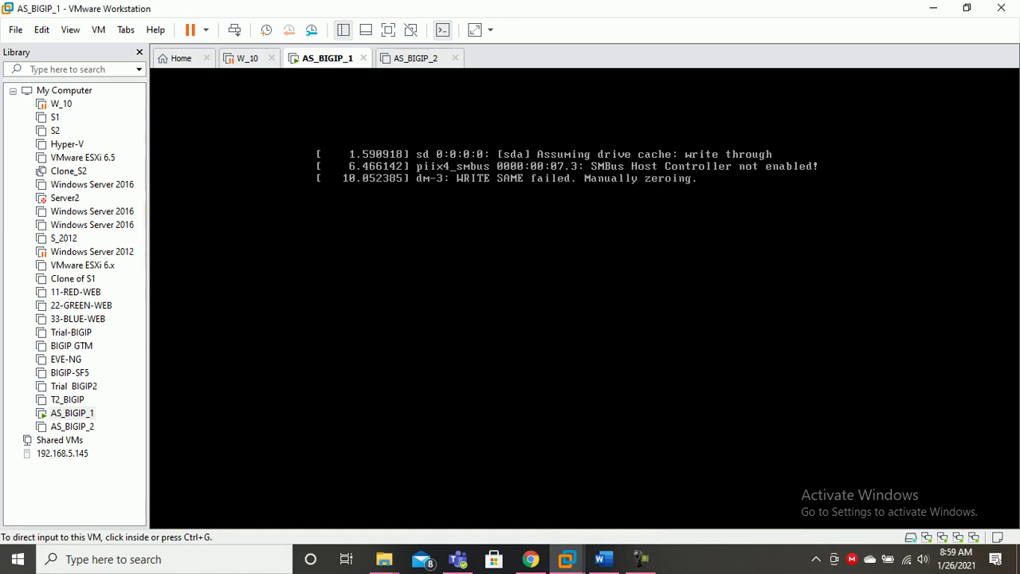
pyautogui.hotkey('ctrl', 'g')
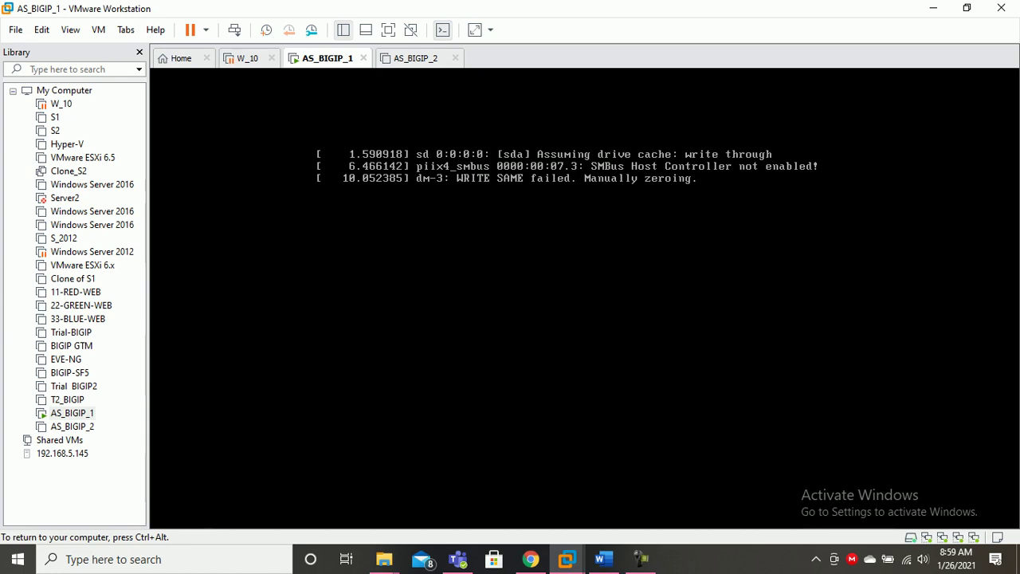
pyautogui.hotkey('ctrl', 'alt')
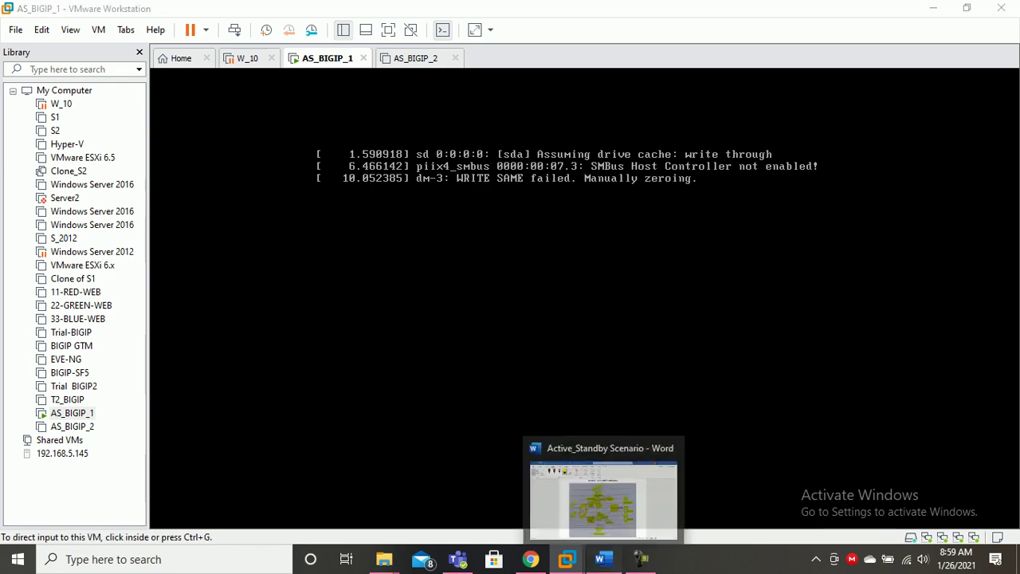
# Circle LTM1 and LTM-2 in red and tick both management boxes on the Active/Standby diagram.
pyautogui.click(603, 558)
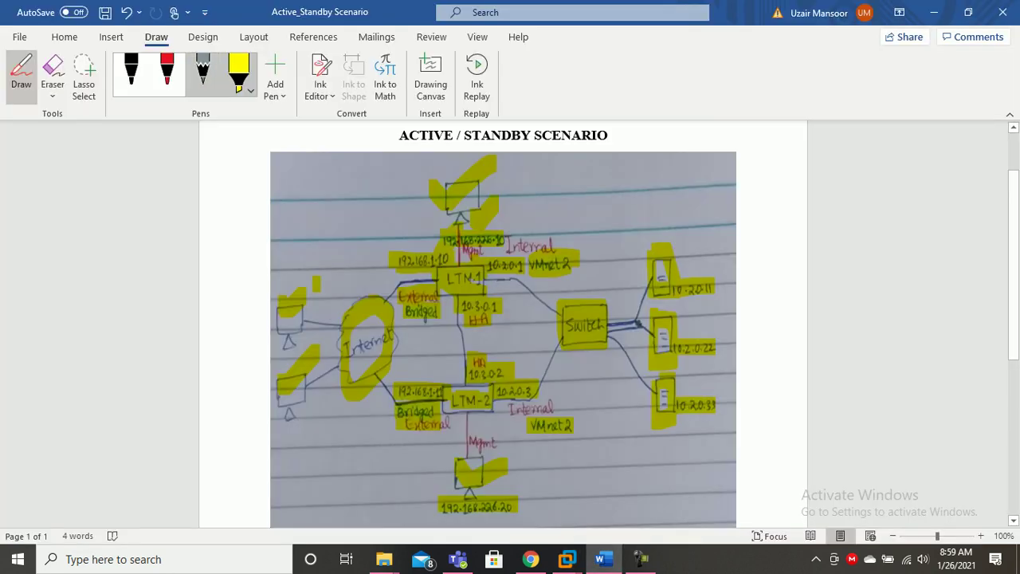
pyautogui.click(167, 73)
pyautogui.moveTo(491, 226)
pyautogui.mouseDown()
pyautogui.moveTo(458, 239)
pyautogui.moveTo(434, 328)
pyautogui.moveTo(510, 224)
pyautogui.moveTo(483, 226)
pyautogui.mouseUp()
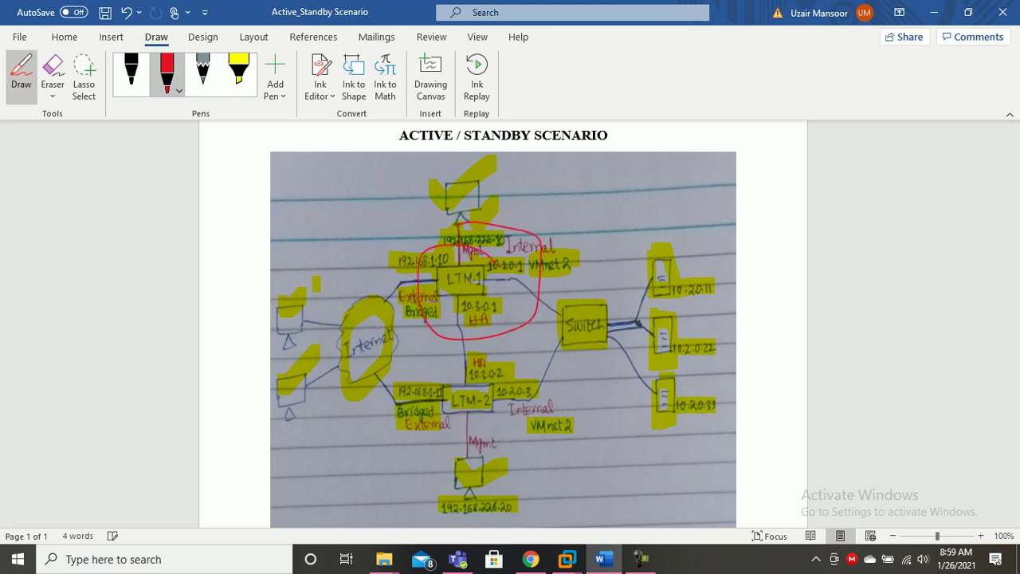
pyautogui.moveTo(452, 350)
pyautogui.mouseDown()
pyautogui.moveTo(482, 472)
pyautogui.moveTo(457, 341)
pyautogui.mouseUp()
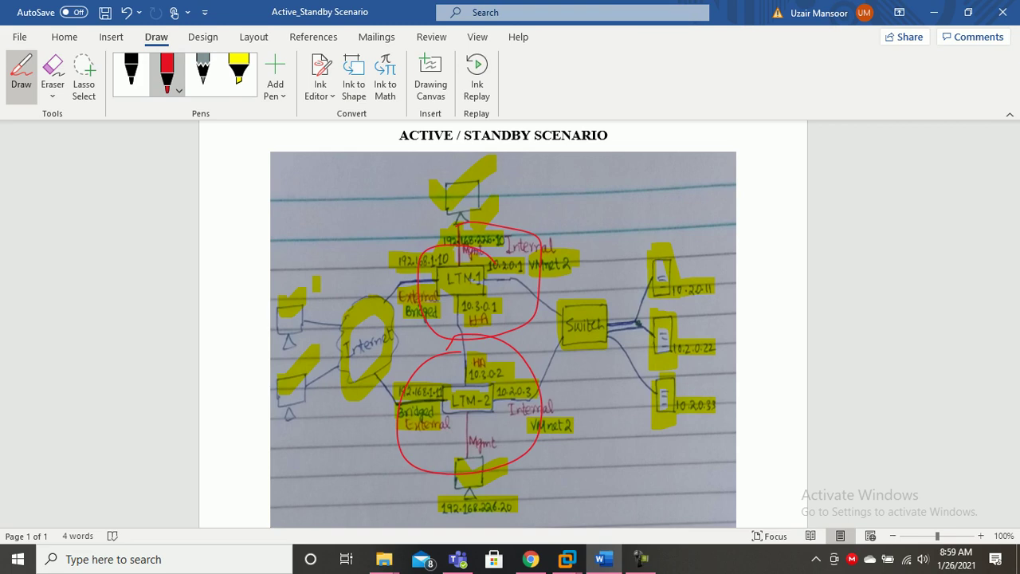
pyautogui.moveTo(415, 234)
pyautogui.mouseDown()
pyautogui.moveTo(434, 247)
pyautogui.moveTo(459, 204)
pyautogui.mouseUp()
pyautogui.moveTo(437, 436); pyautogui.dragTo(528, 409)
pyautogui.click(239, 75)
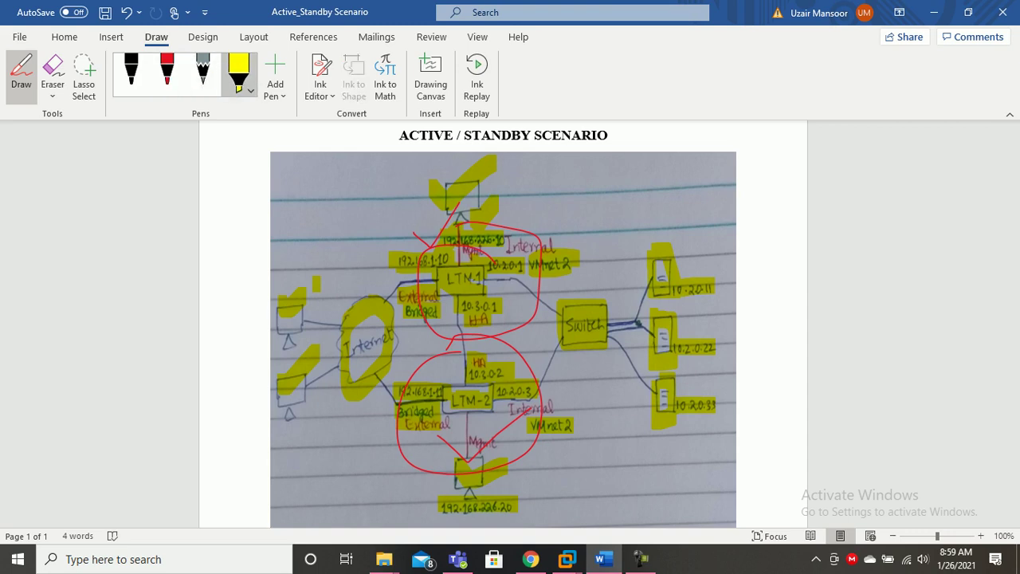
# Return to the AS_BIGIP_1 window and power on the AS_BIGIP_2 virtual machine.
pyautogui.moveTo(567, 559)
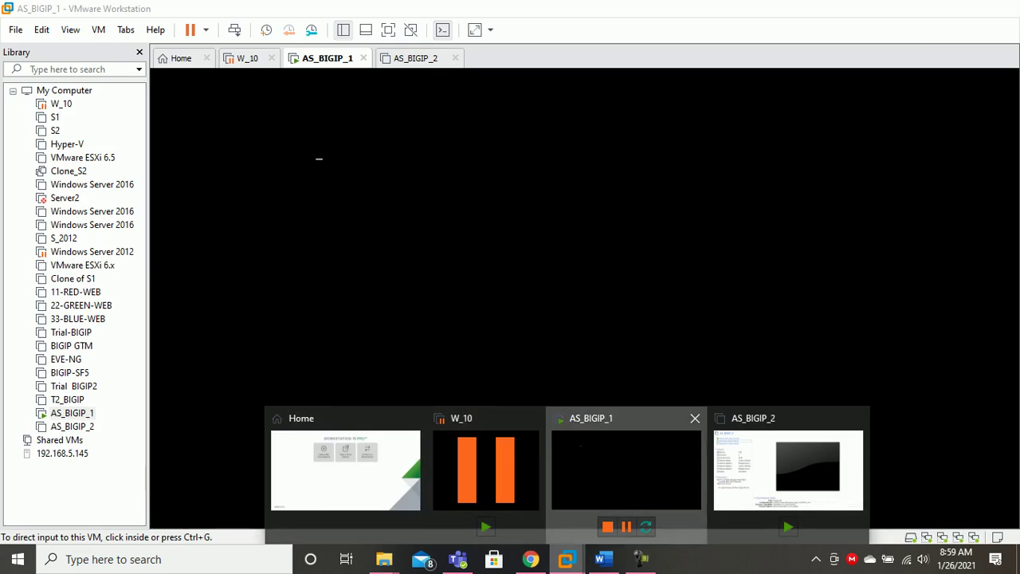
pyautogui.click(624, 470)
pyautogui.hotkey('ctrl', 'g')
pyautogui.hotkey('ctrl', 'alt')
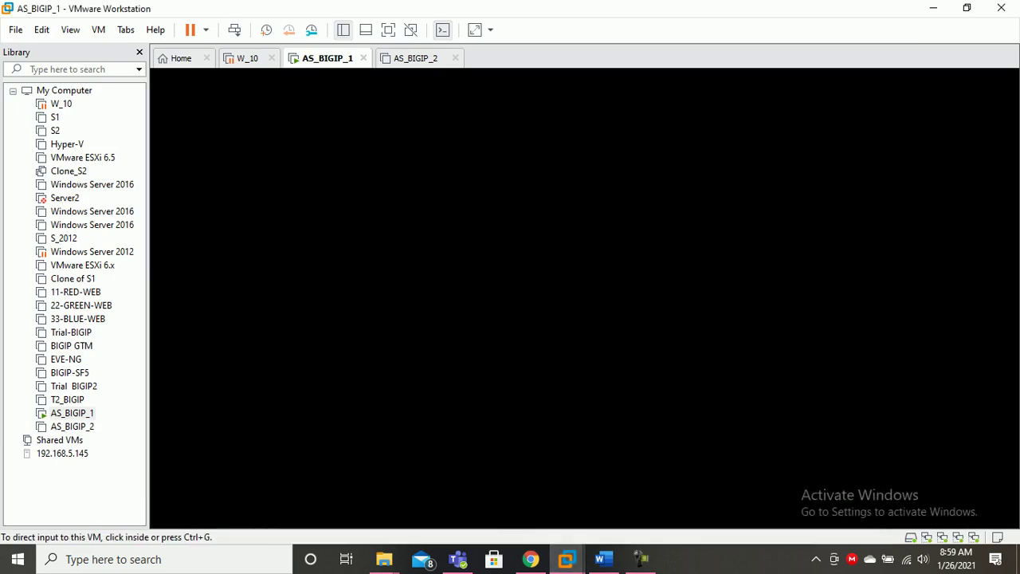
pyautogui.click(416, 58)
pyautogui.click(239, 113)
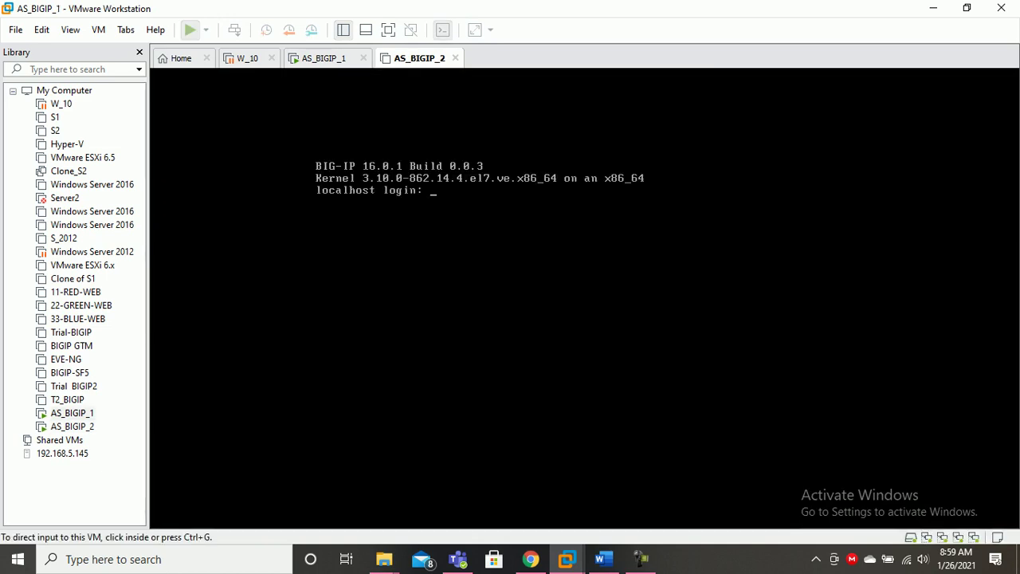
# Log in to AS_BIGIP_1 as root, set a new root password, then dismiss AS_BIGIP_2's VMware Tools error.
pyautogui.hotkey('ctrl', 'shift', 'Tab')
pyautogui.hotkey('ctrl', 'g')
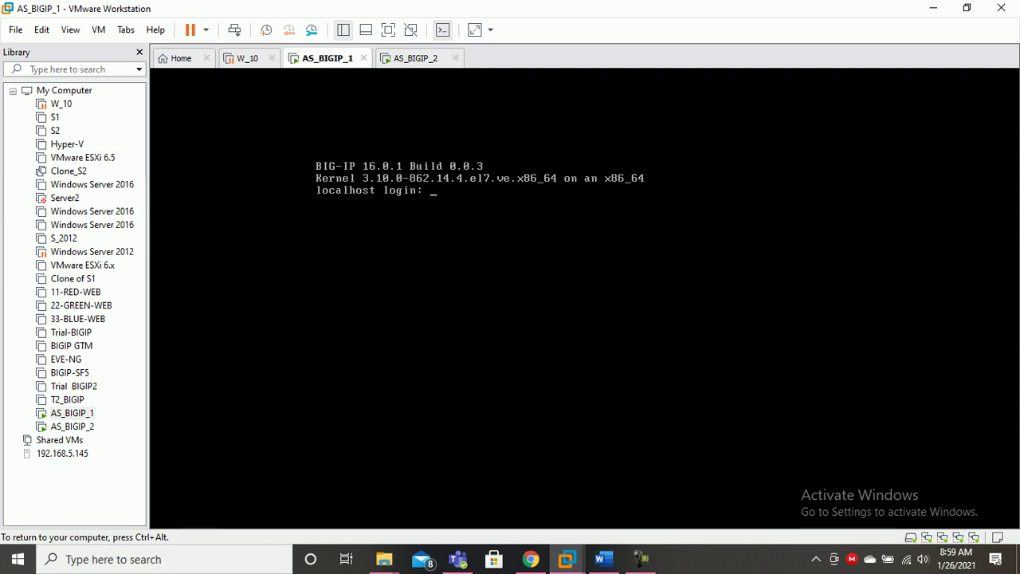
pyautogui.write('root')
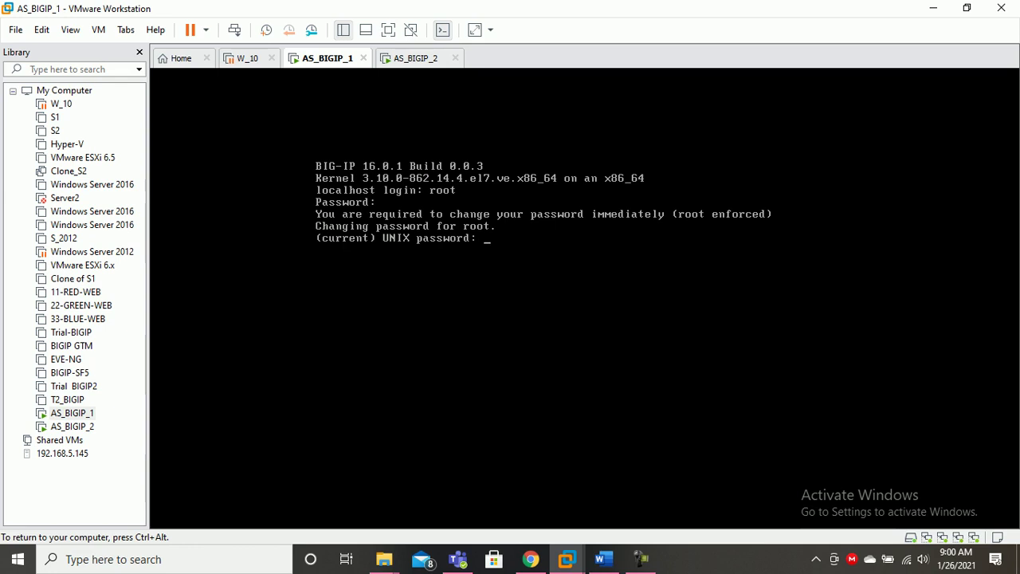
pyautogui.press('Return')
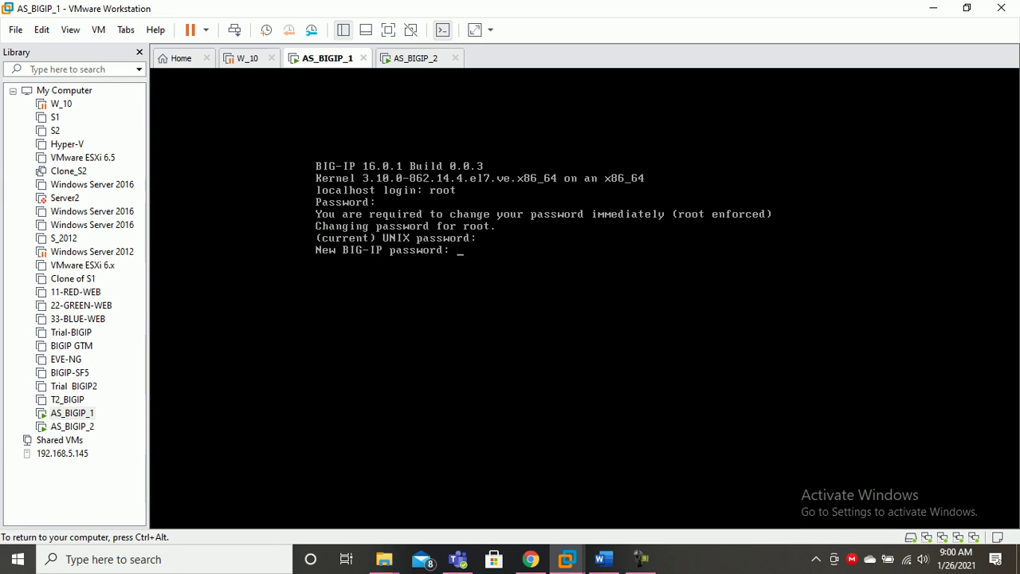
pyautogui.press('Return')
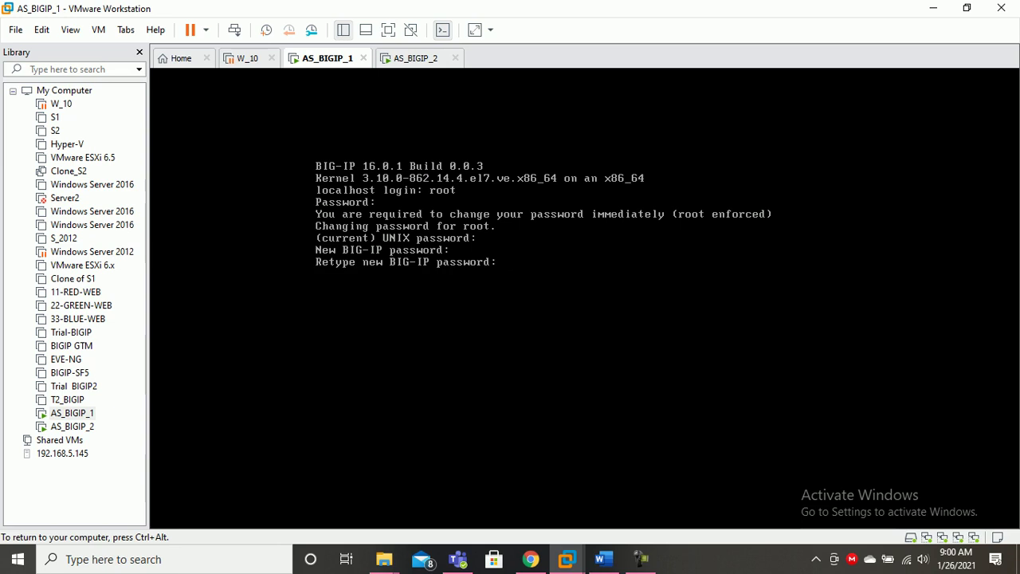
pyautogui.press('Return')
pyautogui.press('Return')
pyautogui.press('Return')
pyautogui.press('Return')
pyautogui.press('Return')
pyautogui.press('Return')
pyautogui.press('Return')
pyautogui.press('Return')
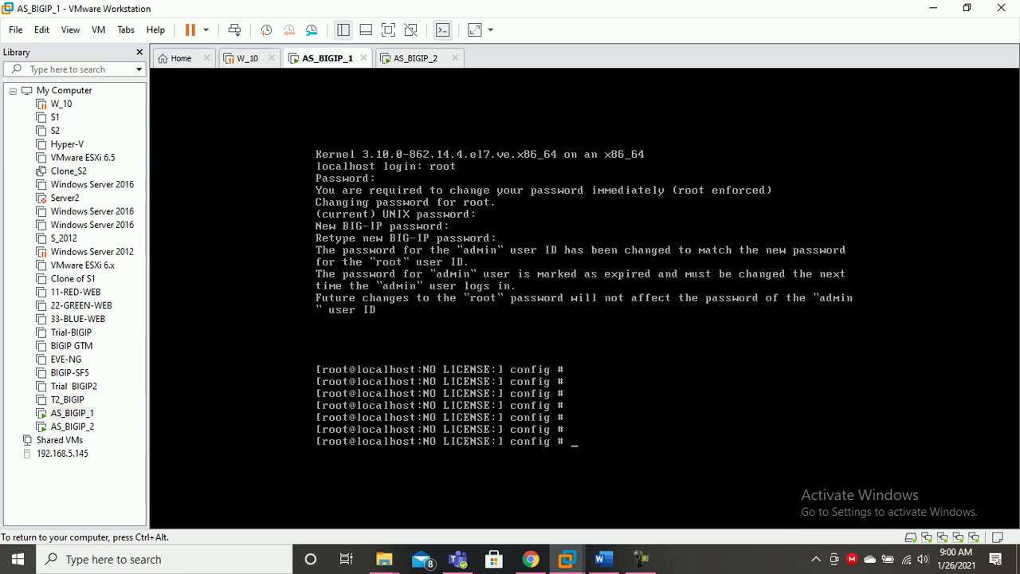
pyautogui.press('Return')
pyautogui.press('Return')
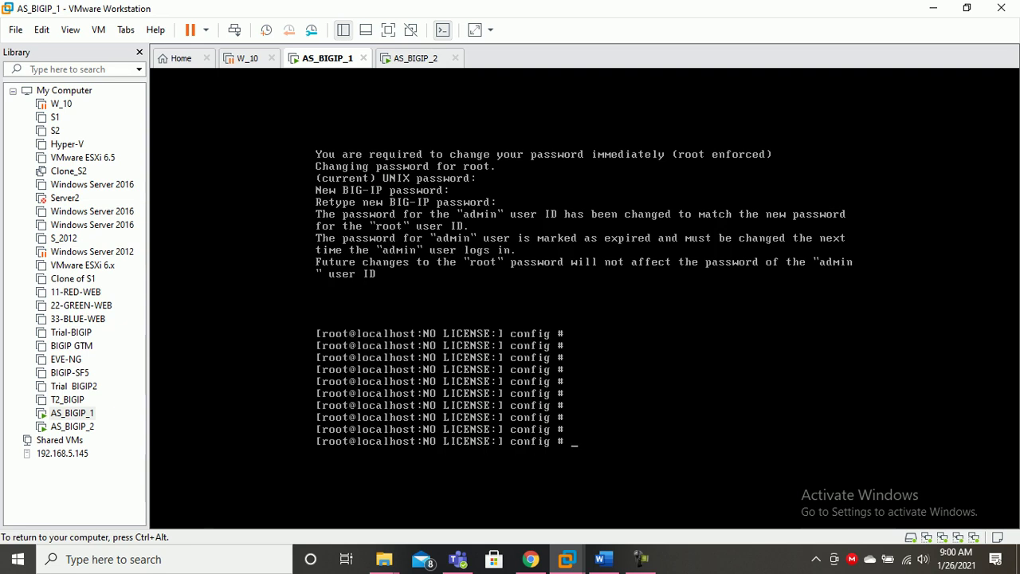
pyautogui.hotkey('ctrl', 'alt')
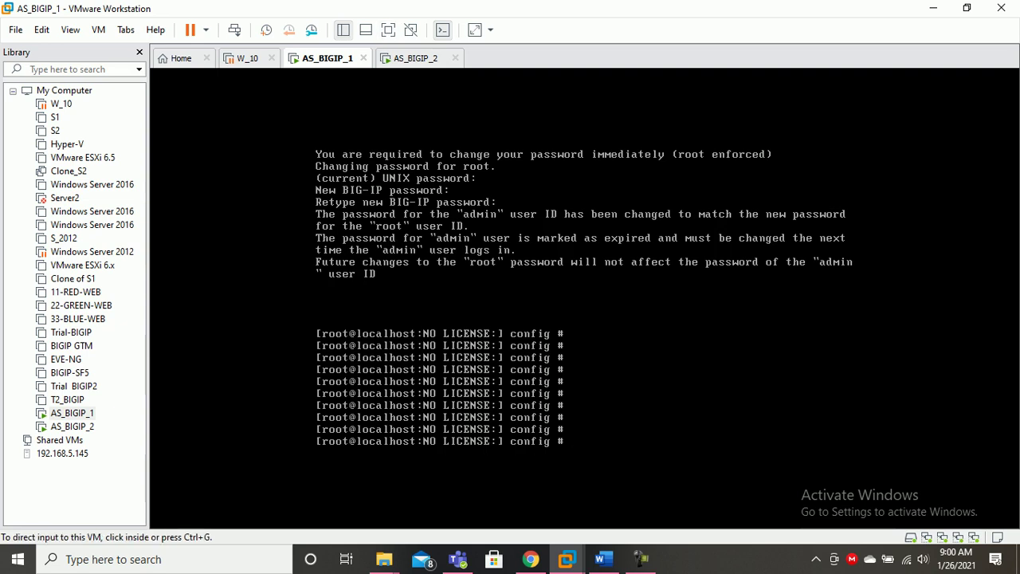
pyautogui.click(416, 58)
pyautogui.click(598, 308)
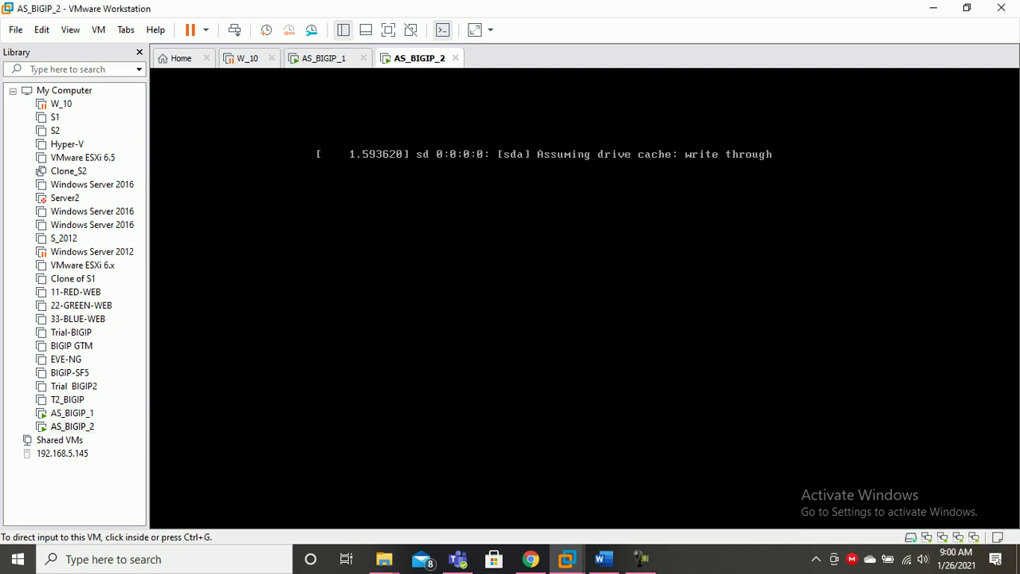
# Run config on AS_BIGIP_1, which reports MCP not ready, and check AS_BIGIP_2's boot progress.
pyautogui.click(323, 58)
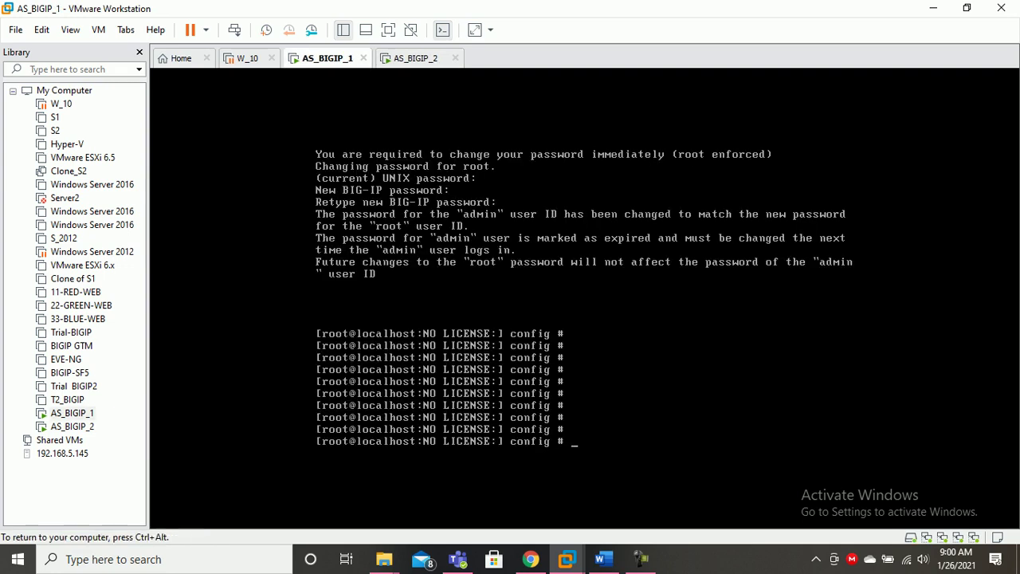
pyautogui.hotkey('ctrl', 'g')
pyautogui.press('Return')
pyautogui.press('Return')
pyautogui.press('Return')
pyautogui.press('Return')
pyautogui.write('config')
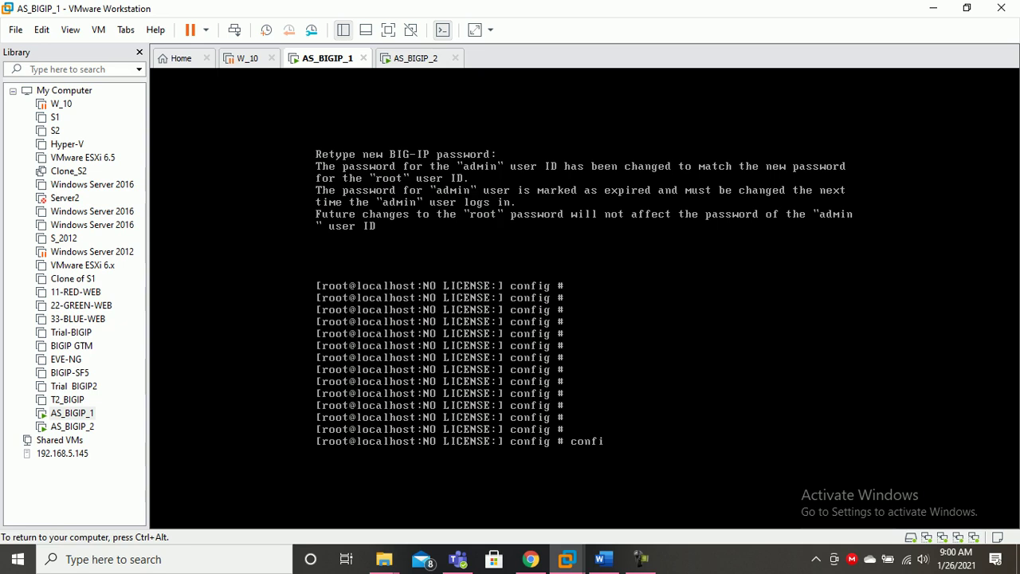
pyautogui.press('Return')
pyautogui.press('Return')
pyautogui.press('Return')
pyautogui.press('Return')
pyautogui.press('Return')
pyautogui.press('Return')
pyautogui.press('Return')
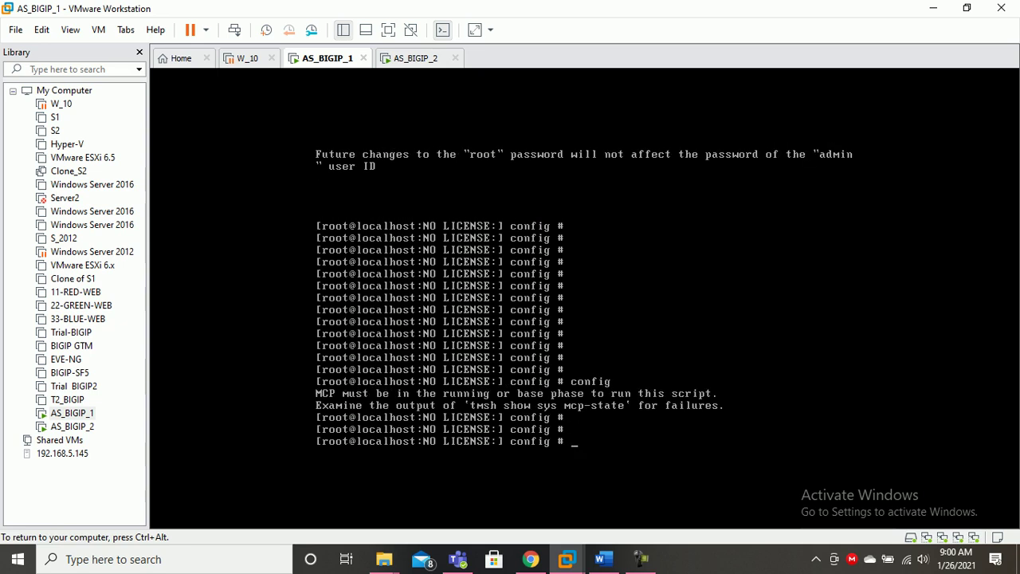
pyautogui.write('config')
pyautogui.press('Return')
pyautogui.press('Return')
pyautogui.press('Return')
pyautogui.press('Return')
pyautogui.press('Return')
pyautogui.press('Return')
pyautogui.hotkey('ctrl', 'alt')
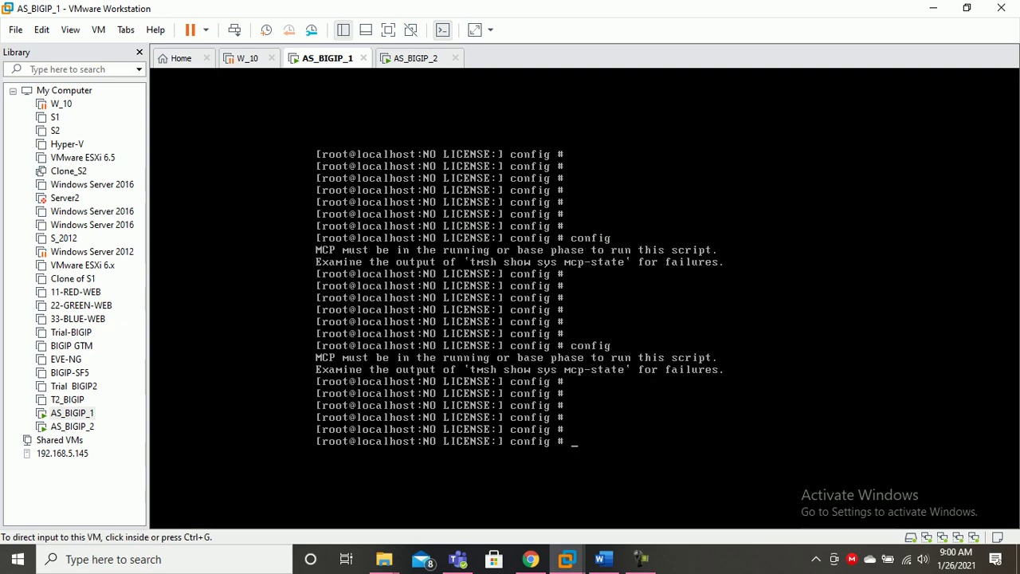
pyautogui.click(415, 58)
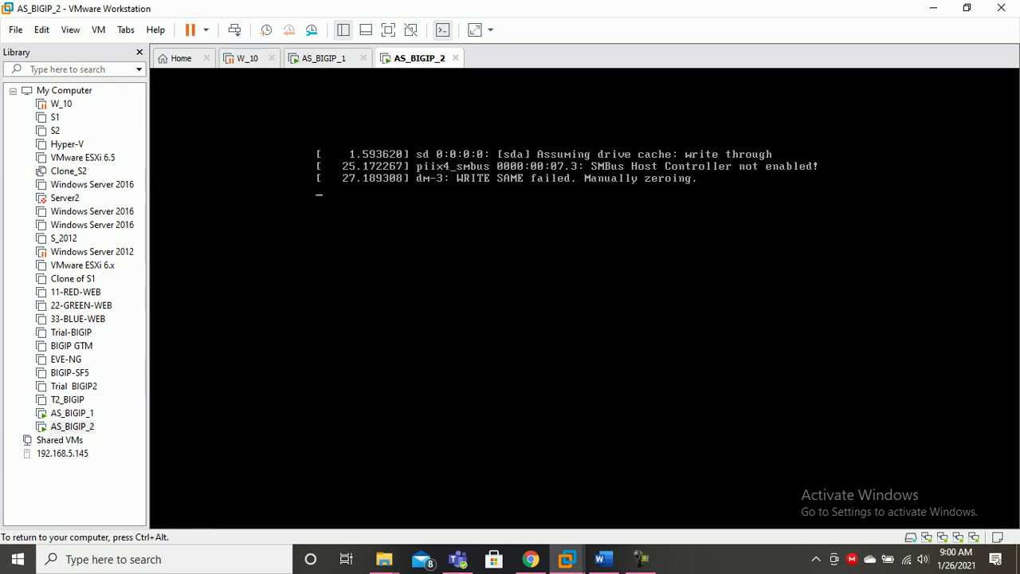
pyautogui.hotkey('ctrl', 'alt')
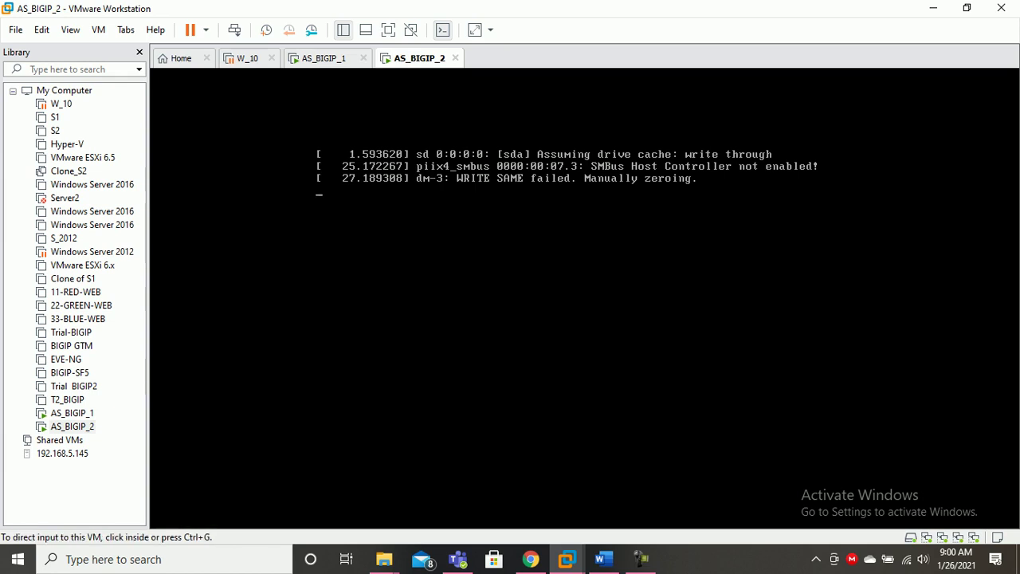
pyautogui.hotkey('ctrl', 'alt')
# Retry config on AS_BIGIP_1, then bring up AS_BIGIP_2's BIG-IP login prompt.
pyautogui.click(324, 58)
pyautogui.press('Return')
pyautogui.press('Return')
pyautogui.write('config')
pyautogui.press('Return')
pyautogui.press('Return')
pyautogui.press('Return')
pyautogui.press('Return')
pyautogui.press('Return')
pyautogui.press('Return')
pyautogui.press('Return')
pyautogui.press('Return')
pyautogui.press('Return')
pyautogui.press('Return')
pyautogui.write('config')
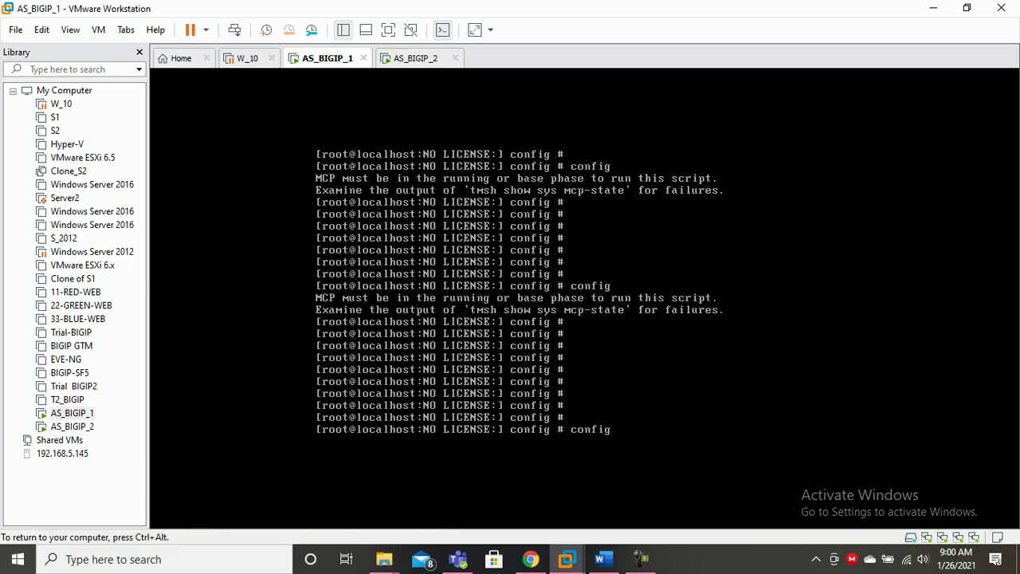
pyautogui.press('Return')
pyautogui.hotkey('ctrl', 'alt')
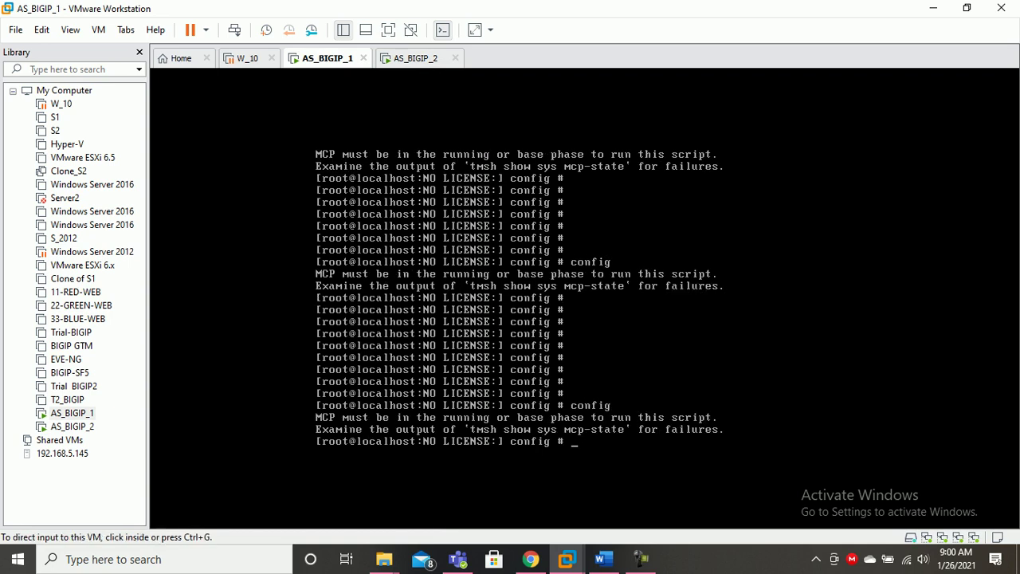
pyautogui.click(415, 58)
pyautogui.click(447, 191)
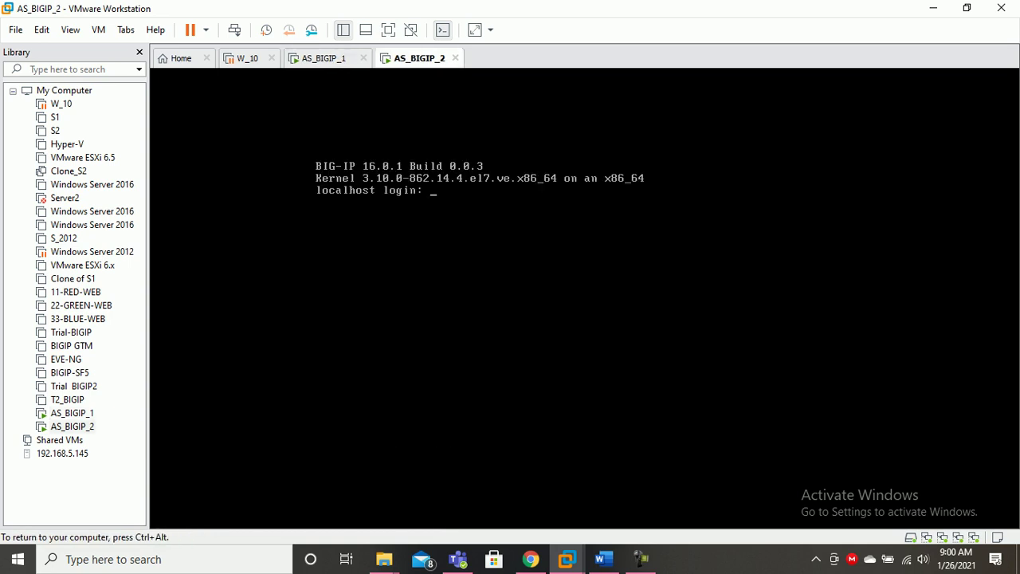
# Log in to AS_BIGIP_2 as root with the default password and set a new root password.
pyautogui.write('root')
pyautogui.press('Return')
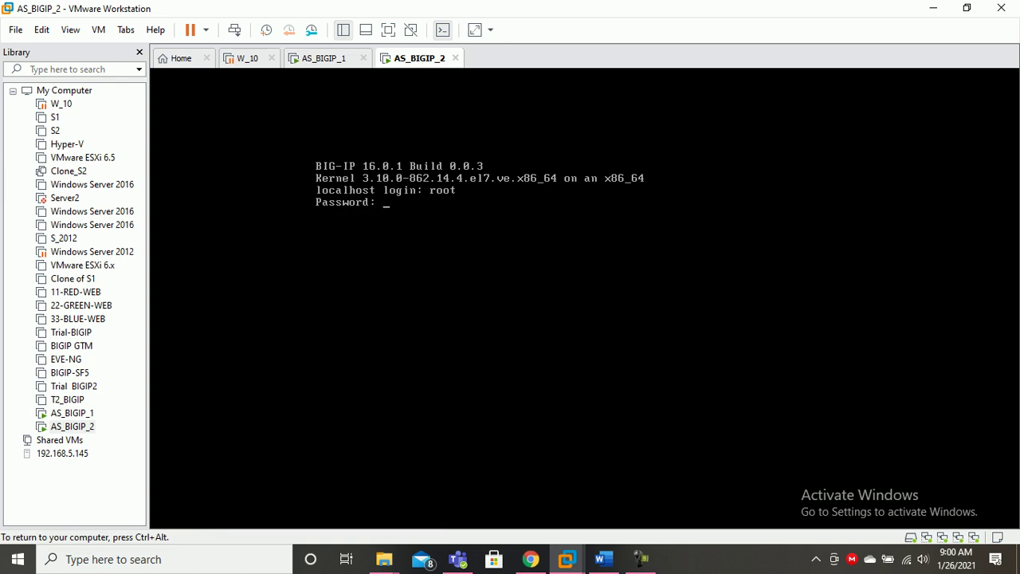
pyautogui.press('Return')
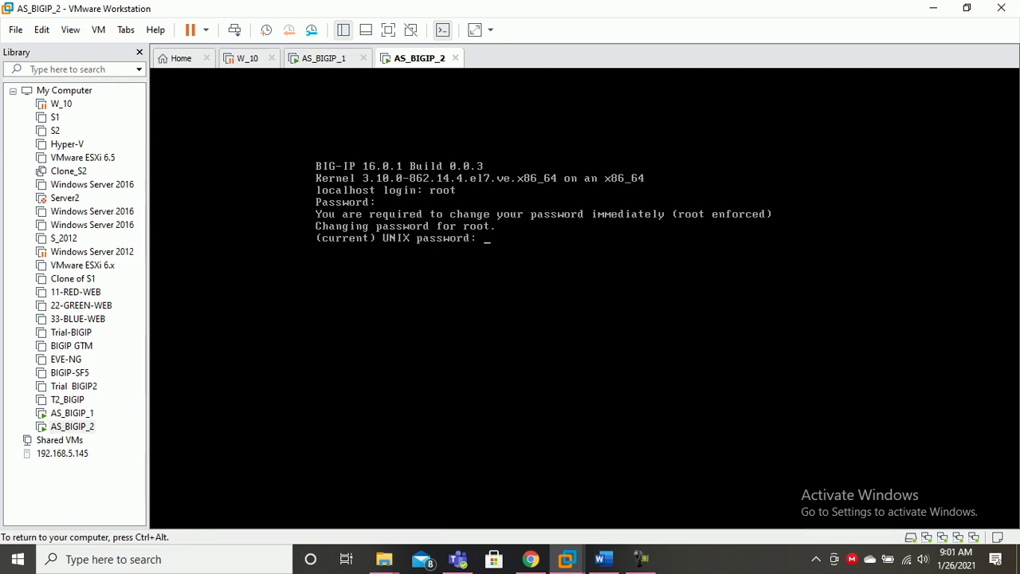
pyautogui.press('Return')
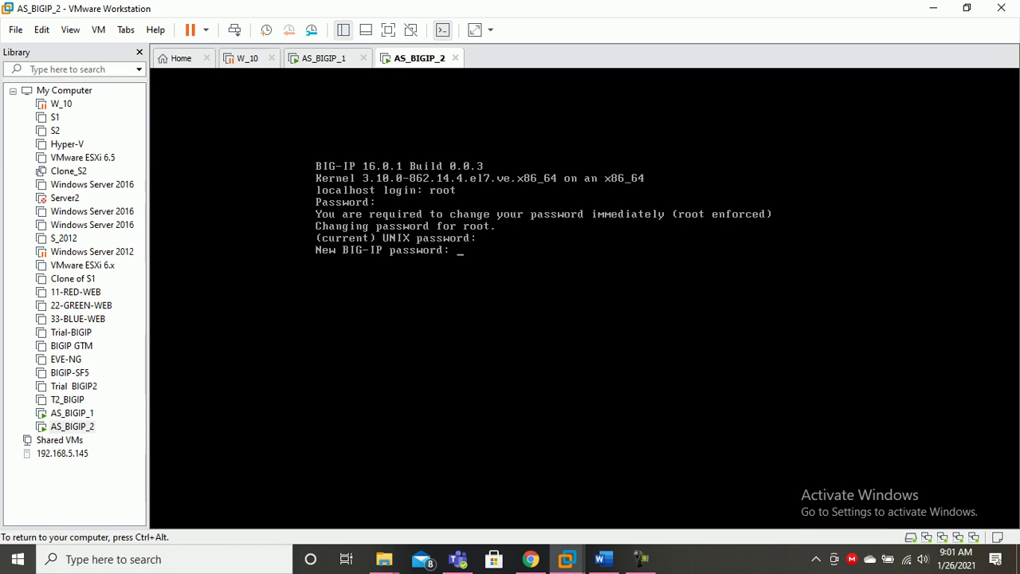
pyautogui.press('Return')
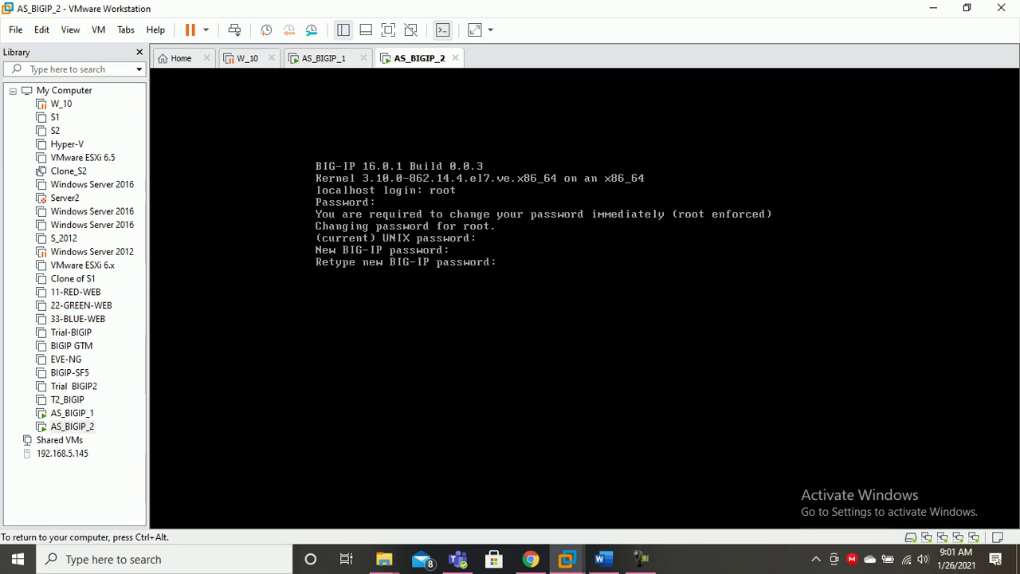
pyautogui.press('Return')
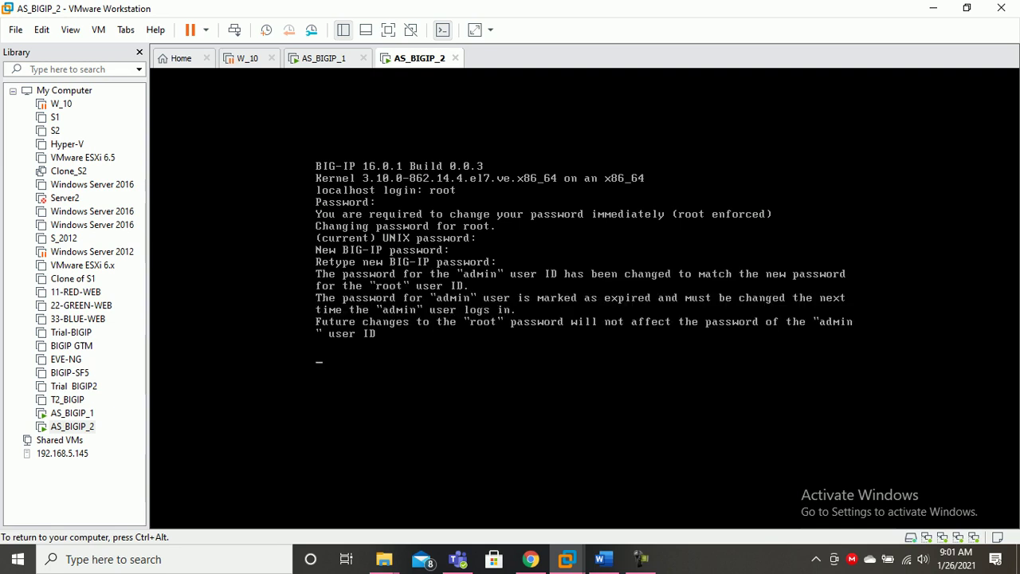
pyautogui.press('Return')
pyautogui.press('Return')
pyautogui.press('Return')
pyautogui.press('Return')
pyautogui.press('Return')
pyautogui.press('Return')
pyautogui.hotkey('ctrl', 'alt')
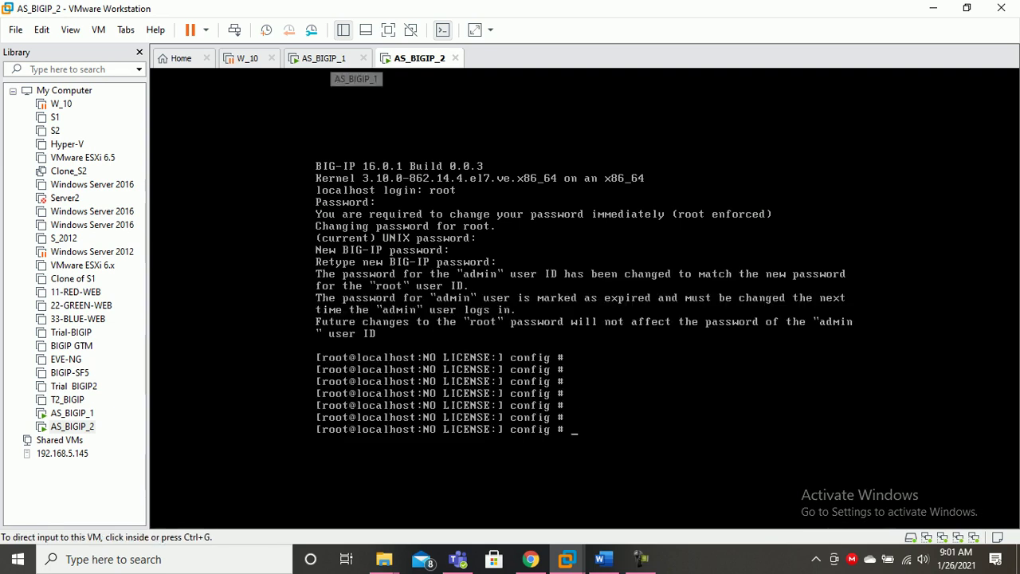
# Go back to AS_BIGIP_1's console and get a fresh prompt.
pyautogui.click(331, 58)
pyautogui.click(374, 159)
pyautogui.press('Return')
pyautogui.press('Return')
pyautogui.press('Return')
pyautogui.press('Return')
pyautogui.press('Return')
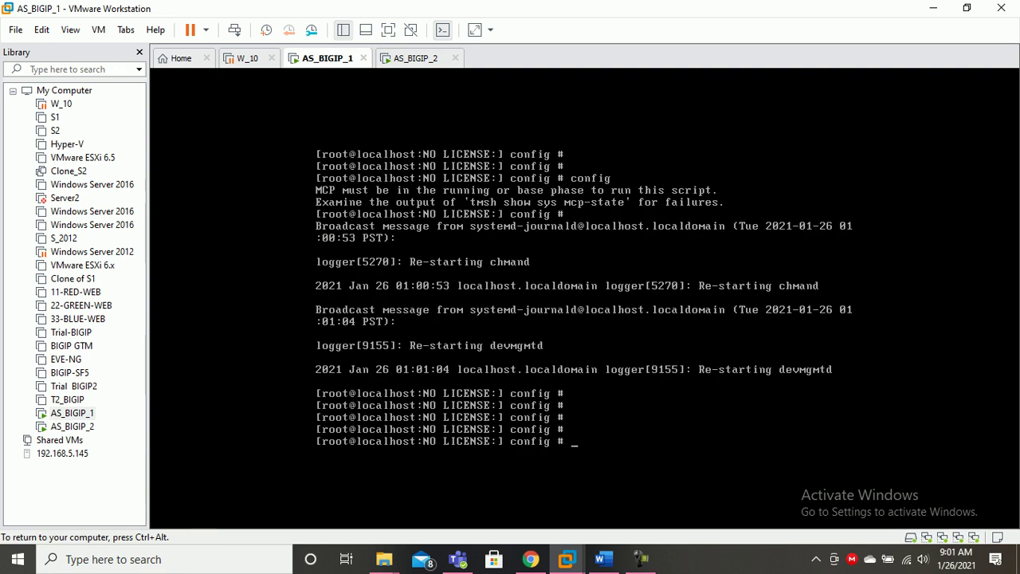
# Run config twice more on AS_BIGIP_1, still waiting for MCP to be ready.
pyautogui.write('config')
pyautogui.press('Return')
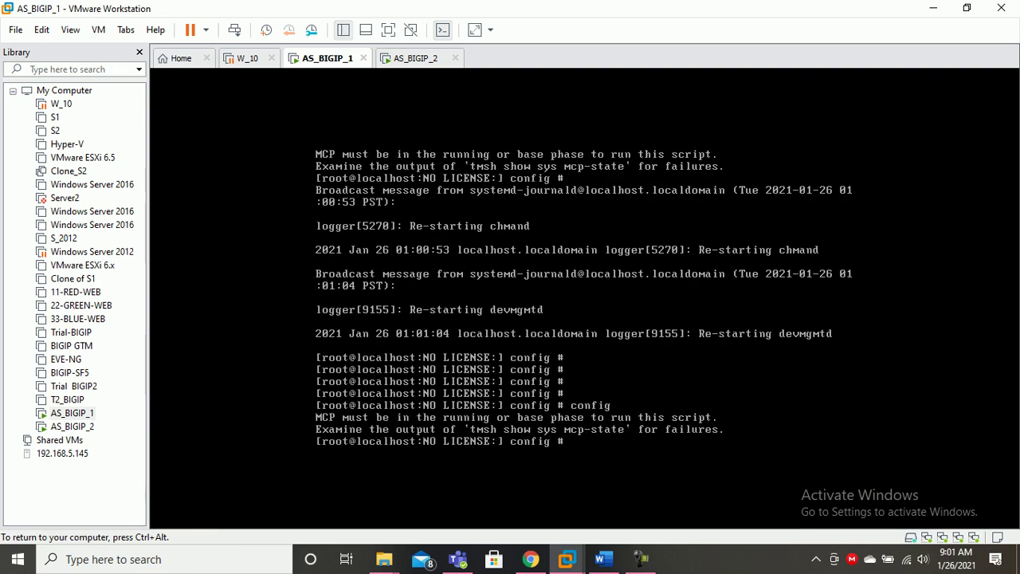
pyautogui.press('Return')
pyautogui.press('Return')
pyautogui.press('Return')
pyautogui.press('Return')
pyautogui.press('Return')
pyautogui.press('Return')
pyautogui.press('Return')
pyautogui.write('config')
pyautogui.press('Return')
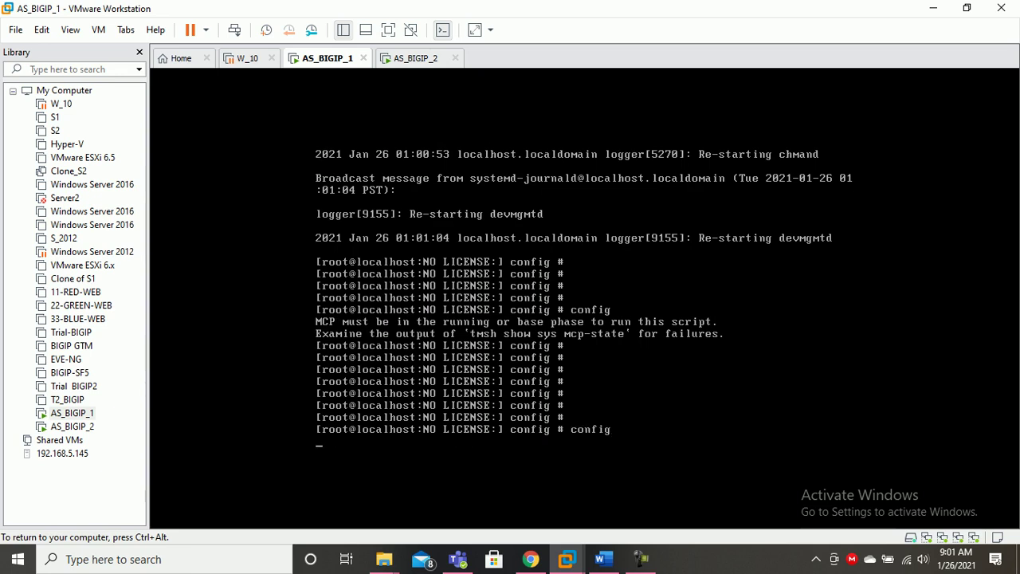
pyautogui.press('Return')
pyautogui.press('Return')
pyautogui.press('Return')
pyautogui.press('Return')
pyautogui.press('Return')
pyautogui.press('Return')
pyautogui.press('Return')
pyautogui.press('Return')
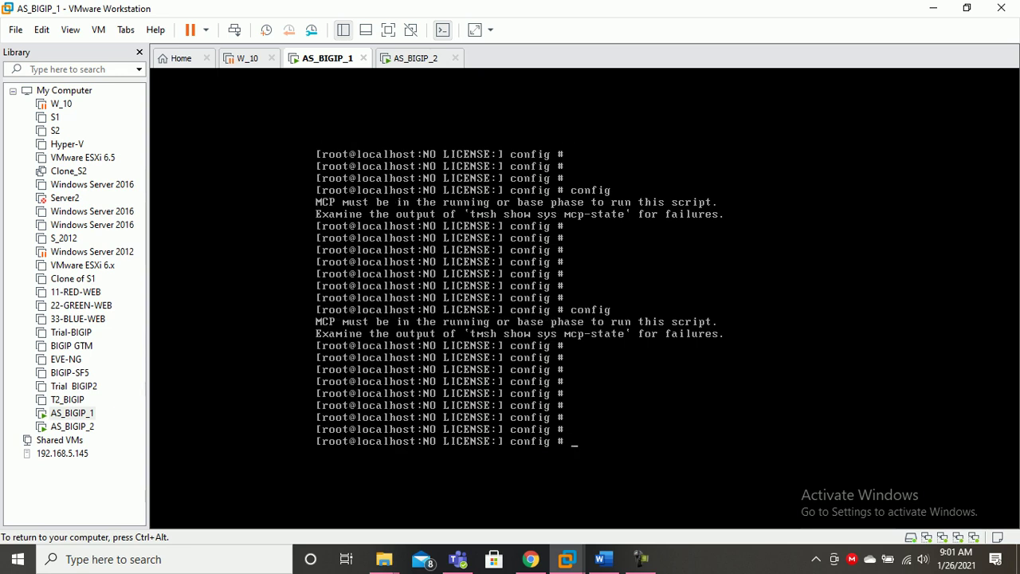
# Run config on AS_BIGIP_2, which also reports MCP not ready.
pyautogui.hotkey('ctrl', 'alt')
pyautogui.click(415, 58)
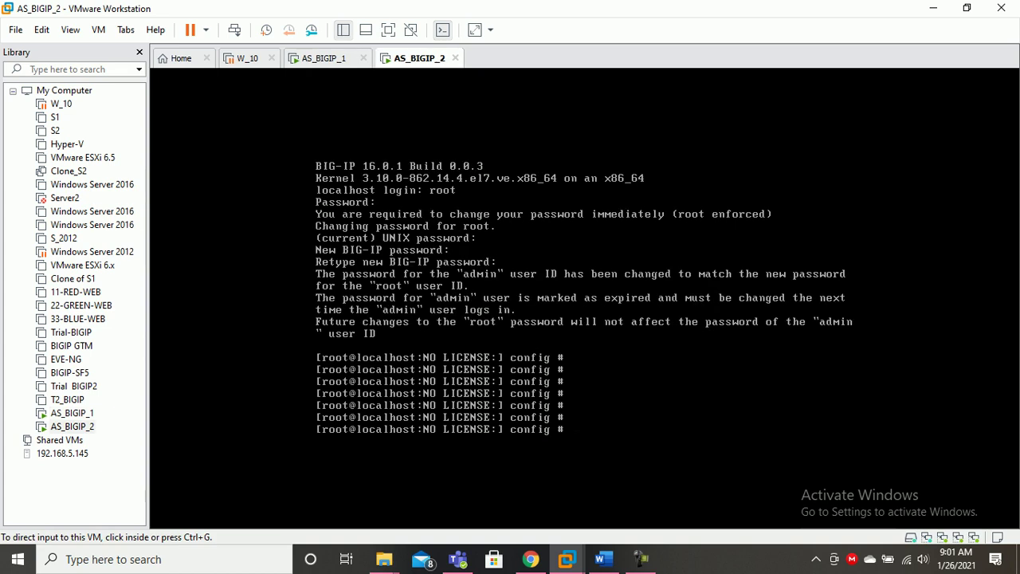
pyautogui.hotkey('ctrl', 'g')
pyautogui.press('Return')
pyautogui.press('Return')
pyautogui.press('Return')
pyautogui.press('Return')
pyautogui.write('config')
pyautogui.press('Return')
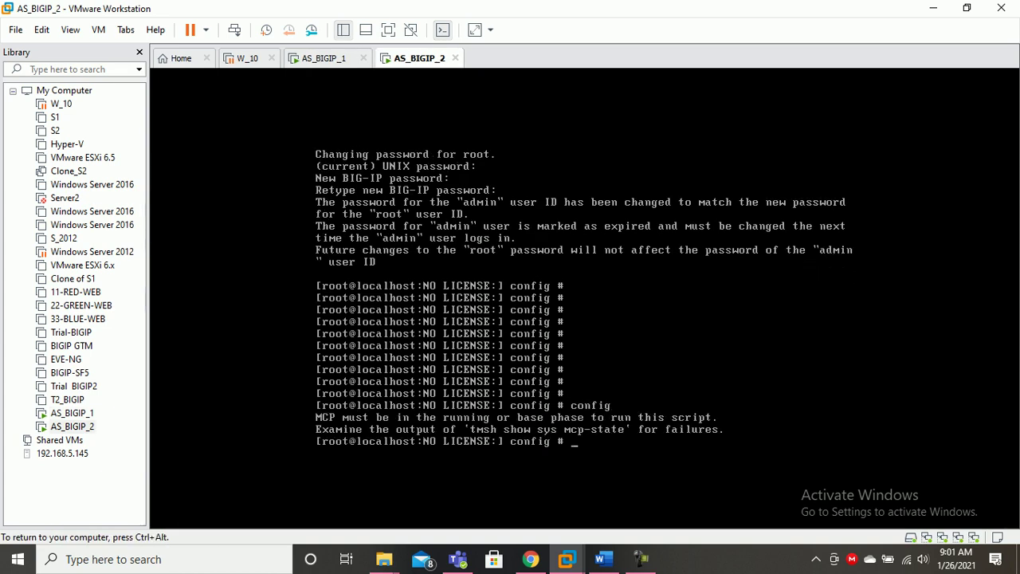
# Refresh AS_BIGIP_1's prompt and bring the Active_Standby Scenario diagram forward.
pyautogui.hotkey('ctrl', 'alt')
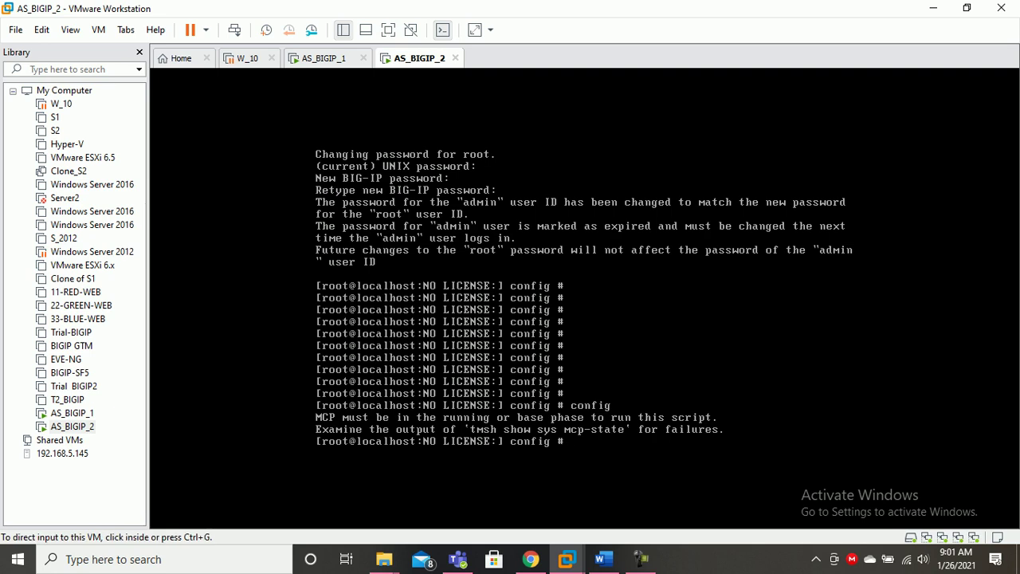
pyautogui.click(325, 59)
pyautogui.hotkey('ctrl', 'g')
pyautogui.press('Return')
pyautogui.press('Return')
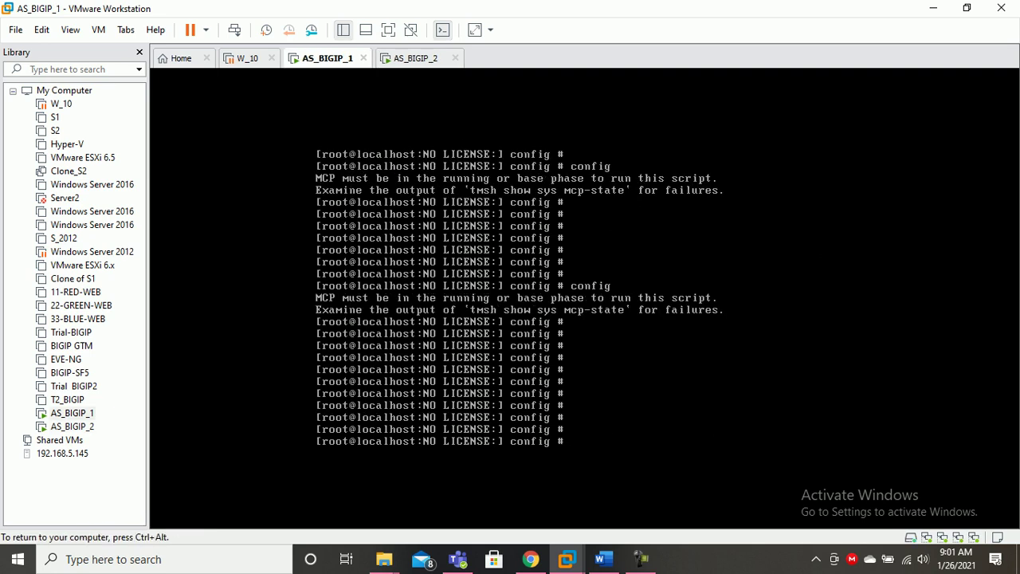
pyautogui.hotkey('ctrl', 'alt')
pyautogui.click(603, 559)
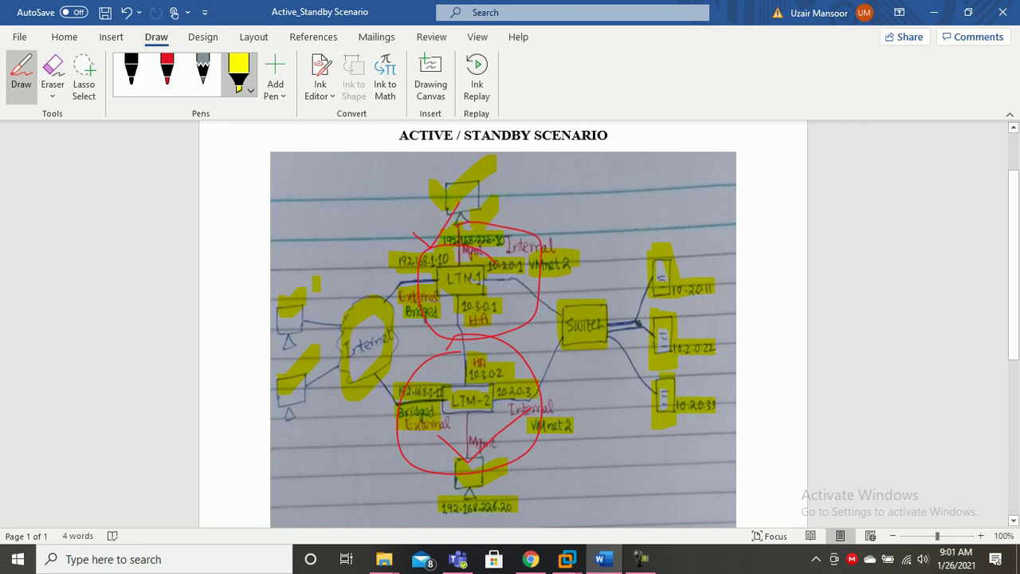
# Draw a red circle around 192.168.226.20 on the diagram, then go back to AS_BIGIP_1's console.
pyautogui.click(166, 71)
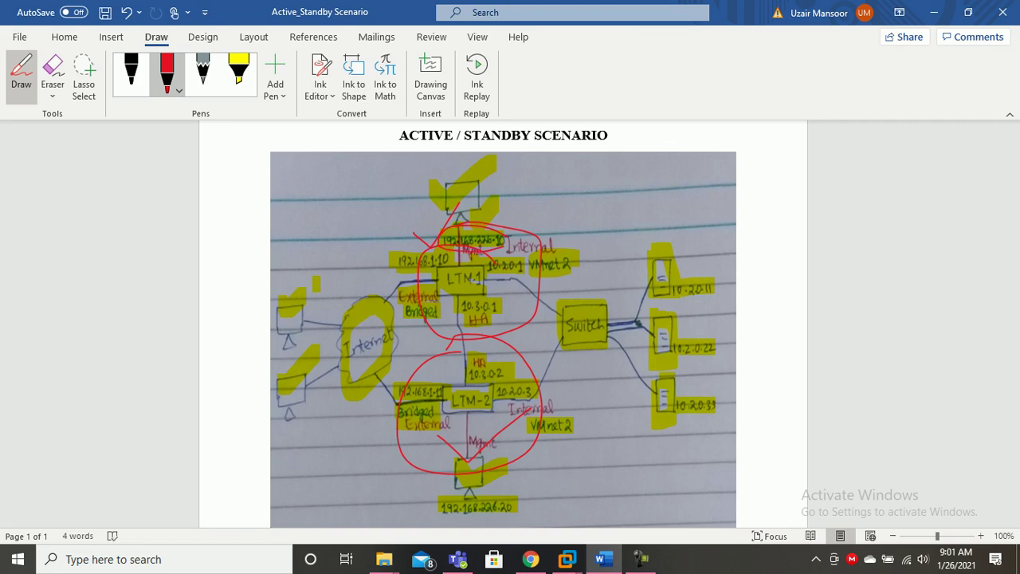
pyautogui.moveTo(517, 499)
pyautogui.mouseDown()
pyautogui.moveTo(424, 509)
pyautogui.moveTo(490, 522)
pyautogui.moveTo(515, 497)
pyautogui.mouseUp()
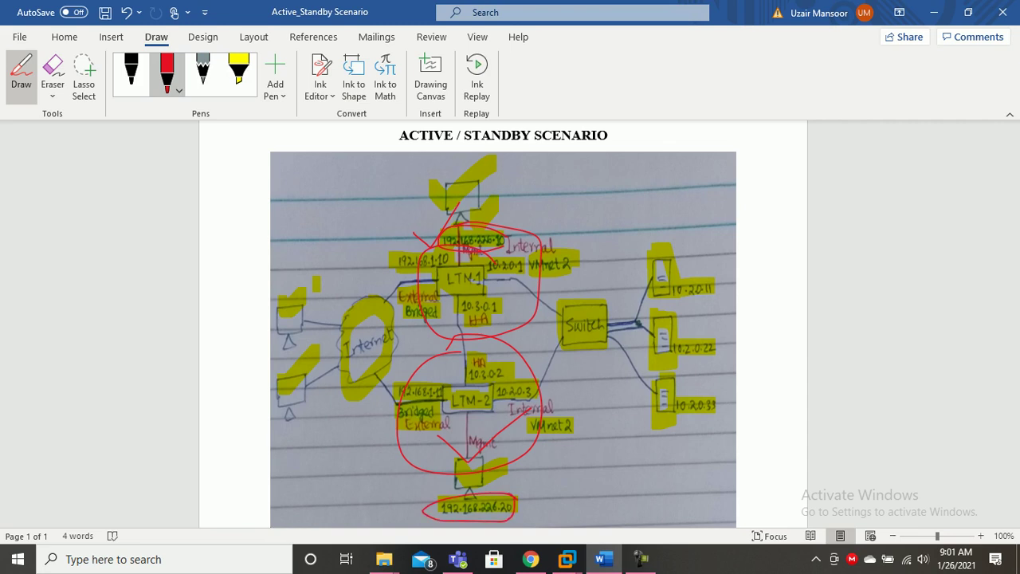
pyautogui.click(167, 74)
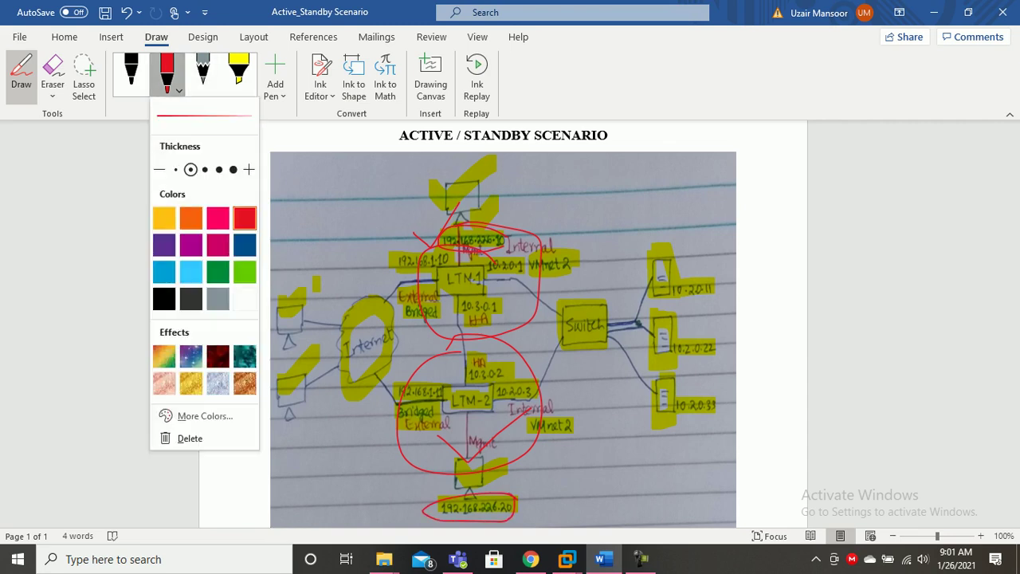
pyautogui.click(316, 229)
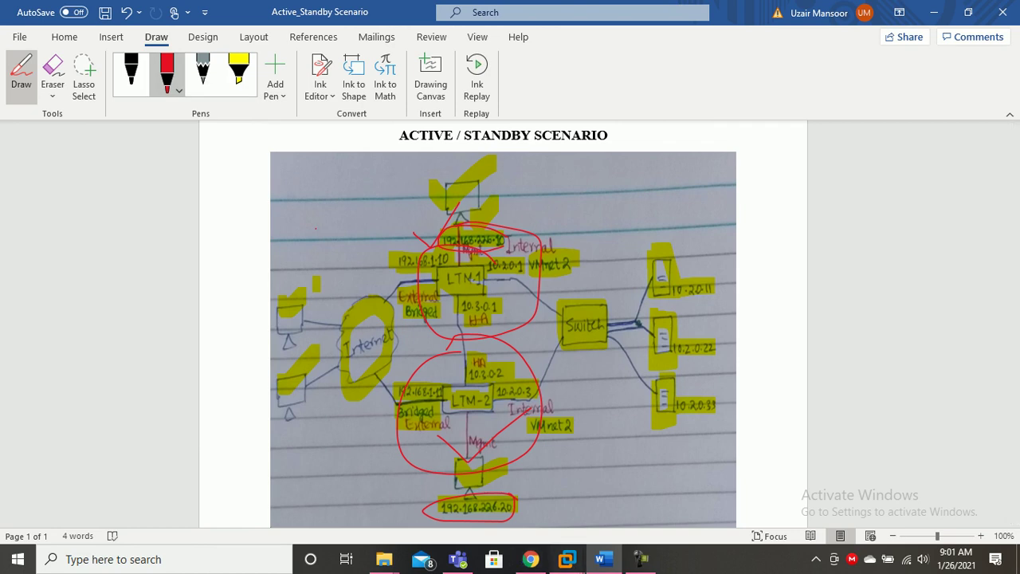
pyautogui.moveTo(568, 558)
pyautogui.click(627, 468)
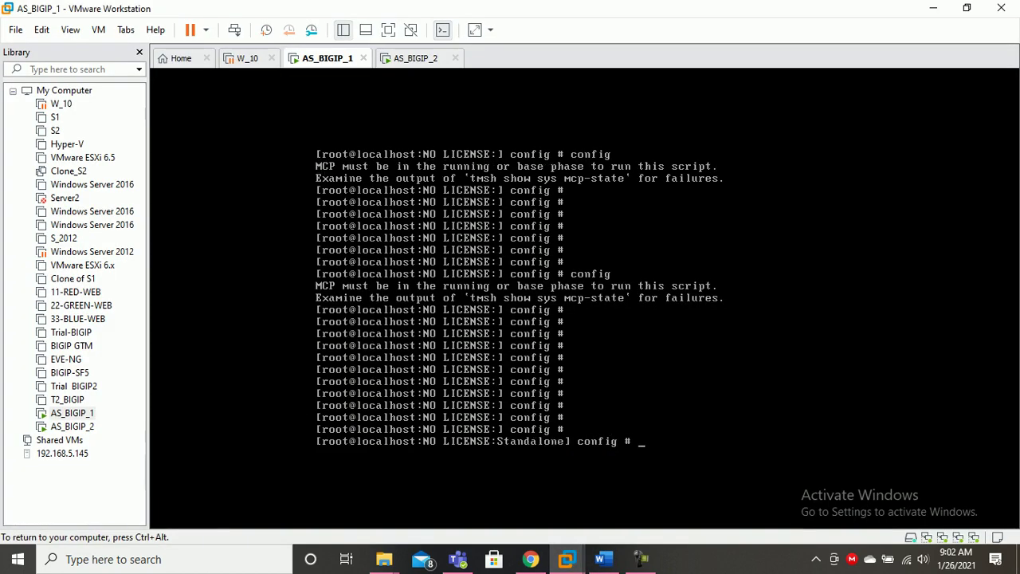
# Run config on AS_BIGIP_1, choose IPv4 without auto-configuration, and enter address 192.168.226.10.
pyautogui.press('Return')
pyautogui.write('config')
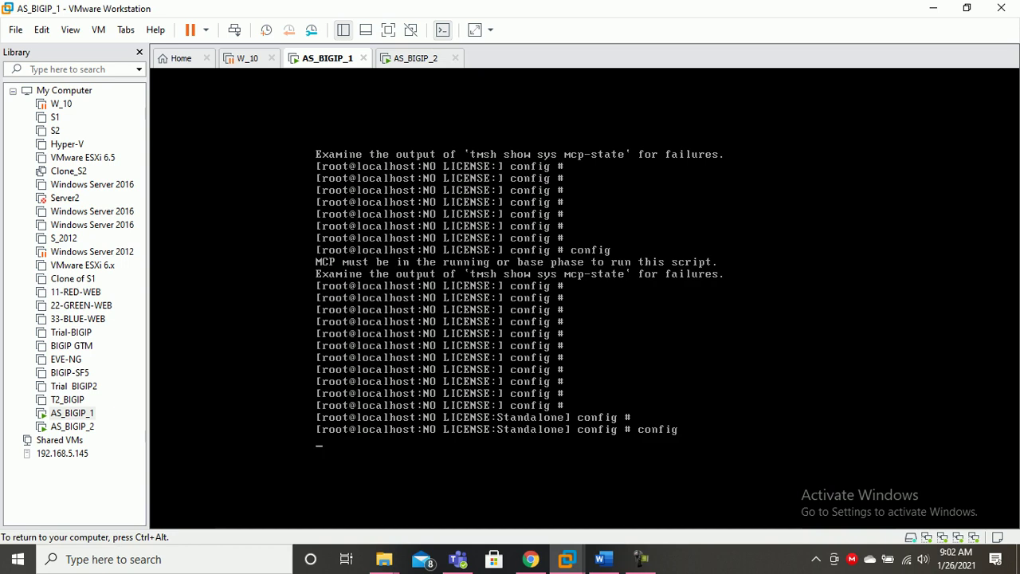
pyautogui.press('Return')
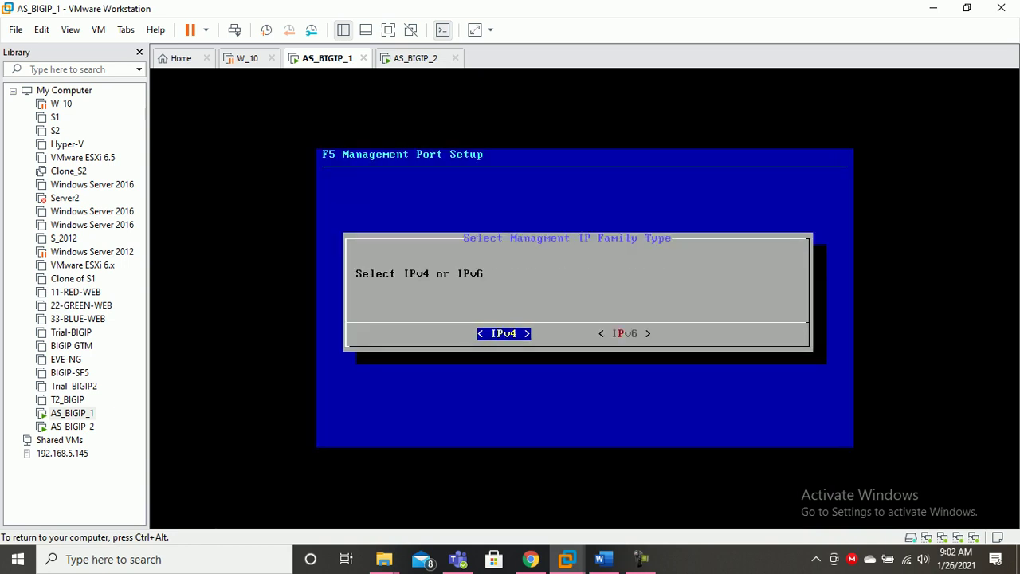
pyautogui.press('Return')
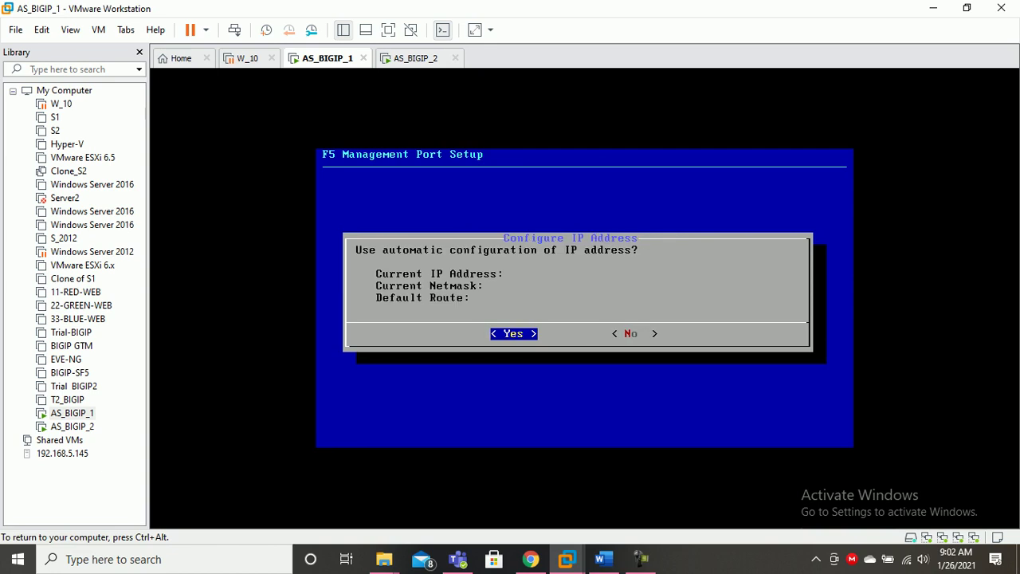
pyautogui.press('Right')
pyautogui.press('Return')
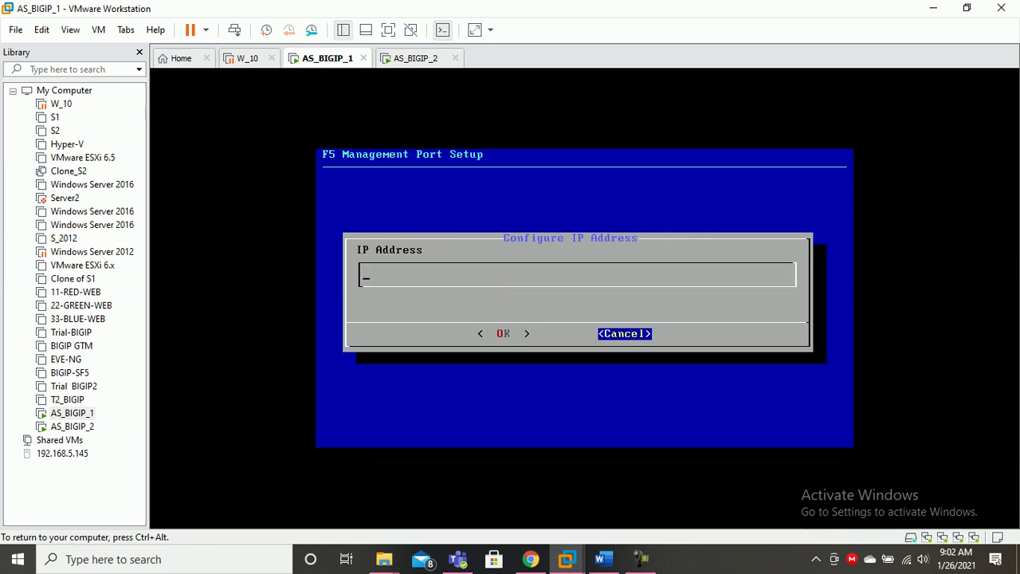
pyautogui.write('192.168.226.10')
pyautogui.press('Tab')
pyautogui.press('Return')
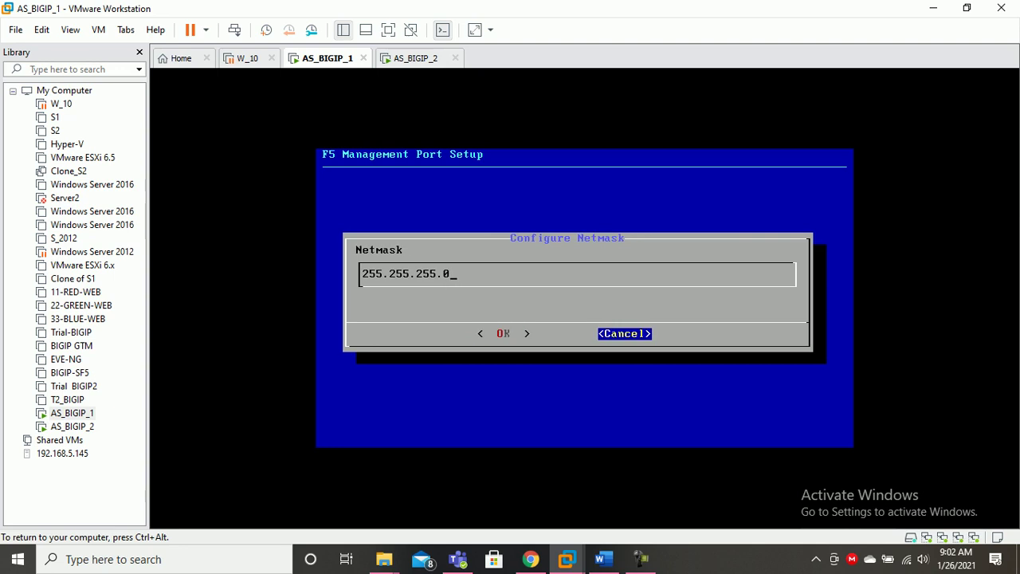
# Accept netmask 255.255.255.0 and default management route 192.168.226.1.
pyautogui.hotkey('shift', 'Tab')
pyautogui.press('Return')
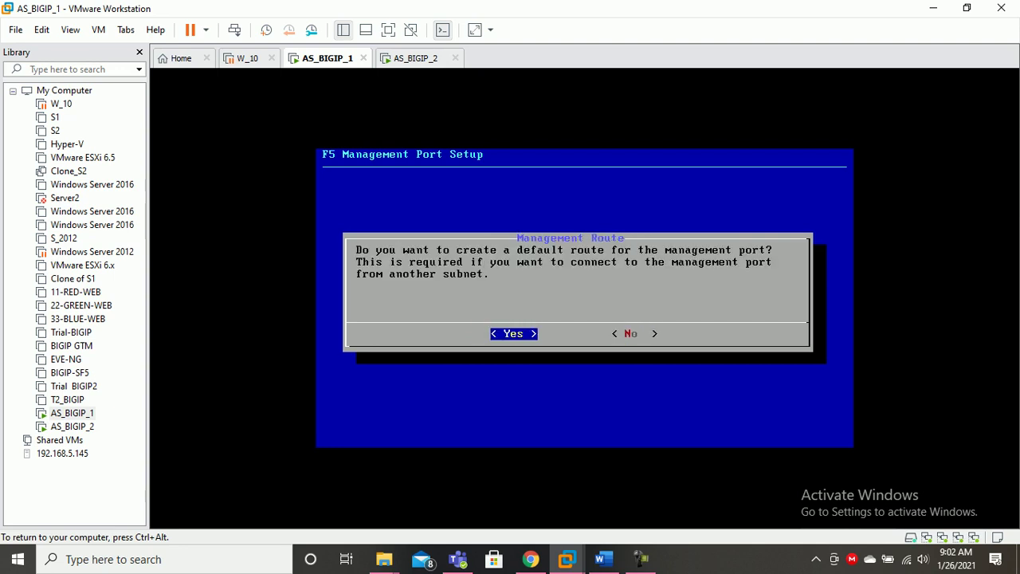
pyautogui.press('Return')
pyautogui.hotkey('shift', 'Tab')
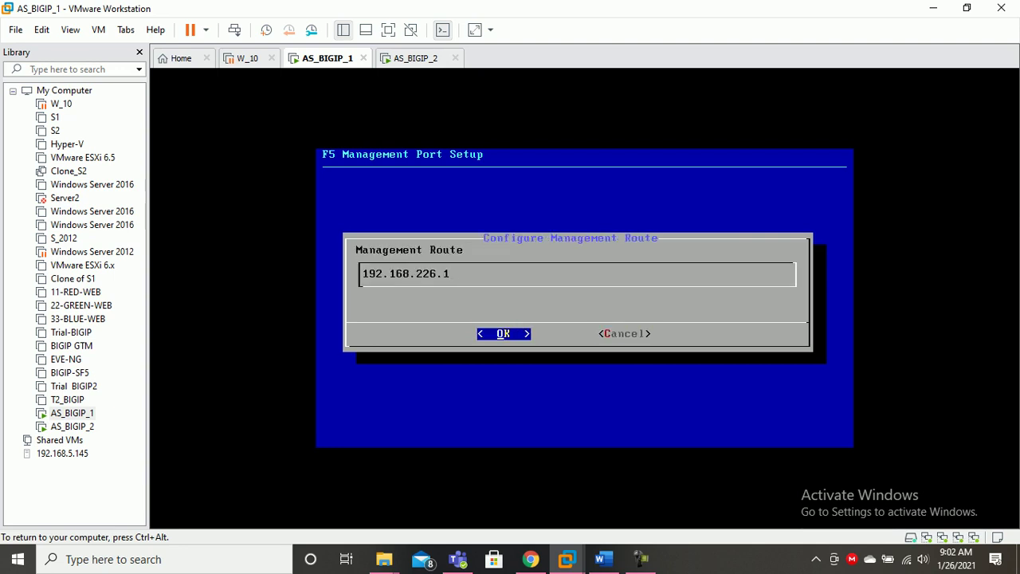
pyautogui.press('Return')
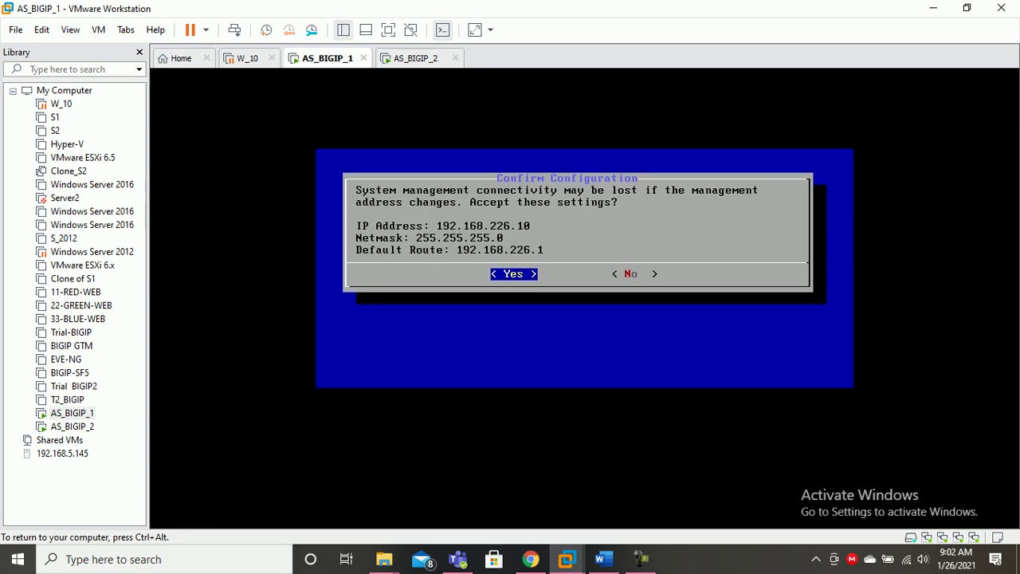
pyautogui.hotkey('ctrl', 'alt')
pyautogui.click(416, 58)
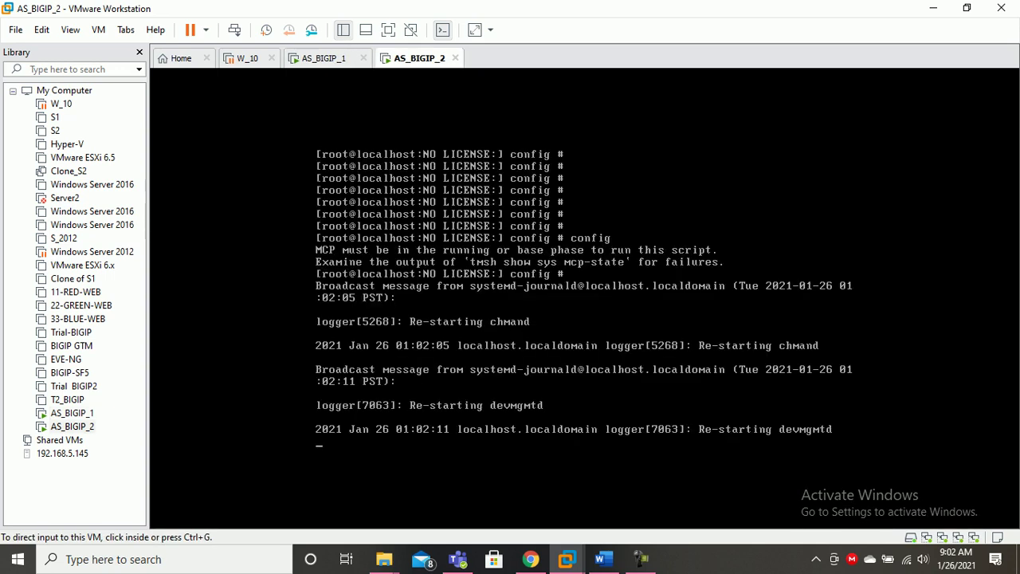
# Launch the config utility on the AS_BIGIP_2 console.
pyautogui.hotkey('ctrl', 'g')
pyautogui.press('Return')
pyautogui.press('Return')
pyautogui.press('Return')
pyautogui.press('Return')
pyautogui.write('config')
pyautogui.press('Return')
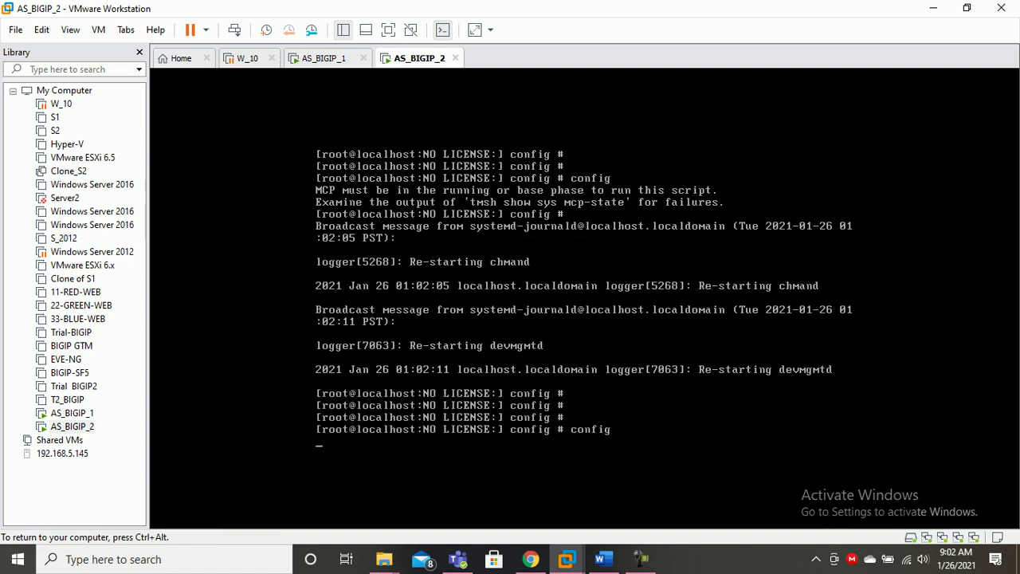
pyautogui.hotkey('ctrl', 'alt')
# Accept AS_BIGIP_1's management settings and confirm its mgmt address 192.168.226.10 with ifconfig mgmt.
pyautogui.click(324, 59)
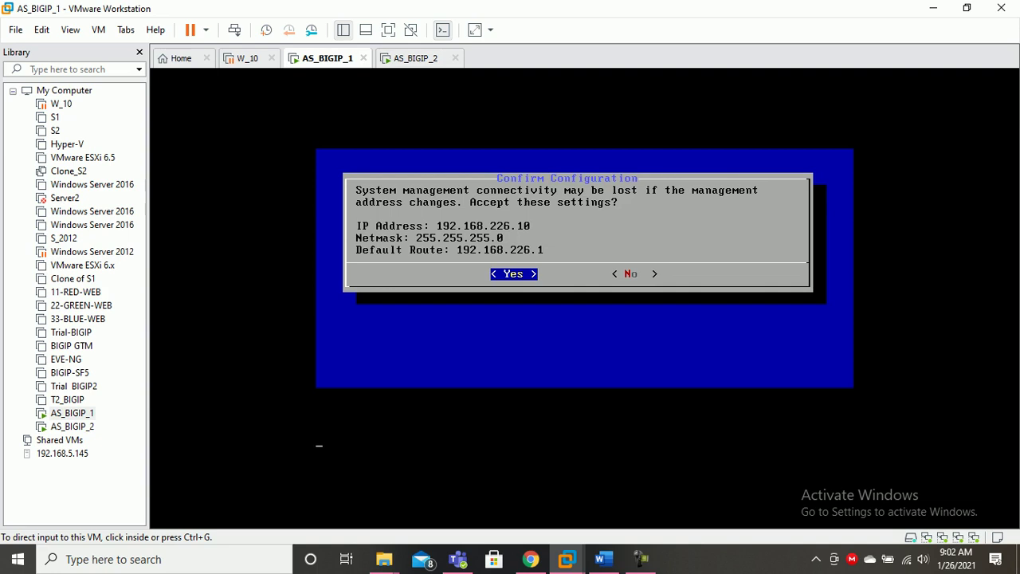
pyautogui.hotkey('ctrl', 'g')
pyautogui.press('Return')
pyautogui.write('ifconfig mgmt')
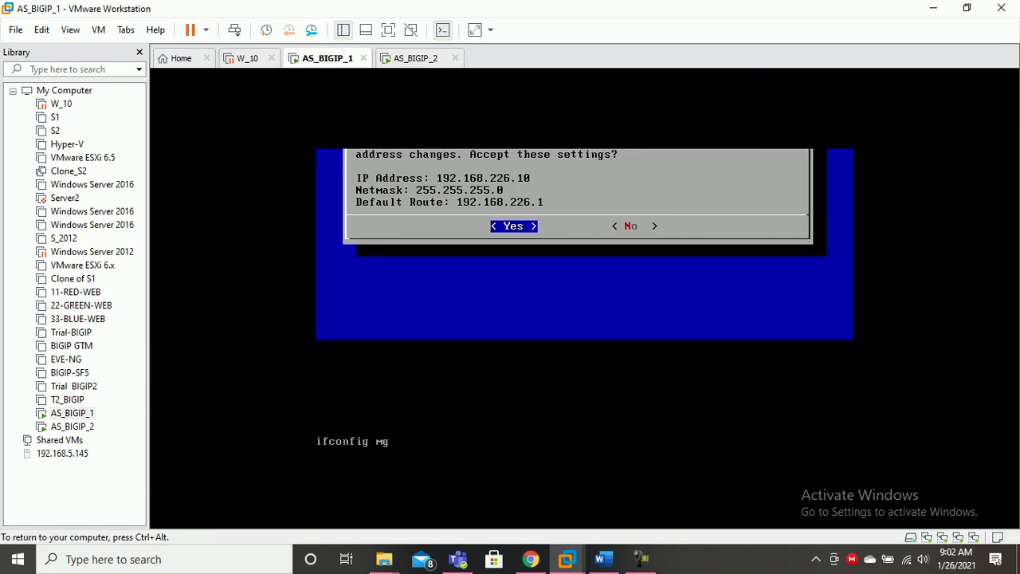
pyautogui.press('Return')
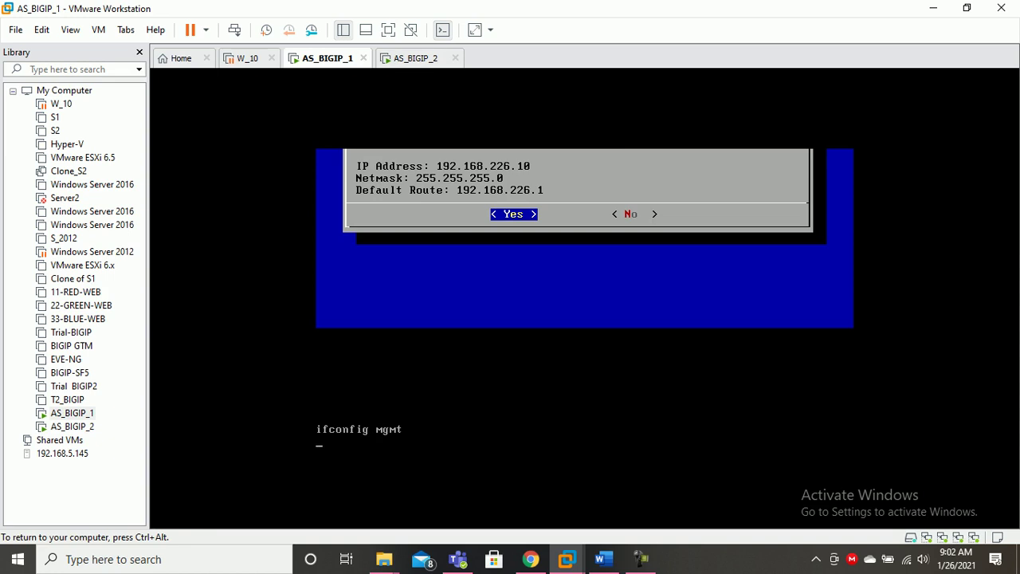
pyautogui.hotkey('ctrl', 'alt')
# Rerun config on AS_BIGIP_2, skip auto-configuration and set IPv4 management address 192.168.226.20.
pyautogui.click(415, 58)
pyautogui.click(511, 239)
pyautogui.press('Return')
pyautogui.press('Return')
pyautogui.press('Return')
pyautogui.press('Return')
pyautogui.write('config # config')
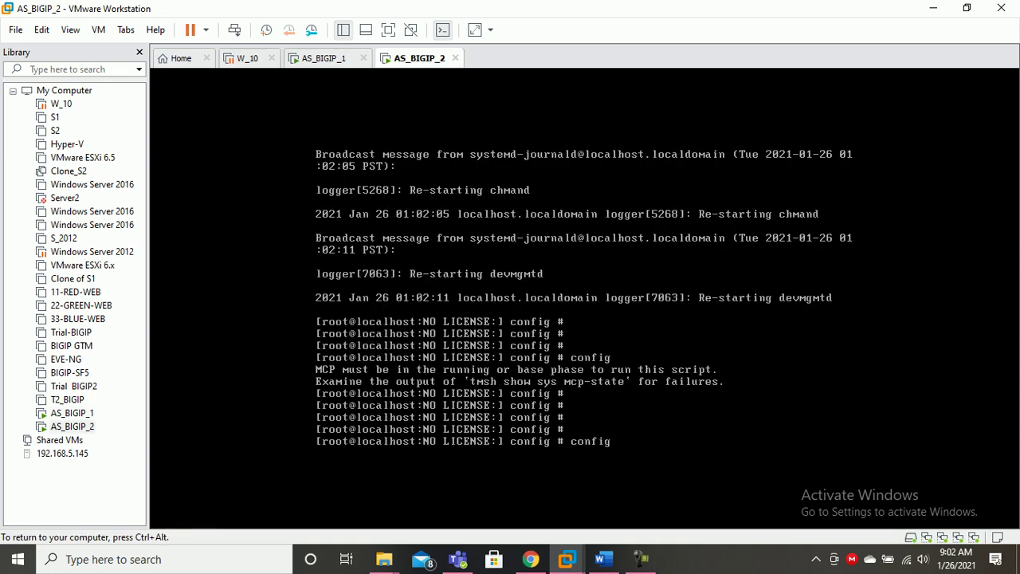
pyautogui.press('Return')
pyautogui.press('Return')
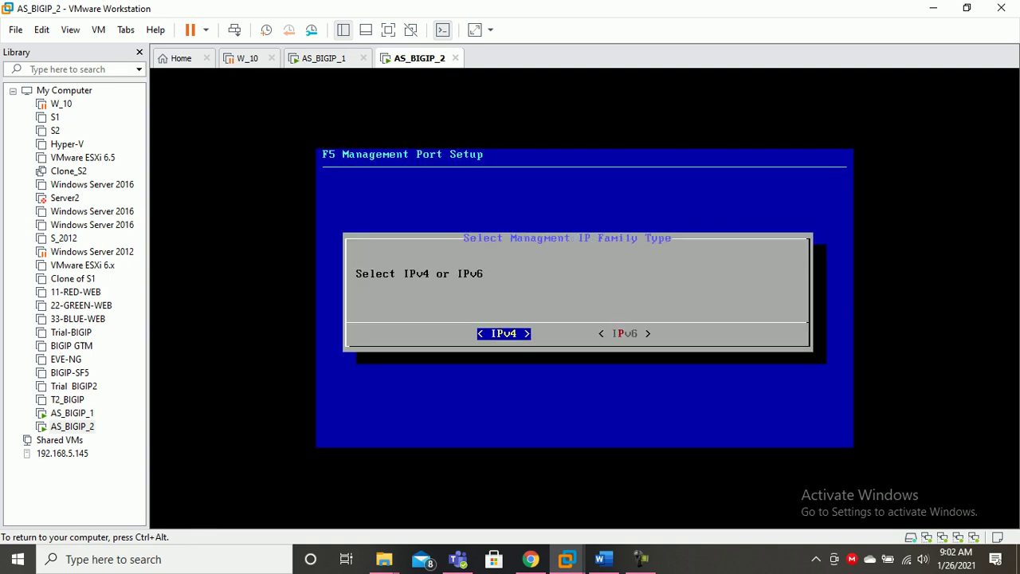
pyautogui.press('Return')
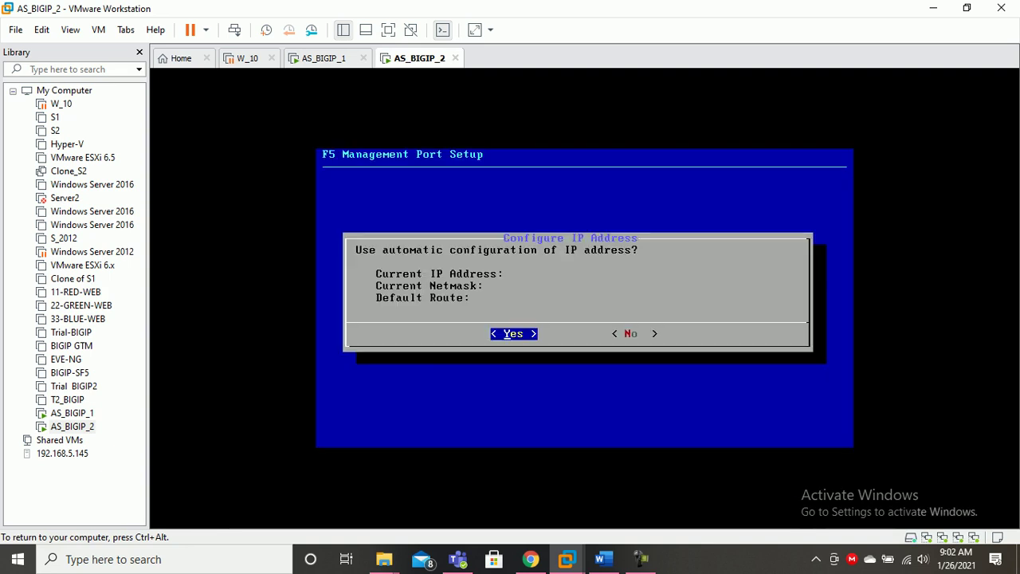
pyautogui.press('Right')
pyautogui.press('Return')
pyautogui.write('192.168.226.')
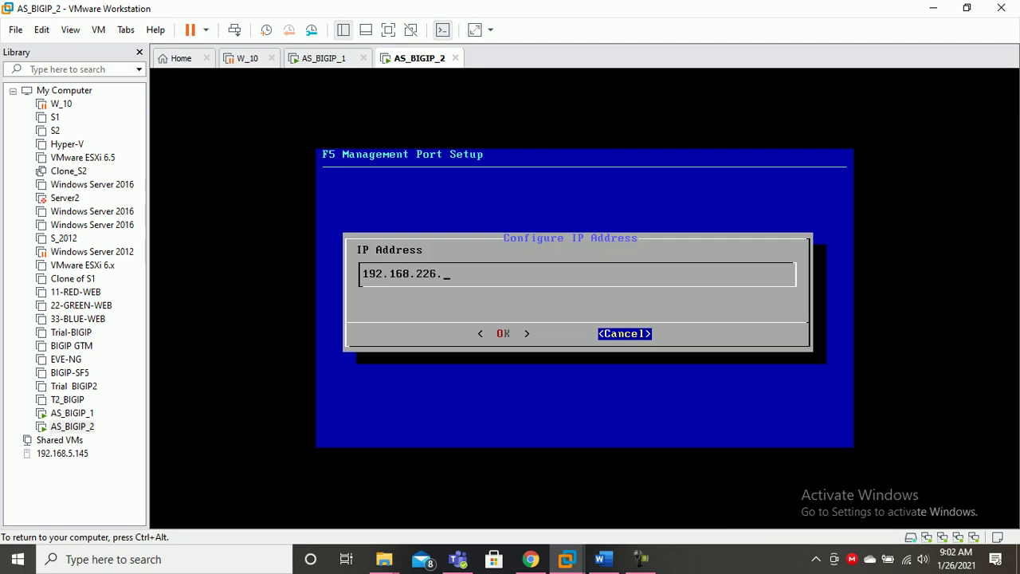
pyautogui.write('20')
pyautogui.press('Tab')
pyautogui.press('Return')
# Accept the 255.255.255.0 netmask and create the 192.168.226.1 default management route.
pyautogui.press('Left')
pyautogui.press('Return')
pyautogui.press('Right')
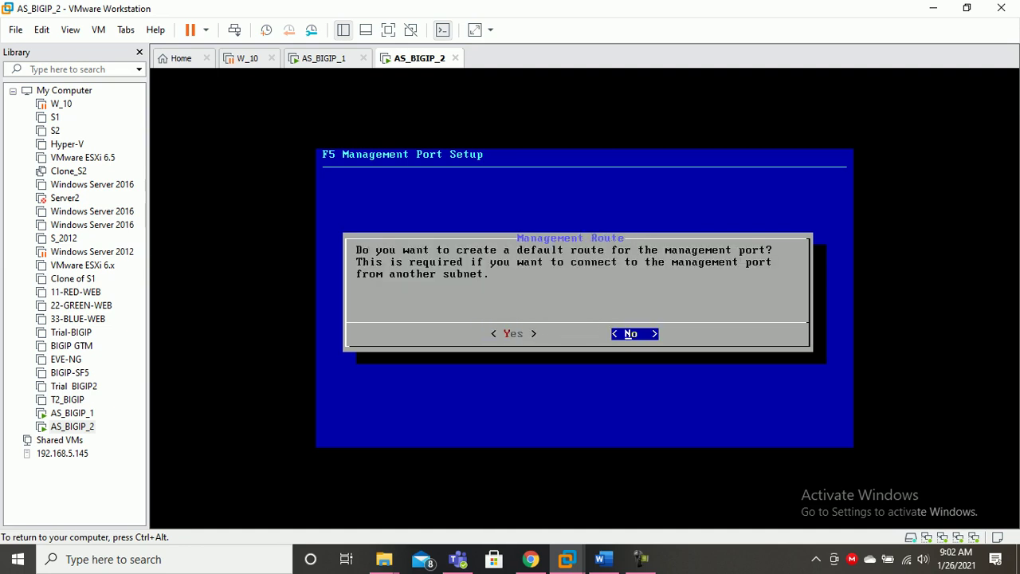
pyautogui.press('Left')
pyautogui.press('Return')
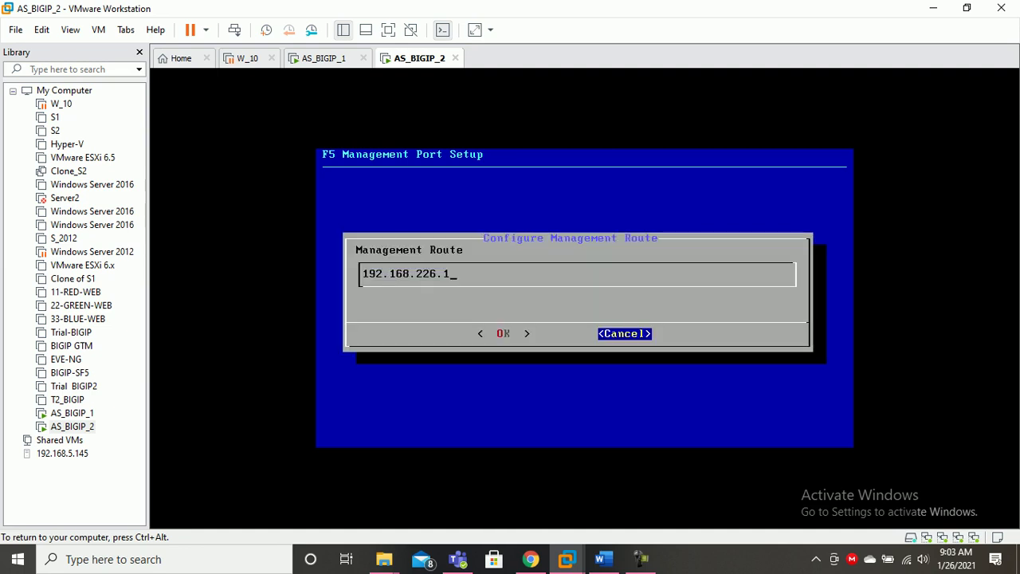
pyautogui.press('Left')
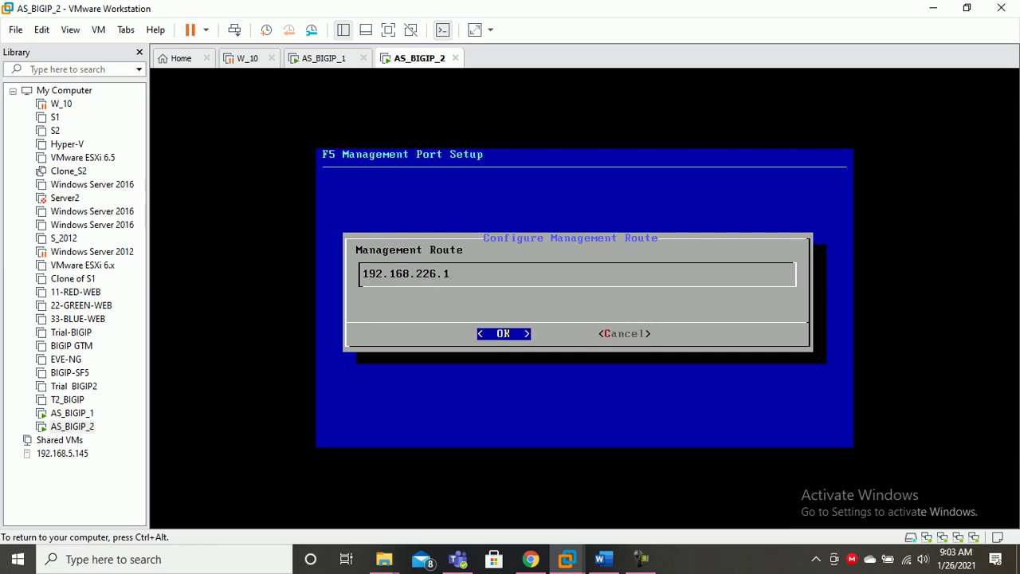
pyautogui.press('Return')
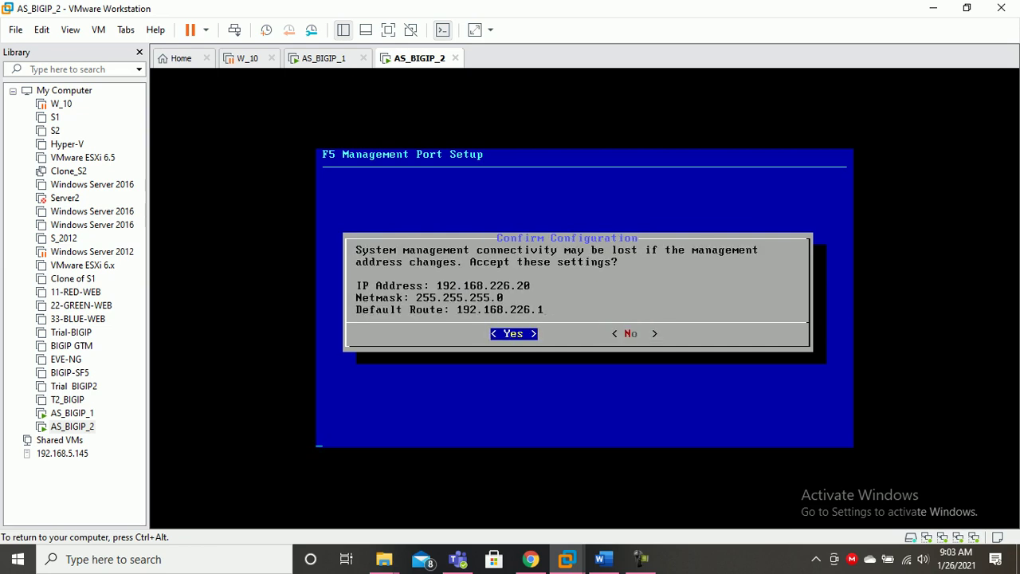
pyautogui.hotkey('ctrl', 'alt')
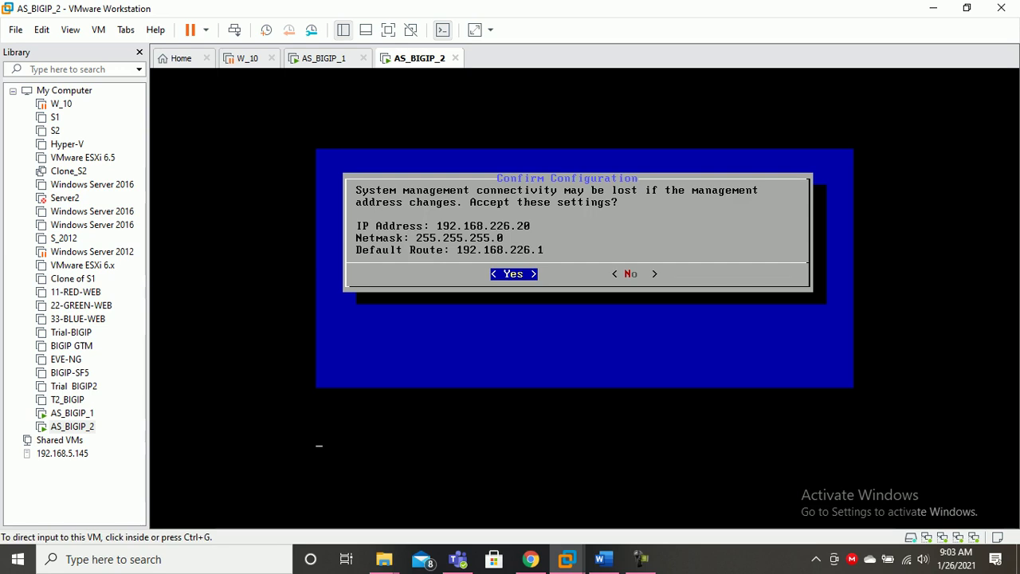
# Bring up a fresh shell prompt on the AS_BIGIP_1 console.
pyautogui.click(324, 58)
pyautogui.click(585, 298)
pyautogui.press('Return')
pyautogui.press('Return')
pyautogui.press('Return')
pyautogui.press('Return')
pyautogui.press('Return')
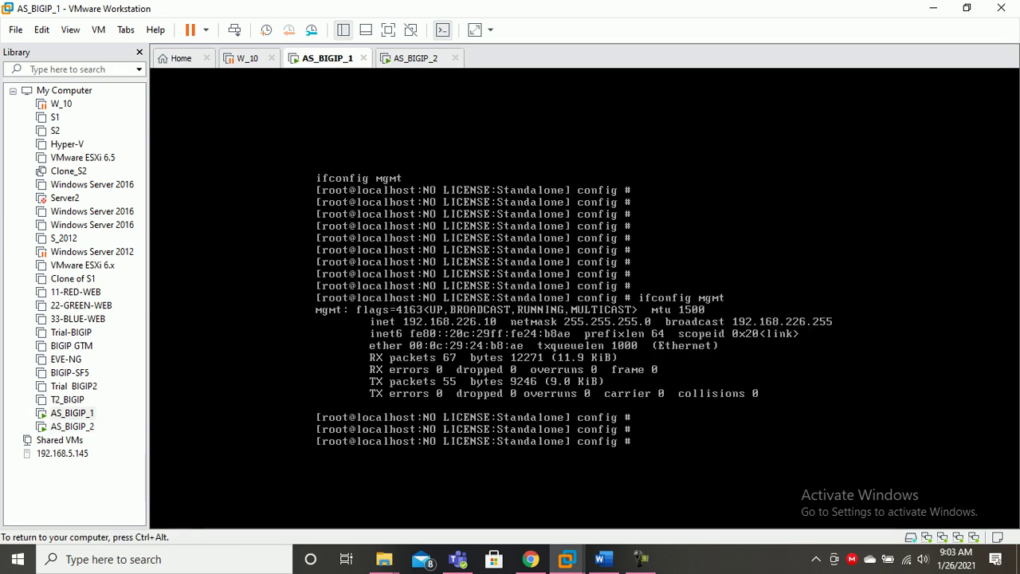
pyautogui.press('Return')
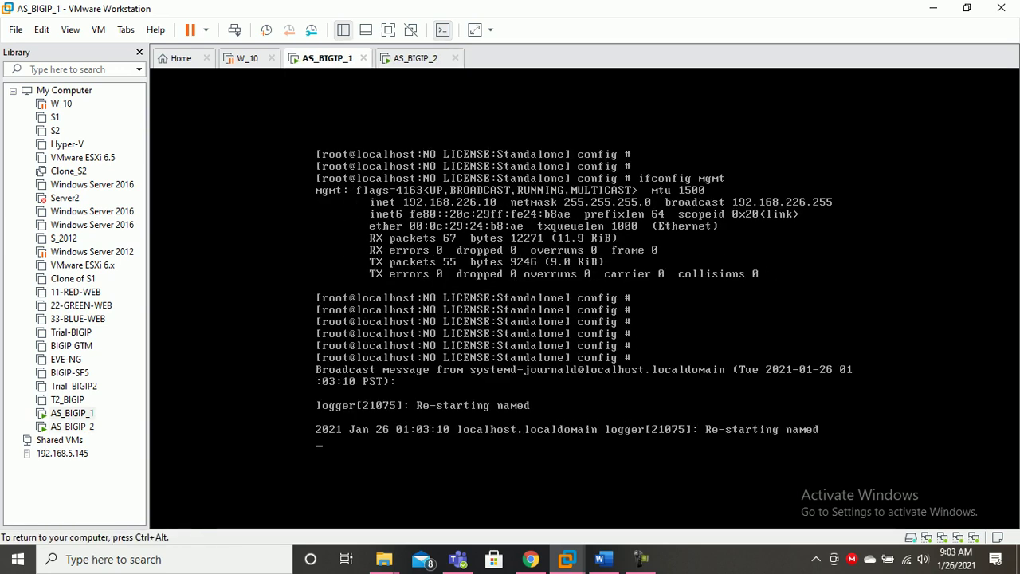
pyautogui.hotkey('ctrl', 'alt')
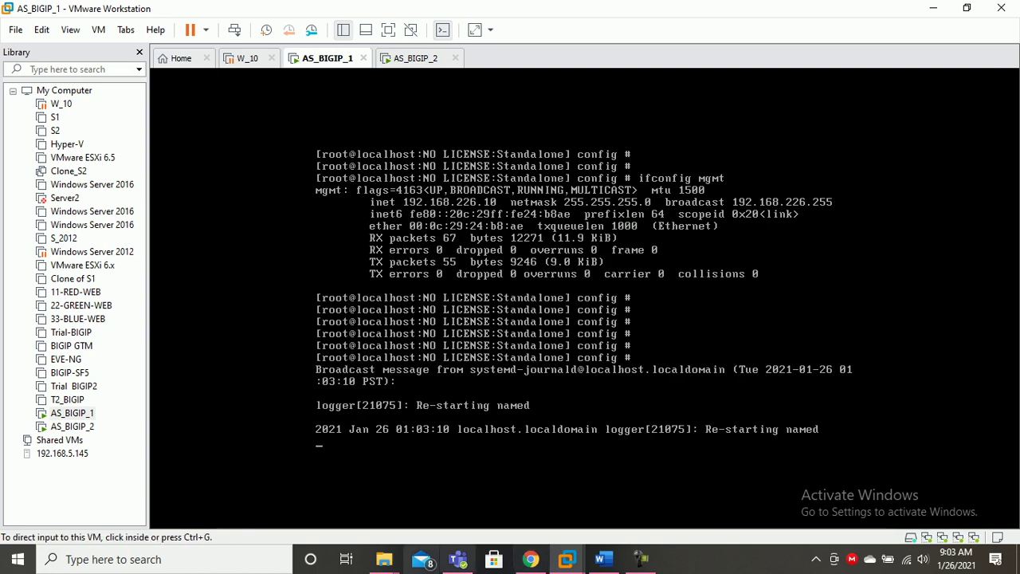
pyautogui.hotkey('ctrl', 'g')
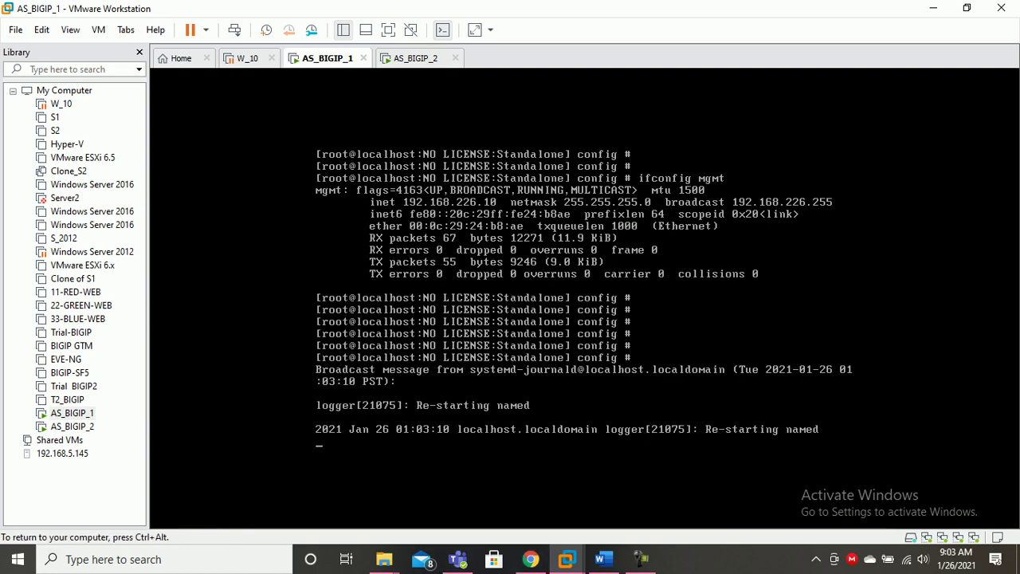
pyautogui.hotkey('ctrl', 'alt')
# Verify AS_BIGIP_2's management address with ifconfig mgmt, then move to Chrome's address bar.
pyautogui.hotkey('ctrl', 'Tab')
pyautogui.hotkey('ctrl', 'g')
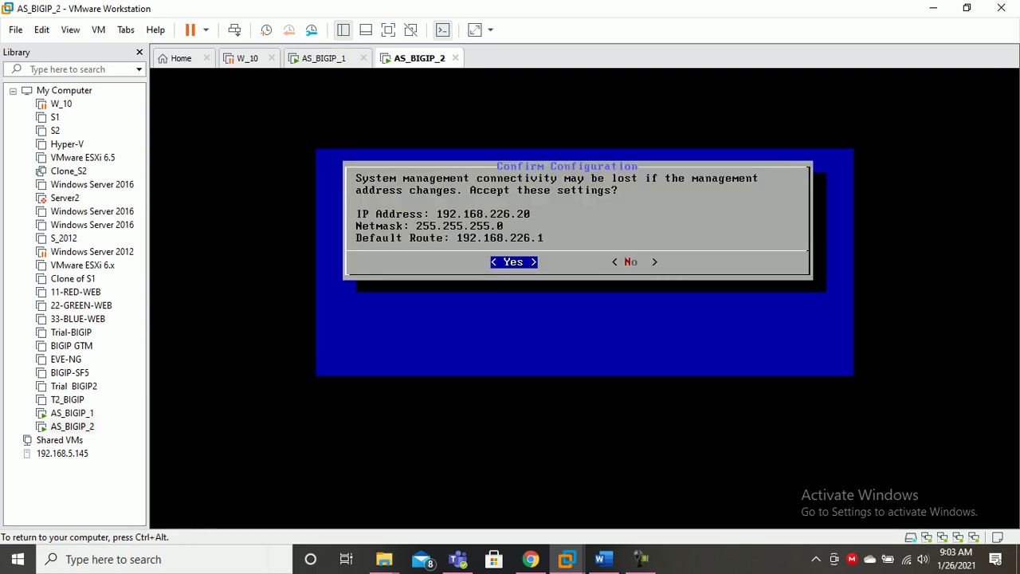
pyautogui.write('ifconfig mgmt')
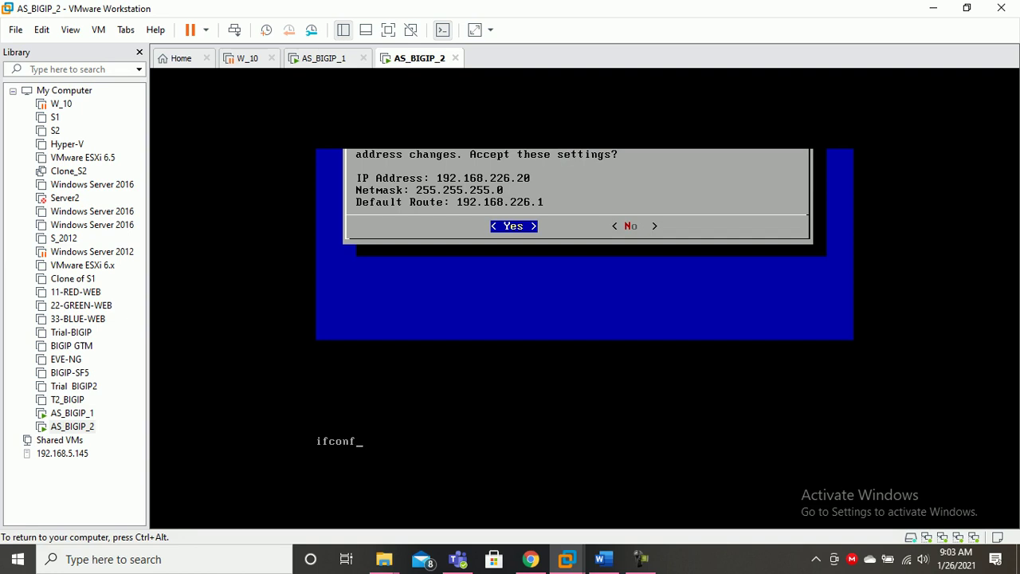
pyautogui.press('Return')
pyautogui.hotkey('ctrl', 'alt')
pyautogui.click(530, 558)
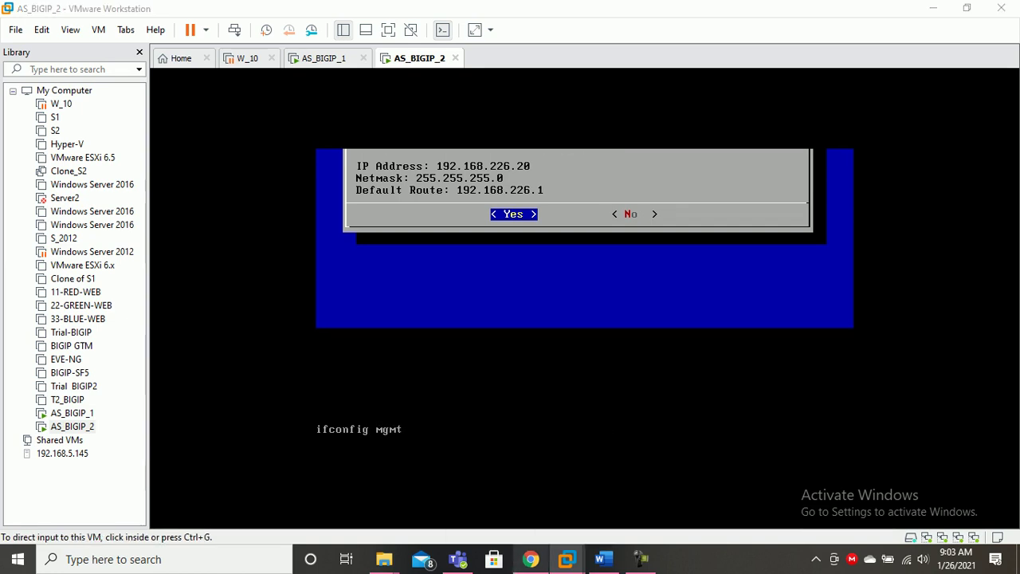
pyautogui.click(116, 38)
pyautogui.write('https://192.168.226.12')
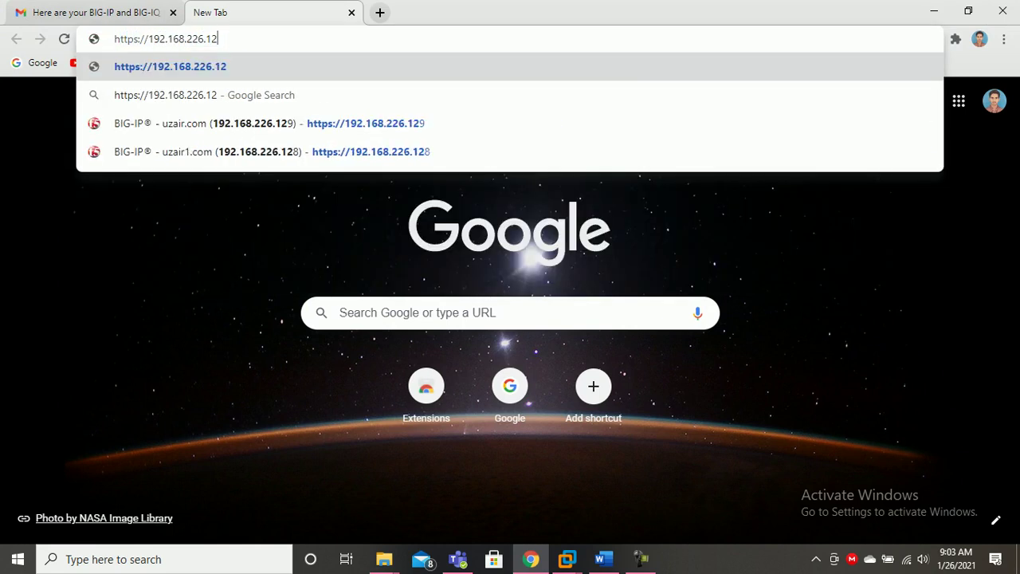
pyautogui.press('BackSpace')
pyautogui.press('BackSpace')
pyautogui.write('10')
pyautogui.press('Return')
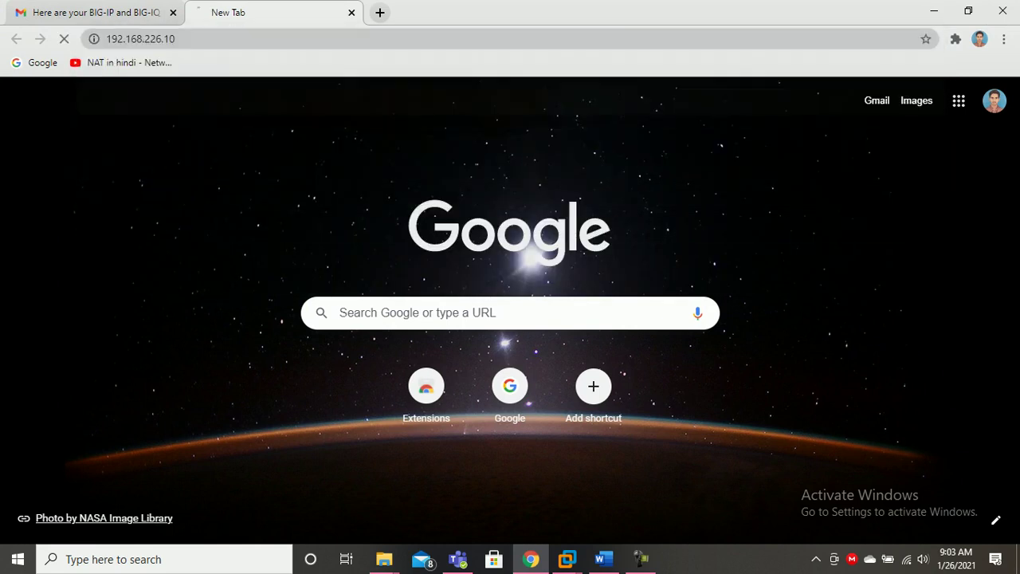
pyautogui.click(323, 423)
pyautogui.scroll(-1, 355, 479)
pyautogui.click(355, 495)
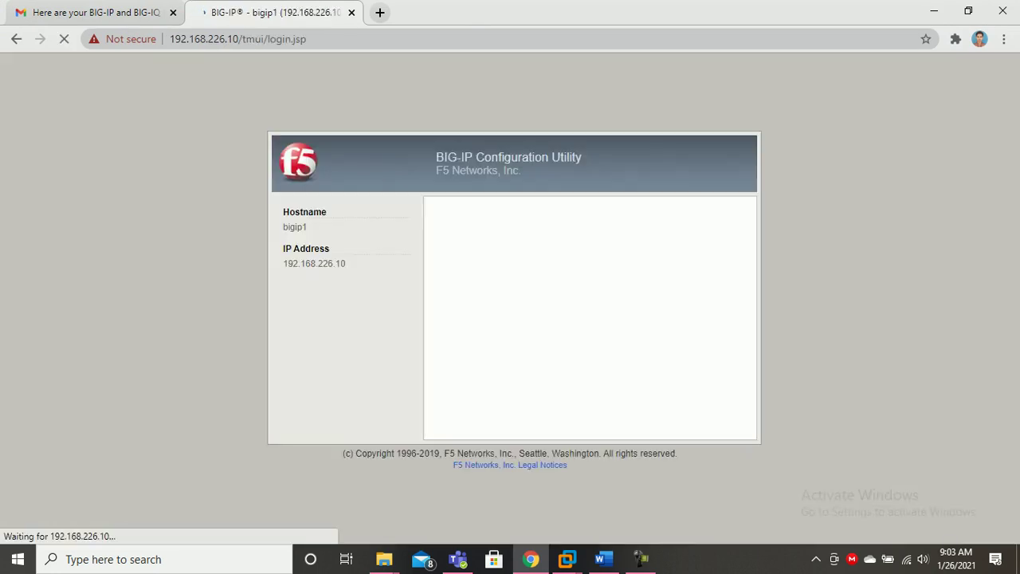
pyautogui.write('https://192.168.226.1')
pyautogui.press('BackSpace')
pyautogui.write('20')
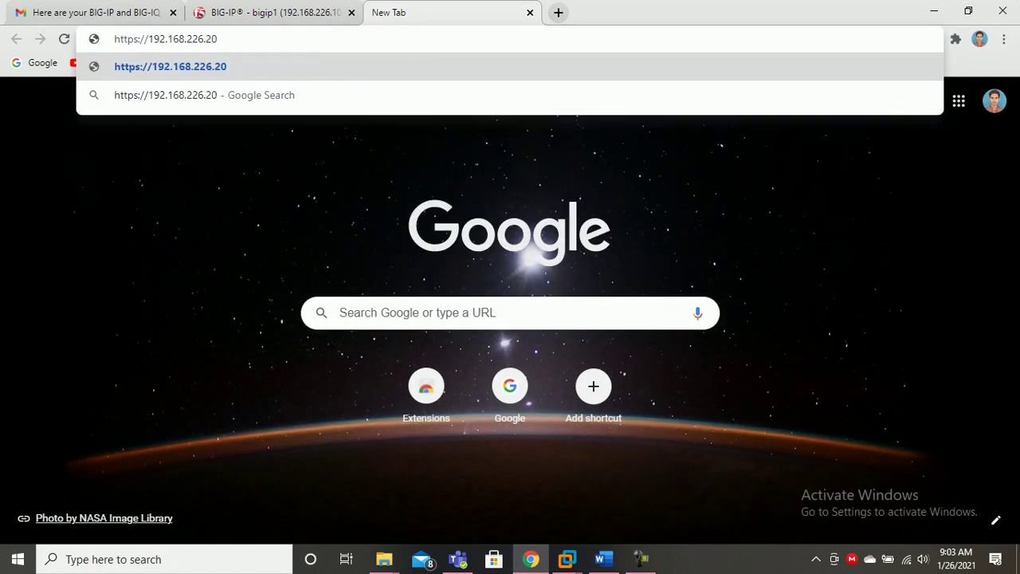
pyautogui.press('Return')
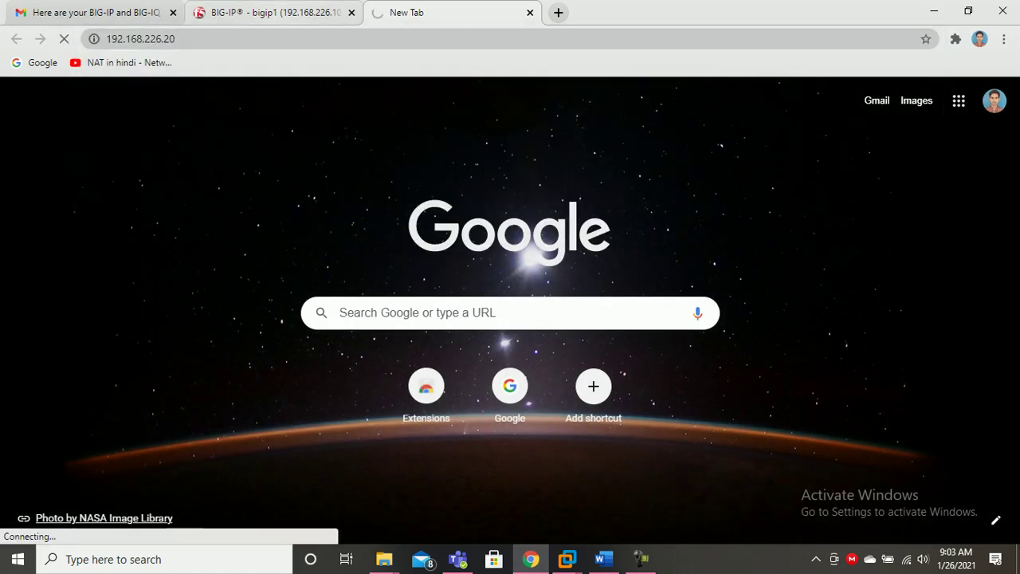
# Sign in as admin on the 192.168.226.10 login page.
pyautogui.click(263, 12)
pyautogui.write('admin')
pyautogui.press('Tab')
pyautogui.write('••••')
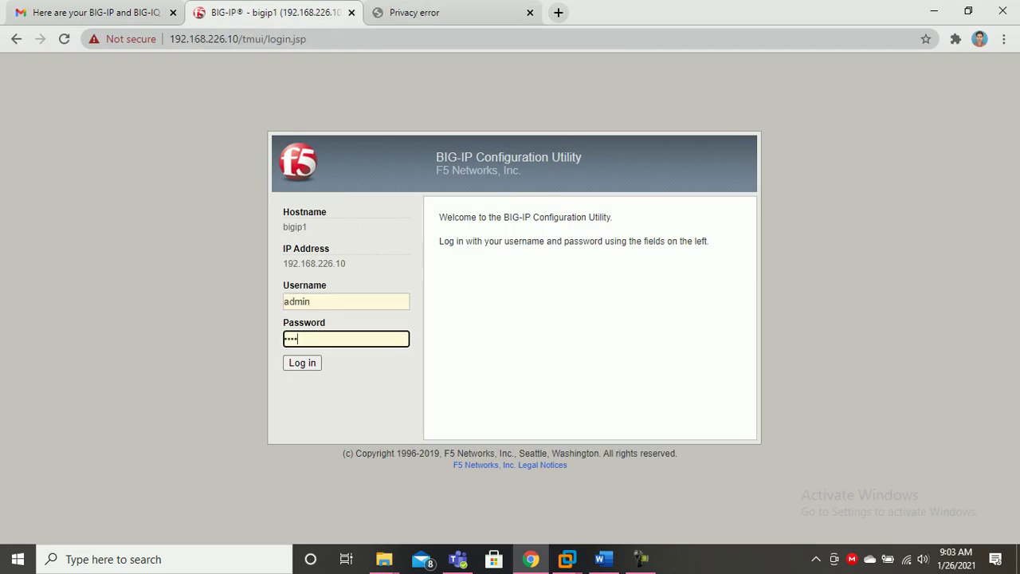
pyautogui.write('••')
pyautogui.press('BackSpace')
pyautogui.press('BackSpace')
pyautogui.press('BackSpace')
pyautogui.press('BackSpace')
pyautogui.press('BackSpace')
pyautogui.press('BackSpace')
pyautogui.write('•••••••••')
pyautogui.press('Return')
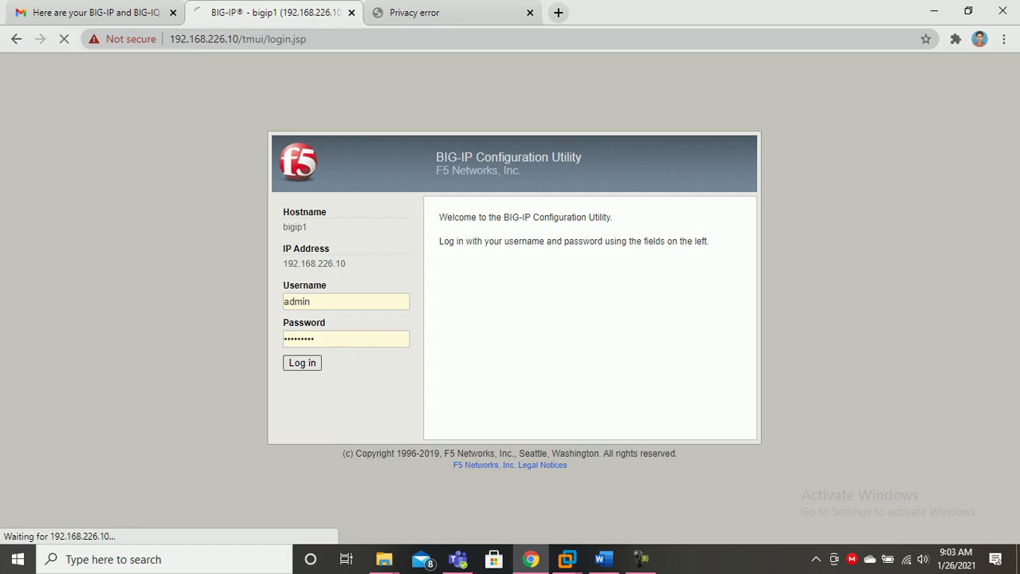
# Proceed past 192.168.226.20's certificate warning and return to the 192.168.226.10 tab.
pyautogui.hotkey('ctrl', 'Tab')
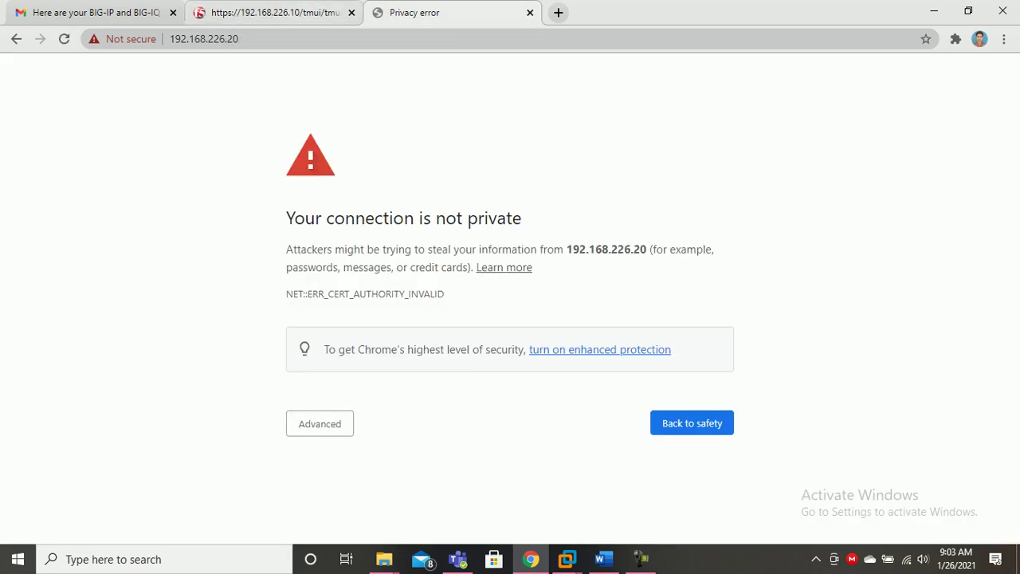
pyautogui.click(319, 423)
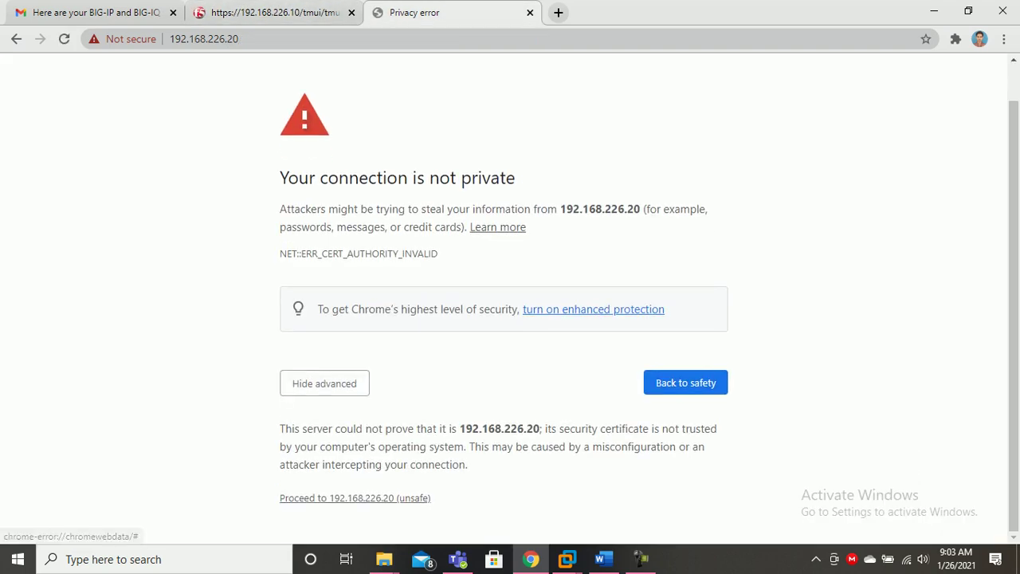
pyautogui.click(354, 498)
pyautogui.click(275, 13)
# Fill in the current, new and confirmed admin password on 192.168.226.10 and save.
pyautogui.click(346, 277)
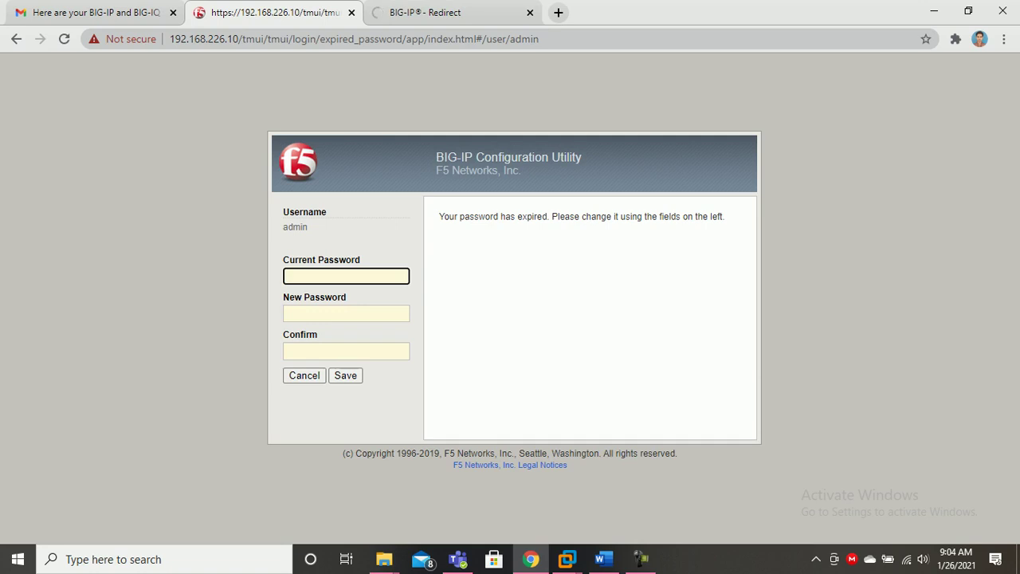
pyautogui.write('admin@123')
pyautogui.click(346, 313)
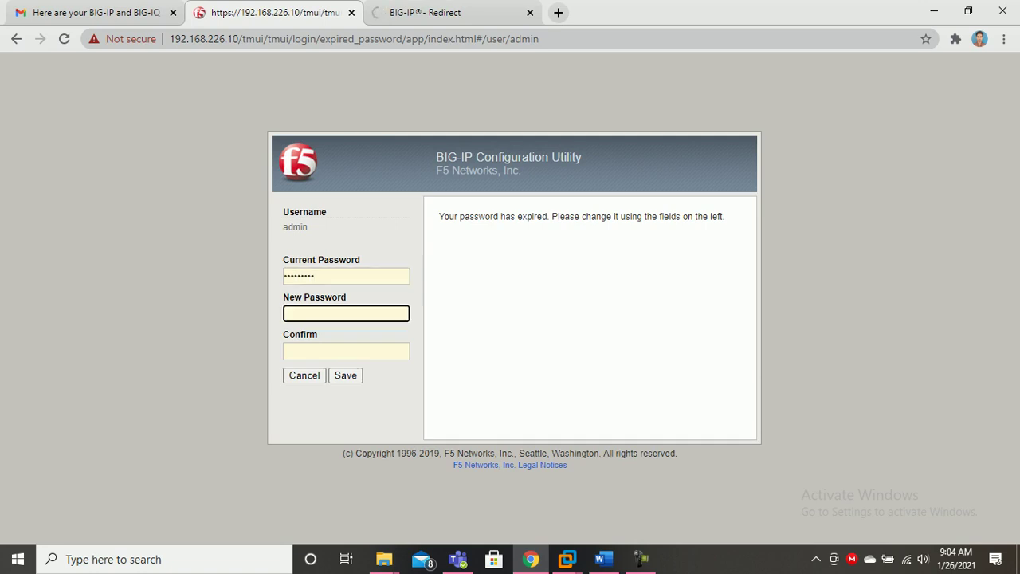
pyautogui.write('admin@123')
pyautogui.click(346, 351)
pyautogui.write('admin@123')
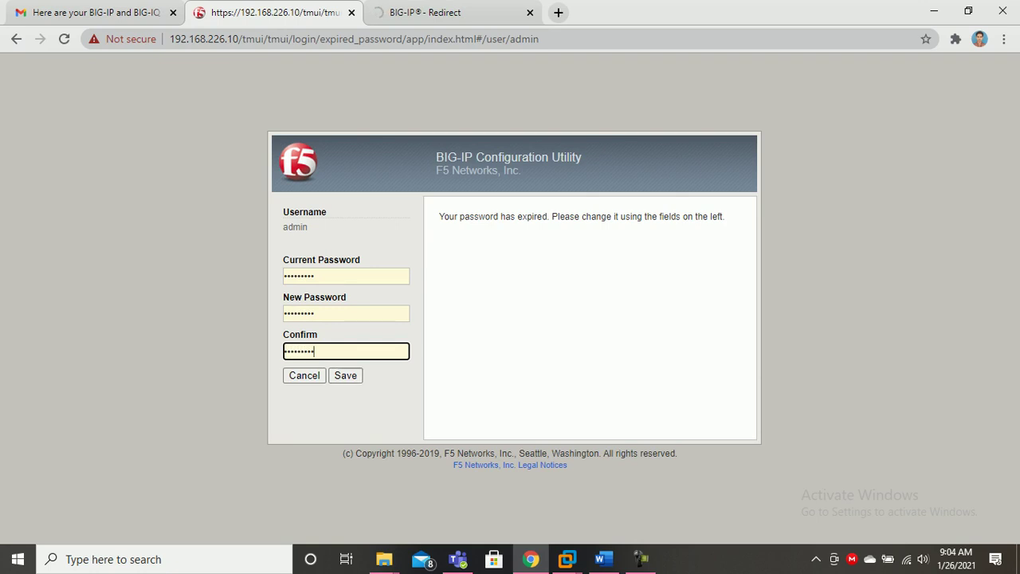
pyautogui.click(469, 12)
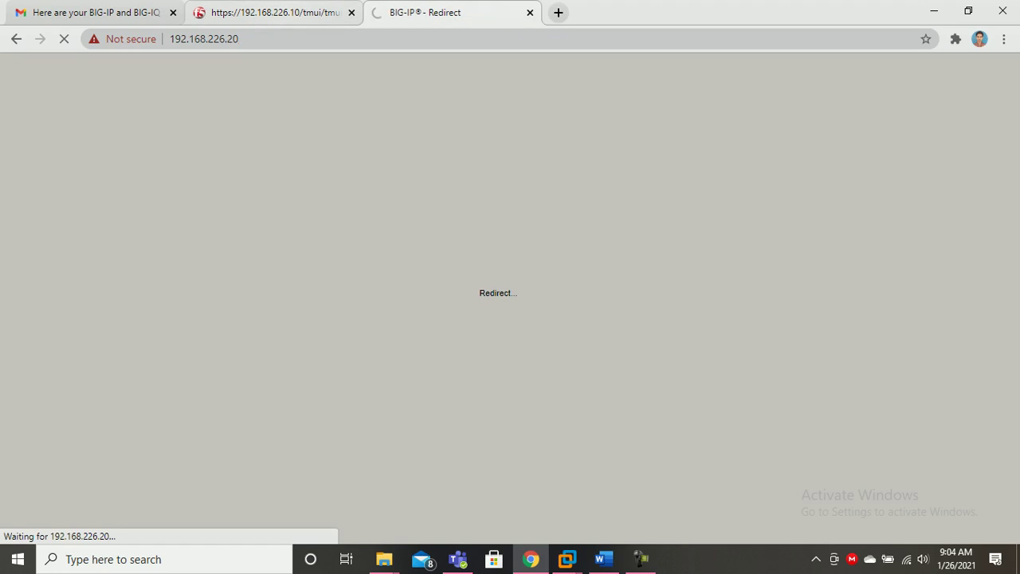
pyautogui.click(271, 12)
pyautogui.click(345, 375)
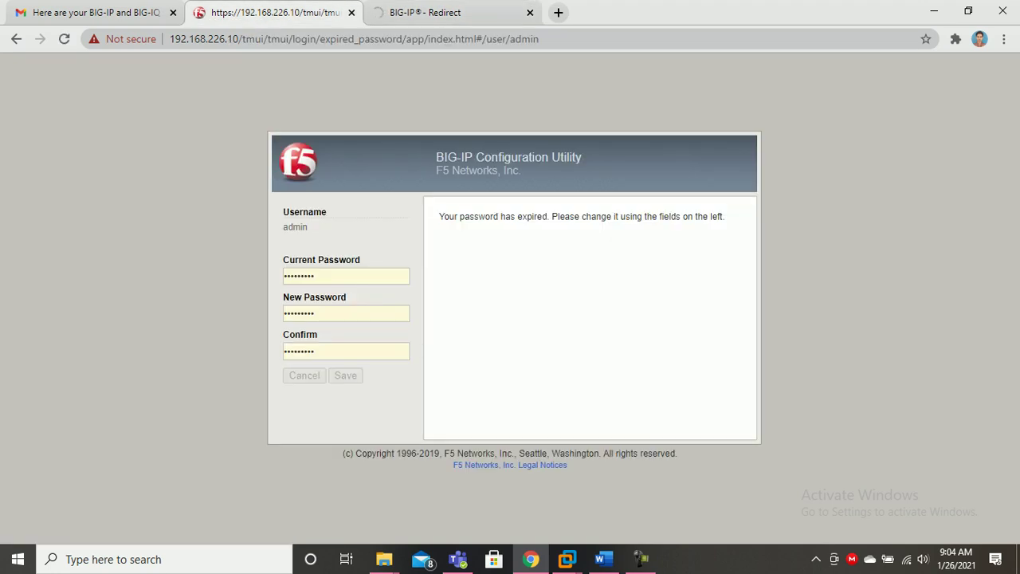
# Re-enter the admin username and new password on the 192.168.226.10 login page.
pyautogui.click(463, 12)
pyautogui.click(275, 13)
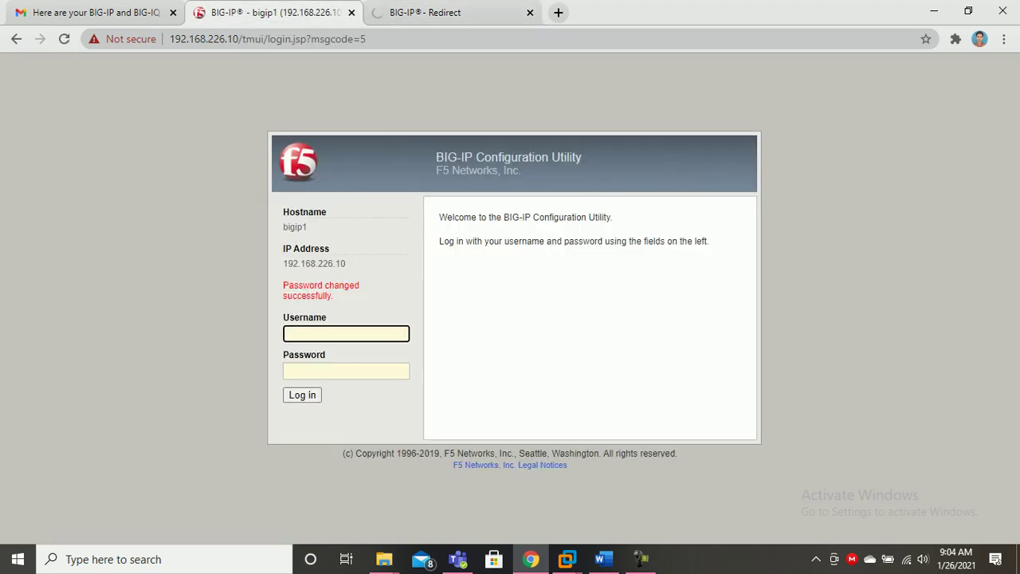
pyautogui.write('admin')
pyautogui.press('Tab')
pyautogui.write('********')
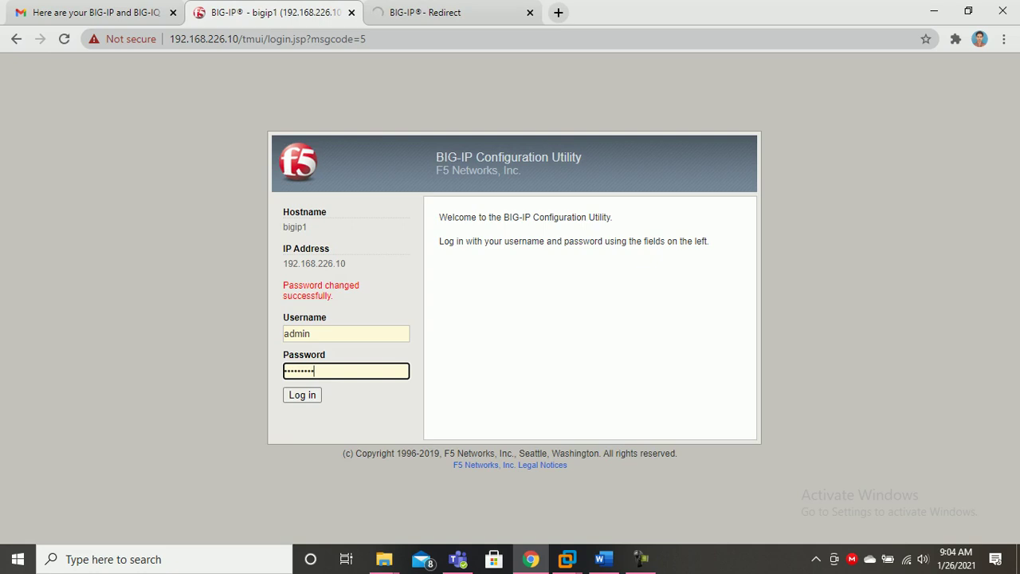
pyautogui.hotkey('ctrl', 'Tab')
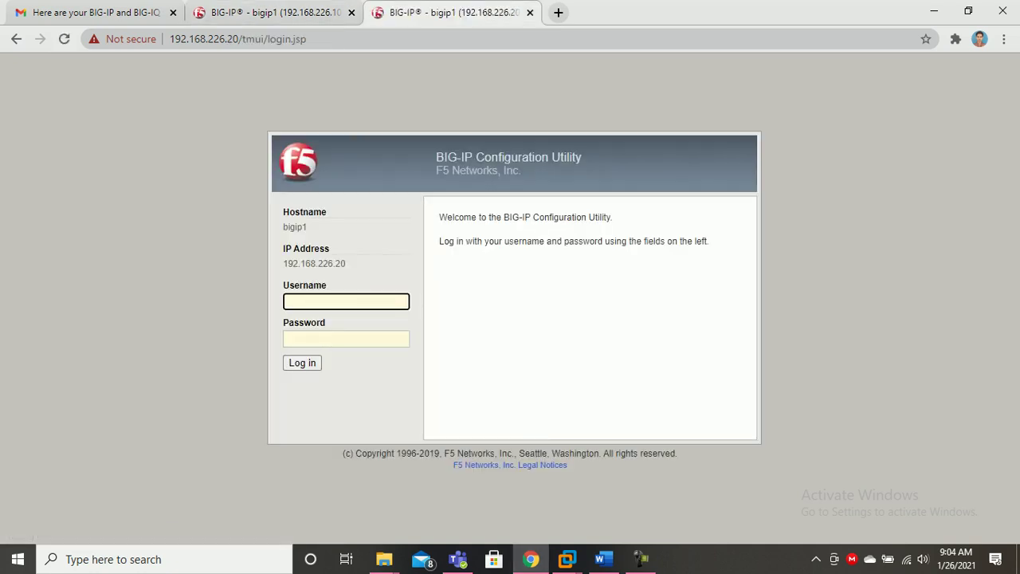
# Sign in as admin on 192.168.226.20 and replace its expired password.
pyautogui.write('admin')
pyautogui.press('Tab')
pyautogui.write('•••••••••')
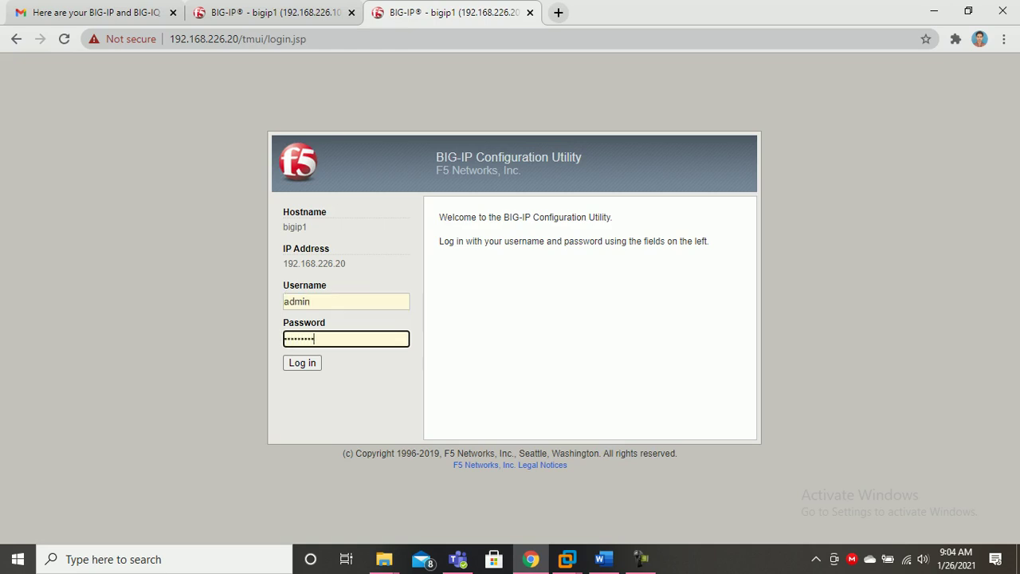
pyautogui.press('Return')
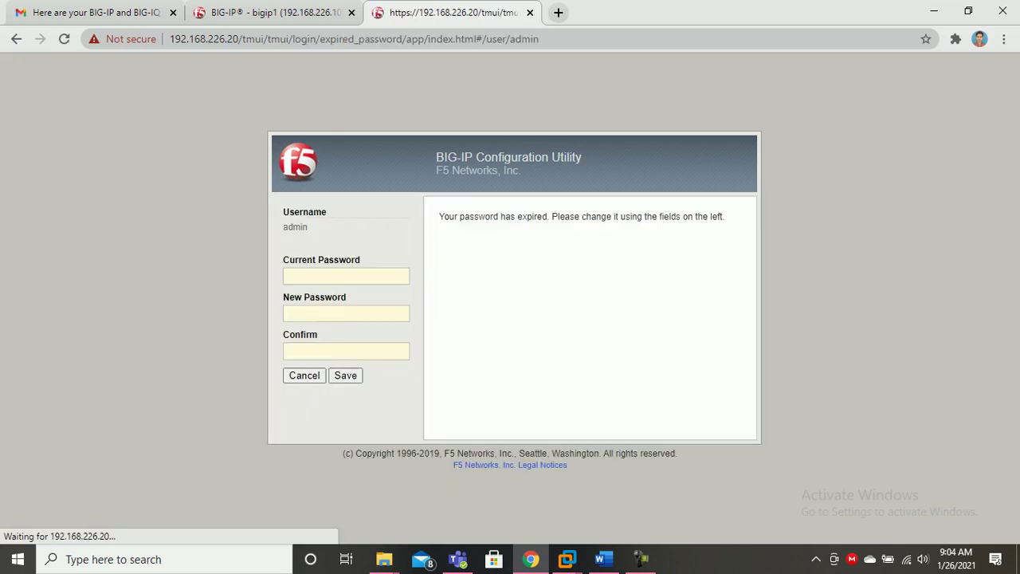
pyautogui.write('••••••••')
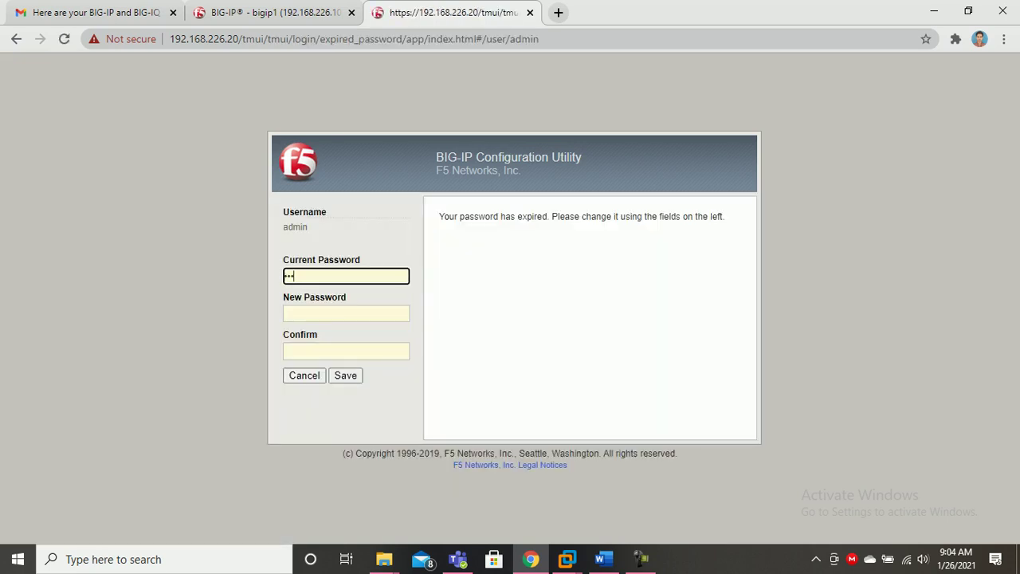
pyautogui.write('•')
pyautogui.press('Tab')
pyautogui.write('•••••••••')
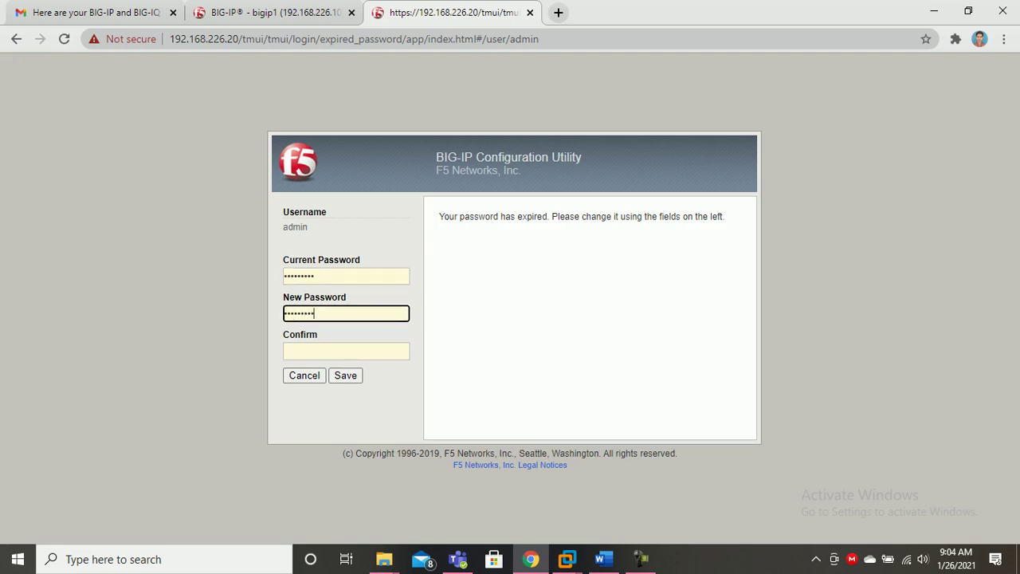
pyautogui.press('Tab')
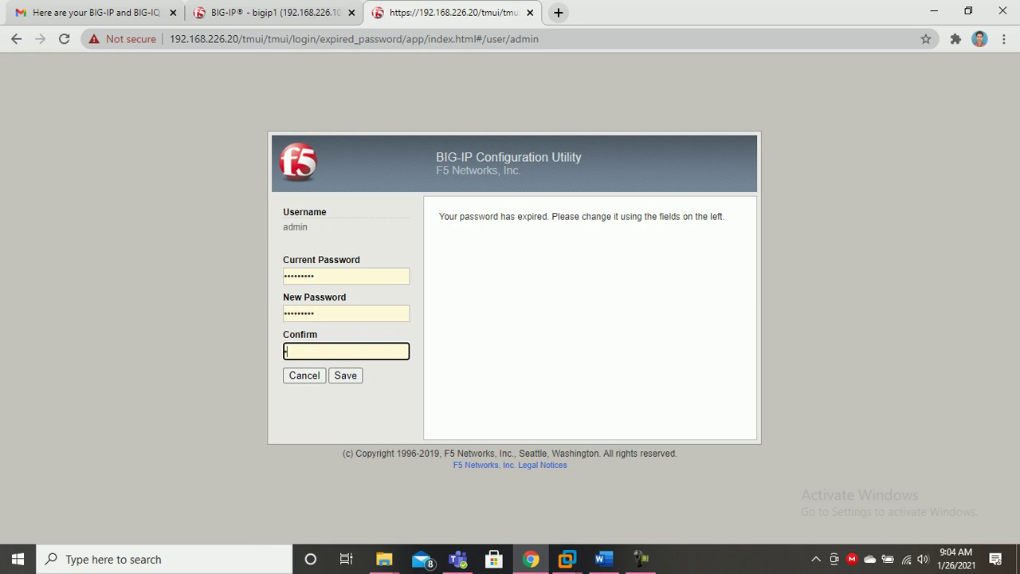
pyautogui.write('•••••••••')
pyautogui.press('Return')
# Log in to both 192.168.226.10 and 192.168.226.20 with the new admin password.
pyautogui.write('admin')
pyautogui.press('Tab')
pyautogui.write('•••••••••')
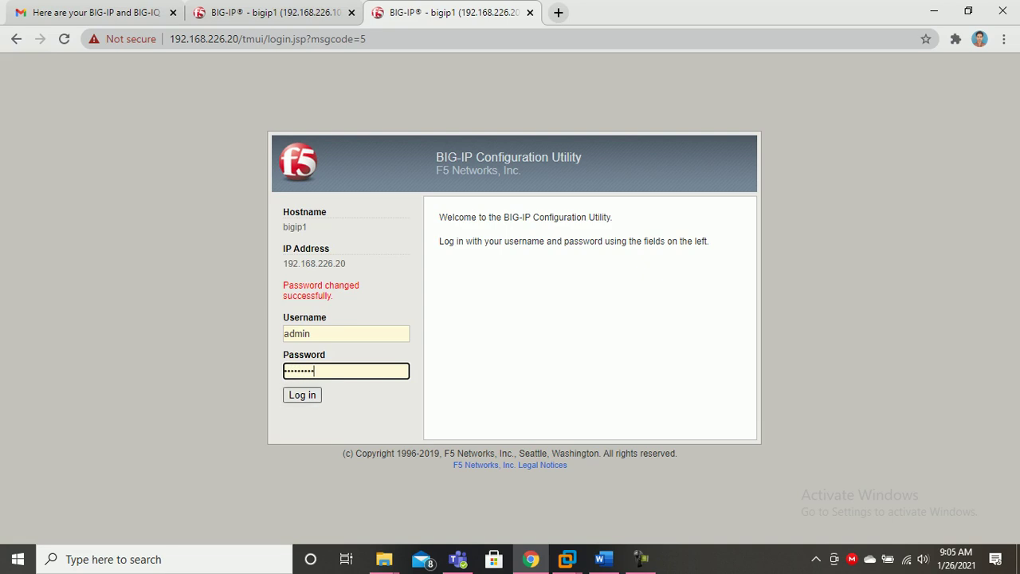
pyautogui.hotkey('ctrl', 'shift', 'Tab')
pyautogui.press('Return')
pyautogui.hotkey('ctrl', 'Tab')
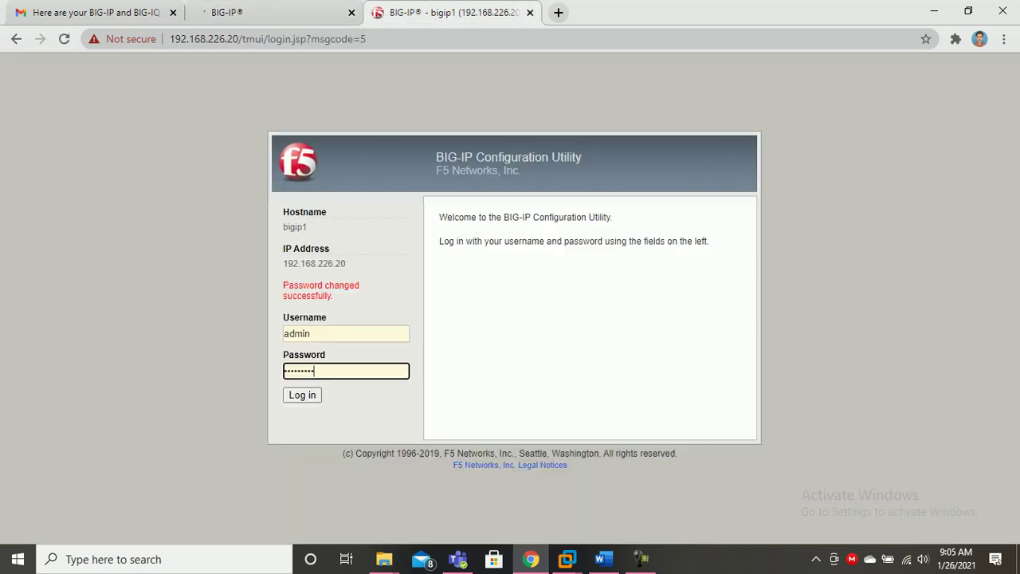
pyautogui.press('Return')
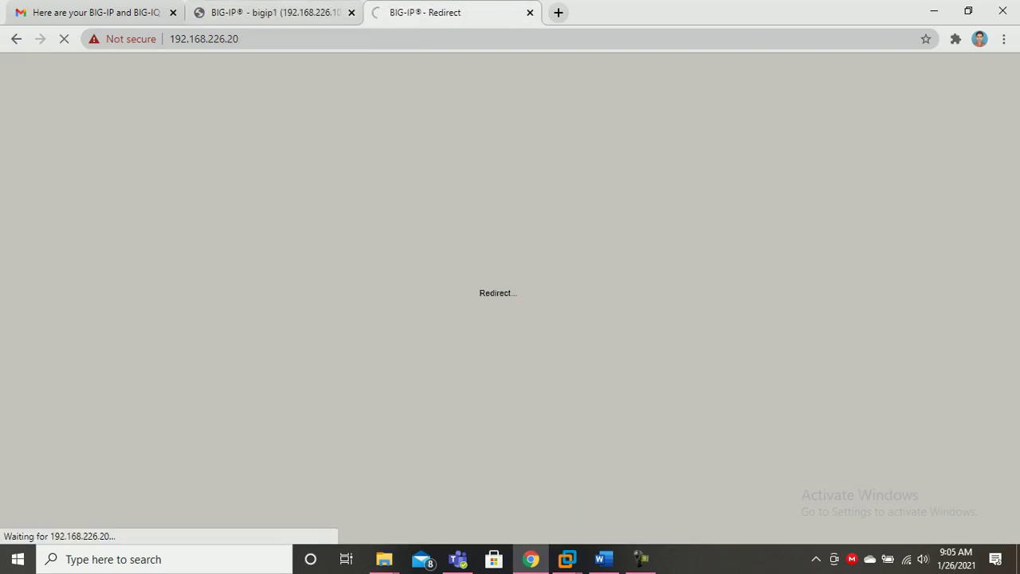
pyautogui.hotkey('ctrl', 'shift', 'Tab')
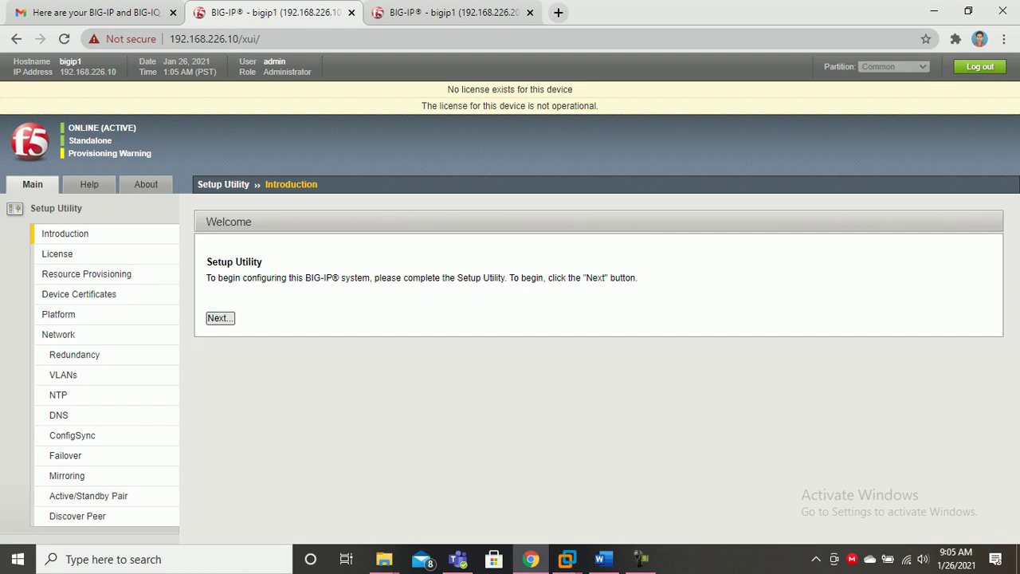
# Start license activation on 192.168.226.10 and copy the first trial registration key from Gmail.
pyautogui.press('Return')
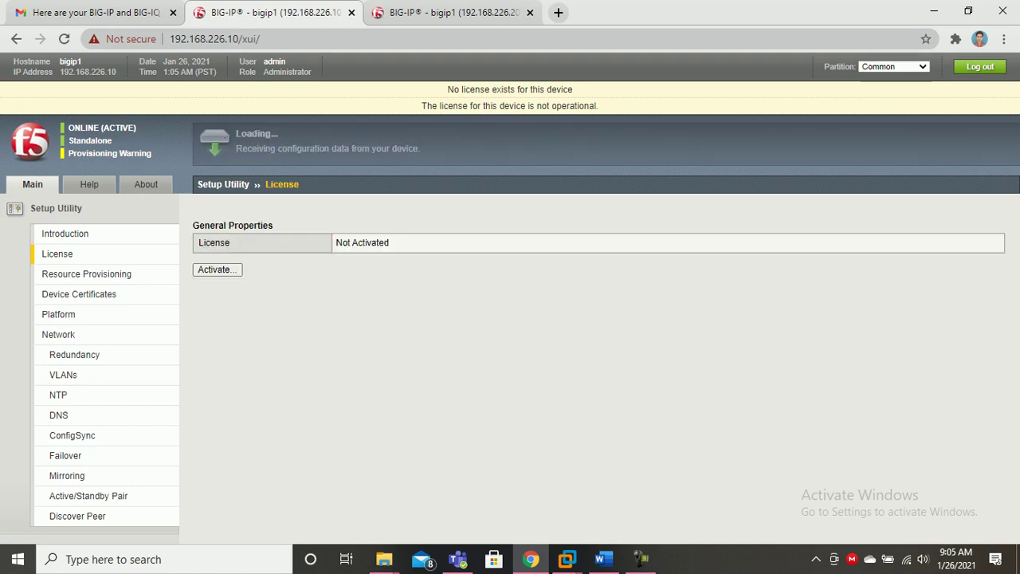
pyautogui.press('Return')
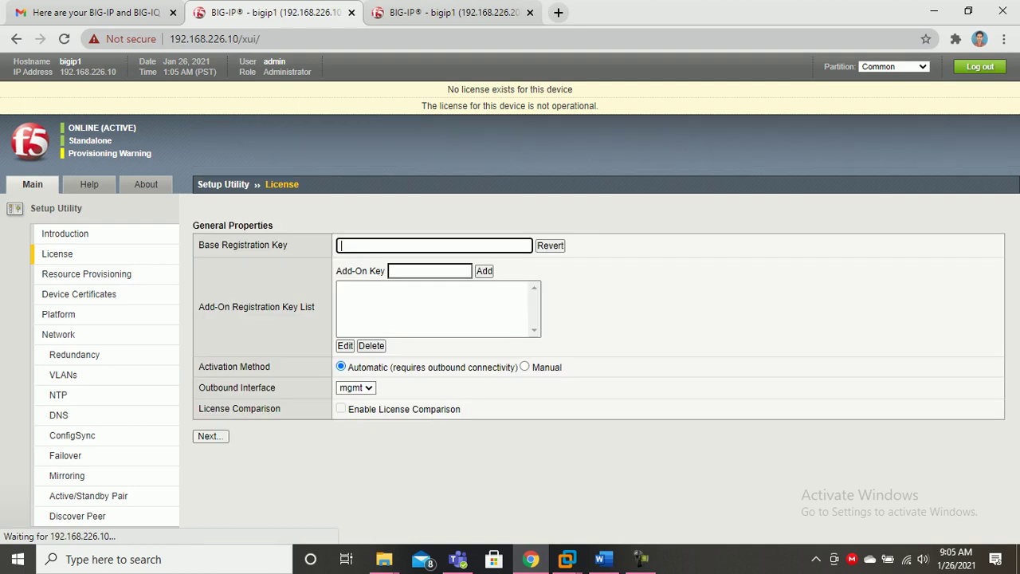
pyautogui.click(95, 13)
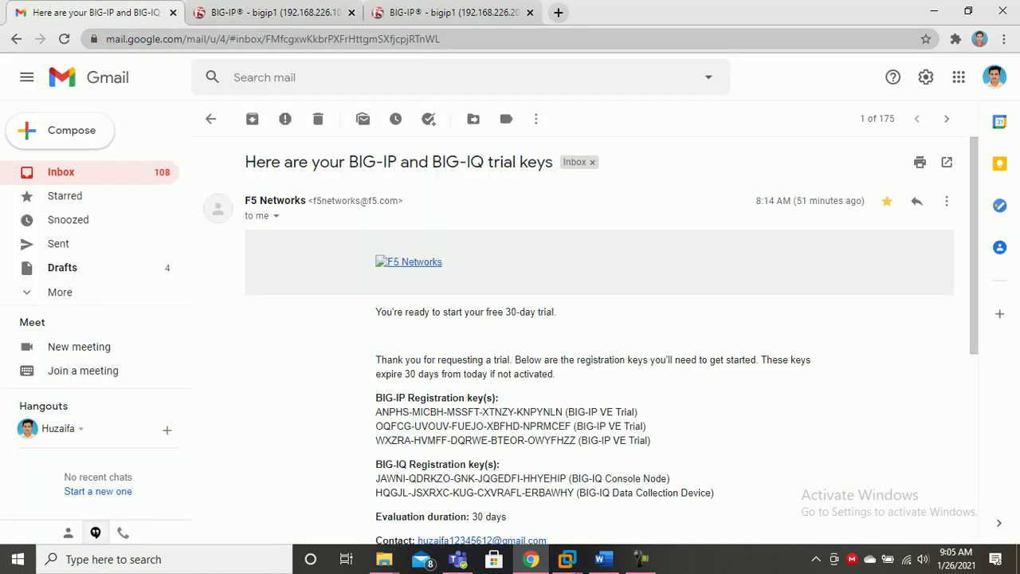
pyautogui.moveTo(375, 412); pyautogui.dragTo(562, 412)
pyautogui.rightClick(554, 412)
pyautogui.click(582, 420)
# Paste it as the Base Registration Key with Manual activation, then advance 192.168.226.20 to License.
pyautogui.click(271, 12)
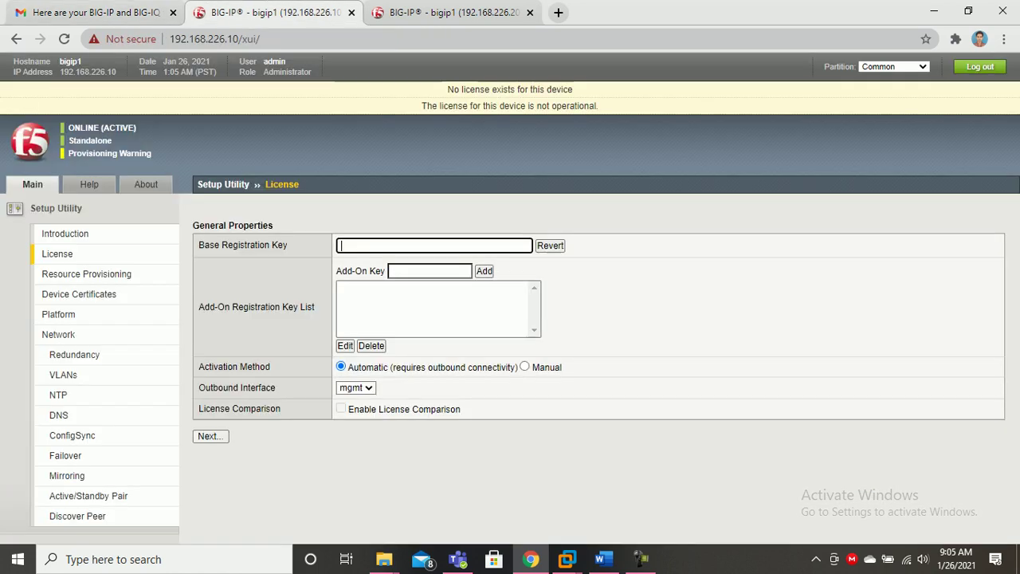
pyautogui.hotkey('ctrl', 'v')
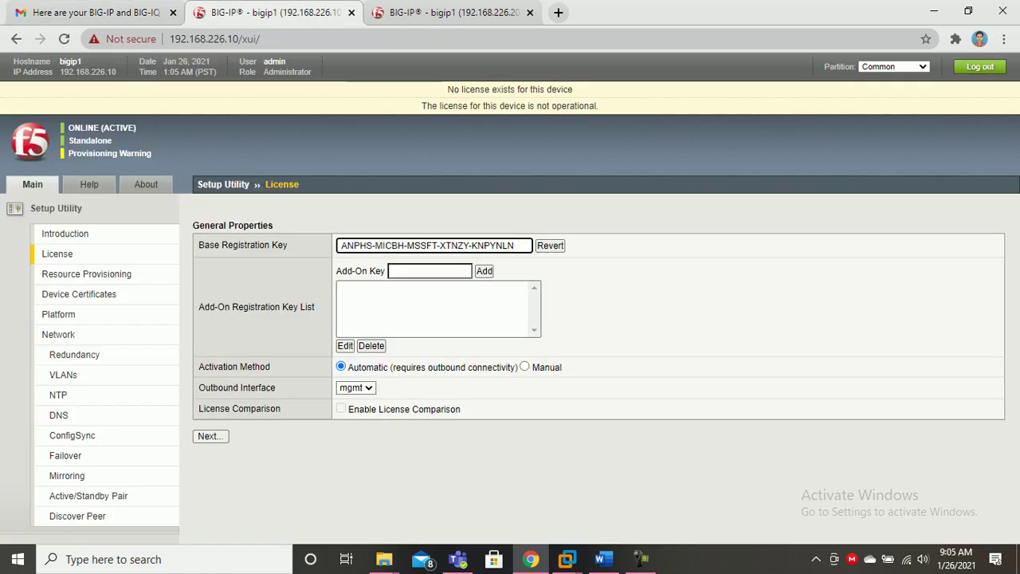
pyautogui.click(525, 366)
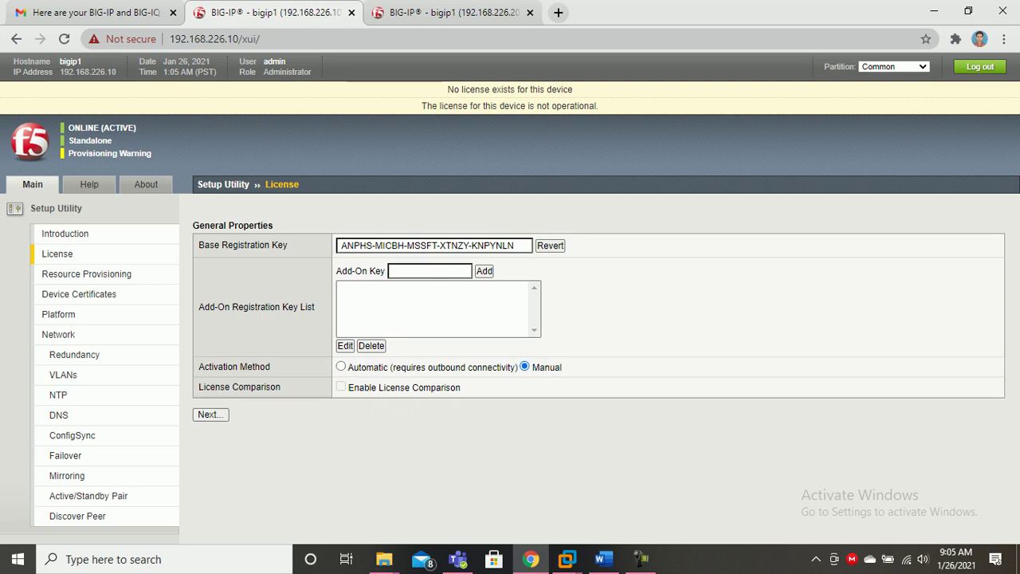
pyautogui.click(210, 415)
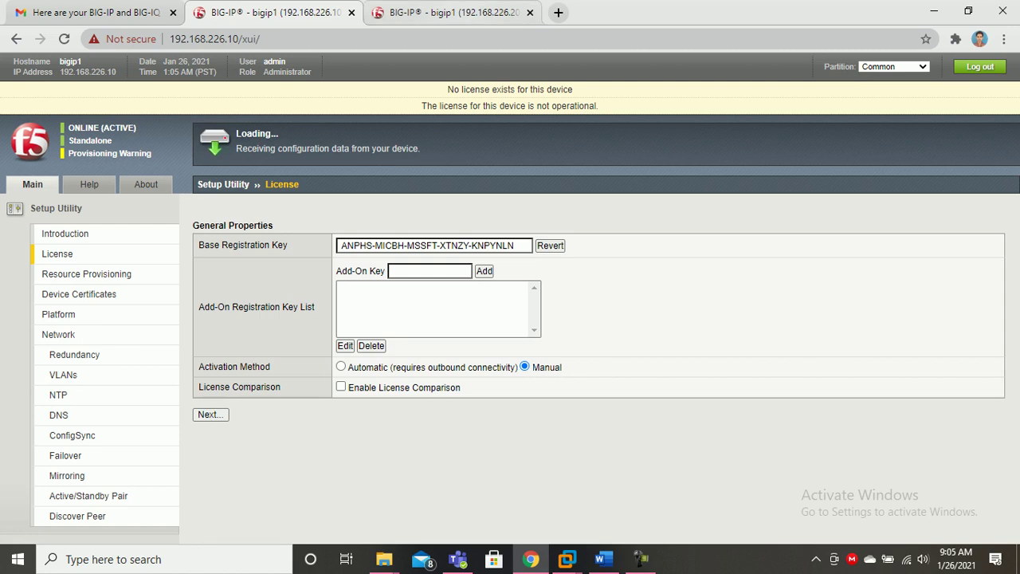
pyautogui.click(451, 12)
pyautogui.click(220, 317)
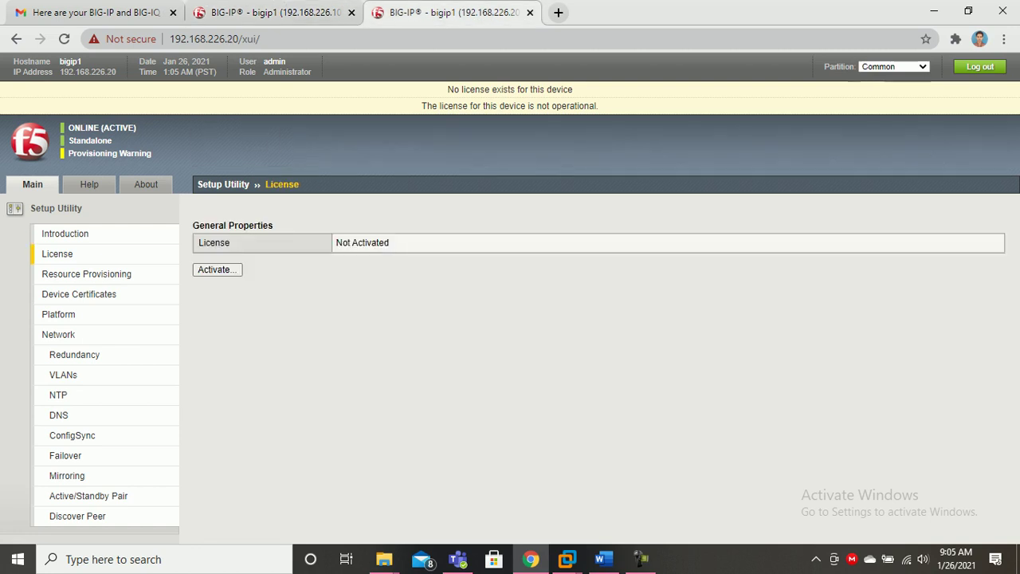
# Start license activation on 192.168.226.20 and copy the second trial registration key from Gmail.
pyautogui.click(216, 269)
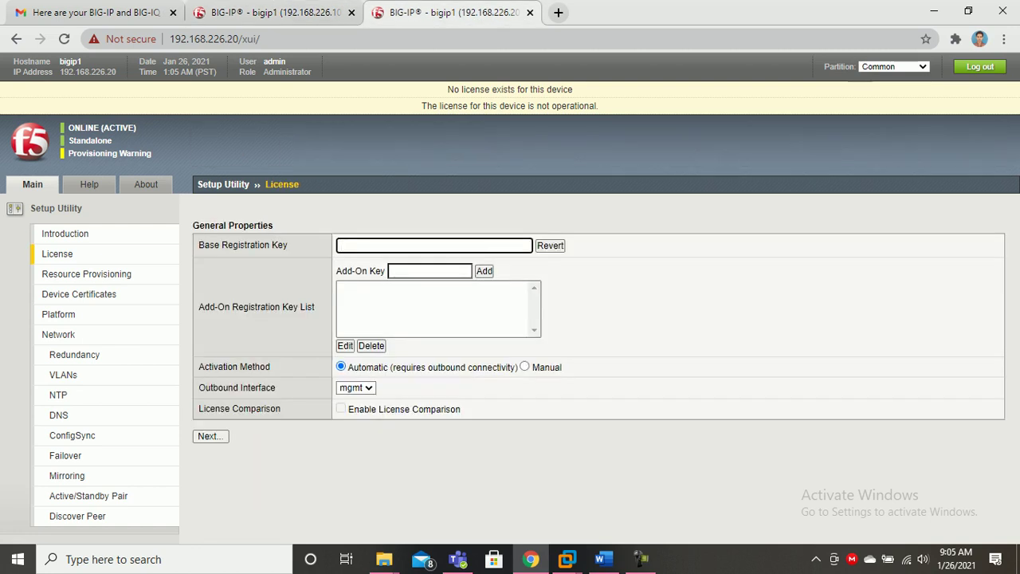
pyautogui.click(96, 12)
pyautogui.moveTo(376, 425); pyautogui.dragTo(571, 426)
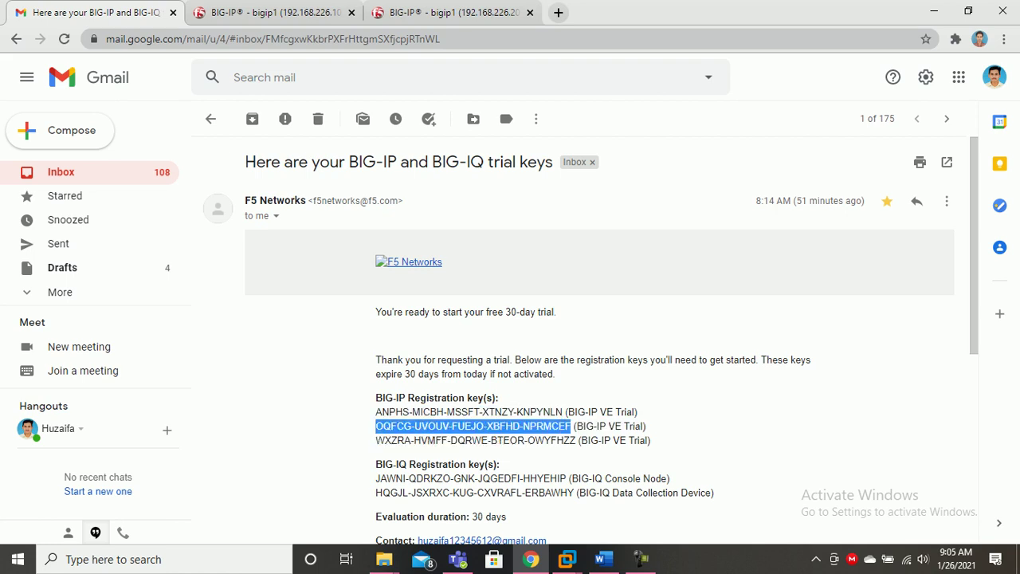
pyautogui.rightClick(571, 426)
pyautogui.click(594, 435)
# Paste it as the Base Registration Key with Manual activation, then focus 192.168.226.10's dossier text.
pyautogui.click(446, 12)
pyautogui.hotkey('ctrl', 'v')
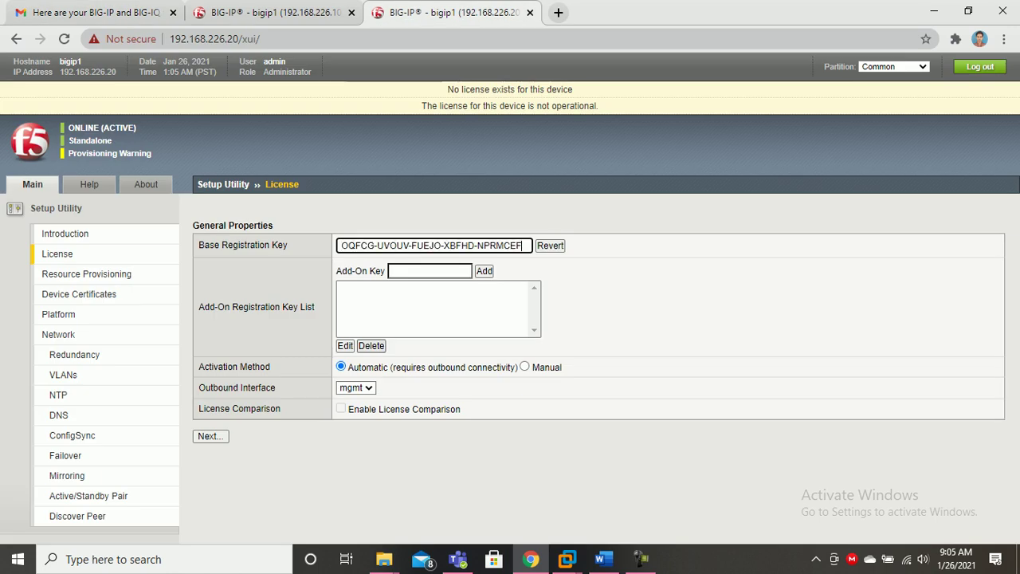
pyautogui.click(525, 367)
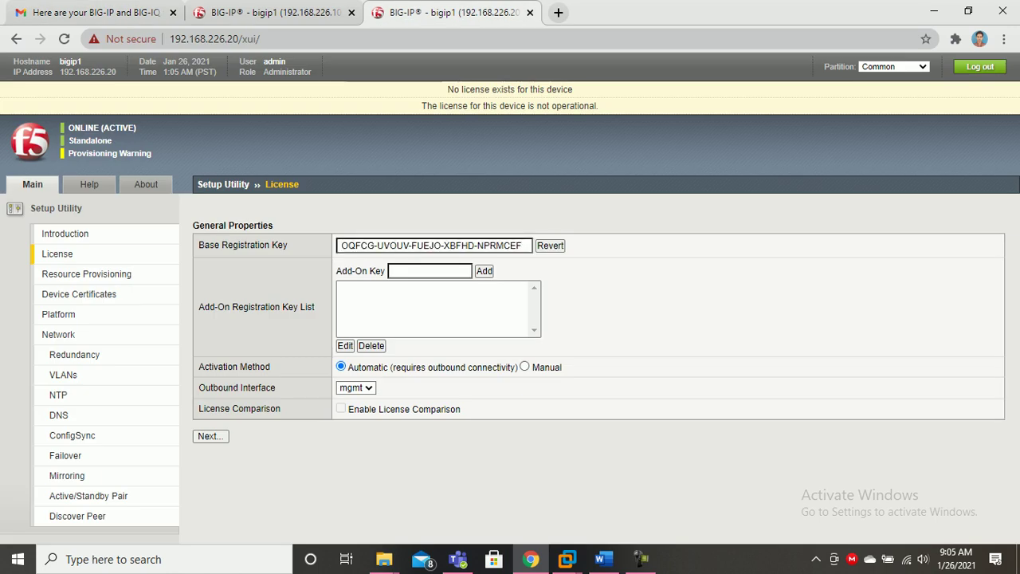
pyautogui.click(210, 415)
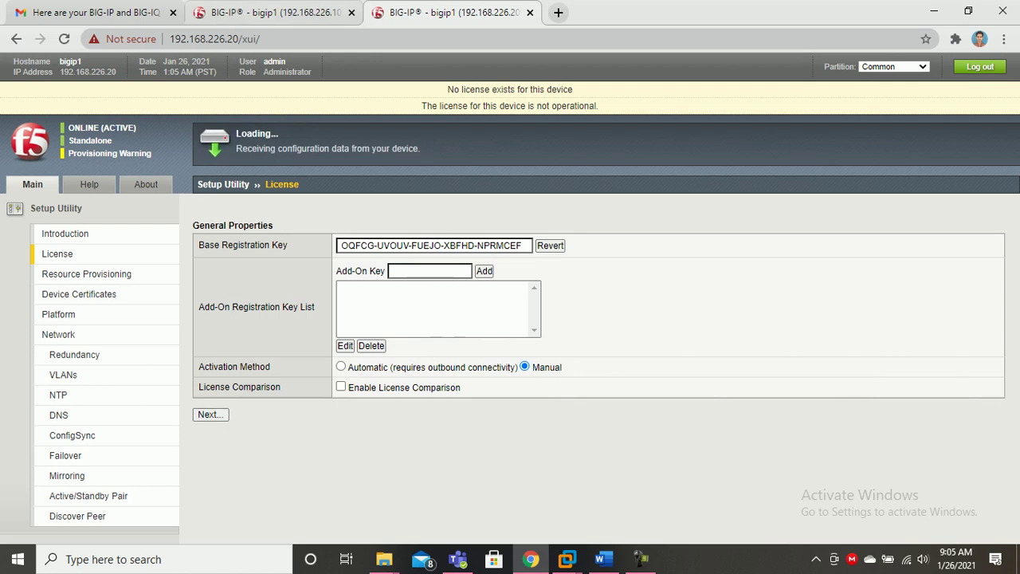
pyautogui.hotkey('ctrl', 'pageup')
pyautogui.click(658, 348)
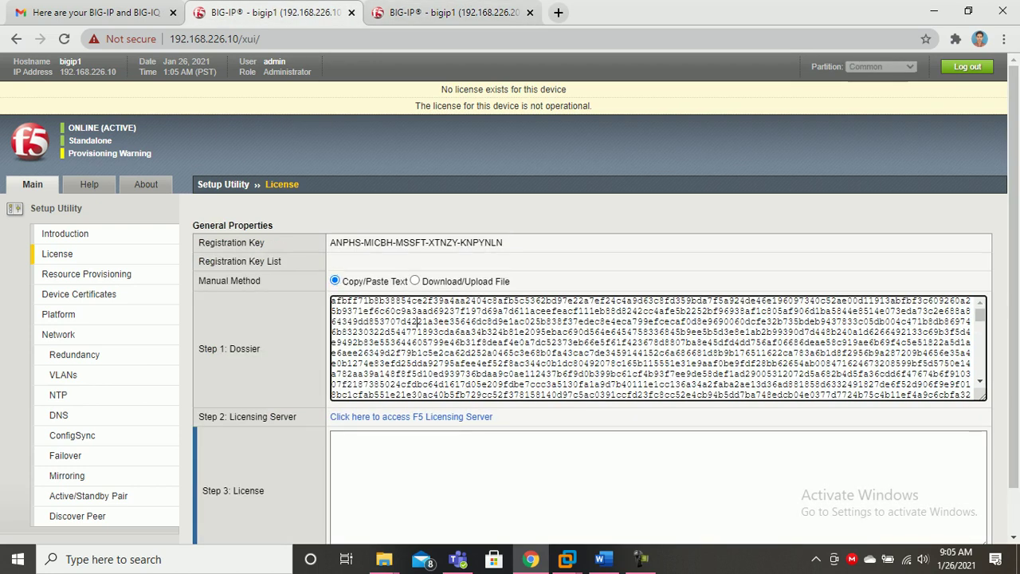
# Paste the 192.168.226.10 dossier into the F5 Licensing Server form and submit it.
pyautogui.hotkey('ctrl', 'a')
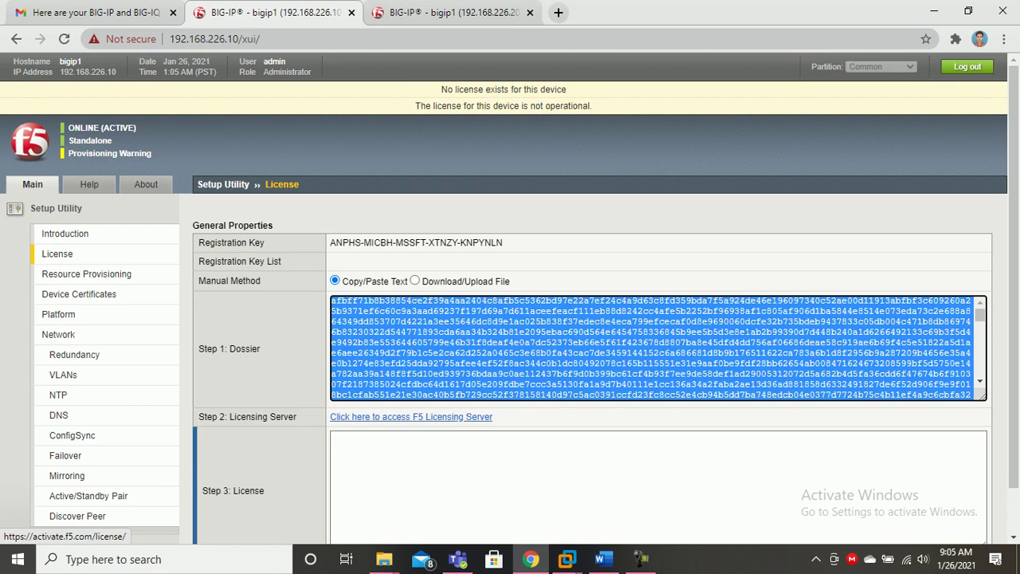
pyautogui.click(411, 417)
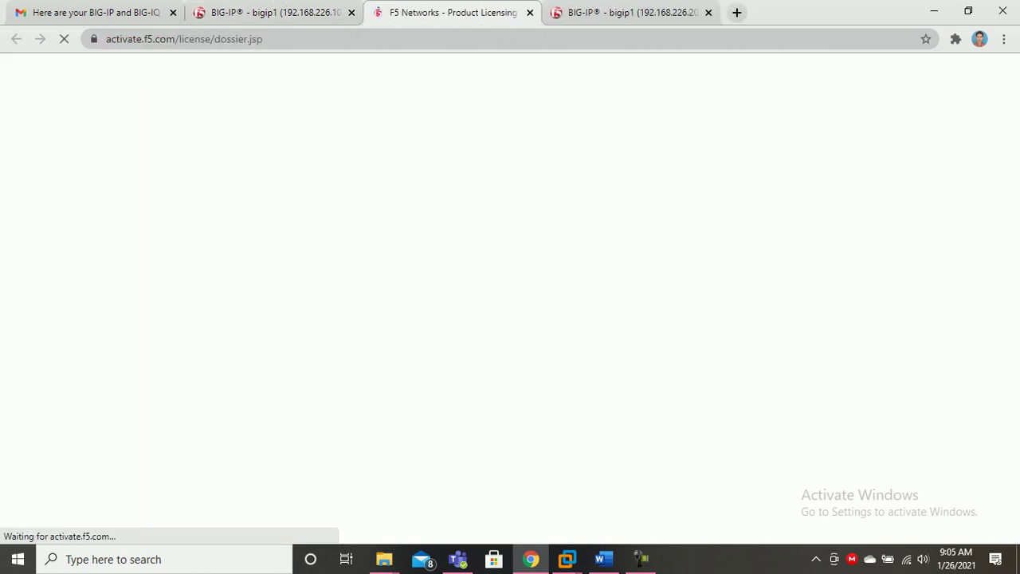
pyautogui.click(530, 457)
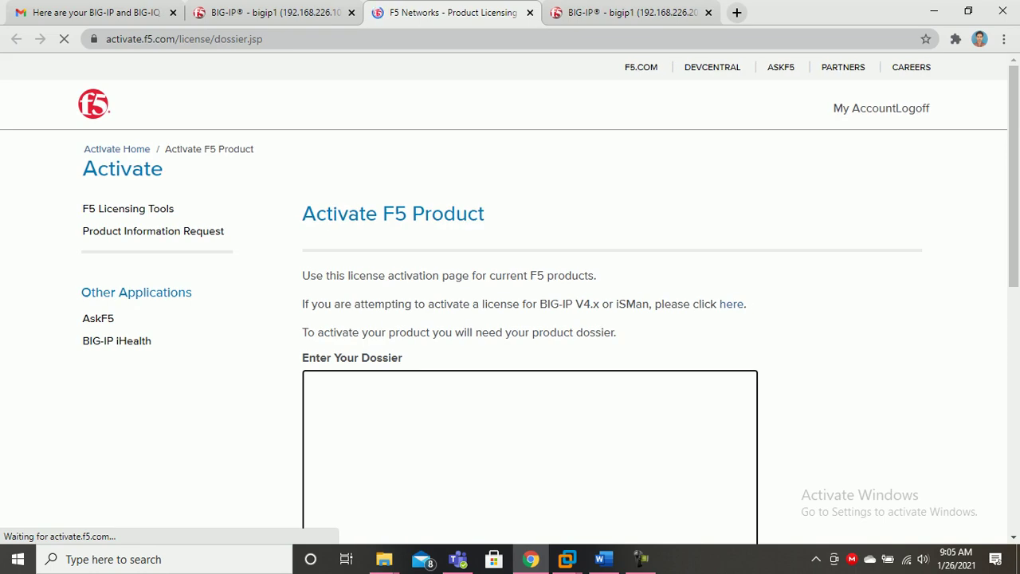
pyautogui.hotkey('ctrl', 'v')
pyautogui.scroll(-4, 510, 299)
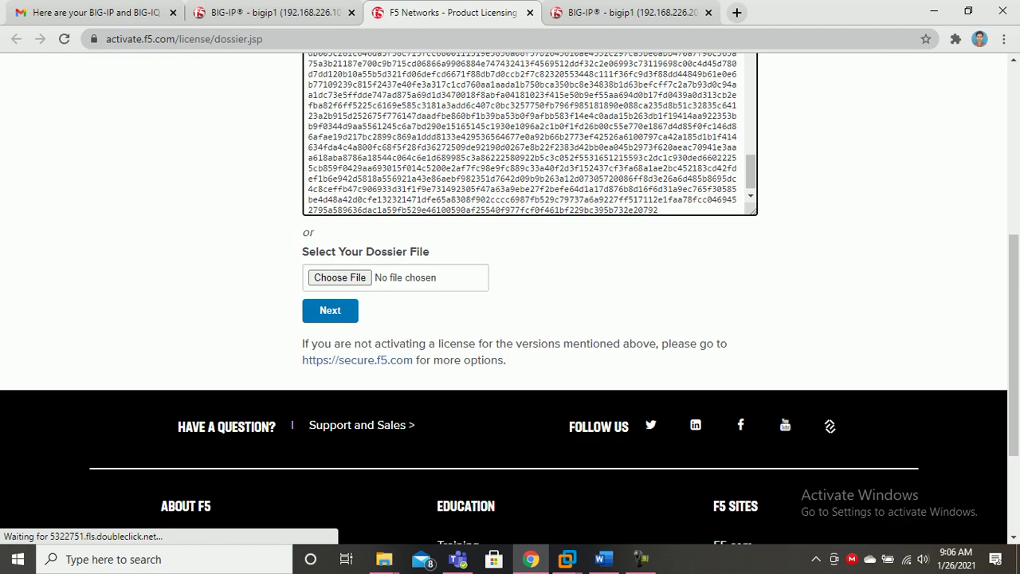
pyautogui.click(330, 310)
# Agree to the F5 license agreement and continue to generate the license.
pyautogui.scroll(-3, 510, 319)
pyautogui.click(307, 290)
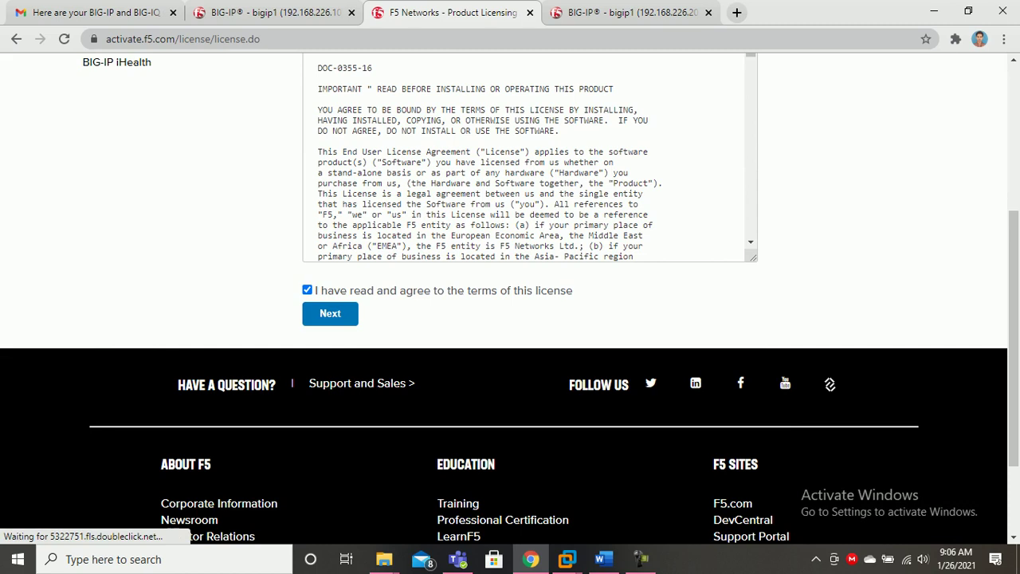
pyautogui.scroll(4, 152, 229)
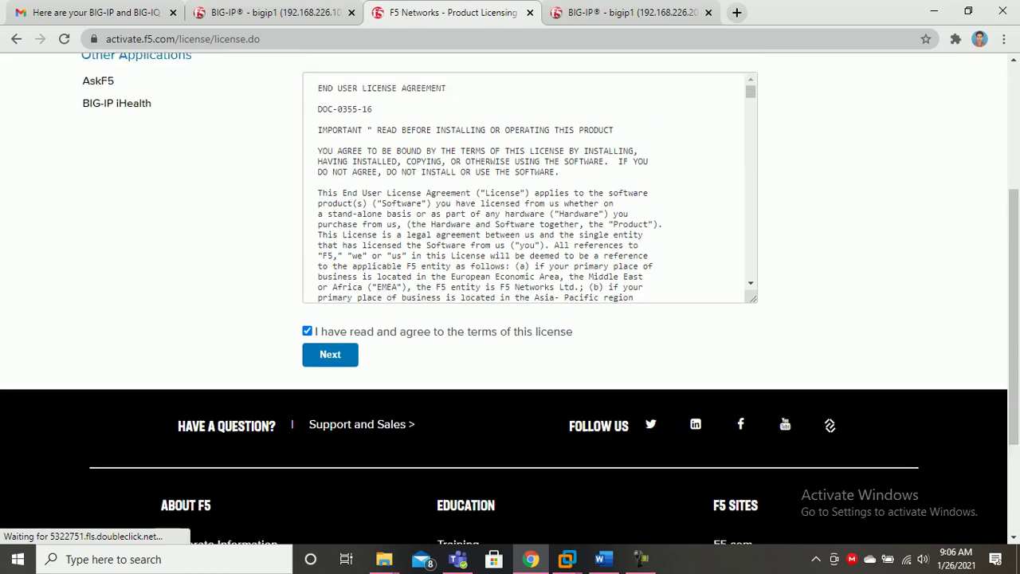
pyautogui.scroll(-3, 152, 230)
pyautogui.scroll(-2, 510, 318)
pyautogui.click(330, 243)
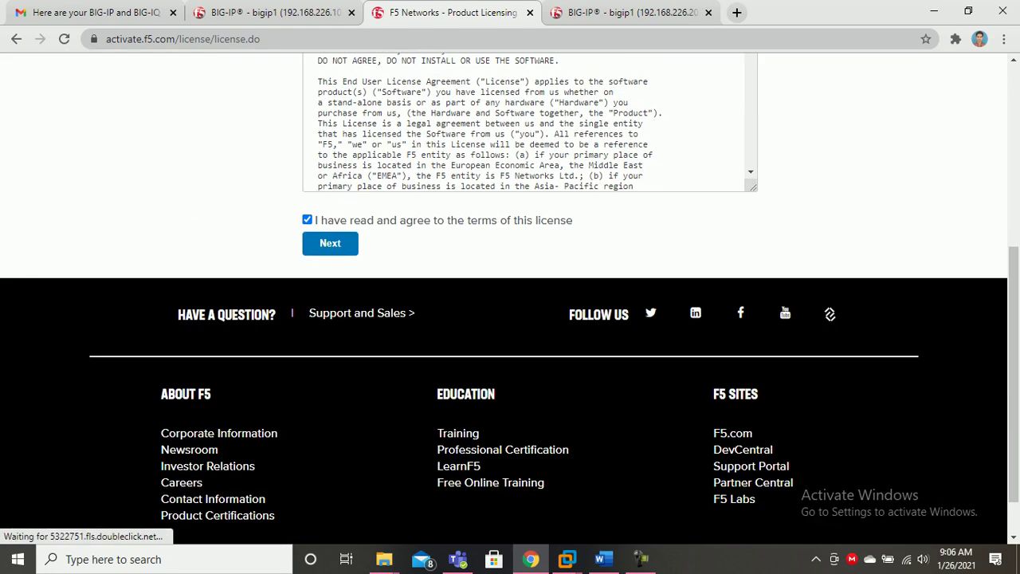
pyautogui.scroll(5, 510, 295)
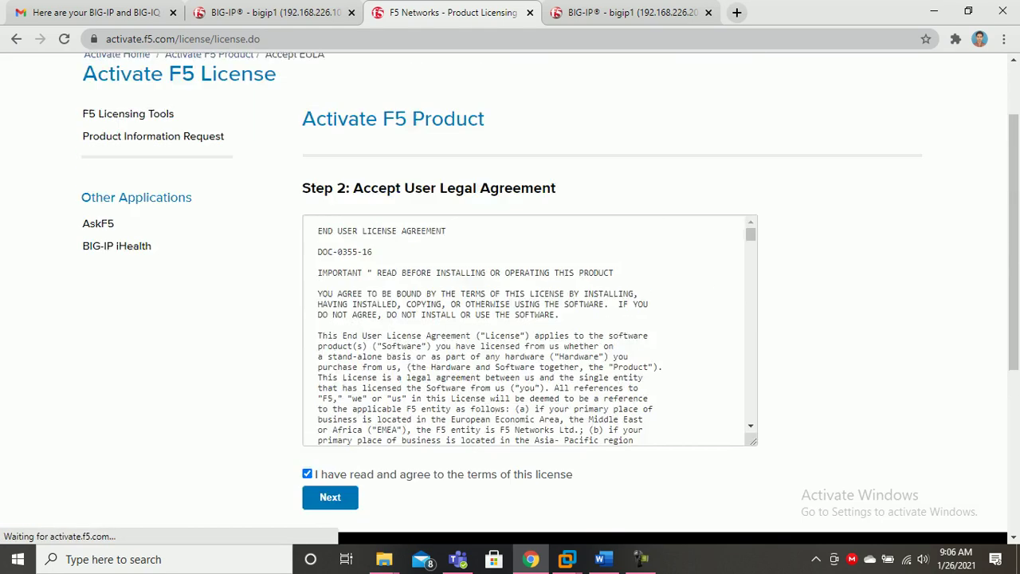
pyautogui.scroll(-4, 510, 295)
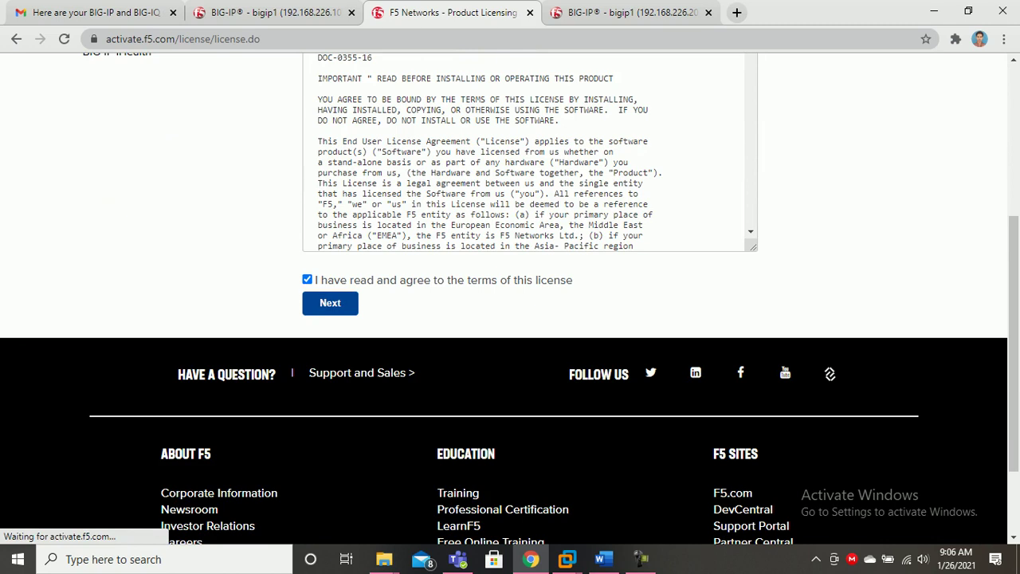
# Copy the second BIG-IP's dossier and submit it in a new F5 Licensing tab.
pyautogui.click(630, 12)
pyautogui.click(406, 330)
pyautogui.hotkey('ctrl', 'a')
pyautogui.click(411, 416)
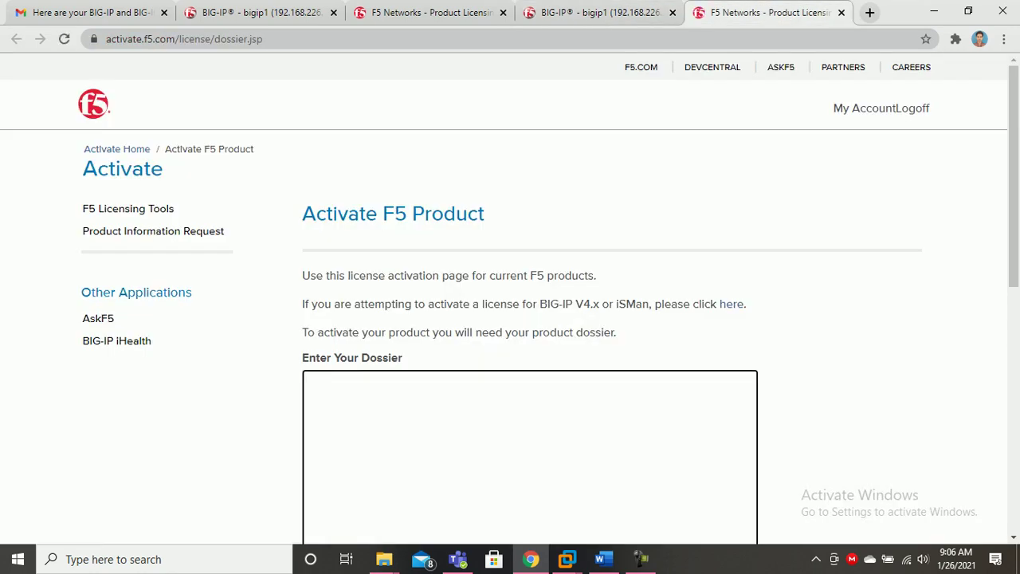
pyautogui.hotkey('ctrl', 'v')
pyautogui.scroll(-10, 510, 295)
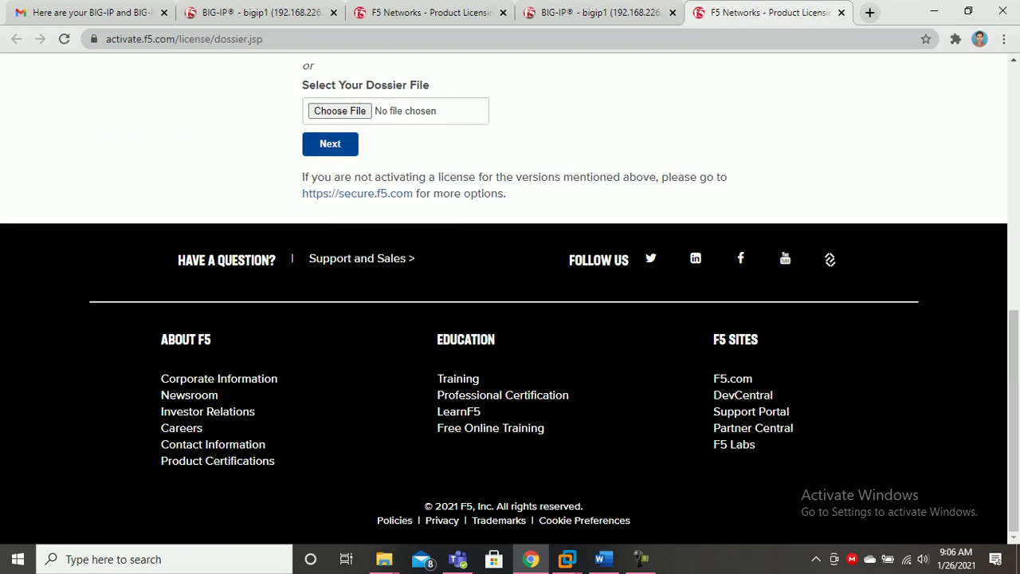
pyautogui.click(330, 144)
# Select the generated license text and go to 192.168.226.10's Step 3 license box.
pyautogui.scroll(2, 510, 295)
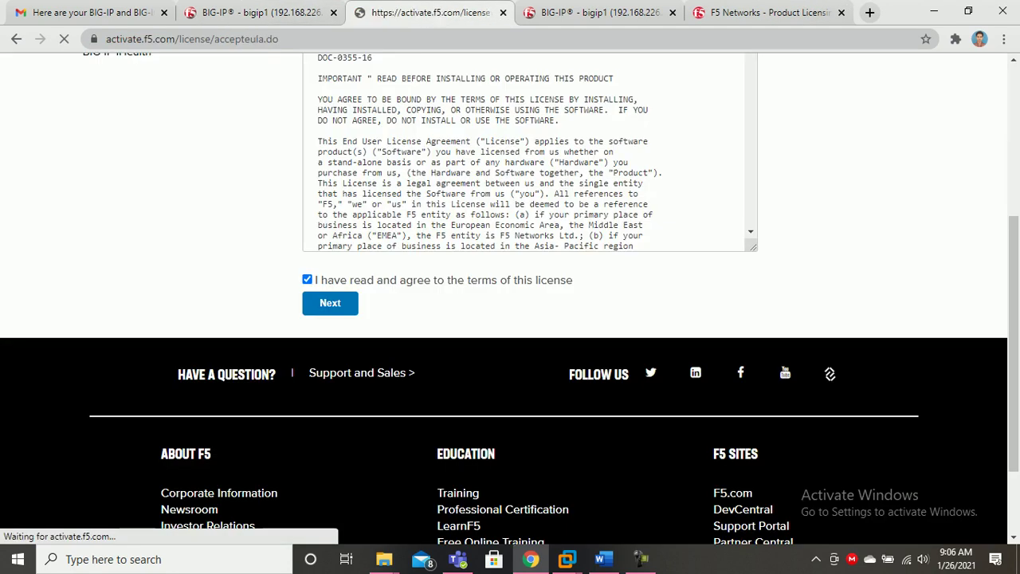
pyautogui.scroll(-3, 511, 295)
pyautogui.scroll(-2, 510, 319)
pyautogui.click(325, 331)
pyautogui.hotkey('ctrl', 'a')
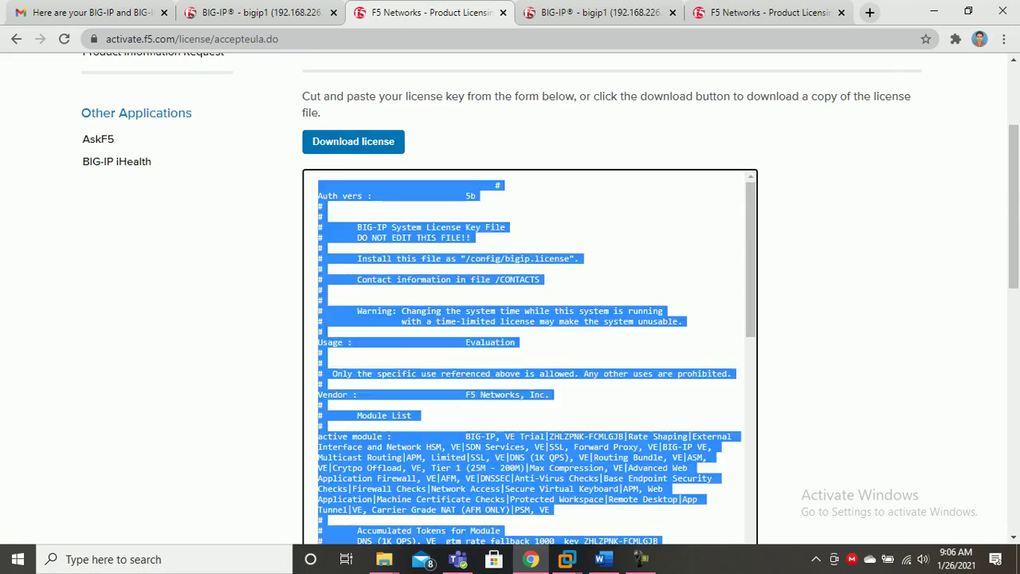
pyautogui.click(255, 12)
pyautogui.scroll(-1, 510, 319)
pyautogui.click(658, 440)
# Paste the license into 192.168.226.10's Step 3, submit it, and close its licensing tab.
pyautogui.hotkey('ctrl', 'v')
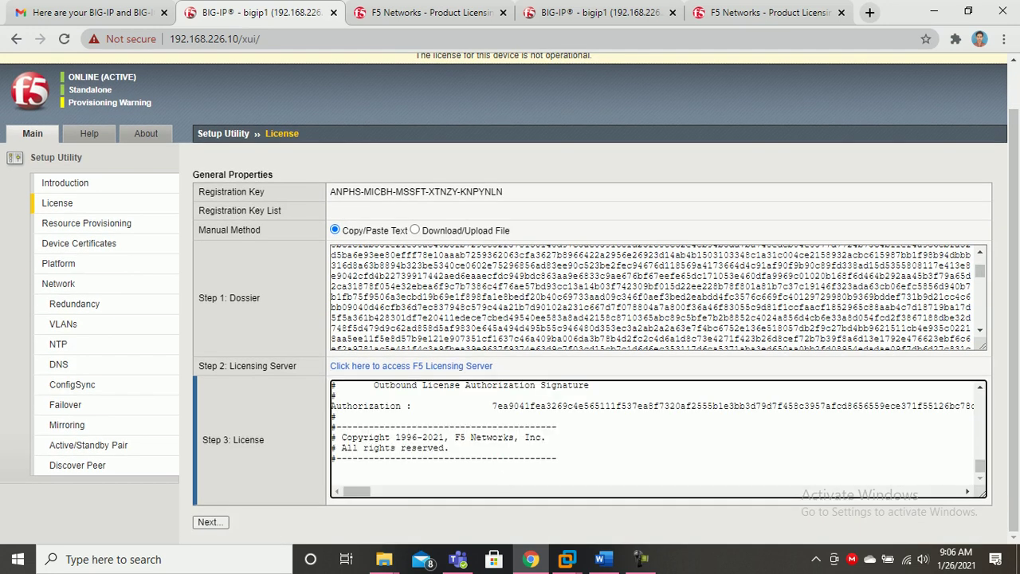
pyautogui.click(209, 522)
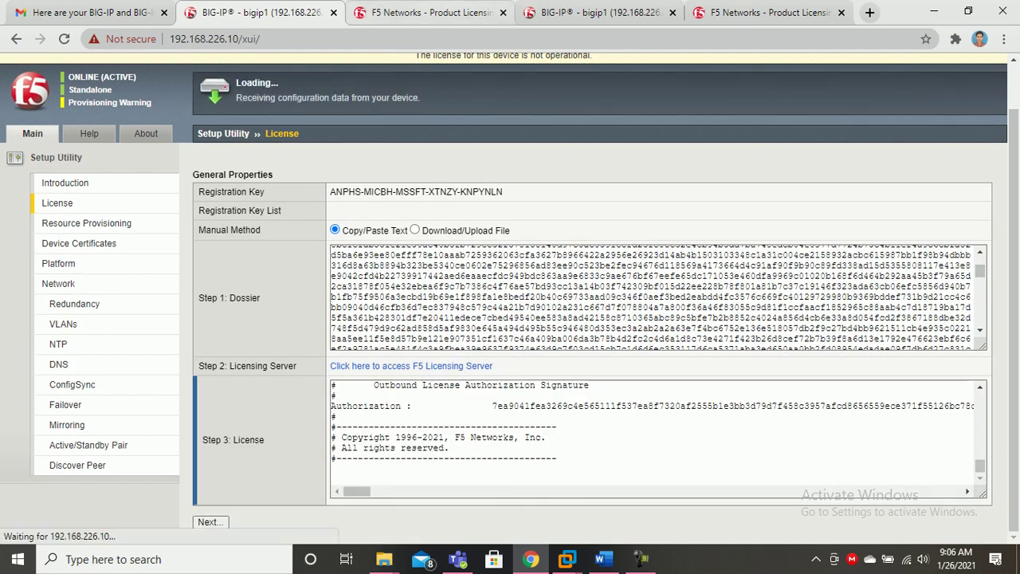
pyautogui.click(446, 12)
pyautogui.click(503, 12)
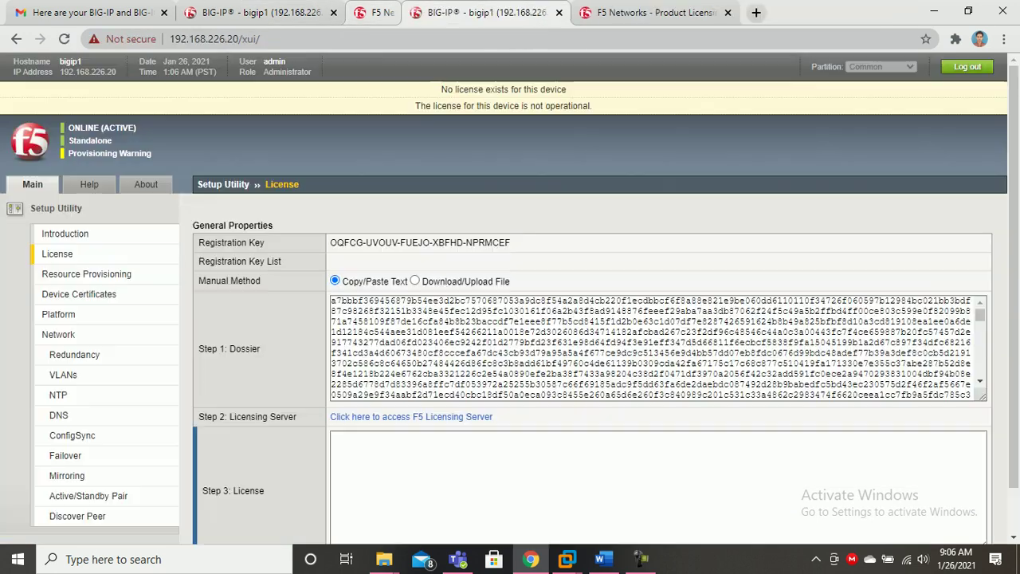
# On the second device's licensing tab, accept the agreement terms and continue.
pyautogui.click(594, 12)
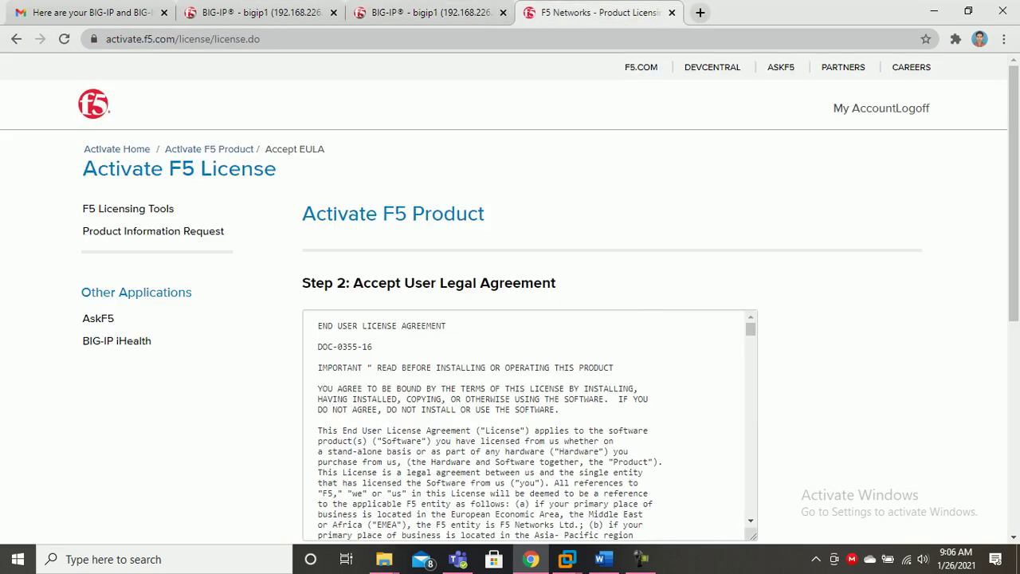
pyautogui.scroll(-10, 530, 423)
pyautogui.click(307, 165)
pyautogui.click(330, 188)
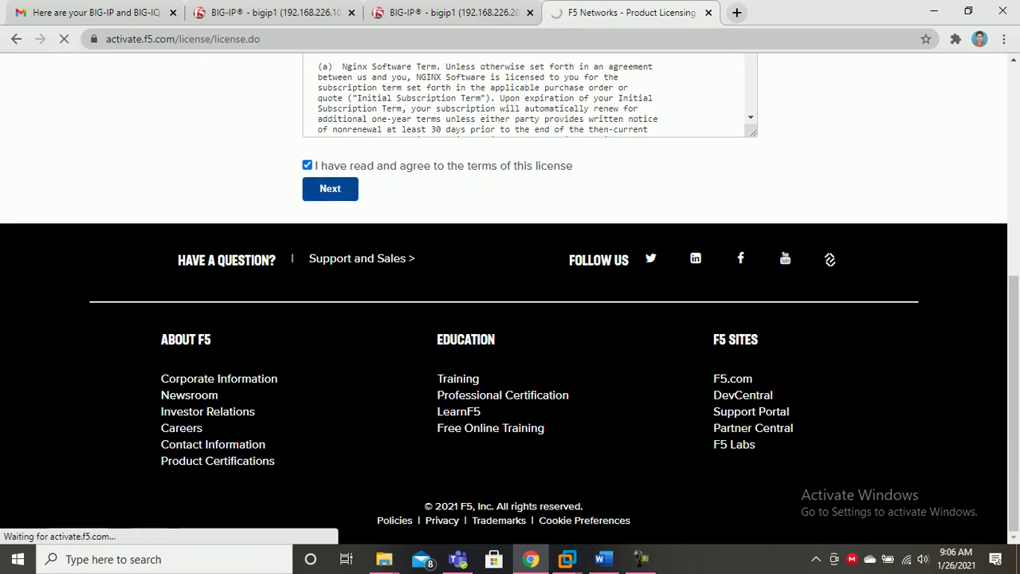
pyautogui.scroll(-2, 116, 335)
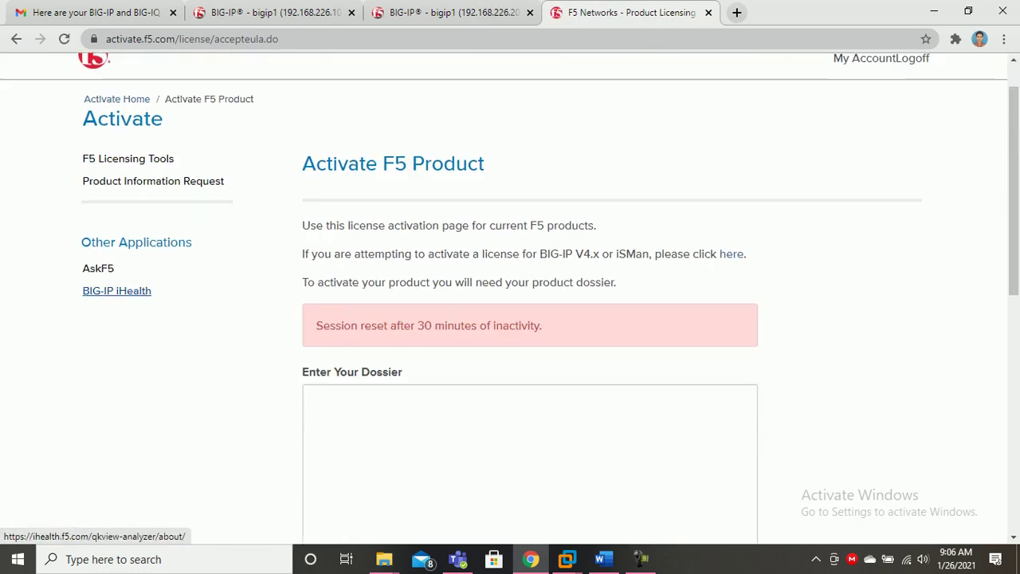
# Copy the 192.168.226.20 dossier into Enter Your Dossier and submit it.
pyautogui.click(478, 319)
pyautogui.click(452, 13)
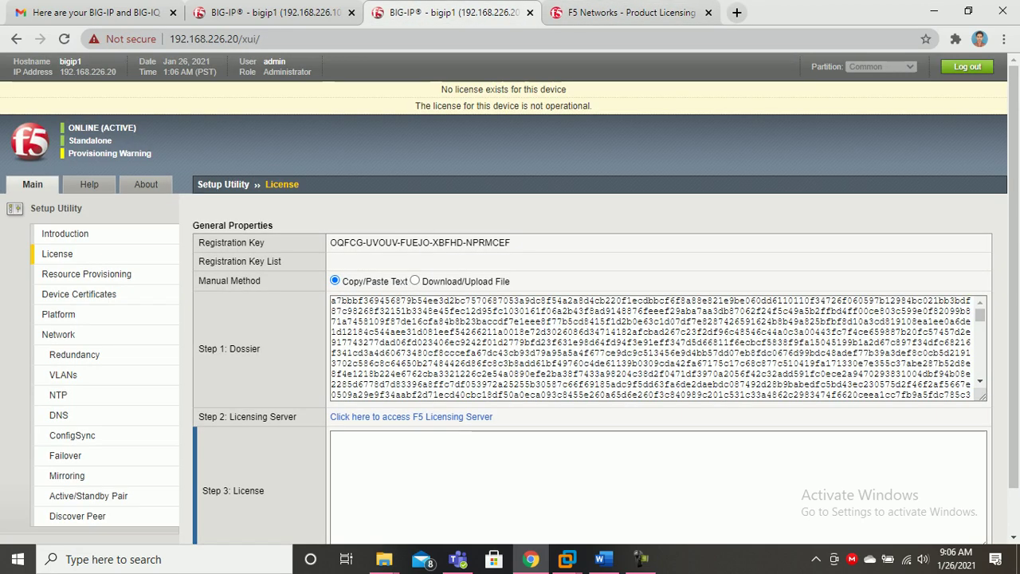
pyautogui.click(390, 342)
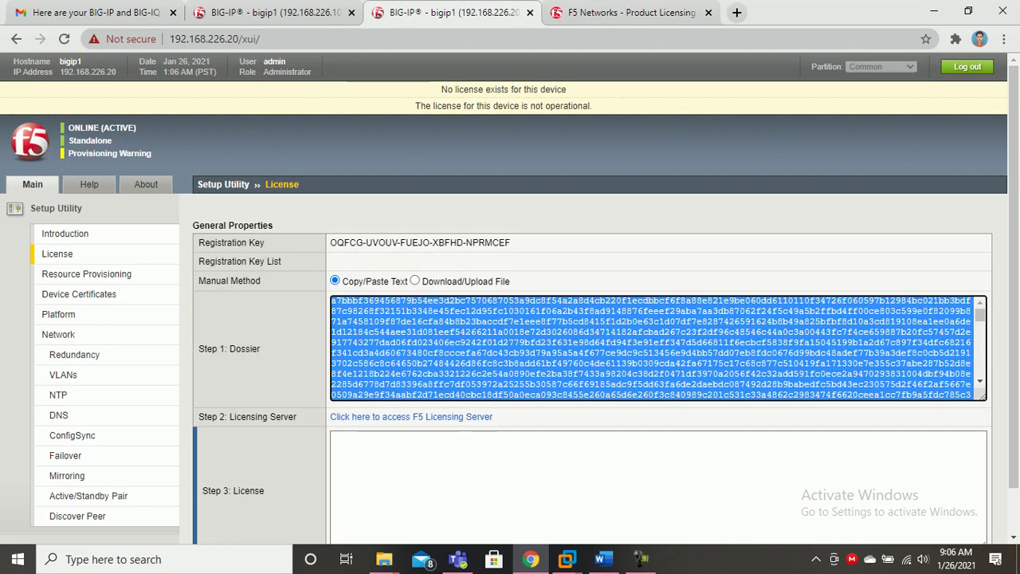
pyautogui.click(630, 12)
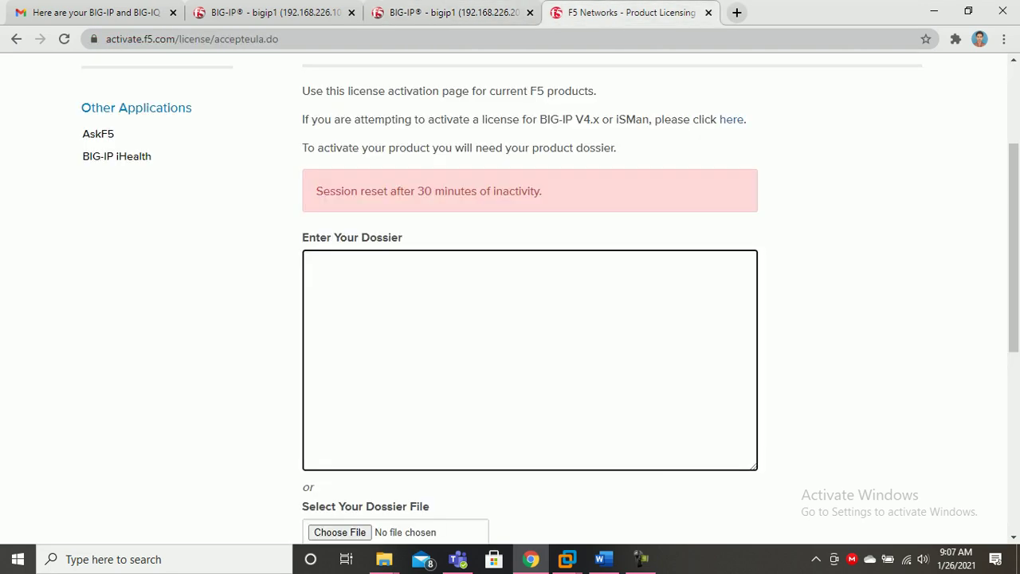
pyautogui.hotkey('ctrl', 'v')
pyautogui.scroll(-2, 526, 319)
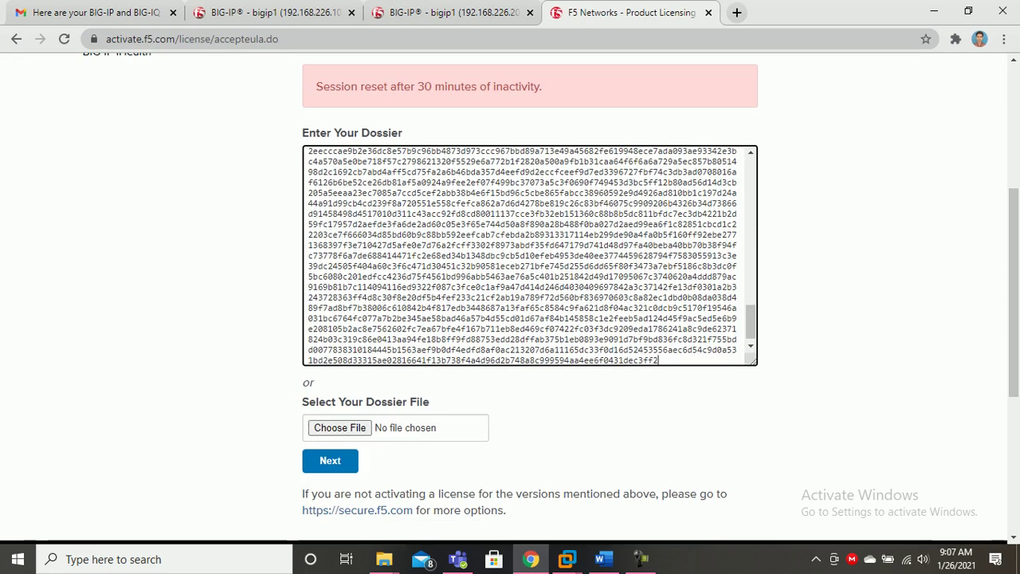
pyautogui.click(330, 460)
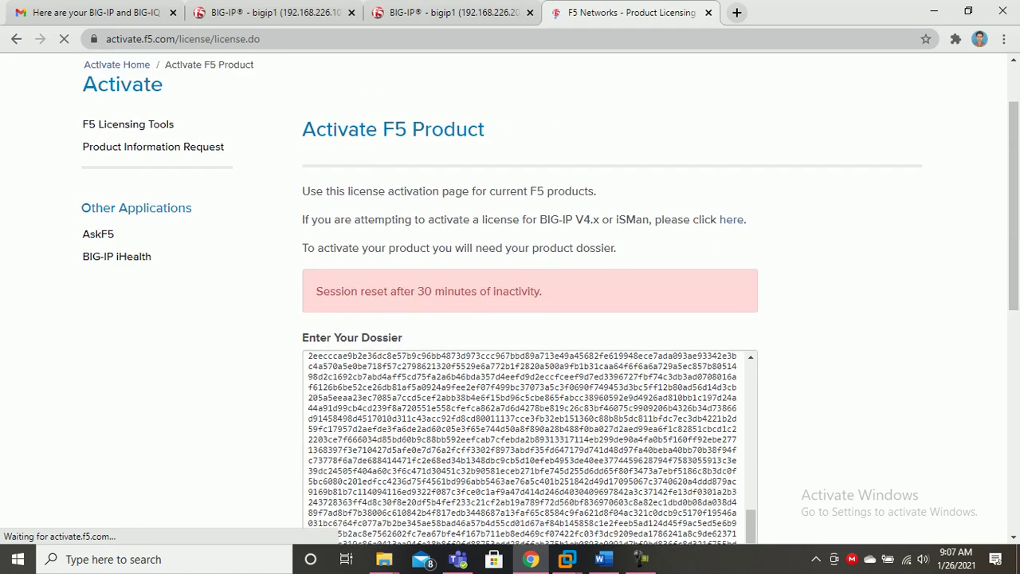
# Accept the license agreement to generate the second device's evaluation license.
pyautogui.scroll(-5, 511, 303)
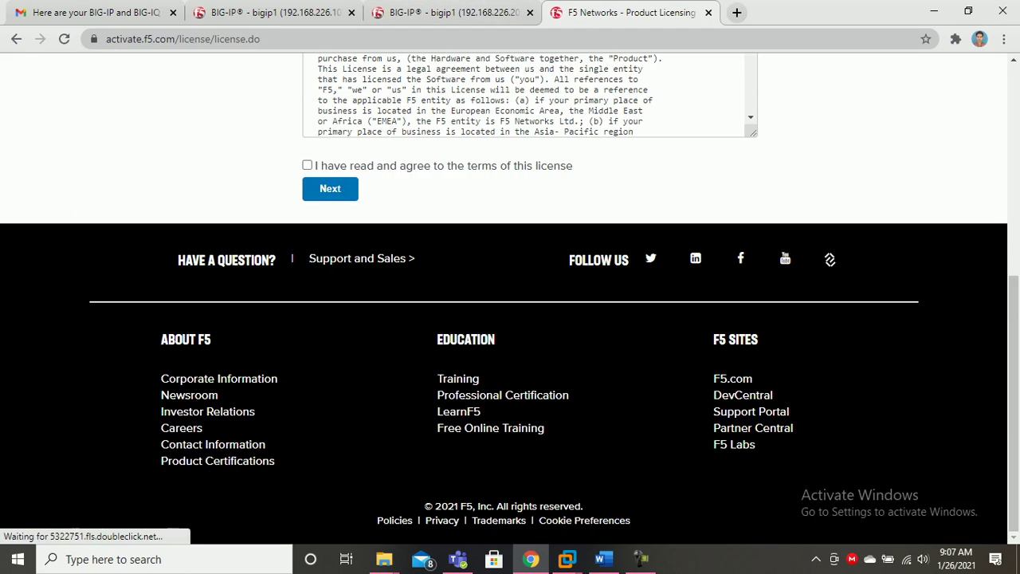
pyautogui.click(307, 165)
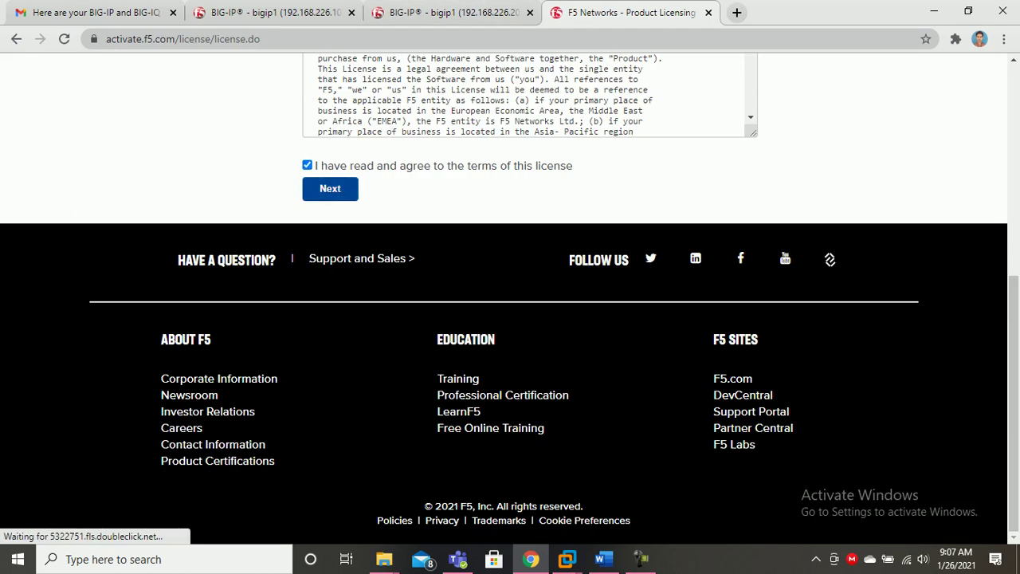
pyautogui.doubleClick(555, 166)
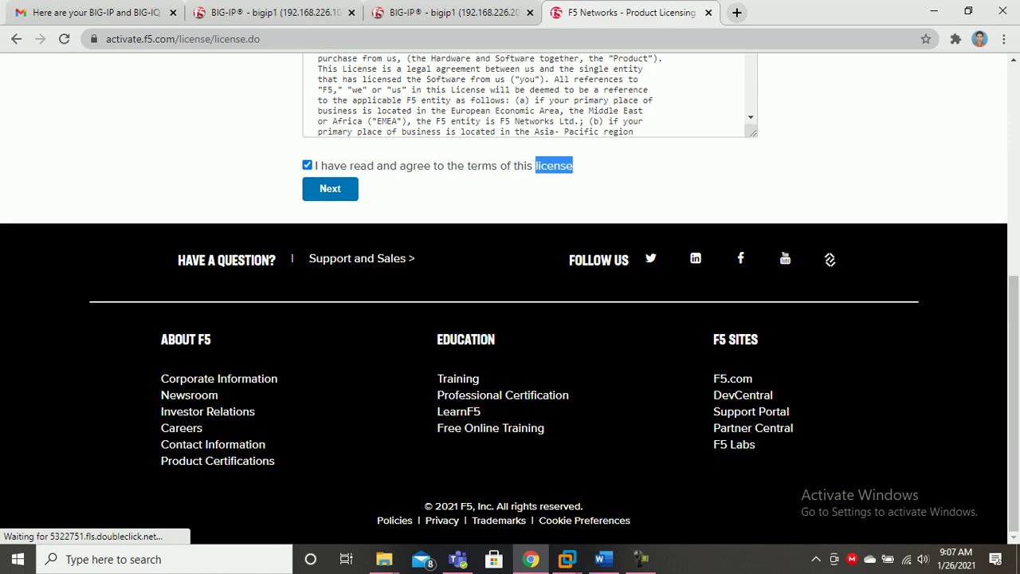
pyautogui.click(330, 189)
pyautogui.click(444, 12)
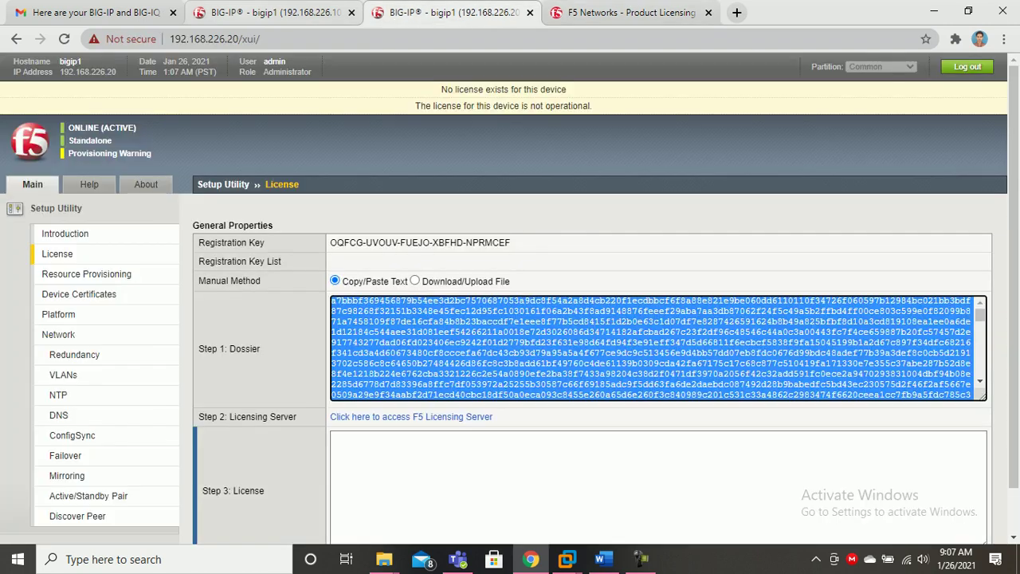
pyautogui.click(275, 13)
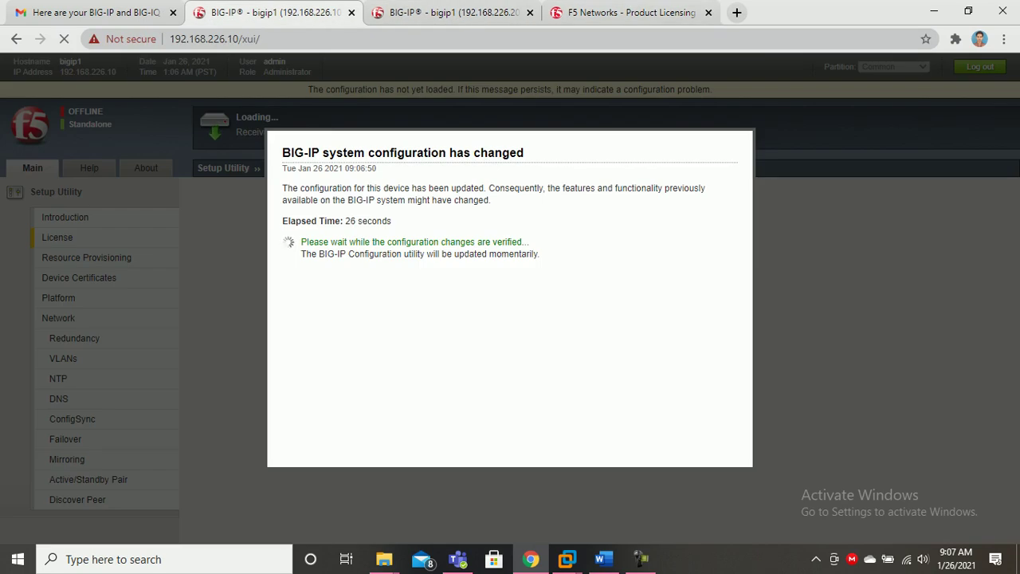
pyautogui.click(444, 13)
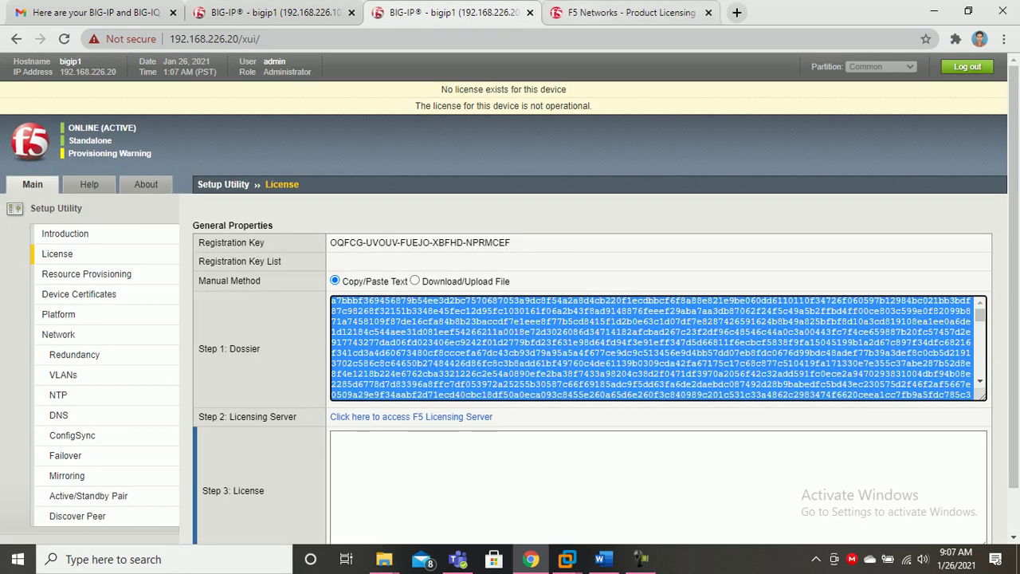
pyautogui.click(630, 13)
# Select all of the second device's generated license text.
pyautogui.scroll(5, 829, 508)
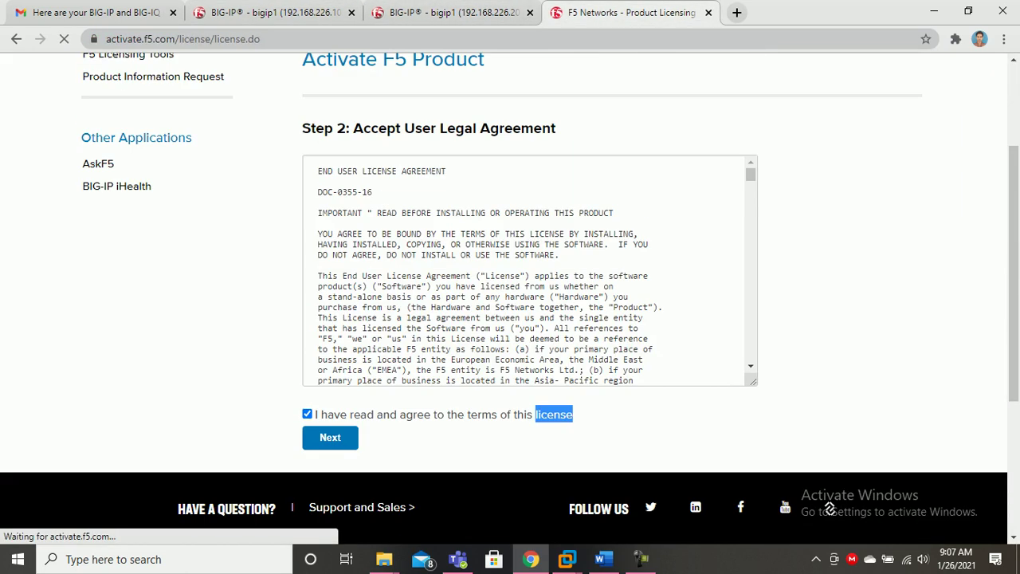
pyautogui.click(629, 422)
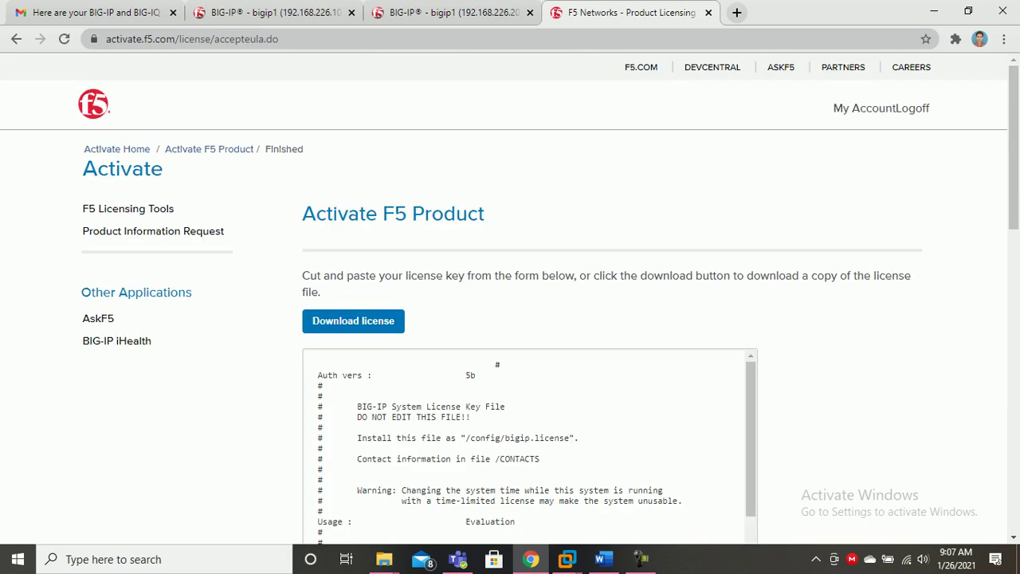
pyautogui.scroll(-1, 411, 429)
pyautogui.click(411, 429)
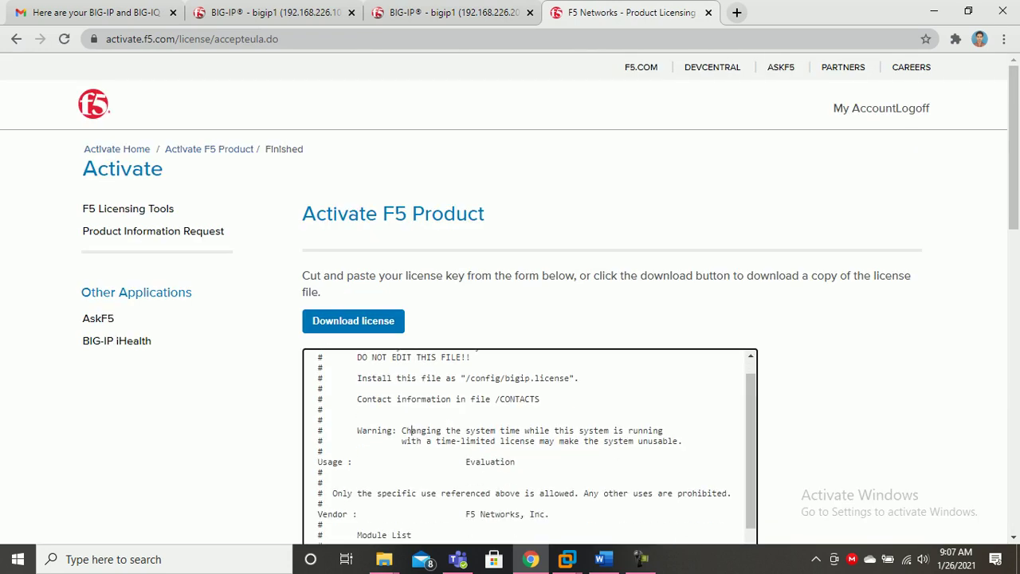
pyautogui.hotkey('ctrl', 'a')
pyautogui.scroll(-10, 511, 300)
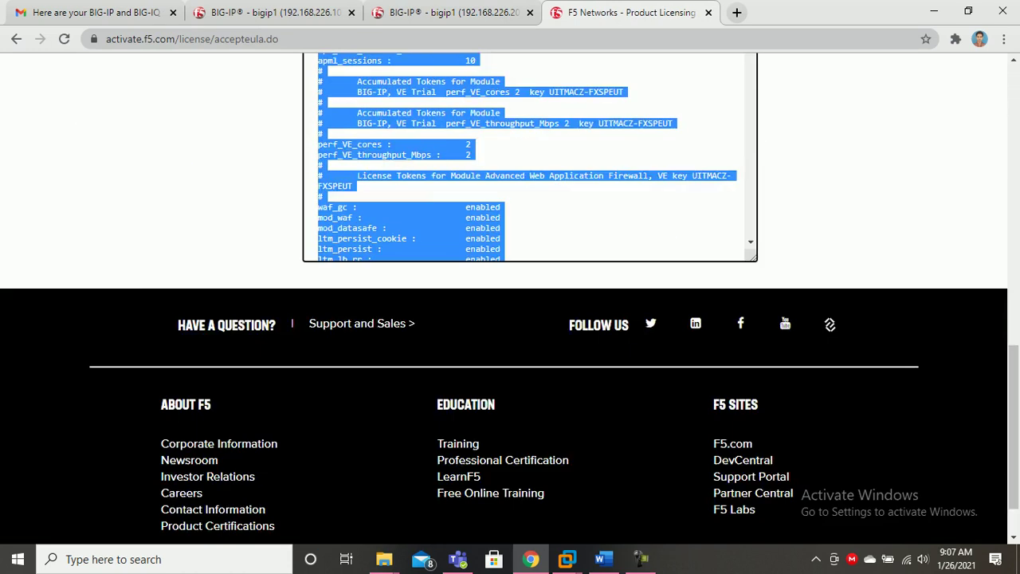
# Paste the license into 192.168.226.20's Step 3: License box and submit it.
pyautogui.click(452, 13)
pyautogui.click(526, 482)
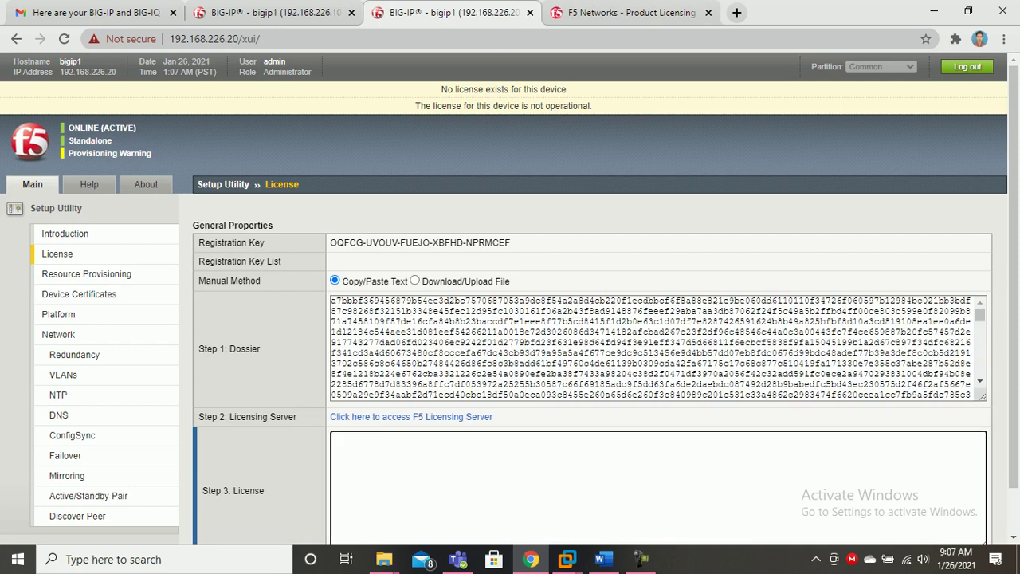
pyautogui.hotkey('ctrl', 'v')
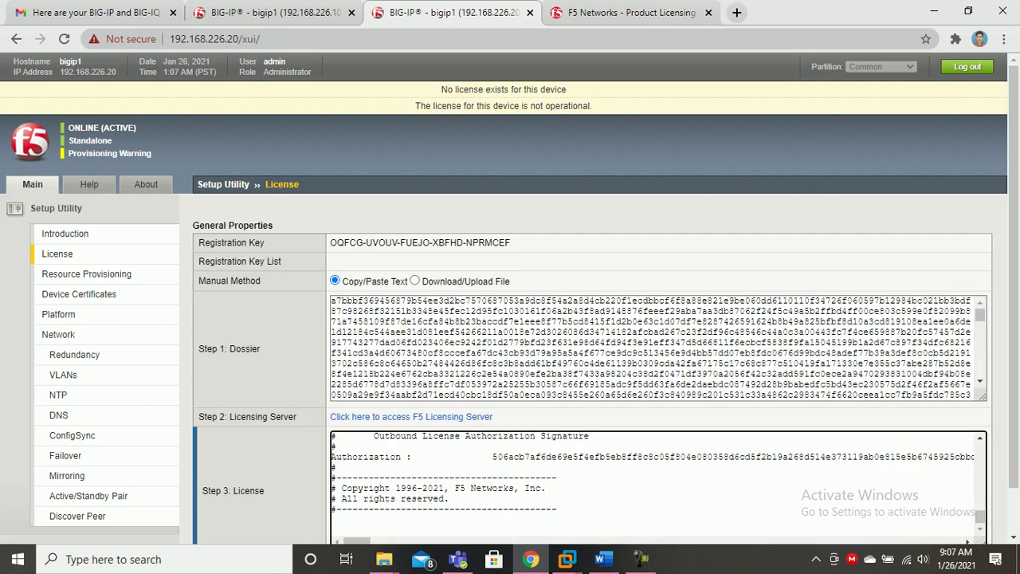
pyautogui.scroll(-1, 502, 479)
pyautogui.click(209, 522)
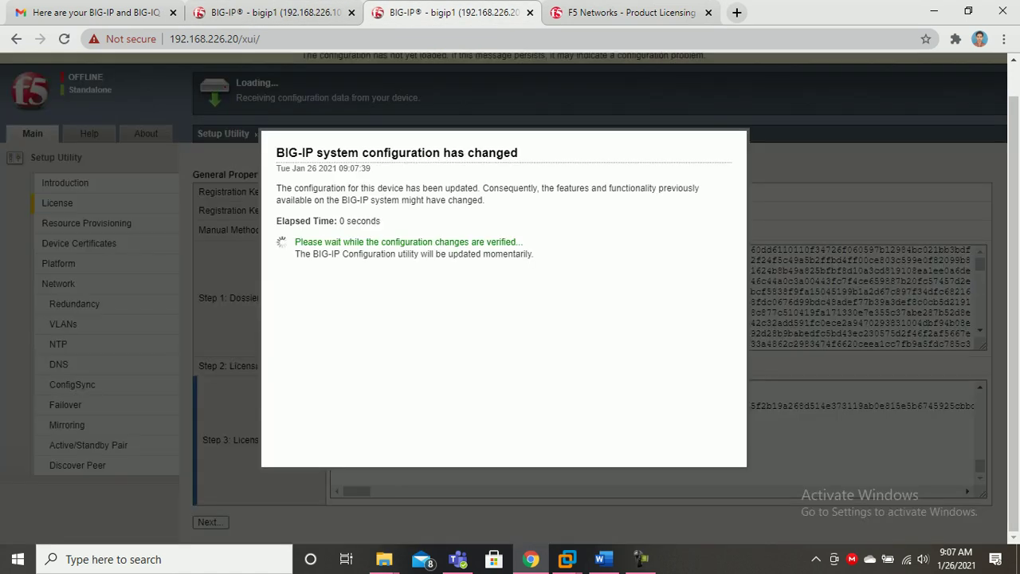
pyautogui.click(677, 12)
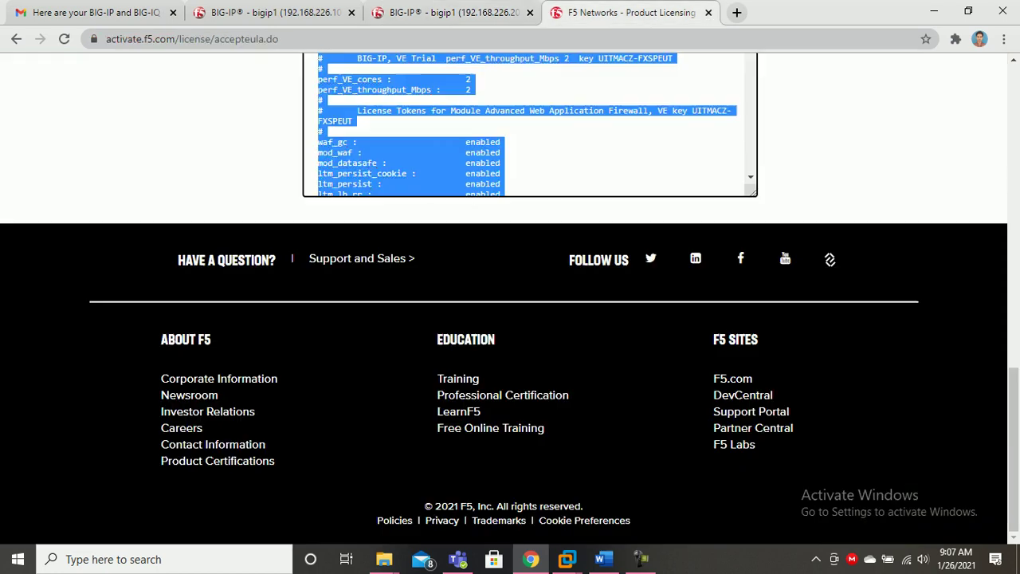
# Close the licensing site, continue past the configuration-changed notice, and accept 192.168.226.10's resource provisioning.
pyautogui.click(708, 11)
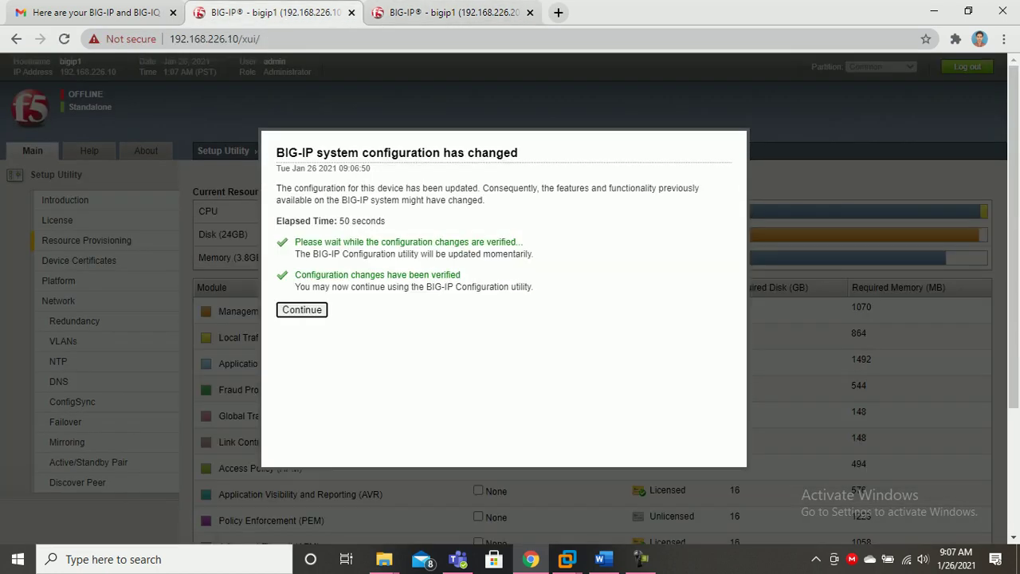
pyautogui.click(302, 310)
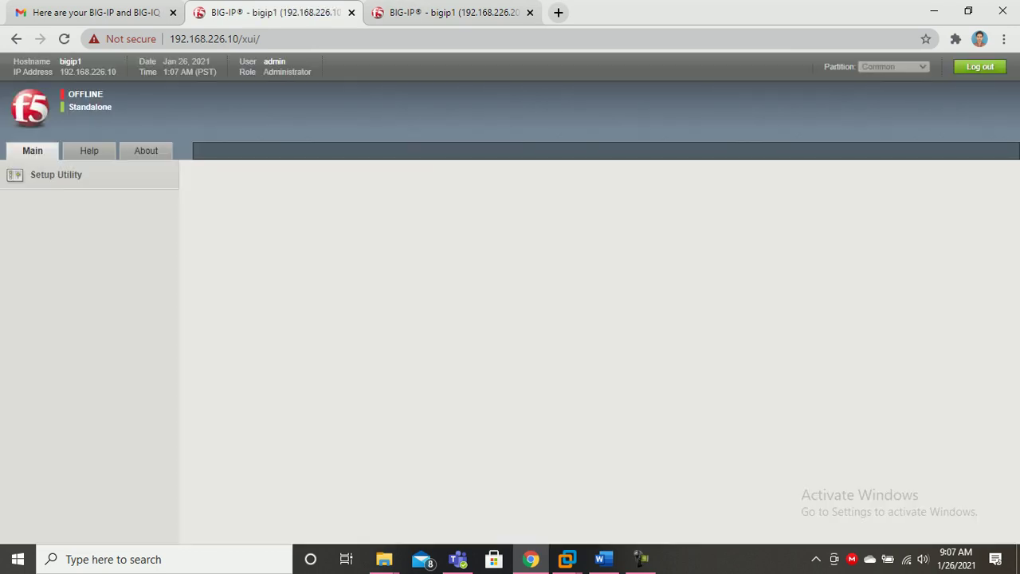
pyautogui.scroll(-1, 510, 298)
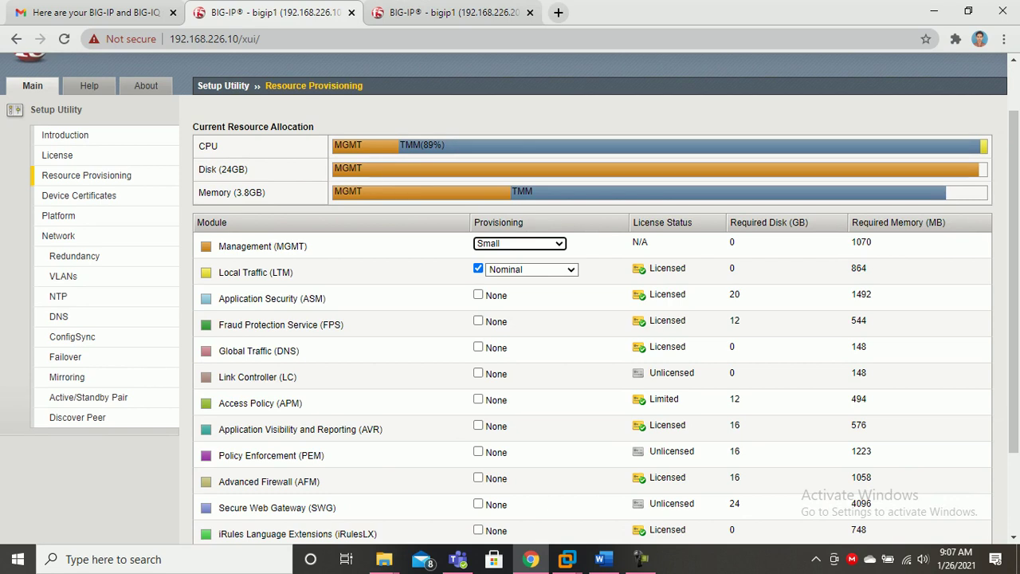
pyautogui.scroll(-2, 511, 298)
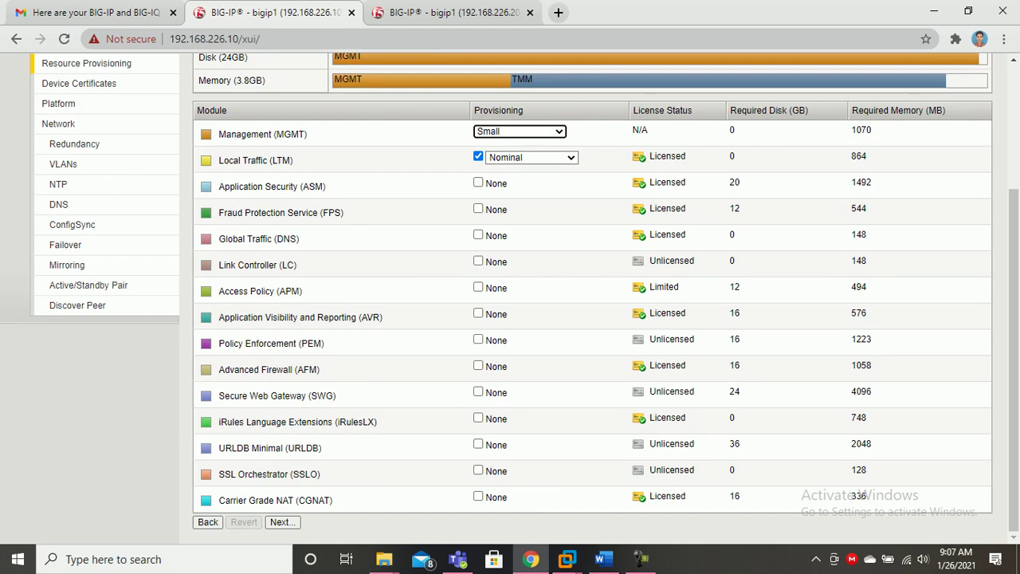
pyautogui.click(282, 522)
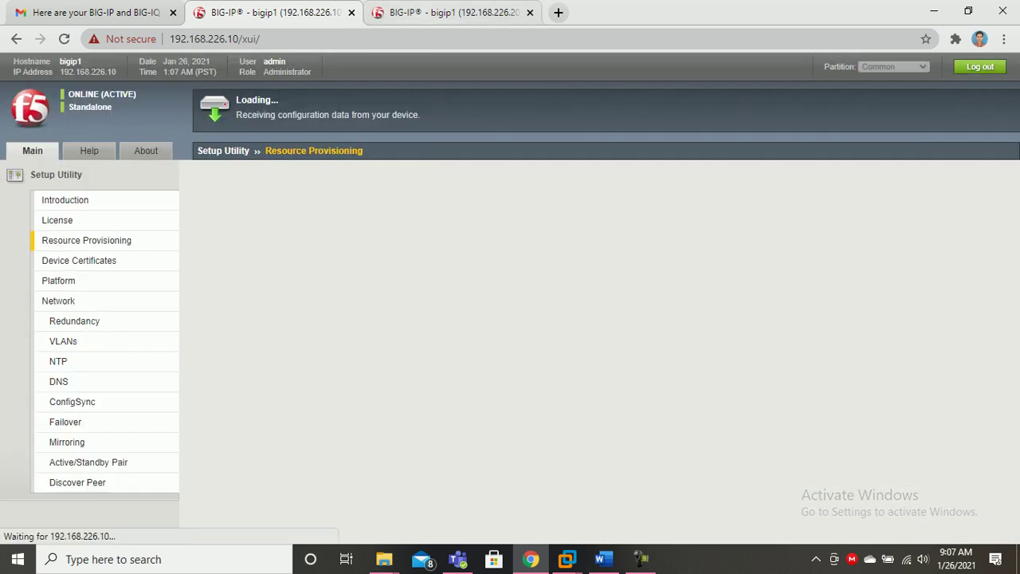
# Check the second device's update progress and view 192.168.226.10's Device Certificates page.
pyautogui.click(446, 12)
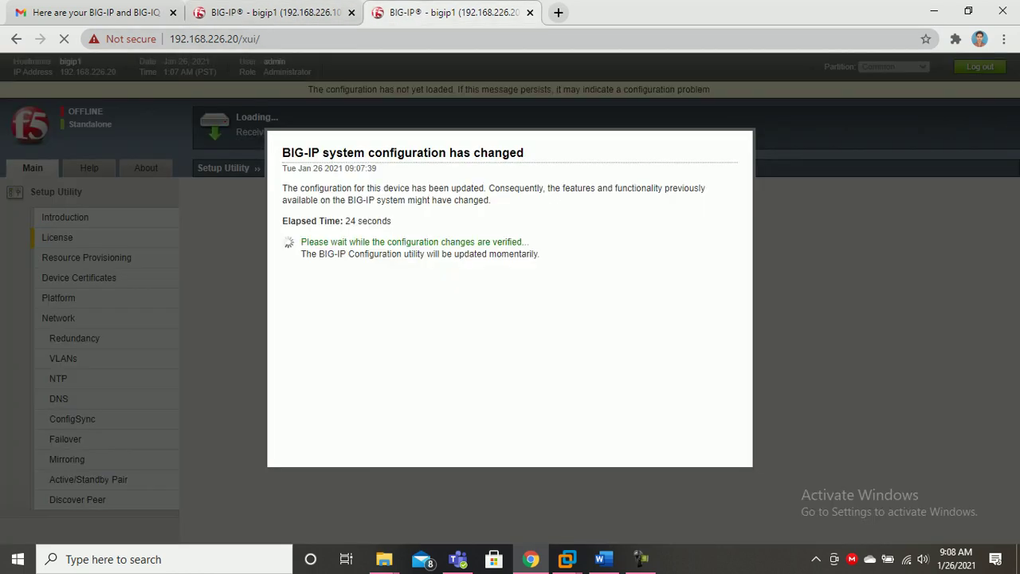
pyautogui.click(287, 12)
pyautogui.click(430, 11)
pyautogui.click(603, 558)
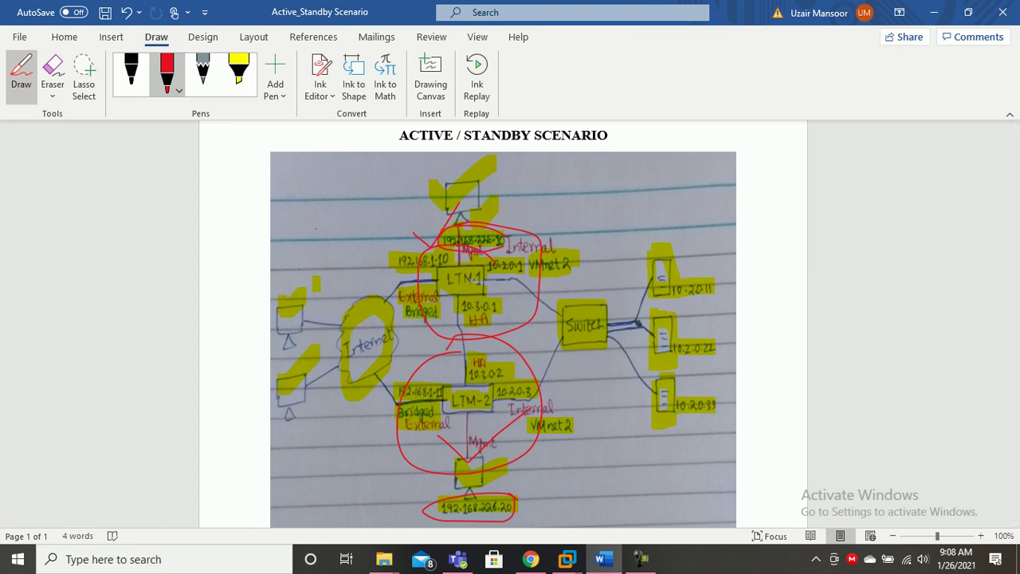
pyautogui.moveTo(603, 558)
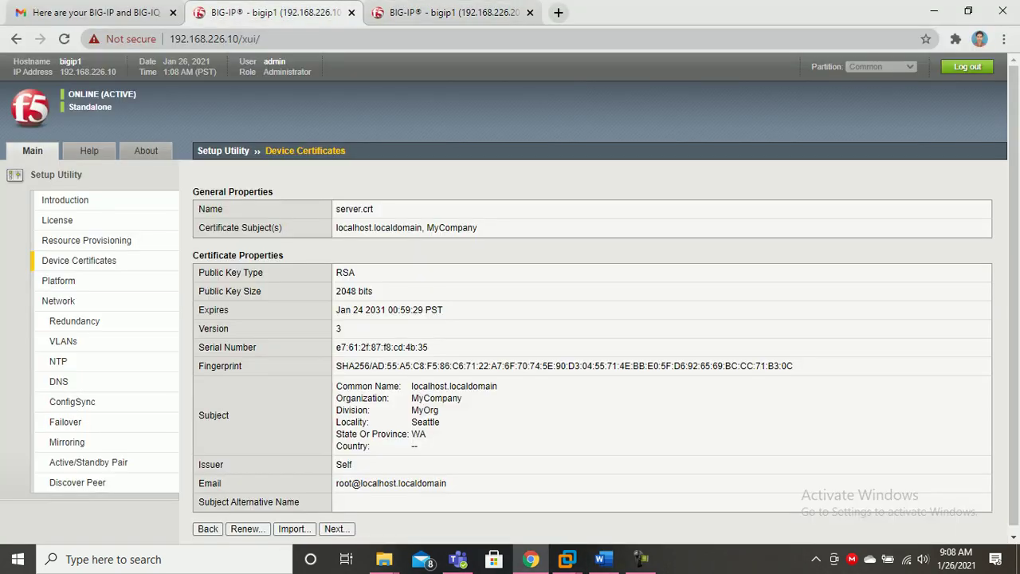
pyautogui.scroll(-1, 511, 294)
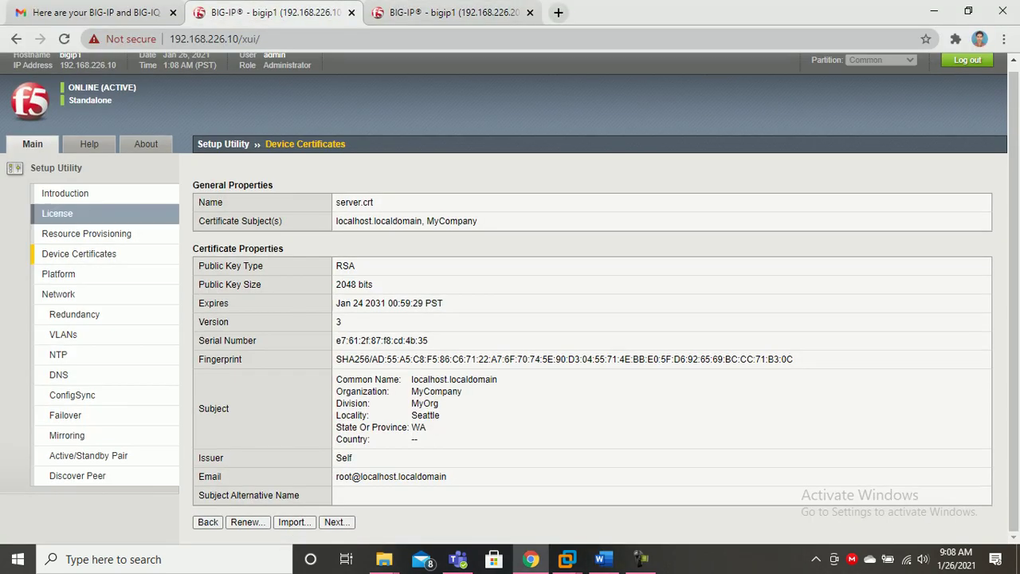
# Advance to the Platform page and set the host name to uzair4.com.
pyautogui.click(335, 522)
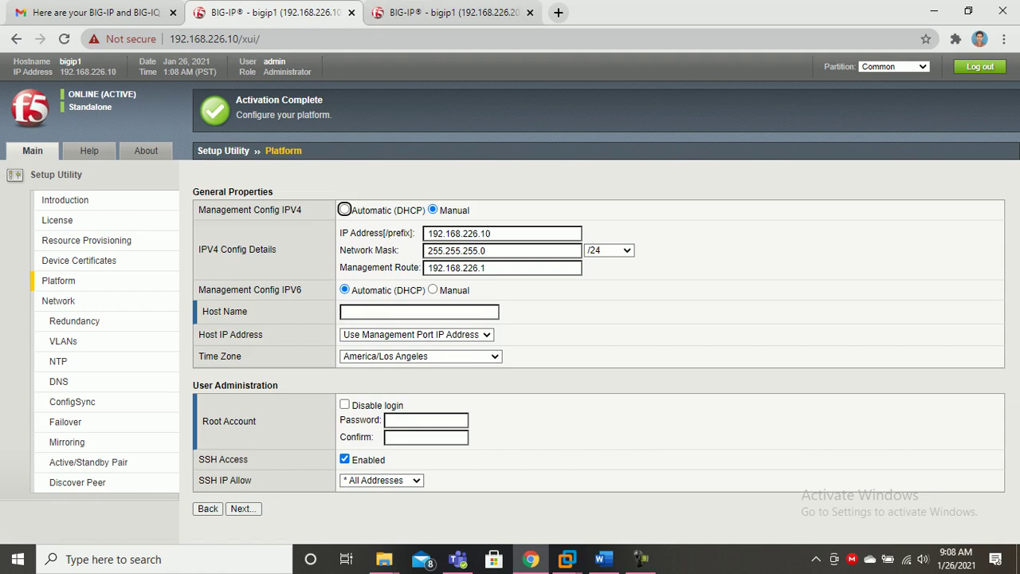
pyautogui.click(419, 312)
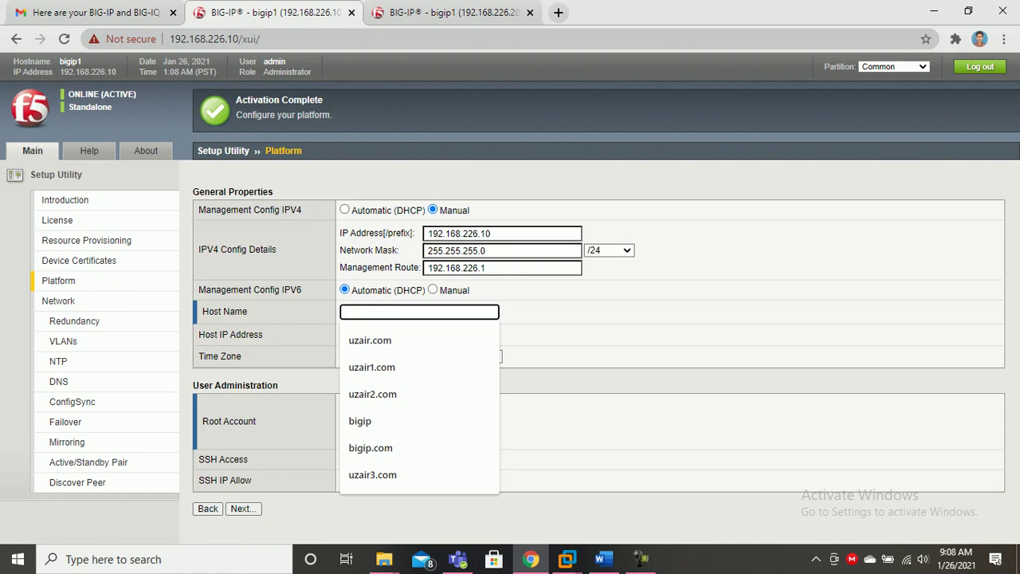
pyautogui.press('Down')
pyautogui.press('Down')
pyautogui.press('Return')
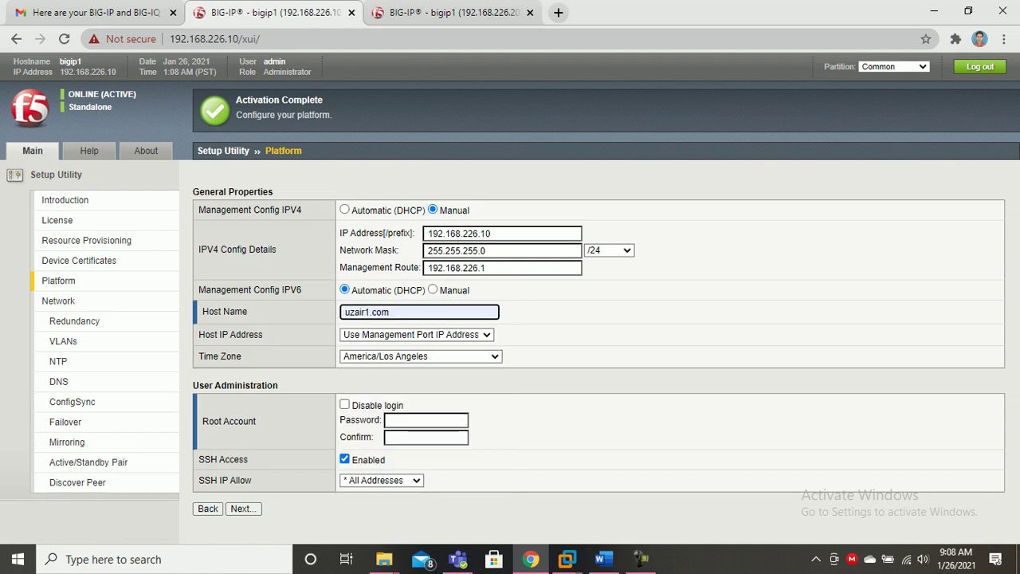
pyautogui.press('BackSpace')
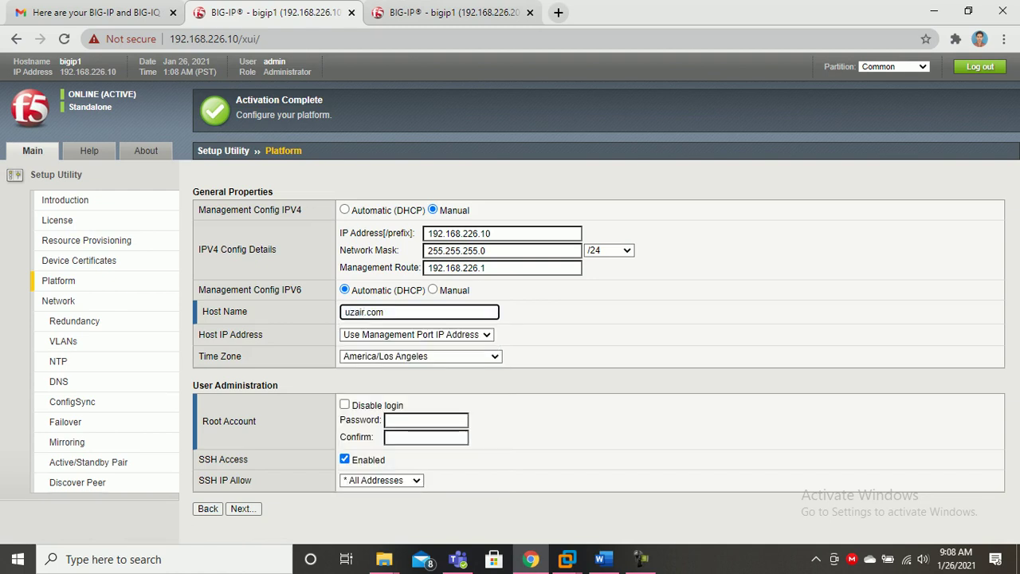
pyautogui.write('4')
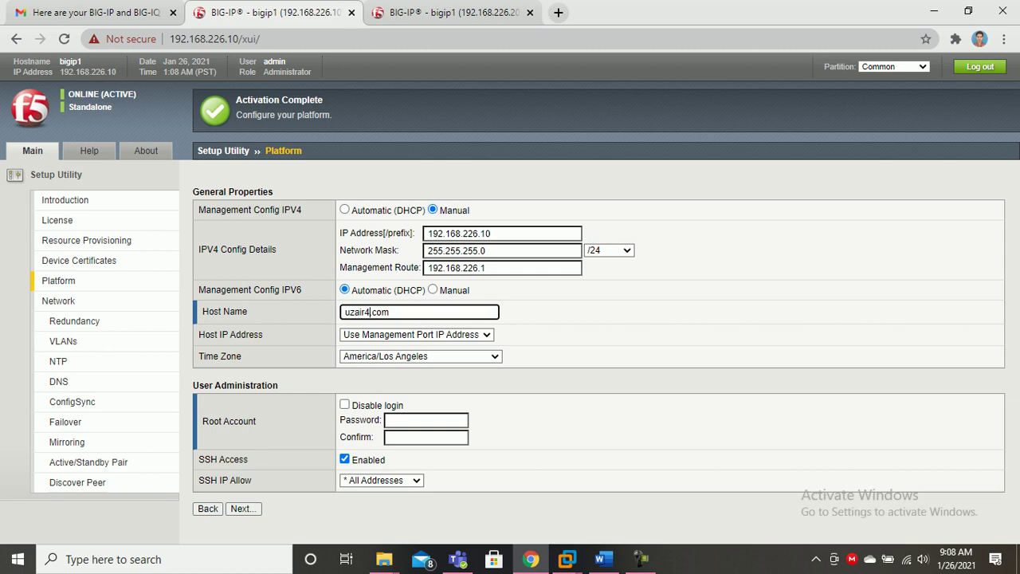
# Enter and confirm the root password, then submit the Platform settings.
pyautogui.click(414, 421)
pyautogui.write('••••••••')
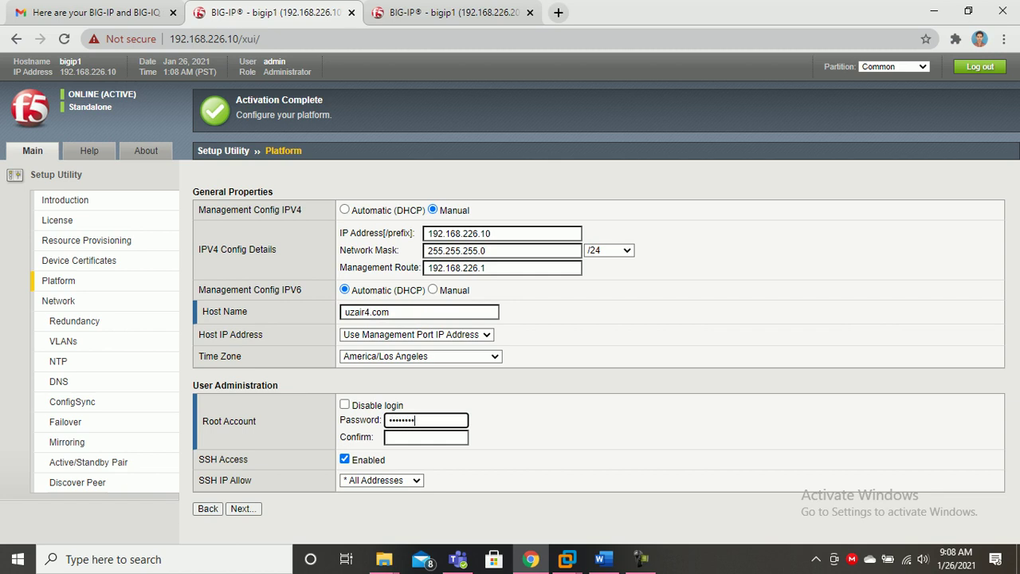
pyautogui.click(425, 437)
pyautogui.write('•••••••••')
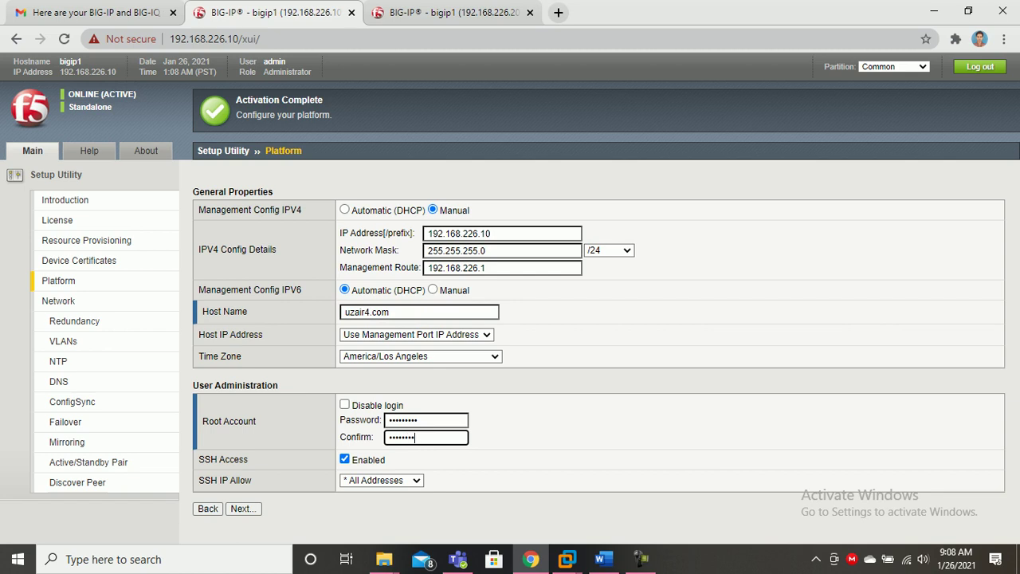
pyautogui.press('Return')
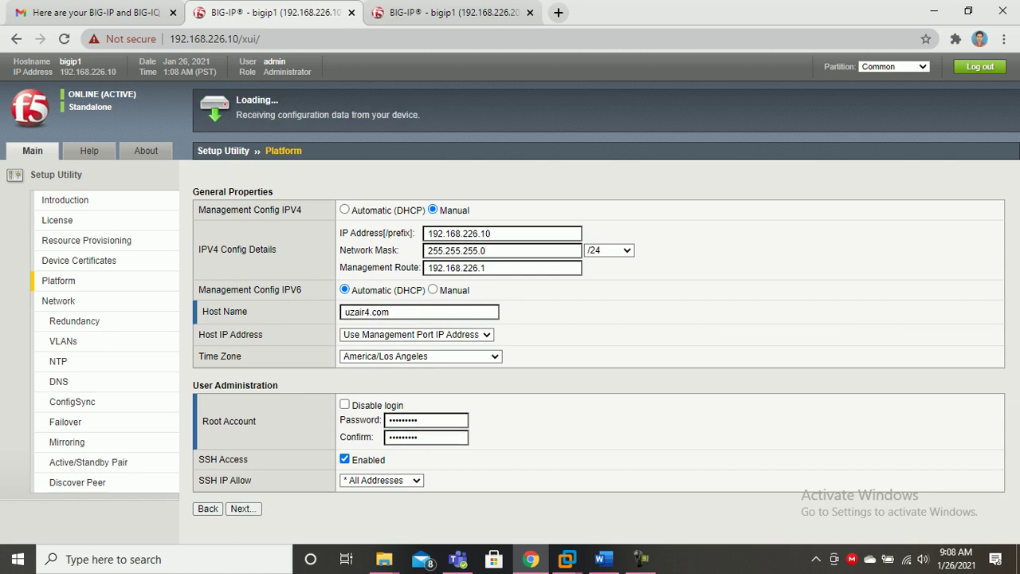
# On the 192.168.226.20 tab, acknowledge the configuration-change dialog and continue.
pyautogui.hotkey('ctrl', 'Tab')
pyautogui.press('Return')
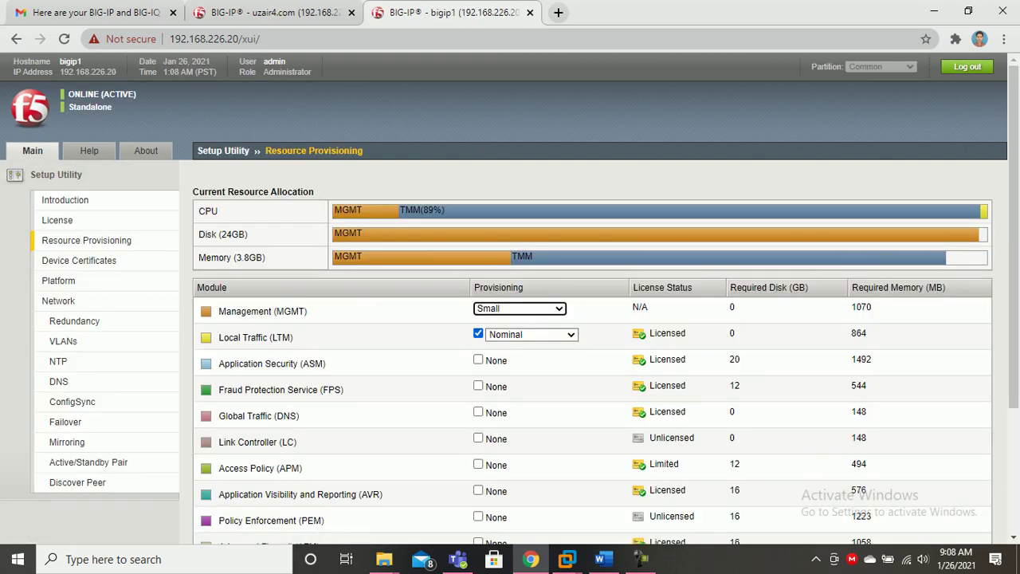
pyautogui.scroll(-3, 510, 319)
# Move 192.168.226.20 past Resource Provisioning and Device Certificates to the Platform page.
pyautogui.click(282, 522)
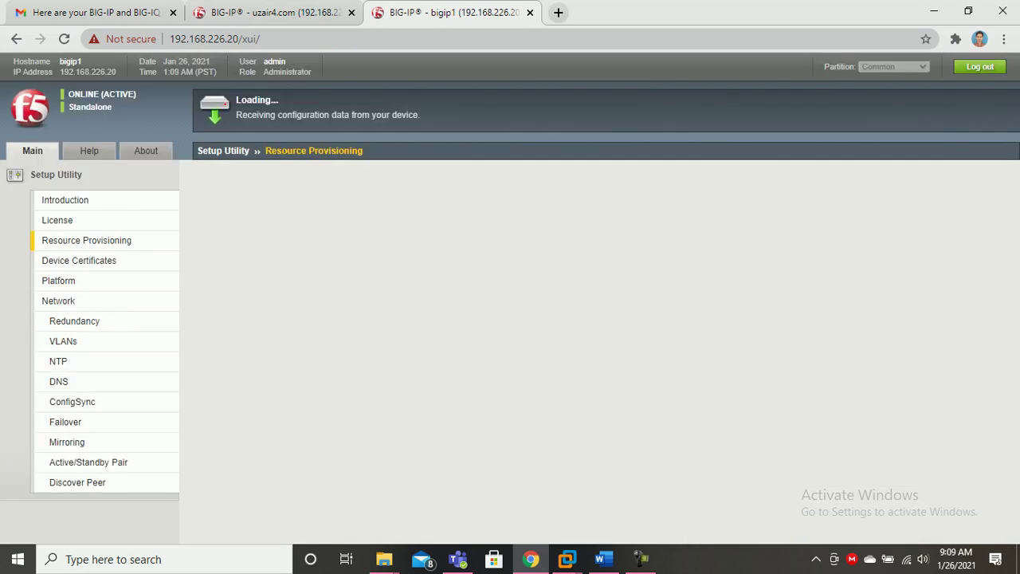
pyautogui.click(275, 13)
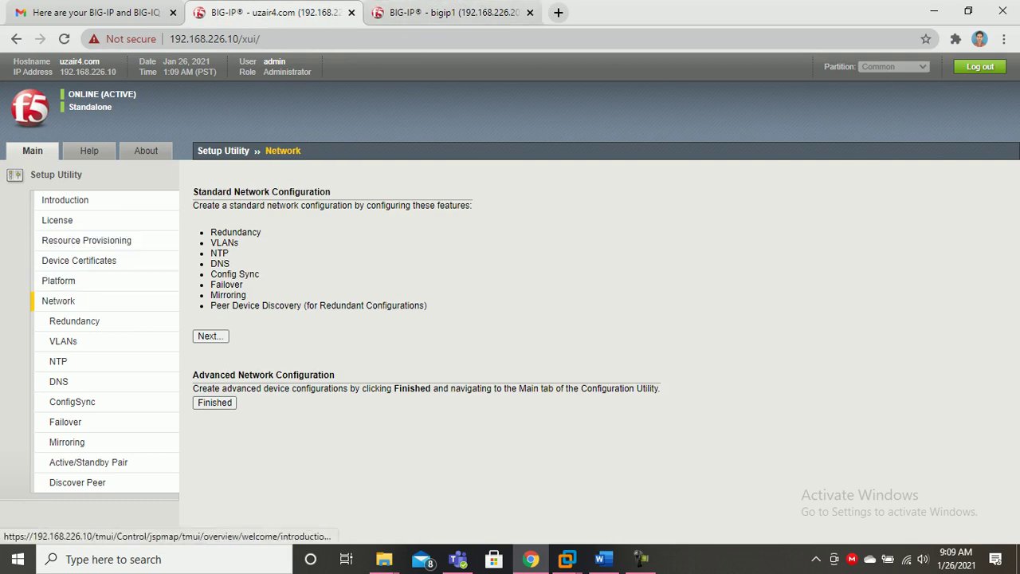
pyautogui.hotkey('ctrl', 'Tab')
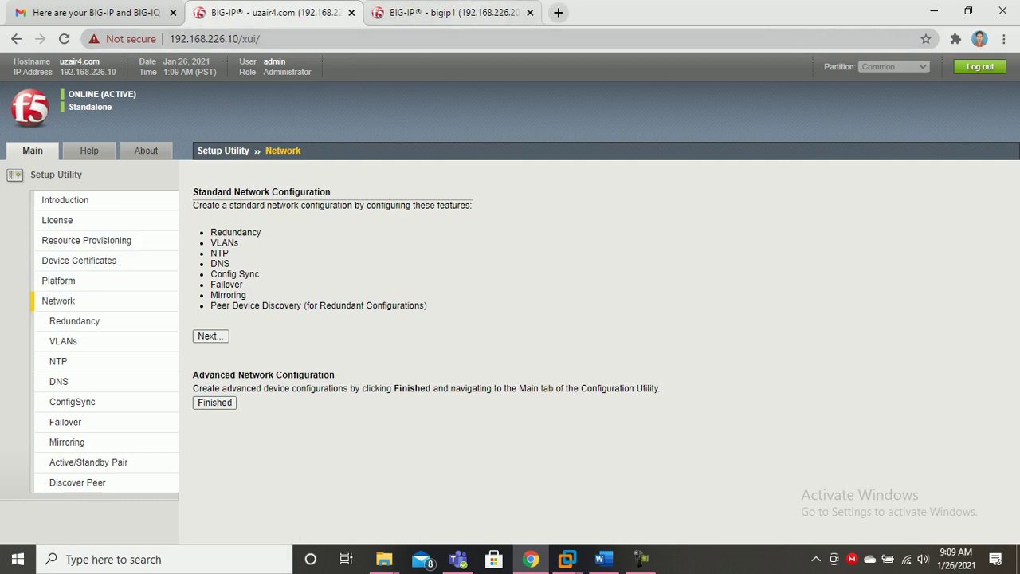
pyautogui.scroll(-2, 592, 351)
pyautogui.click(338, 523)
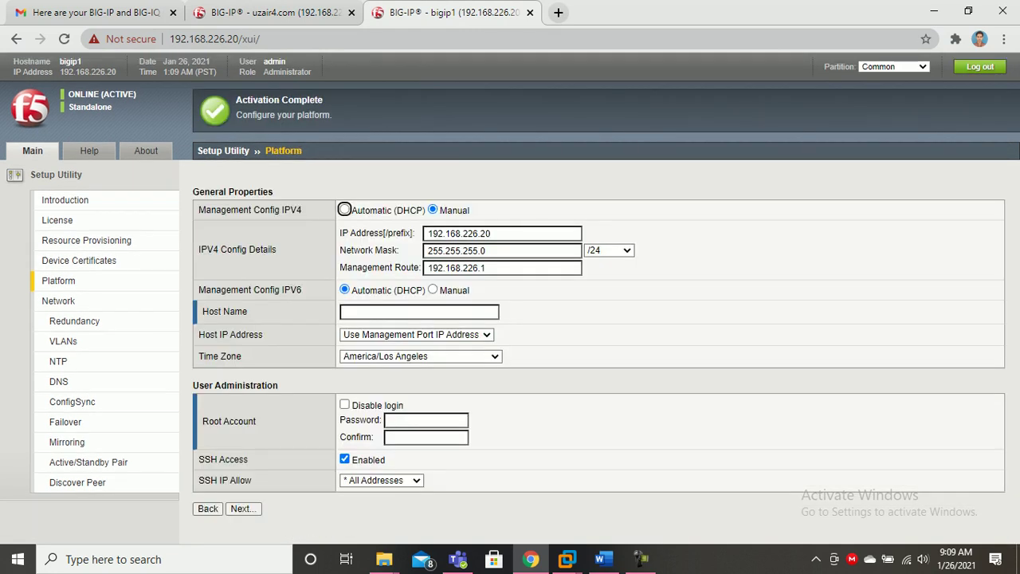
# Set the second device's host name to uzair5.com.
pyautogui.click(419, 312)
pyautogui.press('Down')
pyautogui.press('Down')
pyautogui.press('Down')
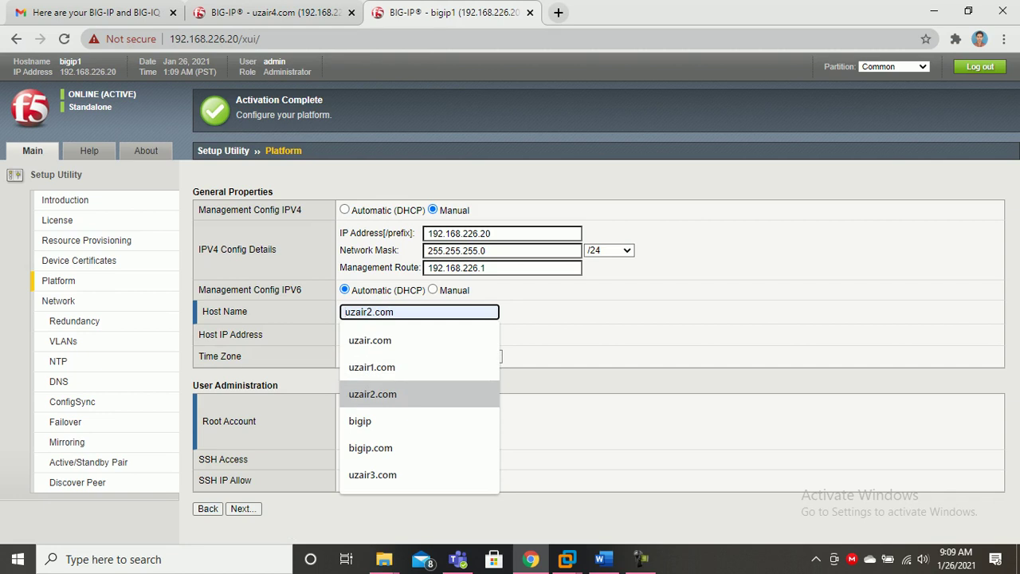
pyautogui.press('Return')
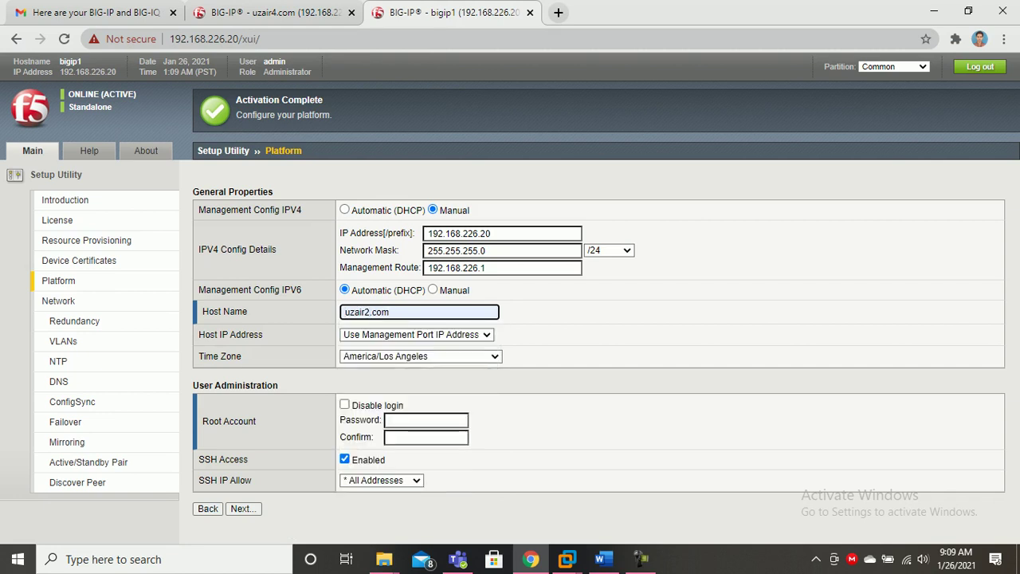
pyautogui.press('BackSpace')
pyautogui.write('5')
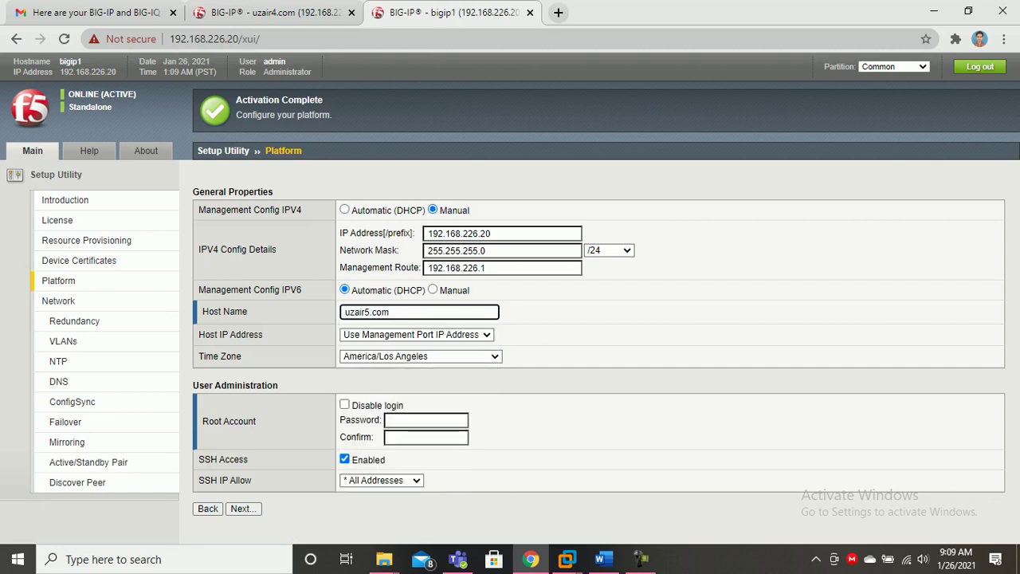
# Enter and confirm the root password, then submit the Platform settings.
pyautogui.click(425, 420)
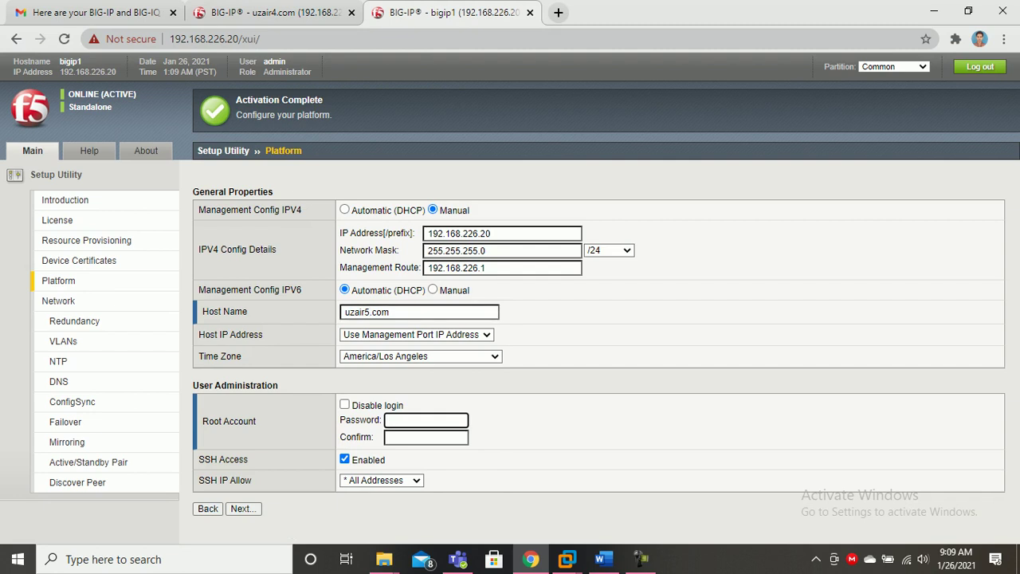
pyautogui.write('••••••••')
pyautogui.press('BackSpace')
pyautogui.press('BackSpace')
pyautogui.press('BackSpace')
pyautogui.press('BackSpace')
pyautogui.press('BackSpace')
pyautogui.press('BackSpace')
pyautogui.press('BackSpace')
pyautogui.press('BackSpace')
pyautogui.write('•••••••••')
pyautogui.press('Tab')
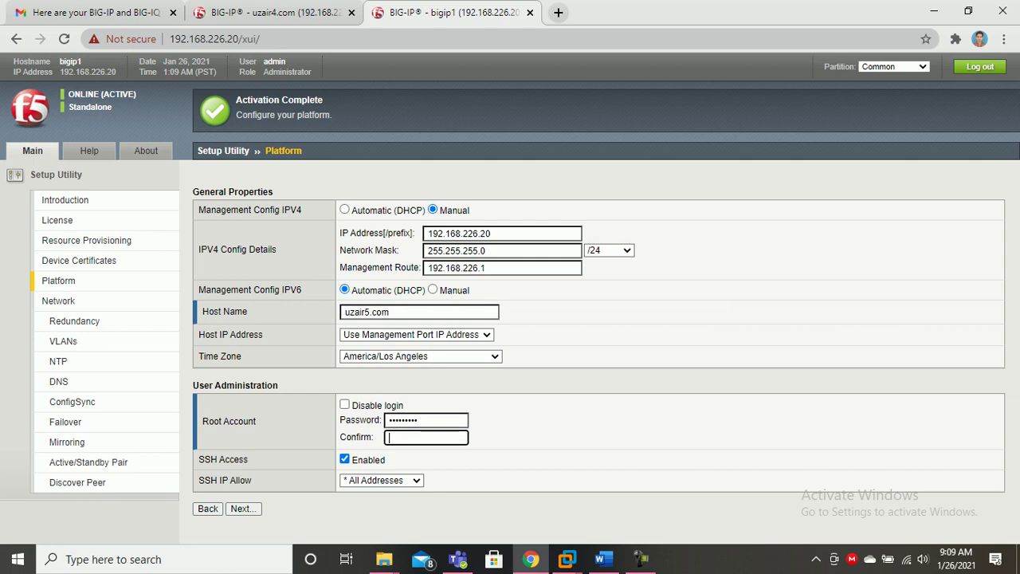
pyautogui.write('•••••••••')
pyautogui.click(243, 509)
pyautogui.click(275, 13)
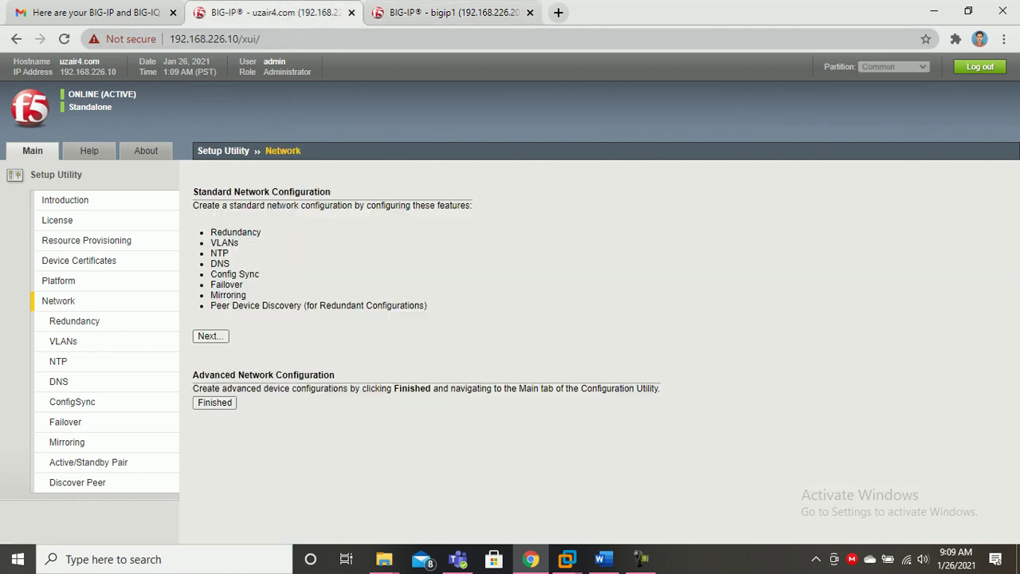
pyautogui.click(447, 12)
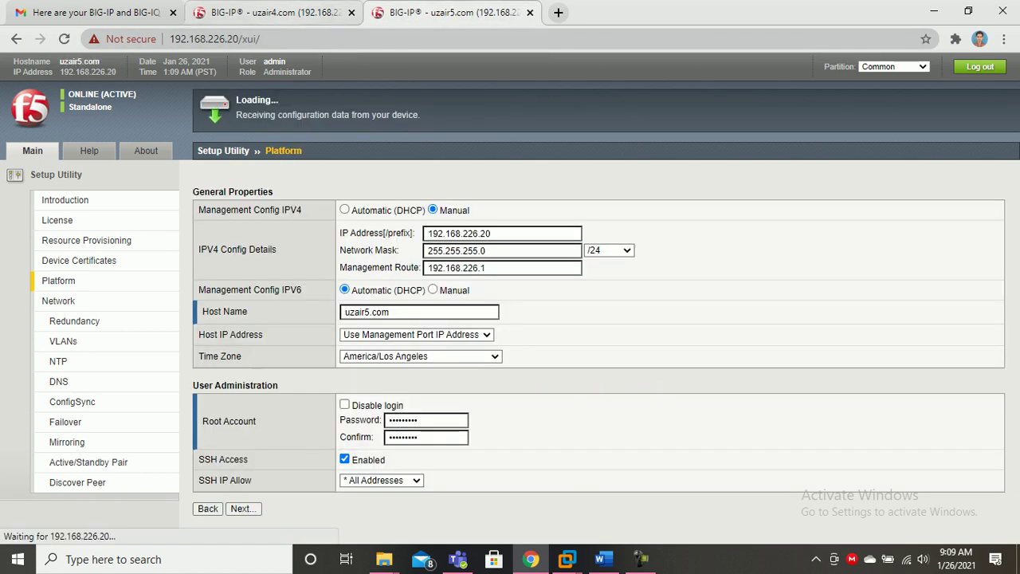
# Step uzair4.com's Setup Utility from Resource Provisioning back to the Platform page.
pyautogui.click(275, 13)
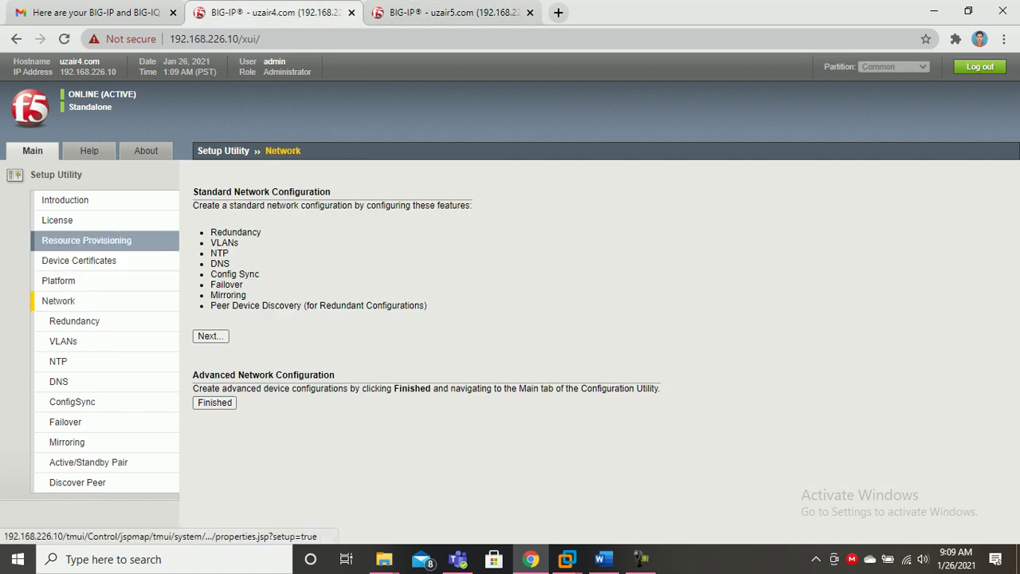
pyautogui.click(86, 240)
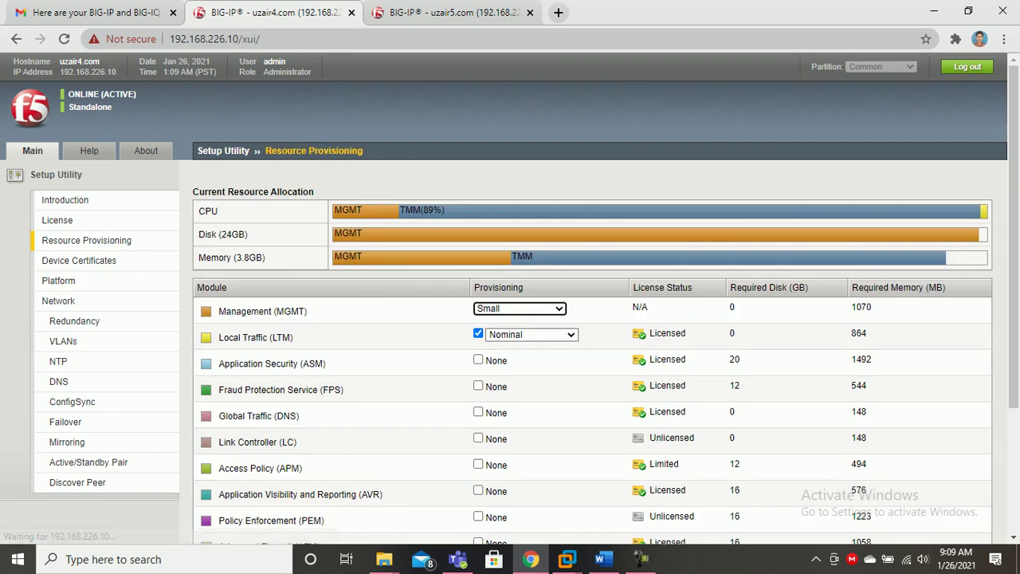
pyautogui.scroll(-3, 510, 319)
pyautogui.click(283, 522)
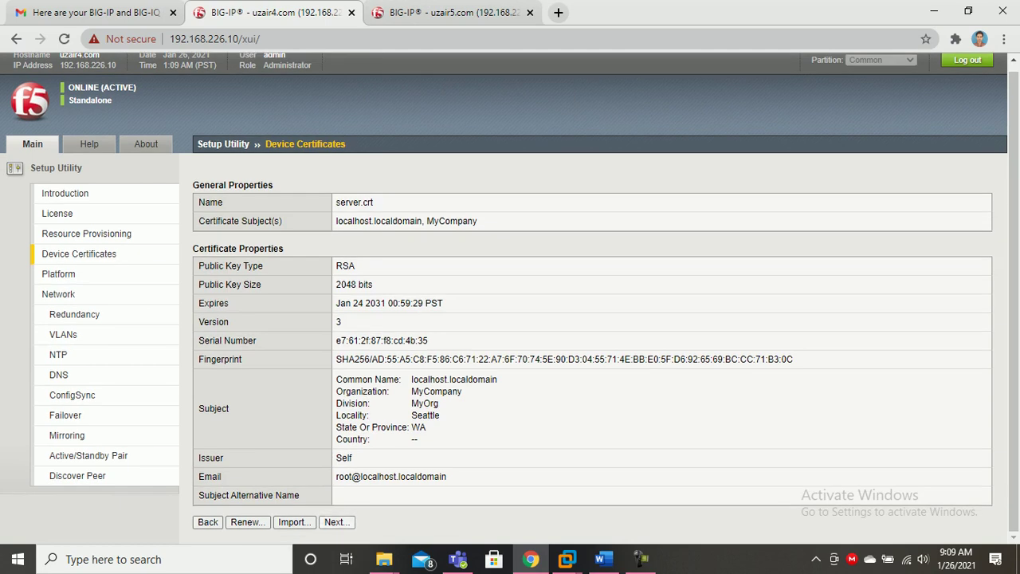
pyautogui.click(335, 522)
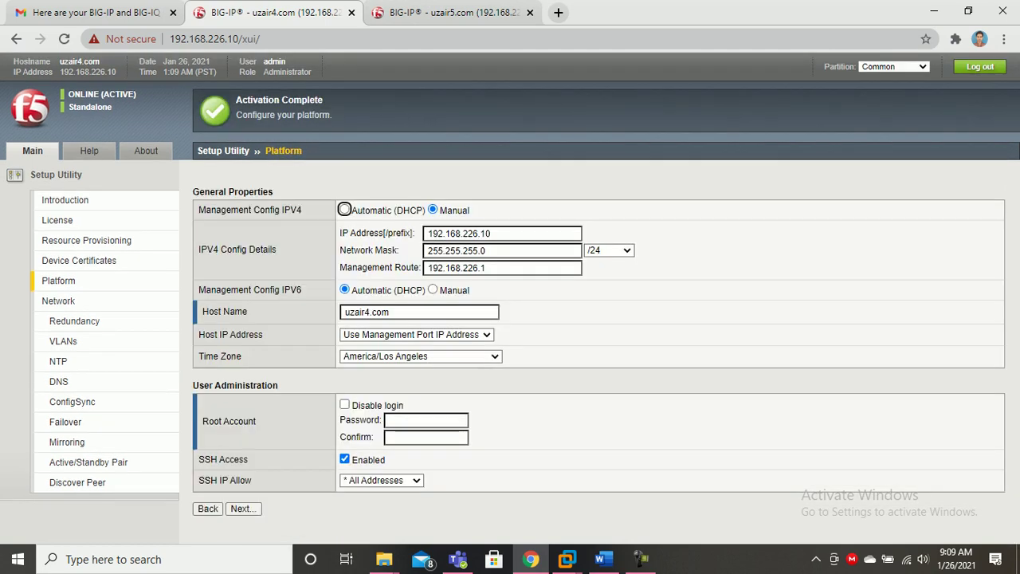
# Change the time zone from America/Los Angeles to UTC.
pyautogui.click(420, 356)
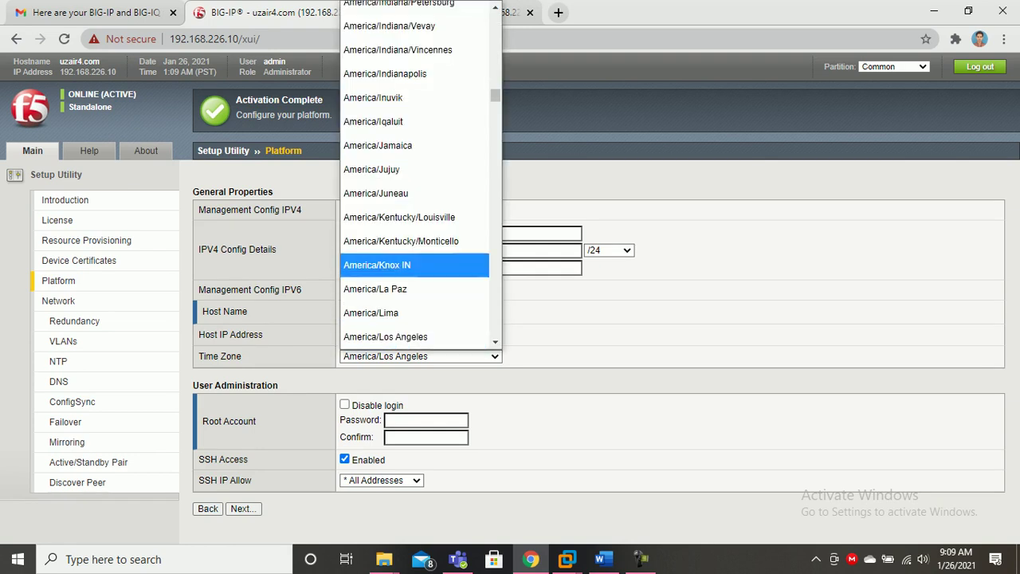
pyautogui.moveTo(495, 96); pyautogui.dragTo(495, 329)
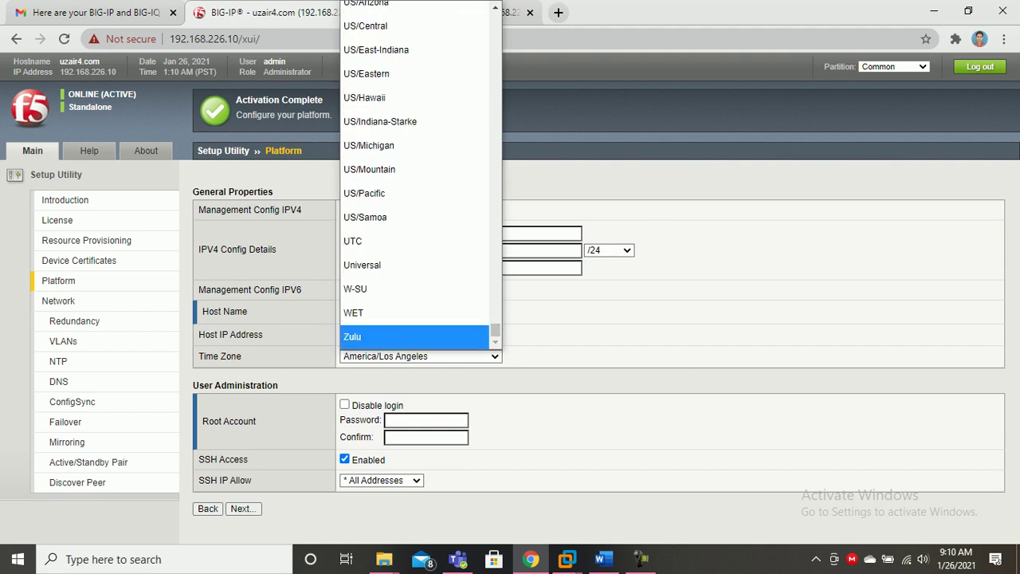
pyautogui.click(414, 241)
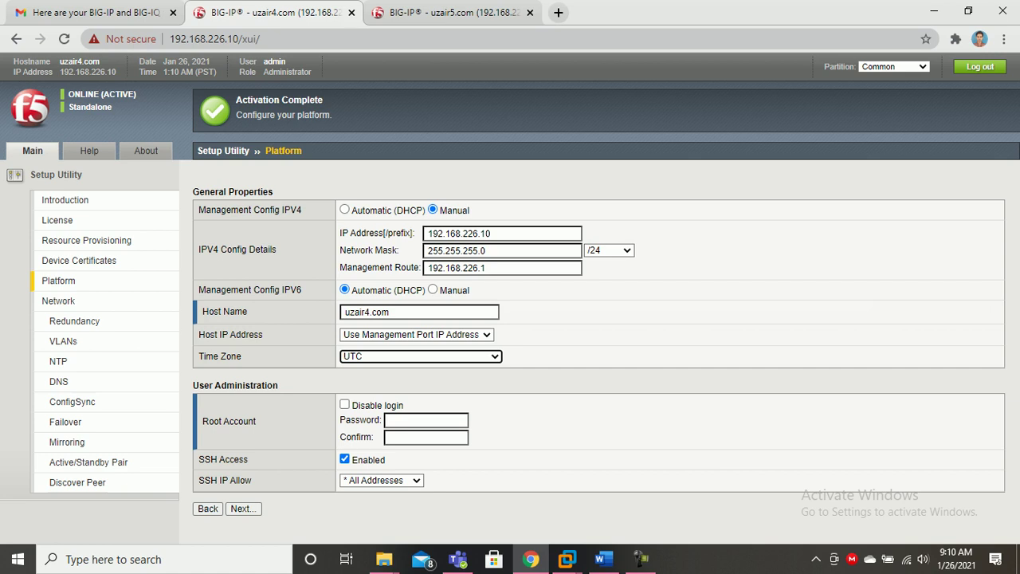
# Enter and confirm the root password on 192.168.226.10 and submit its Platform settings.
pyautogui.click(426, 420)
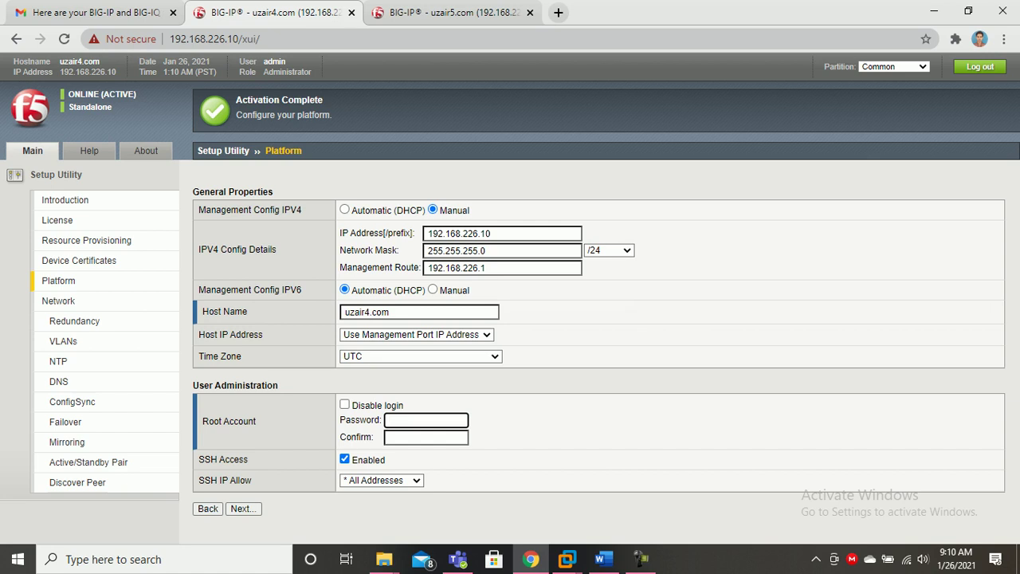
pyautogui.write('********')
pyautogui.press('Tab')
pyautogui.write('*********')
pyautogui.click(243, 509)
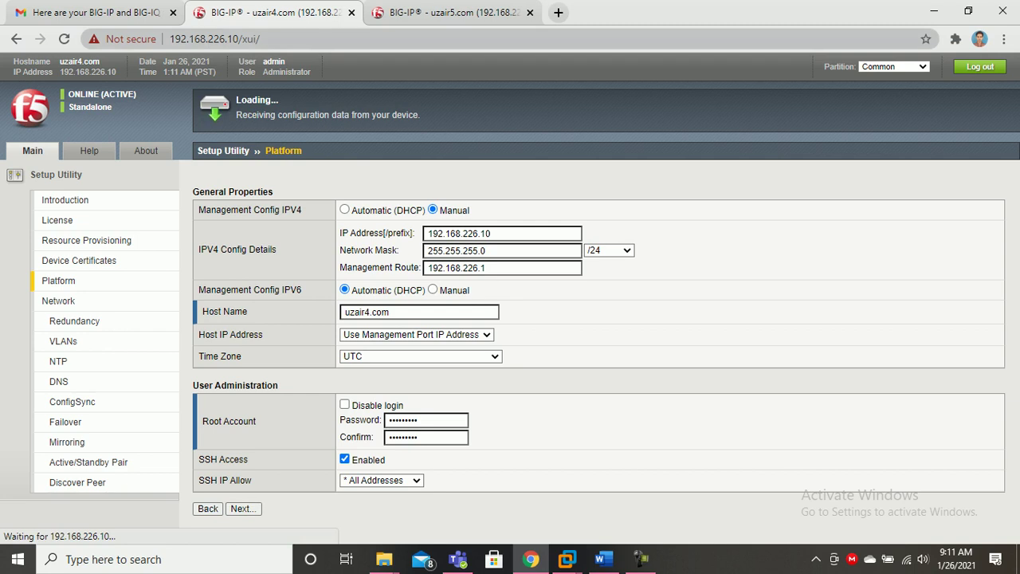
pyautogui.click(454, 12)
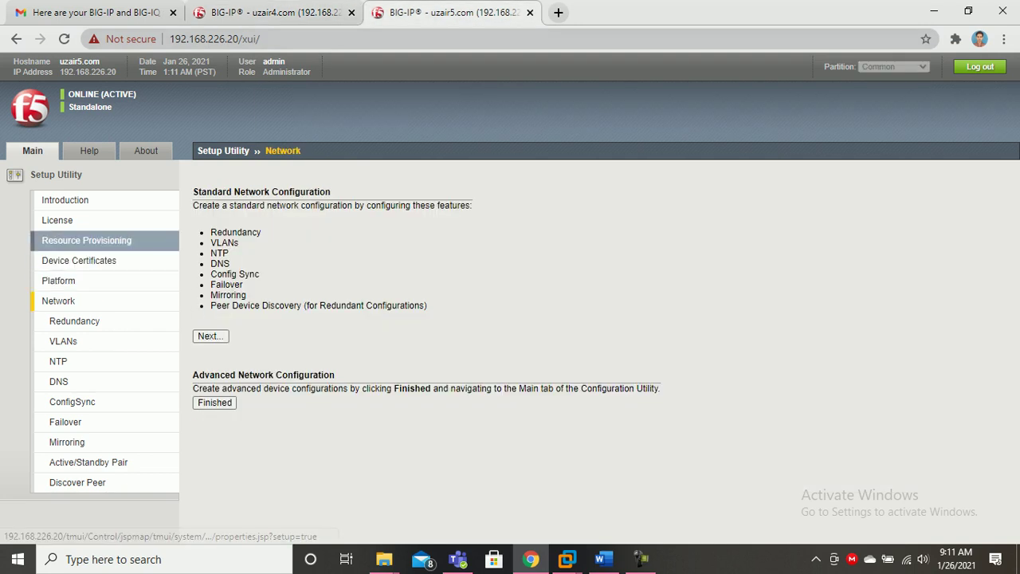
# Advance 192.168.226.20 past Resource Provisioning and Device Certificates, and set its time zone to UTC.
pyautogui.click(86, 239)
pyautogui.scroll(-3, 510, 319)
pyautogui.click(282, 523)
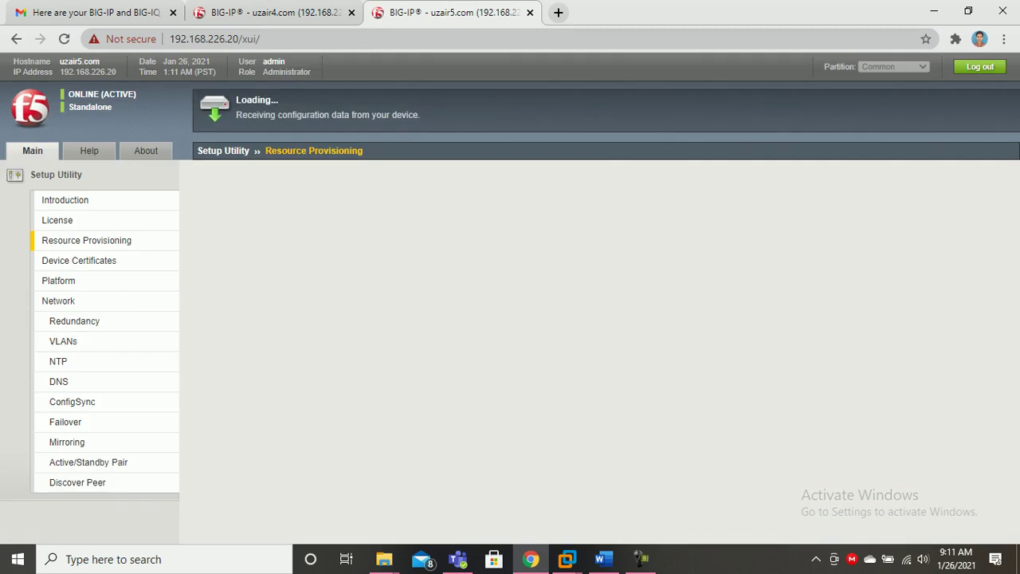
pyautogui.scroll(-1, 511, 318)
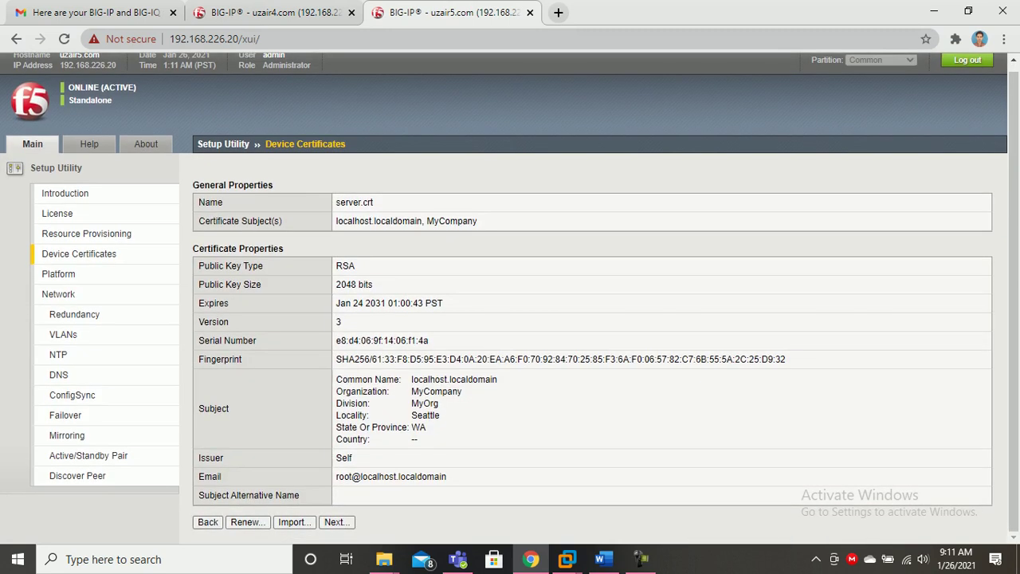
pyautogui.click(337, 523)
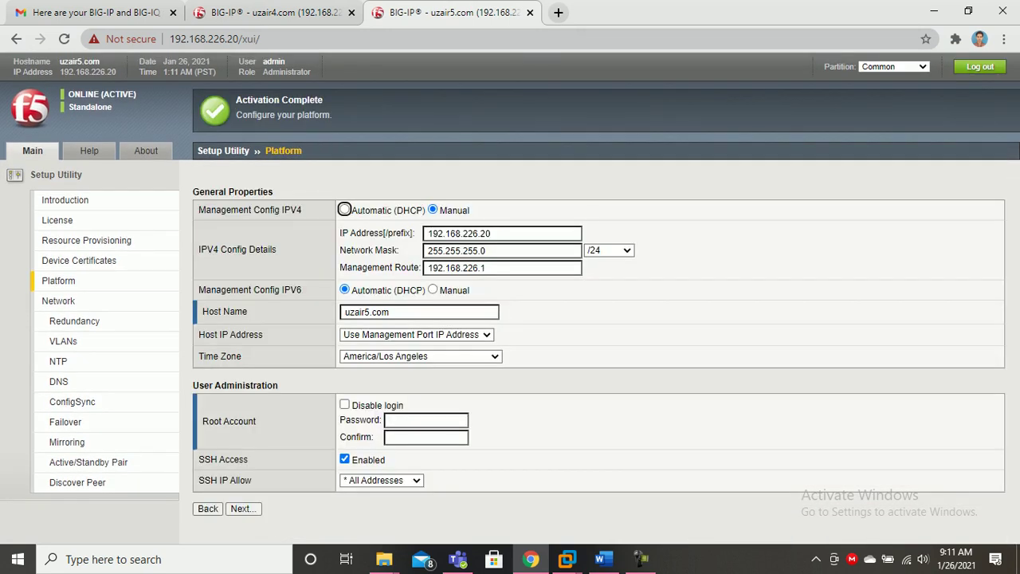
pyautogui.click(420, 356)
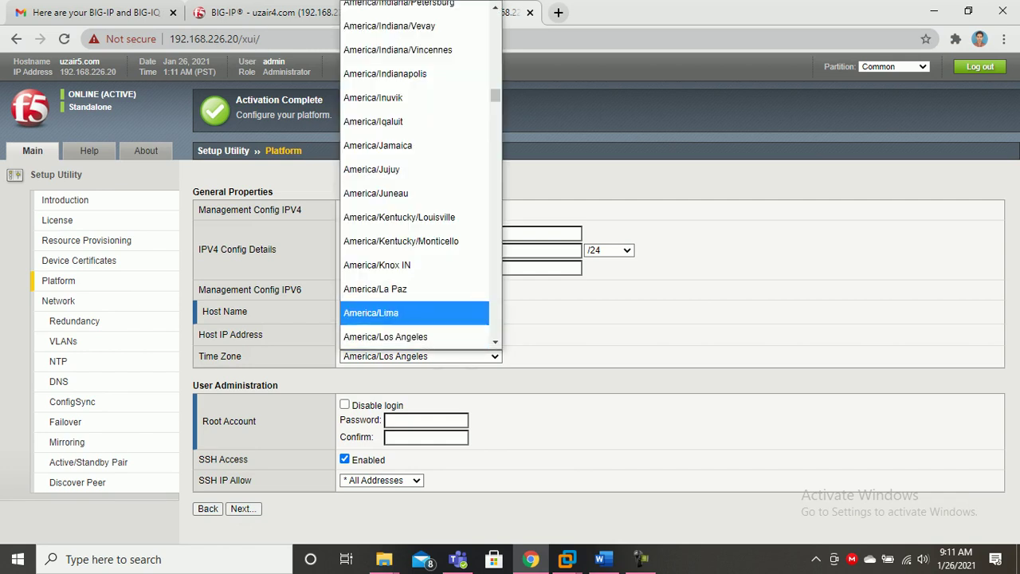
pyautogui.moveTo(495, 95); pyautogui.dragTo(495, 338)
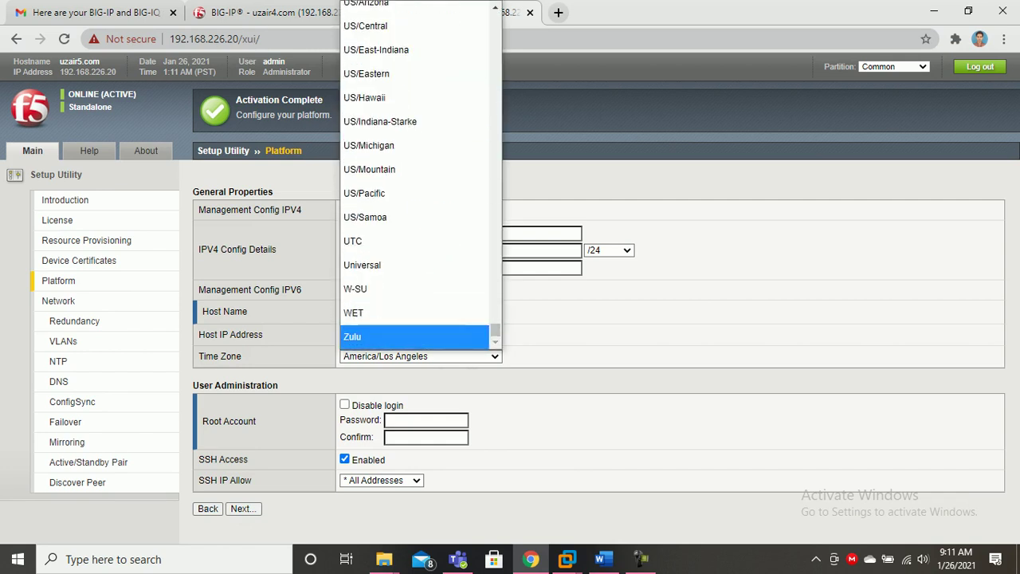
pyautogui.click(382, 236)
# Set and confirm the second device's root password and submit, then begin the first device's Standard Network Configuration.
pyautogui.click(427, 420)
pyautogui.write('******')
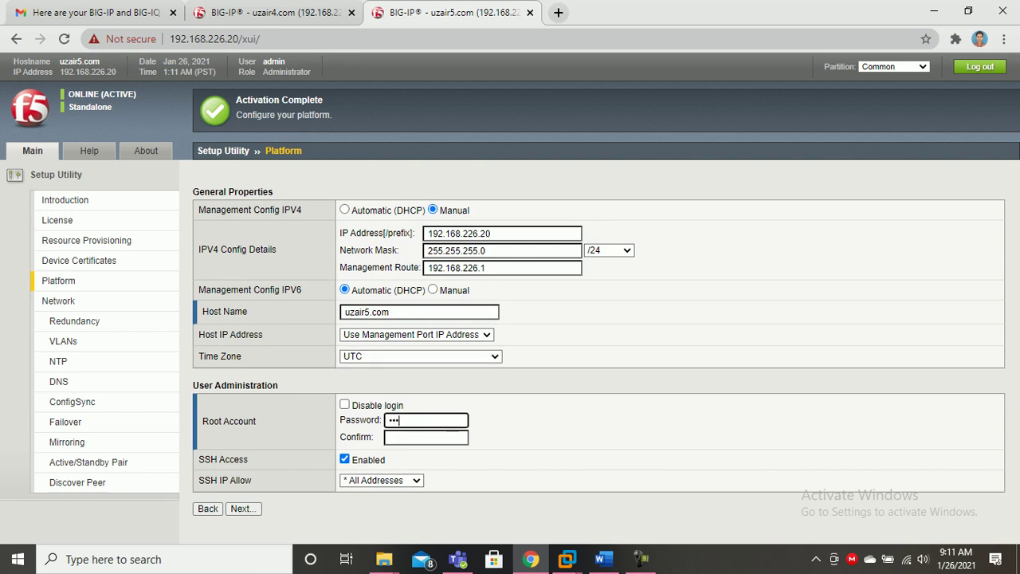
pyautogui.write('***')
pyautogui.press('Tab')
pyautogui.write('*****')
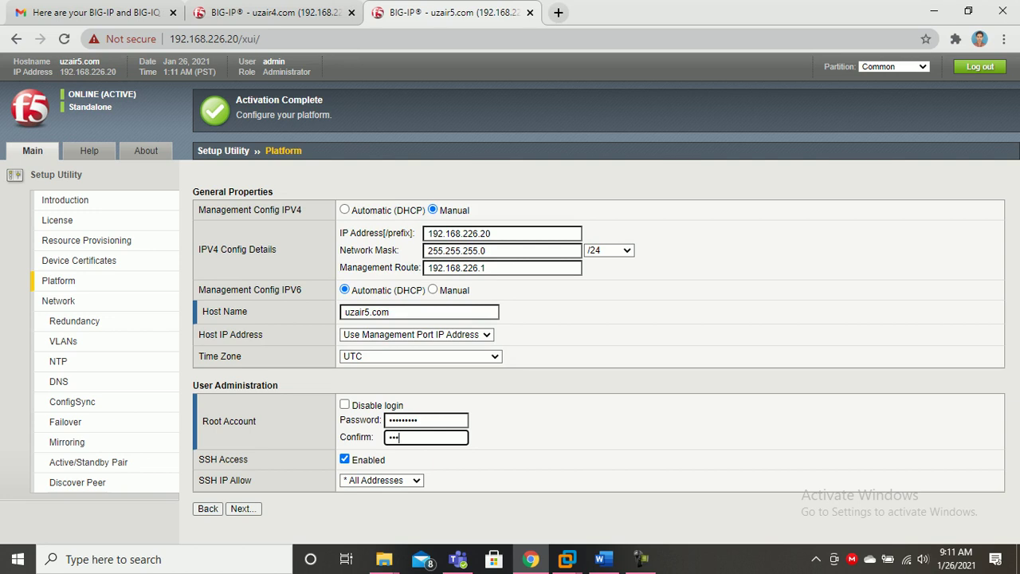
pyautogui.write('****')
pyautogui.click(243, 509)
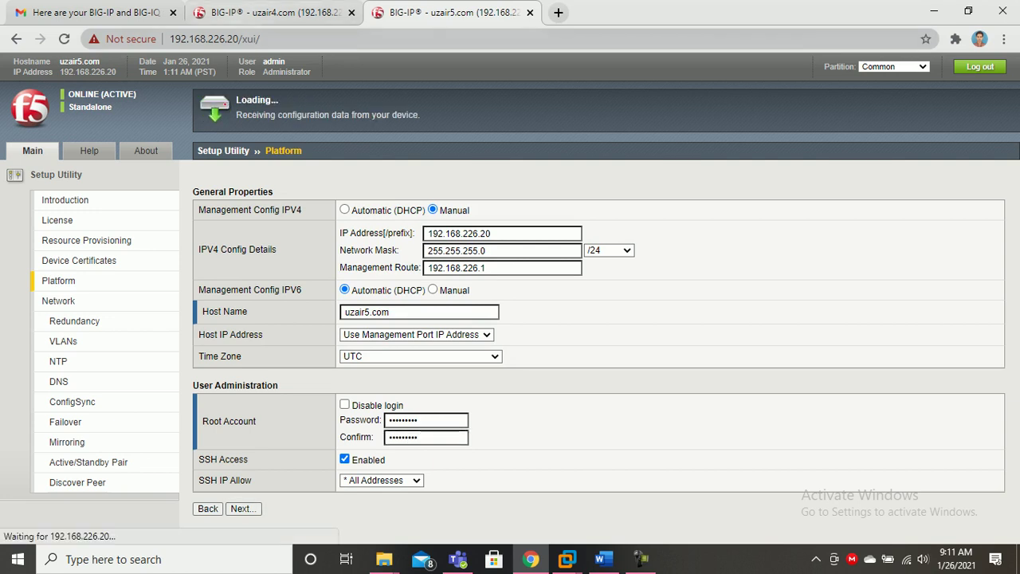
pyautogui.click(276, 13)
pyautogui.click(210, 336)
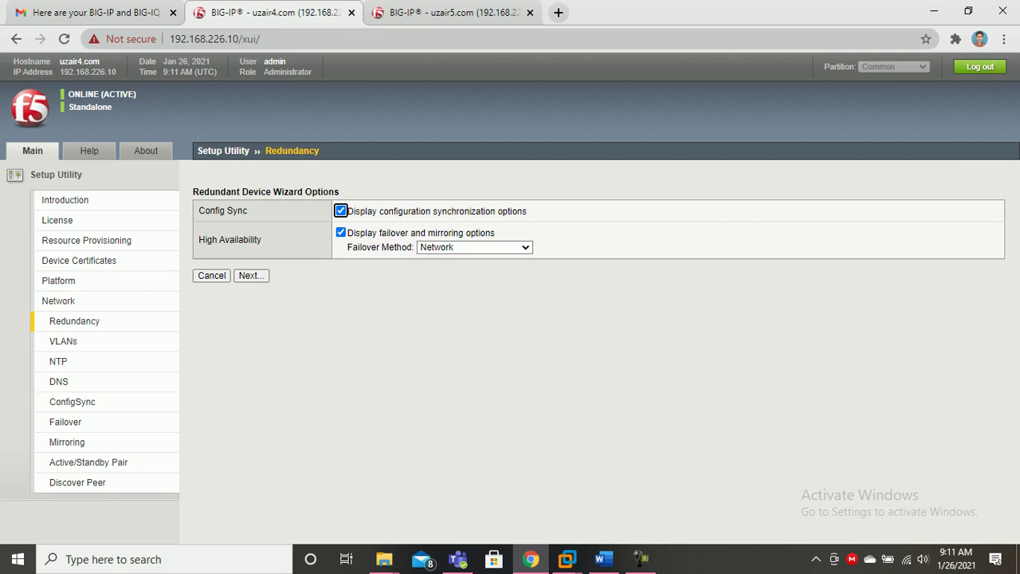
# Begin Standard Network Configuration on the second device and keep config sync with Network failover on both.
pyautogui.hotkey('ctrl', 'Tab')
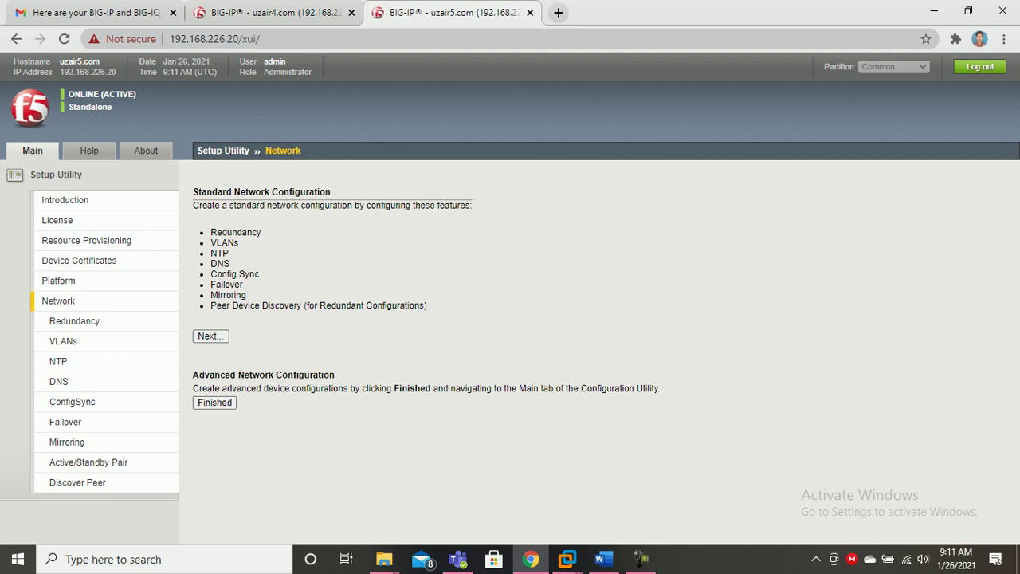
pyautogui.click(211, 336)
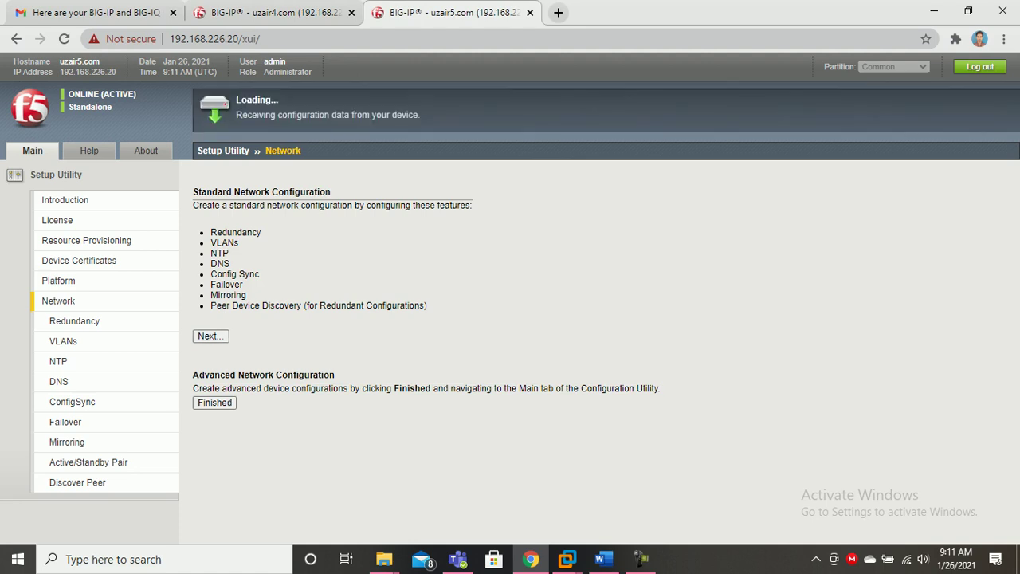
pyautogui.hotkey('ctrl', 'shift', 'Tab')
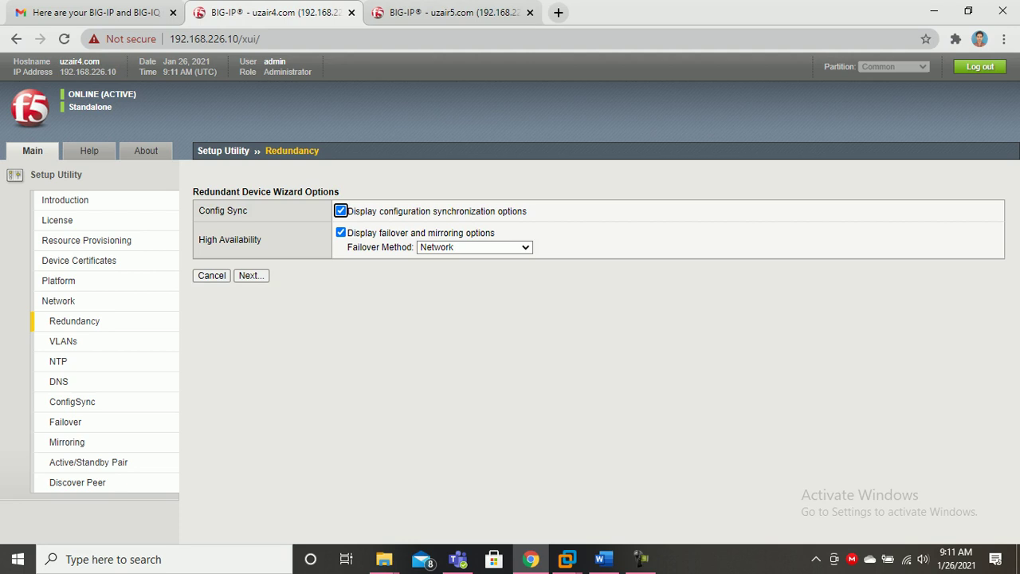
pyautogui.click(475, 247)
pyautogui.click(474, 248)
pyautogui.hotkey('ctrl', 'Tab')
pyautogui.press('Return')
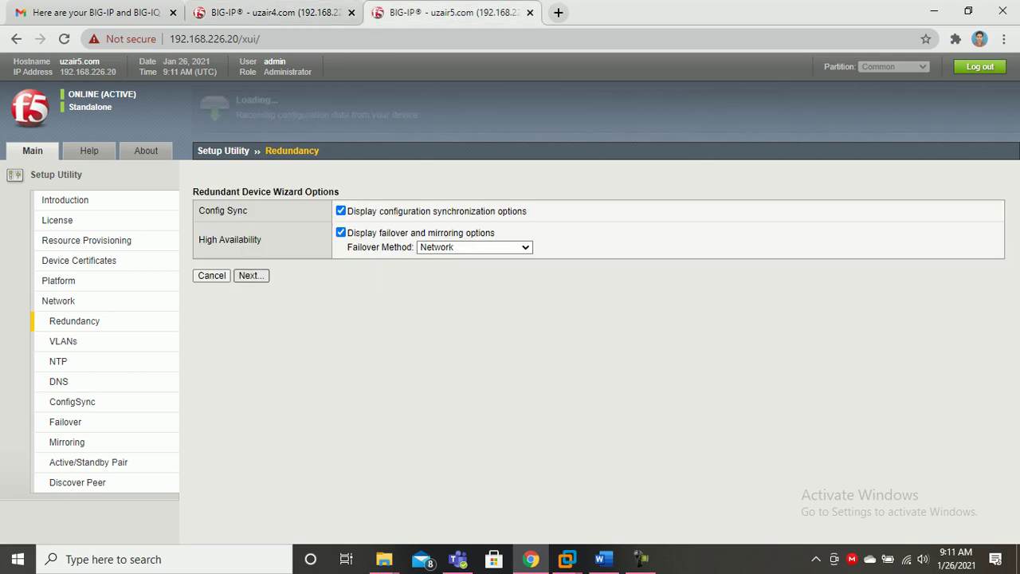
pyautogui.hotkey('ctrl', 'shift', 'Tab')
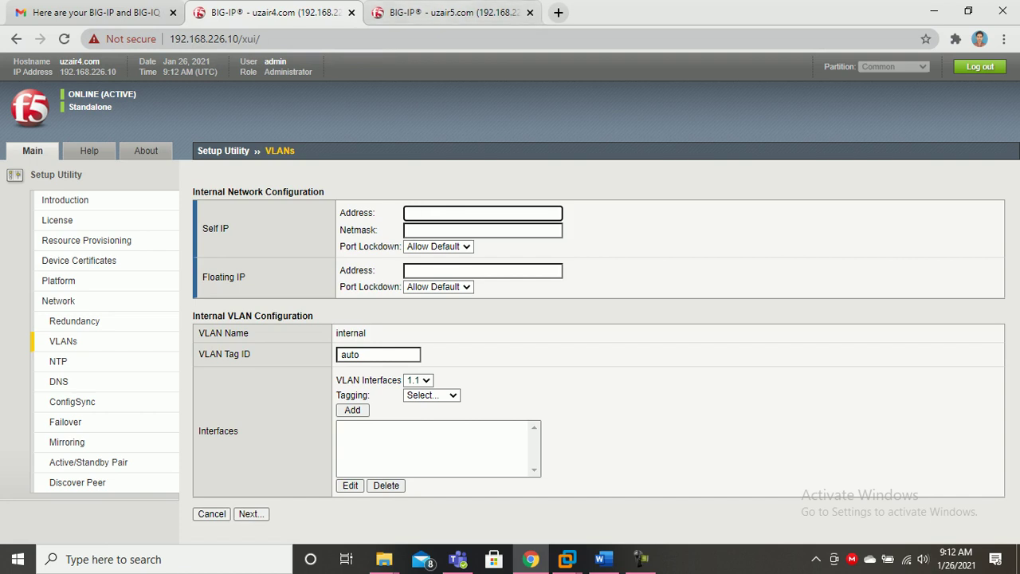
# Set the first device's internal self IP 10.2.0.1, netmask 255.255.255.0 and floating IP 10.2.0.2.
pyautogui.click(604, 560)
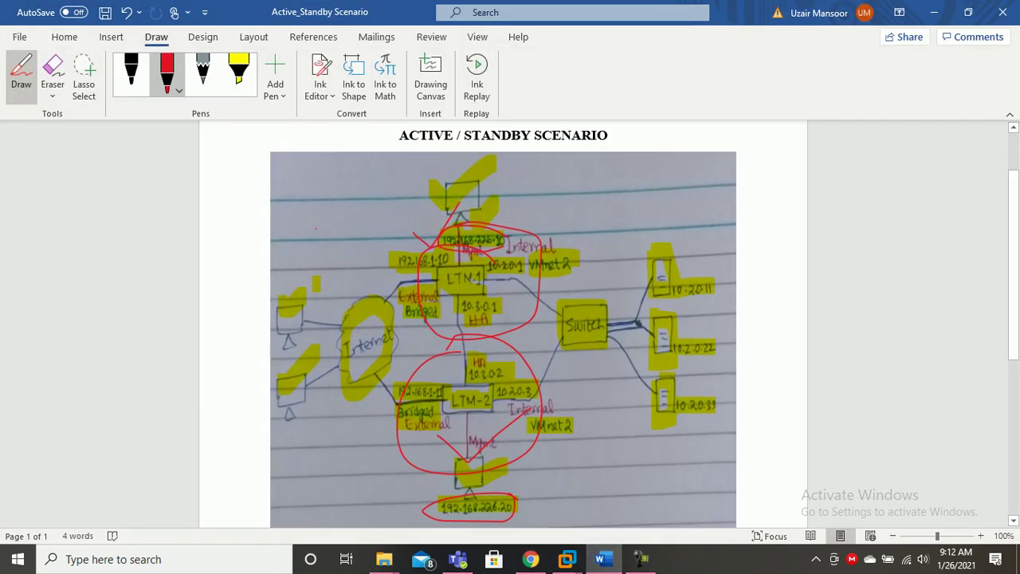
pyautogui.click(604, 560)
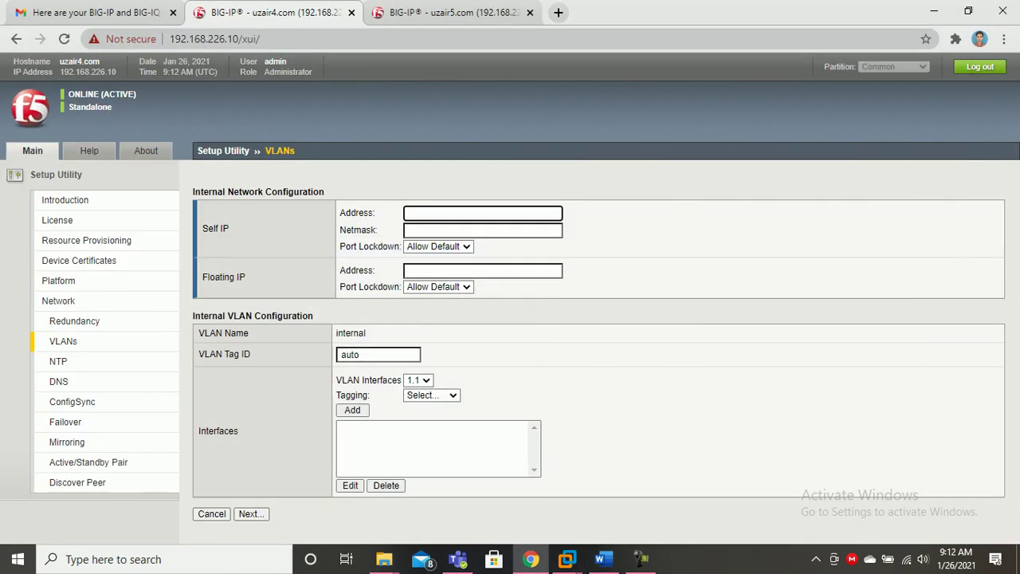
pyautogui.click(483, 214)
pyautogui.write('10')
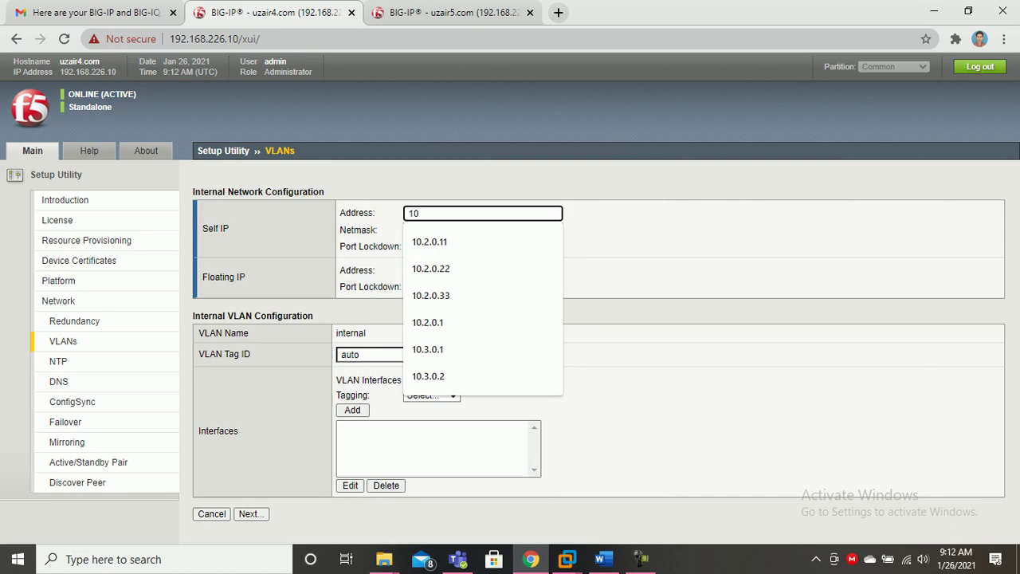
pyautogui.write('.2.0.1')
pyautogui.press('Down')
pyautogui.press('Down')
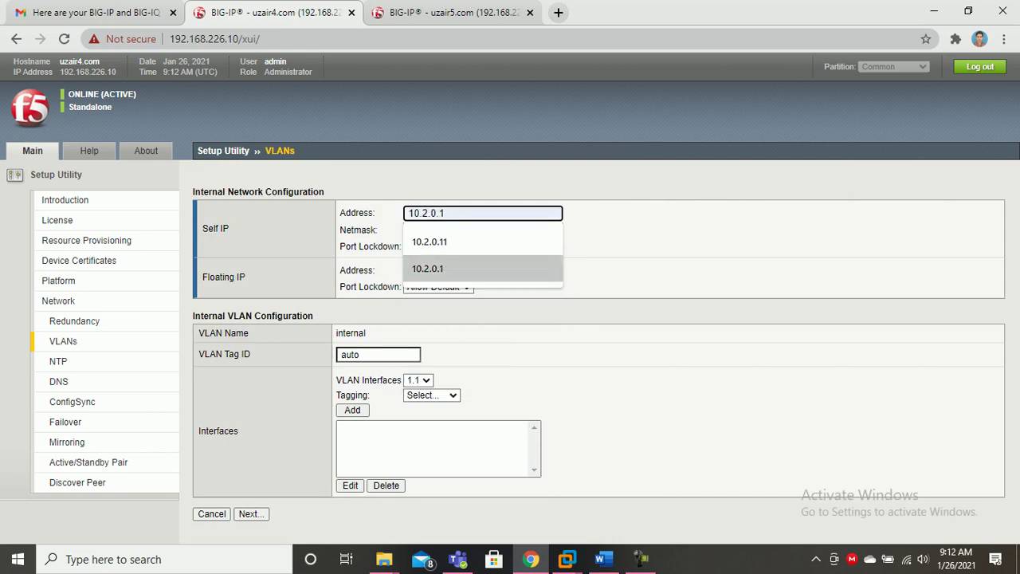
pyautogui.press('Return')
pyautogui.click(482, 229)
pyautogui.press('Down')
pyautogui.press('Return')
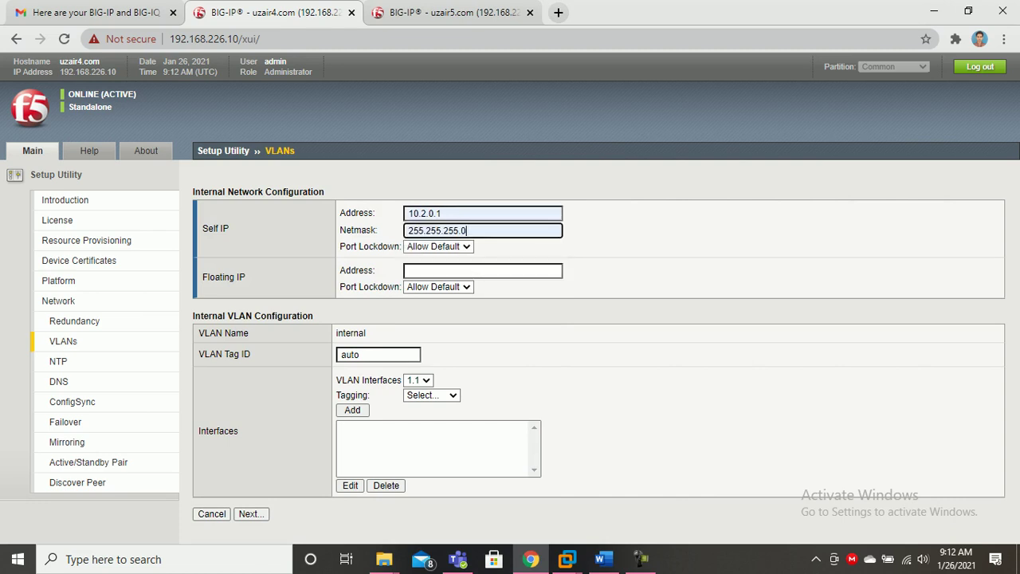
pyautogui.click(409, 271)
pyautogui.press('Down')
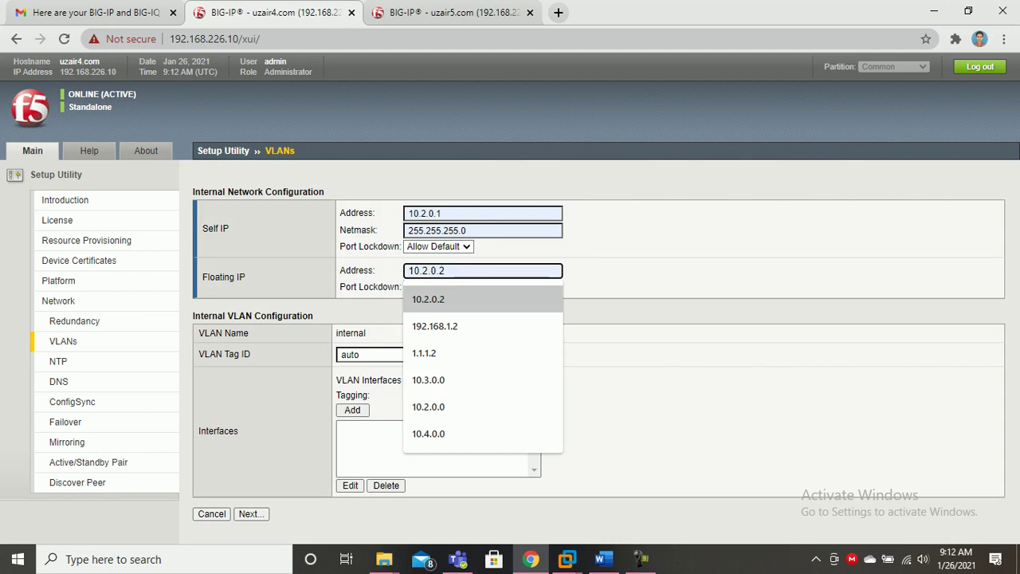
pyautogui.press('Return')
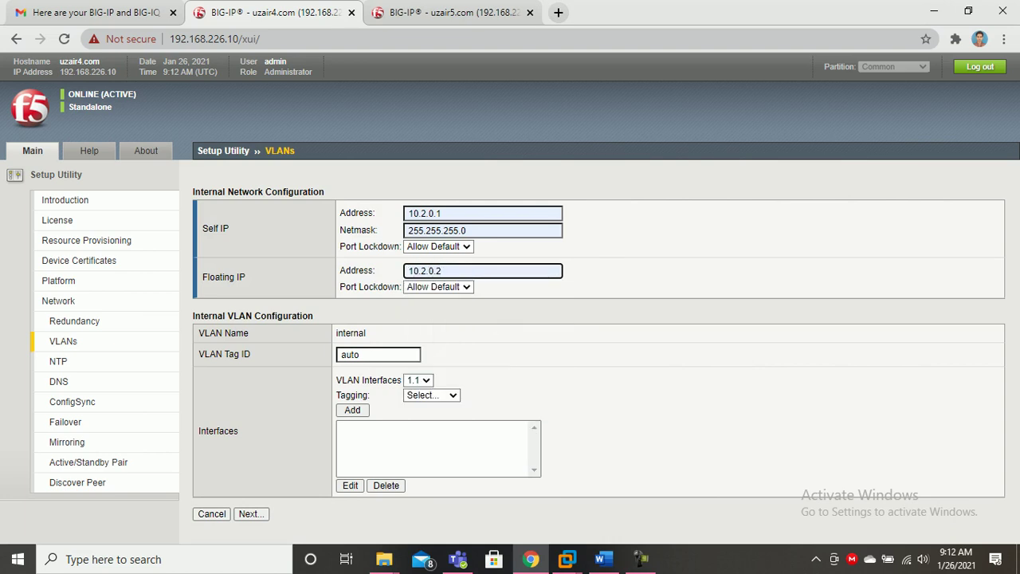
# Set the internal VLAN tag to 10 and add interface 1.2 as untagged.
pyautogui.click(378, 354)
pyautogui.write('10')
pyautogui.click(419, 380)
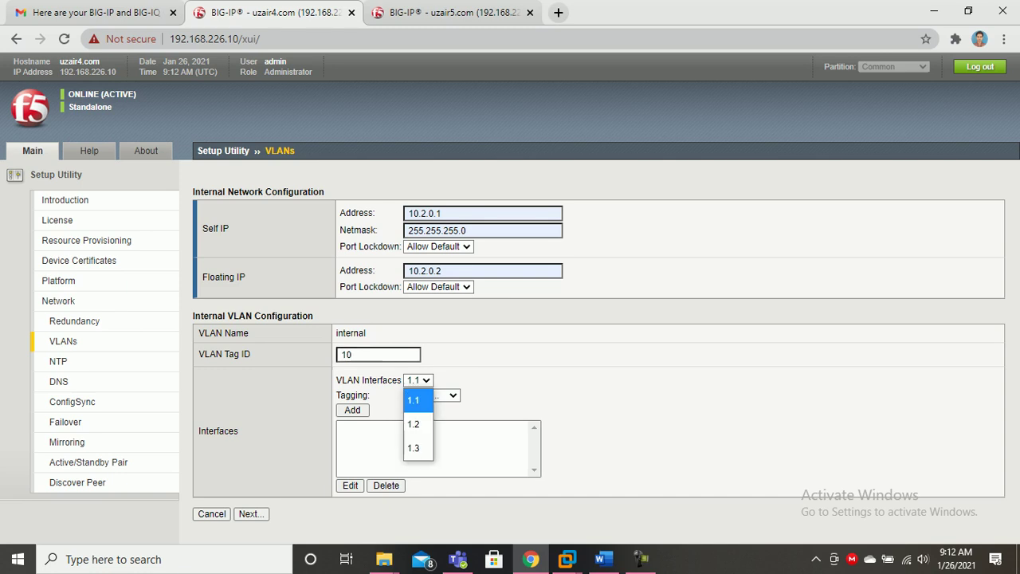
pyautogui.click(415, 424)
pyautogui.click(431, 396)
pyautogui.click(428, 462)
pyautogui.click(352, 410)
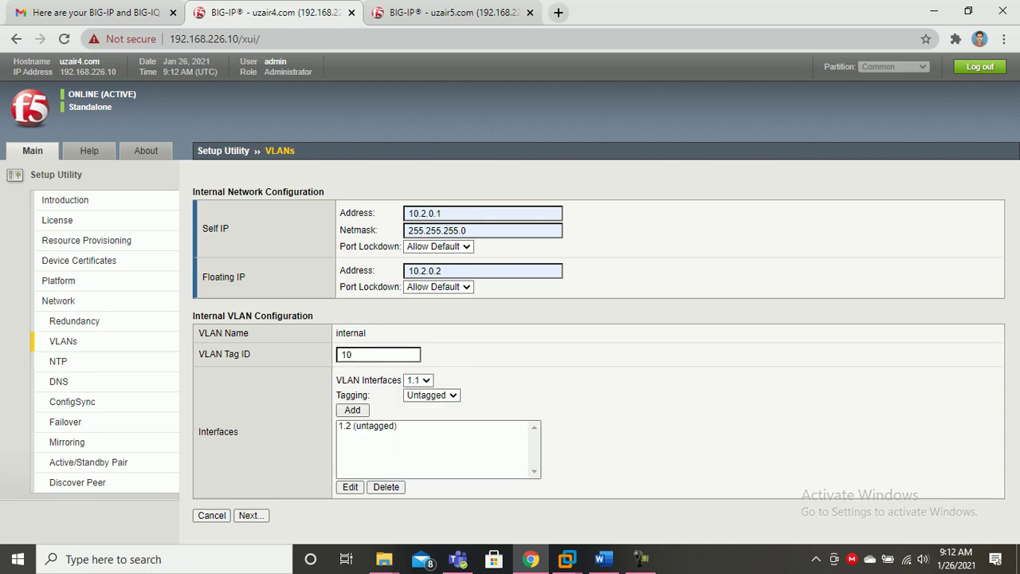
pyautogui.click(447, 12)
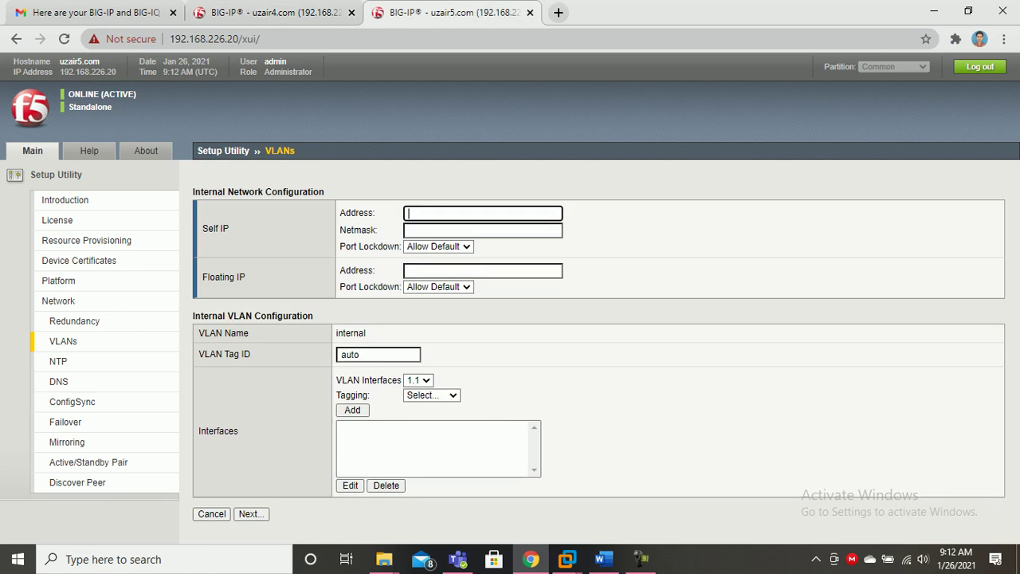
# Set the second device's internal self IP 10.2.0.3, netmask 255.255.255.0 and floating IP 10.2.0.4.
pyautogui.click(482, 213)
pyautogui.write('10.2.')
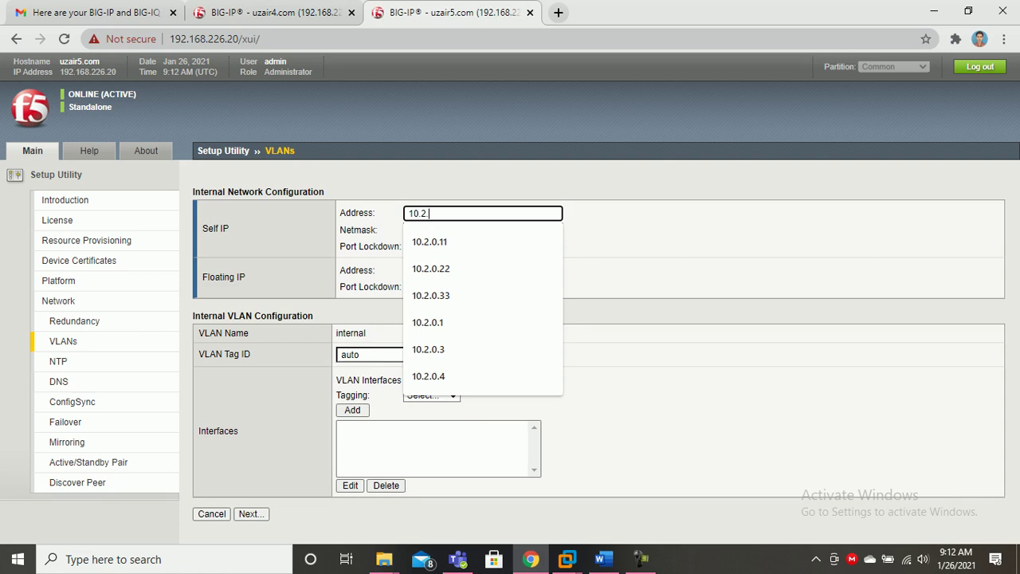
pyautogui.write('0.3')
pyautogui.press('Down')
pyautogui.press('Down')
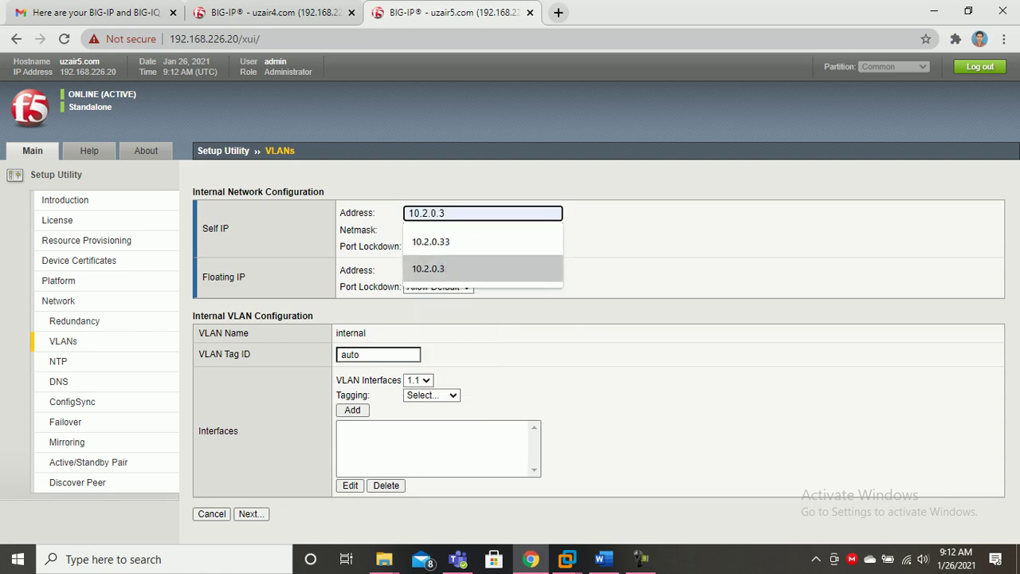
pyautogui.press('Return')
pyautogui.press('Tab')
pyautogui.press('Down')
pyautogui.press('Down')
pyautogui.press('Return')
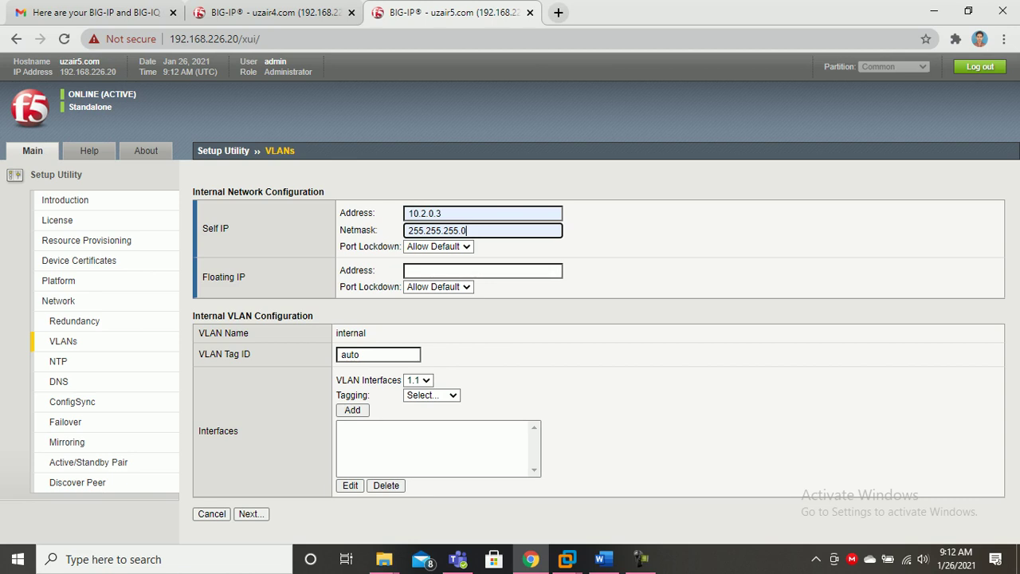
pyautogui.press('Tab')
pyautogui.press('Tab')
pyautogui.press('Down')
pyautogui.press('Down')
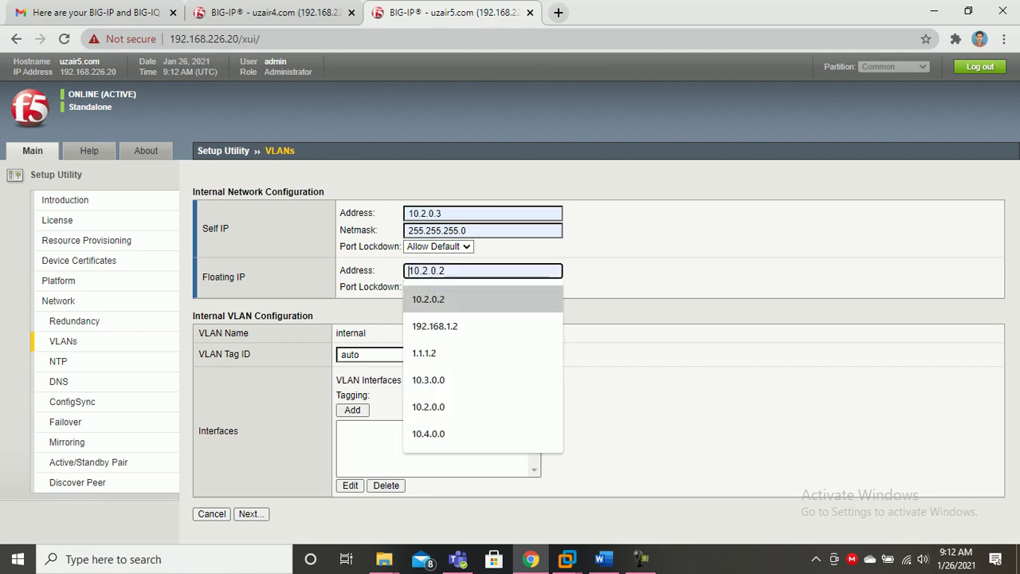
pyautogui.press('Return')
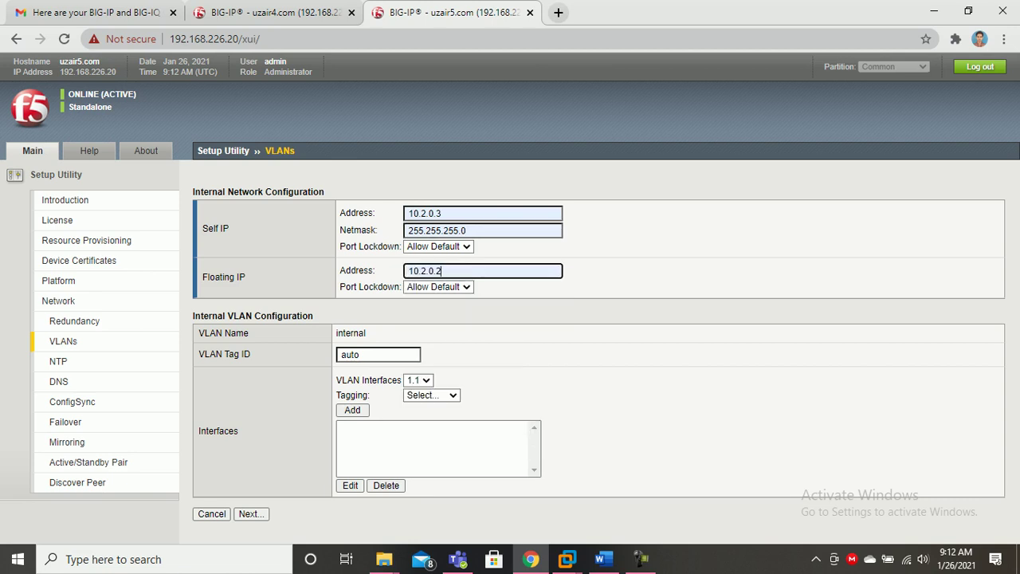
pyautogui.press('BackSpace')
pyautogui.write('4')
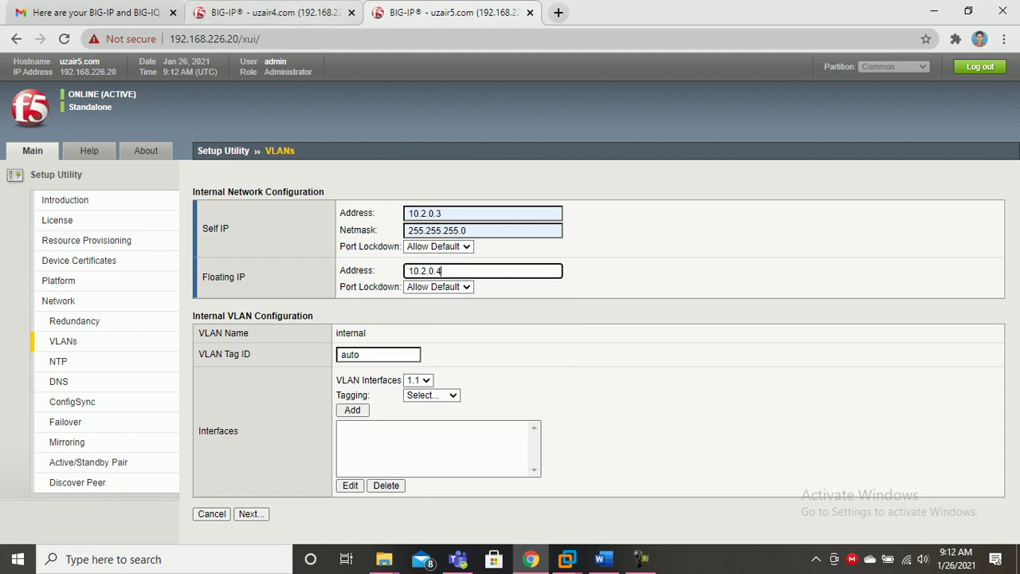
pyautogui.click(275, 13)
pyautogui.click(431, 13)
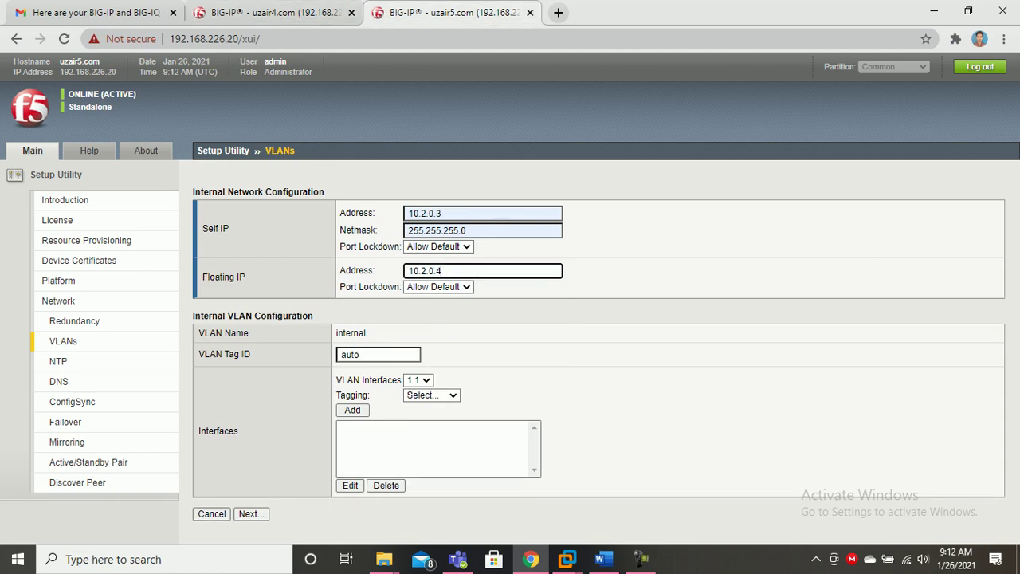
# Give the second device's internal VLAN tag 10 with untagged interface 1.2, and submit it.
pyautogui.doubleClick(359, 355)
pyautogui.write('10')
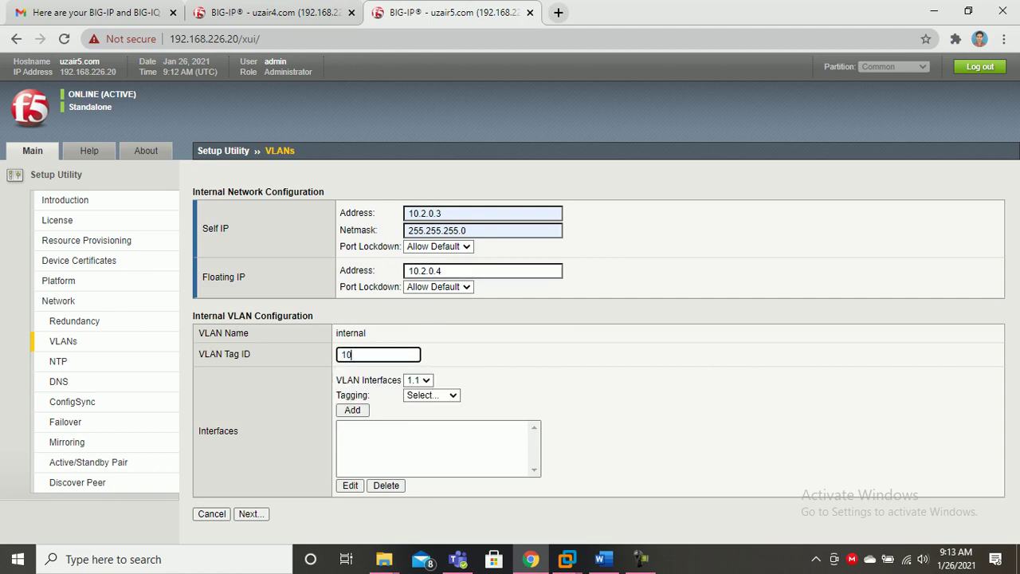
pyautogui.click(275, 13)
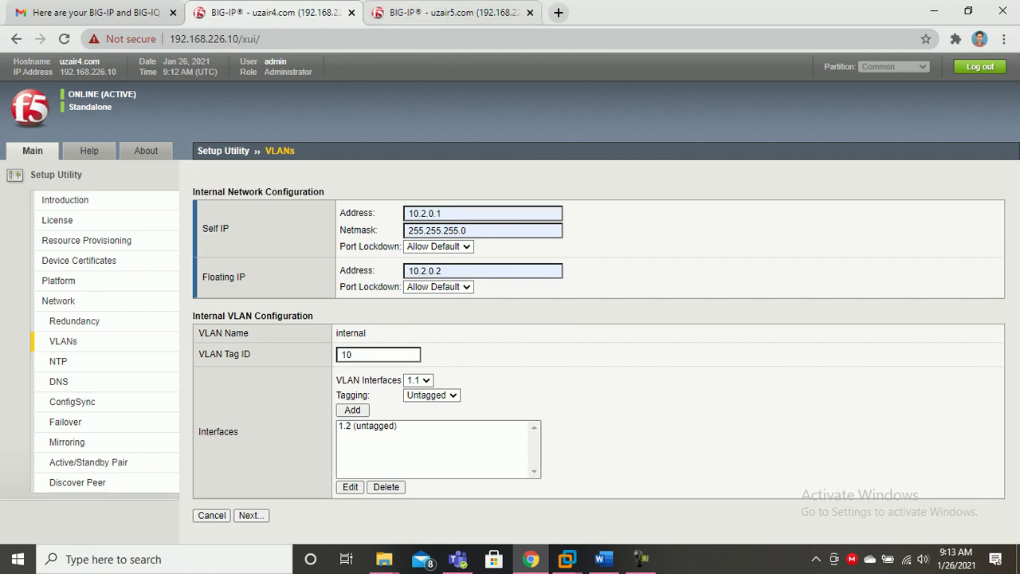
pyautogui.click(451, 13)
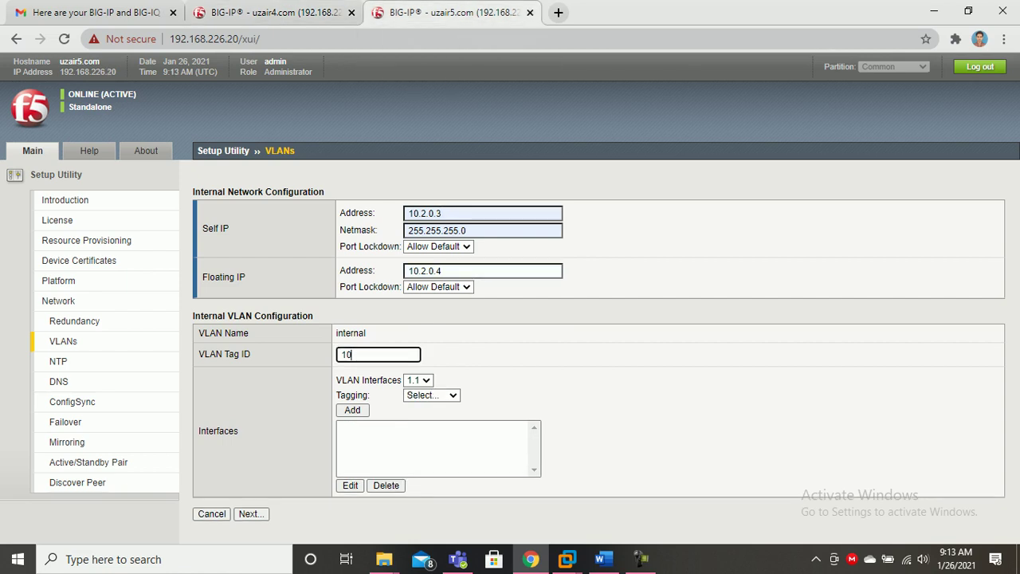
pyautogui.click(419, 381)
pyautogui.click(413, 424)
pyautogui.click(431, 396)
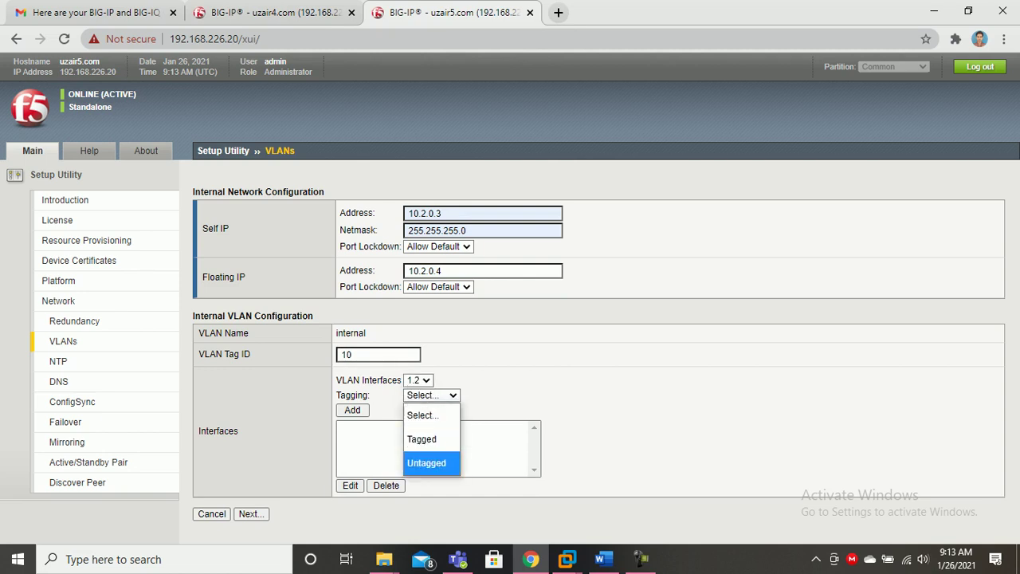
pyautogui.click(426, 463)
pyautogui.click(352, 409)
pyautogui.click(250, 515)
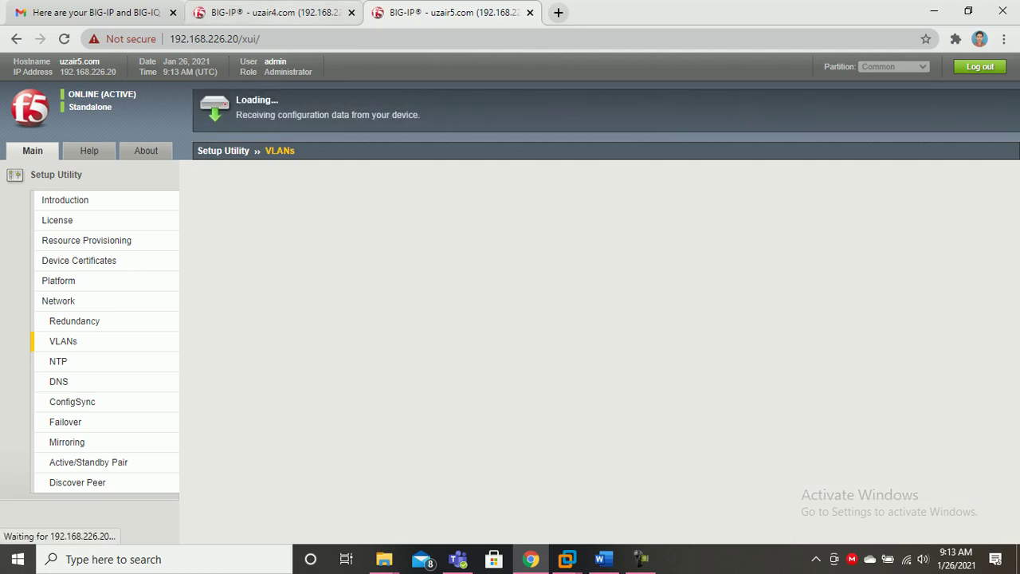
pyautogui.click(276, 13)
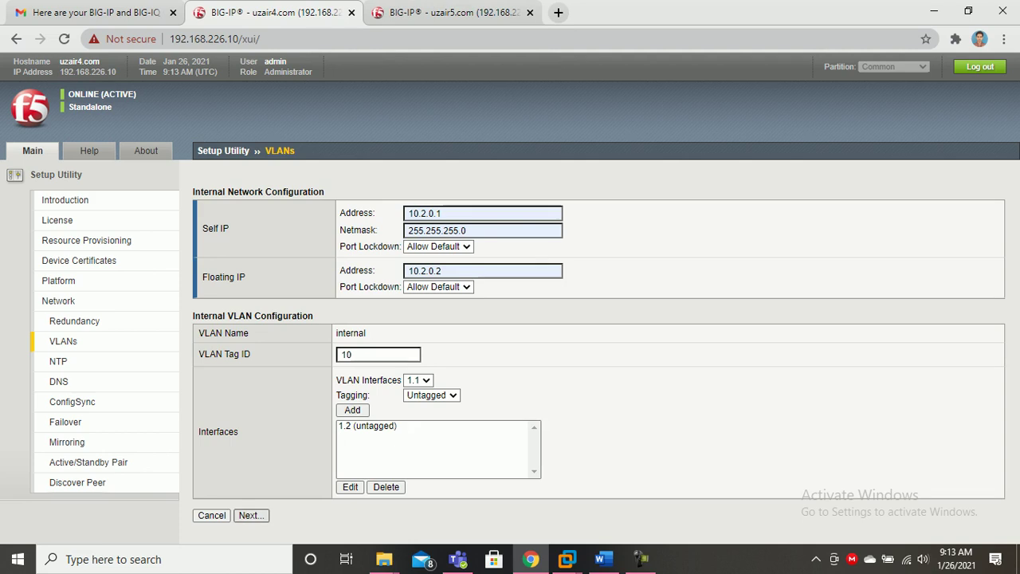
# Submit the first device's internal network and set external self IP 192.168.1.10 with netmask 255.255.255.0.
pyautogui.click(251, 516)
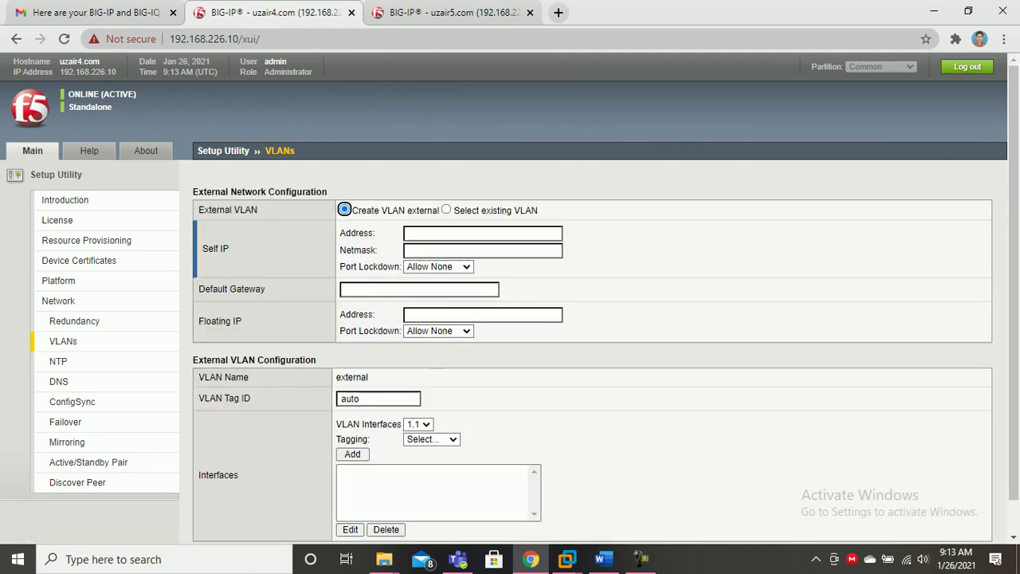
pyautogui.click(483, 233)
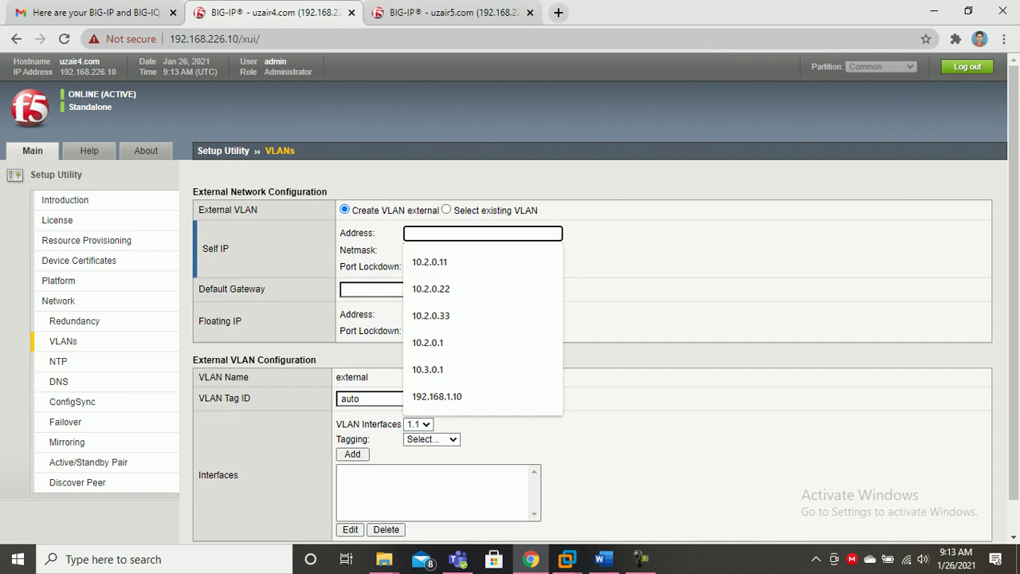
pyautogui.press('Down')
pyautogui.press('Down')
pyautogui.press('Down')
pyautogui.press('Down')
pyautogui.press('Down')
pyautogui.press('Down')
pyautogui.press('Return')
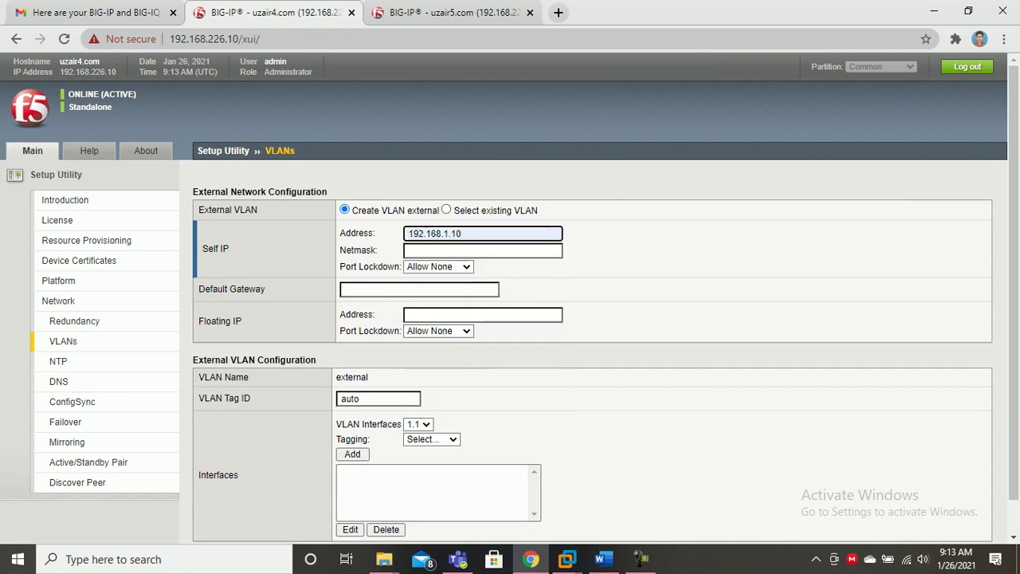
pyautogui.press('Tab')
pyautogui.press('Down')
pyautogui.press('Down')
pyautogui.press('Return')
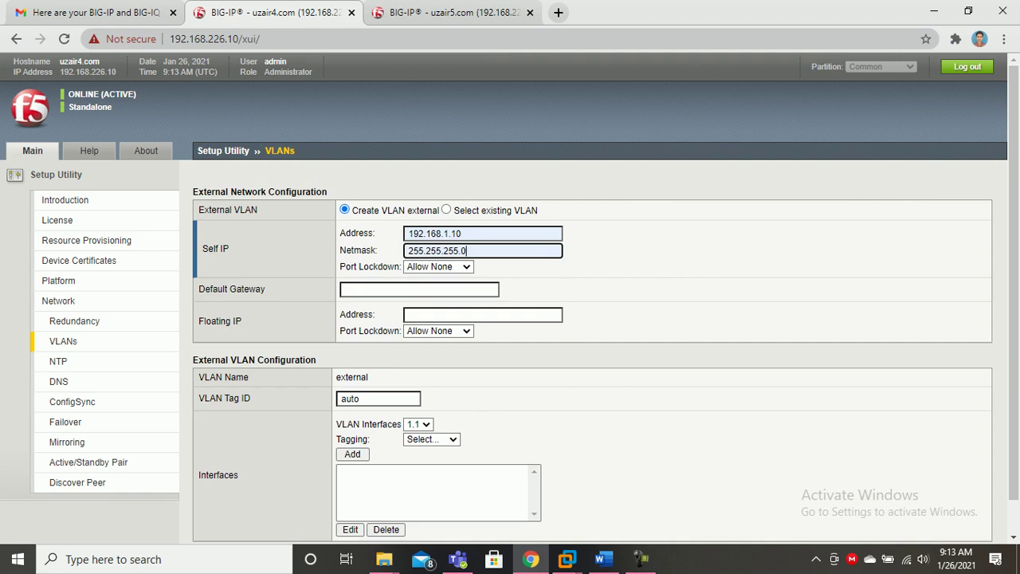
# Set the external default gateway to 192.168.1.100 and bring up the Word network diagram.
pyautogui.click(419, 290)
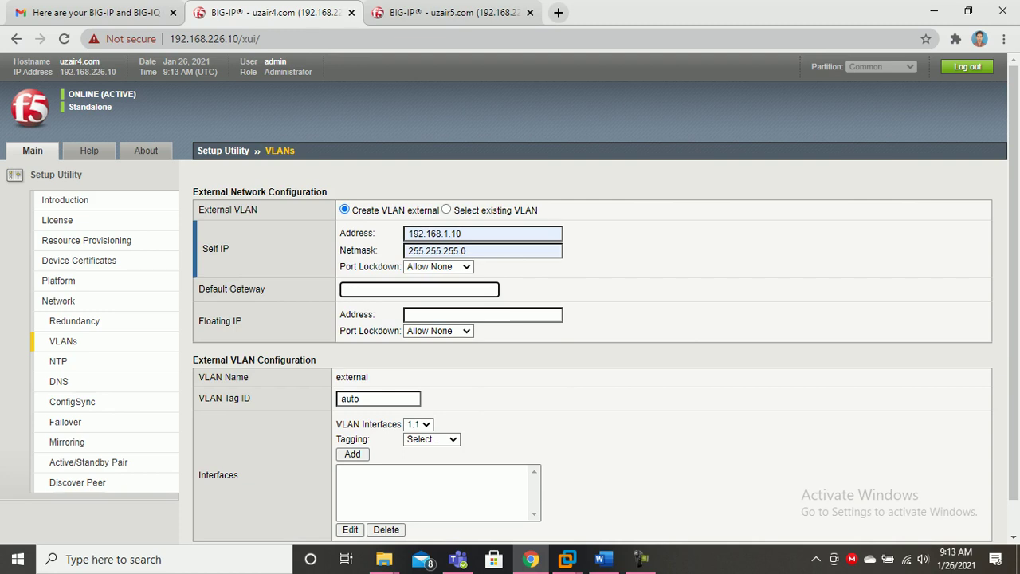
pyautogui.write('192.')
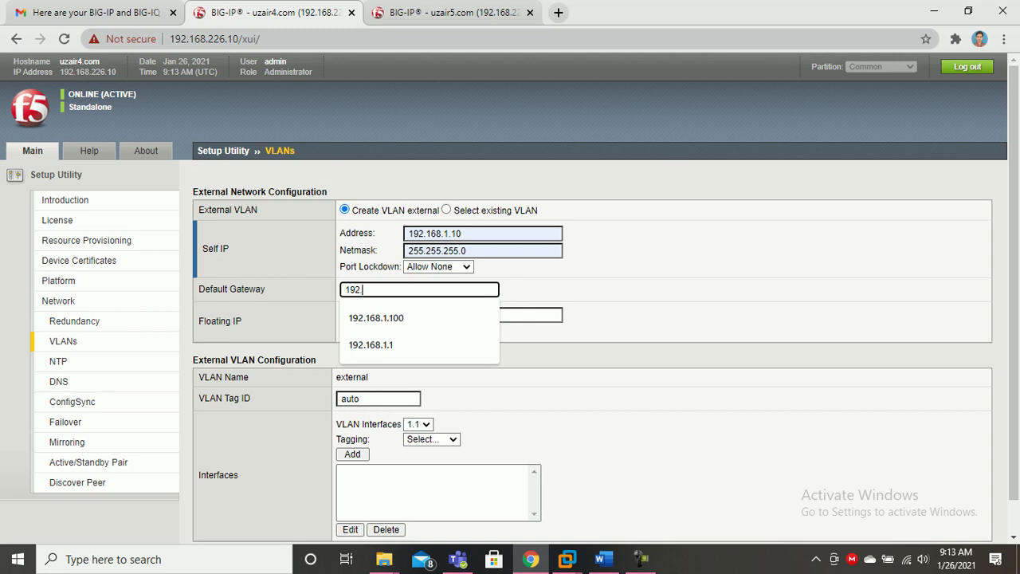
pyautogui.press('Down')
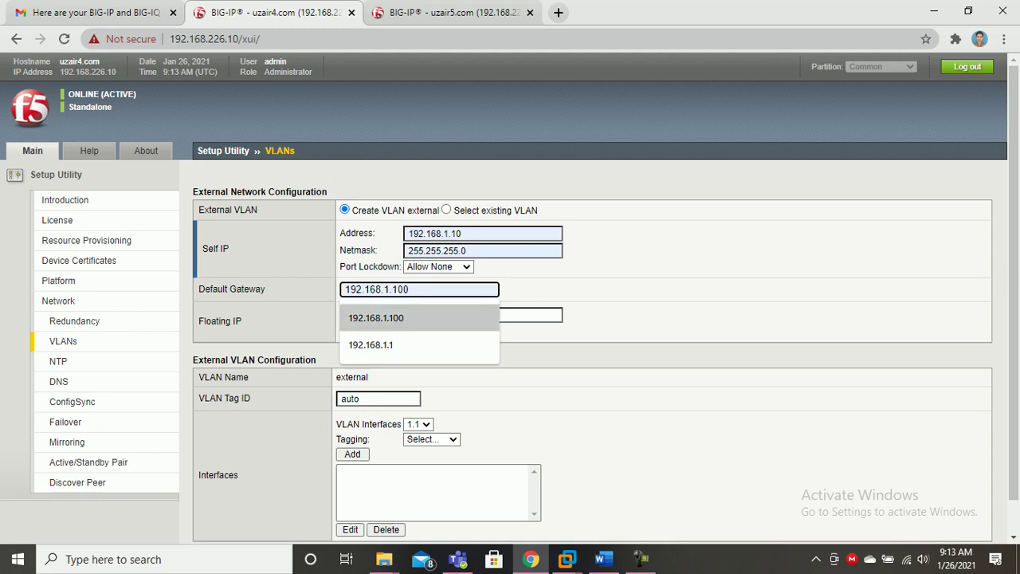
pyautogui.press('Return')
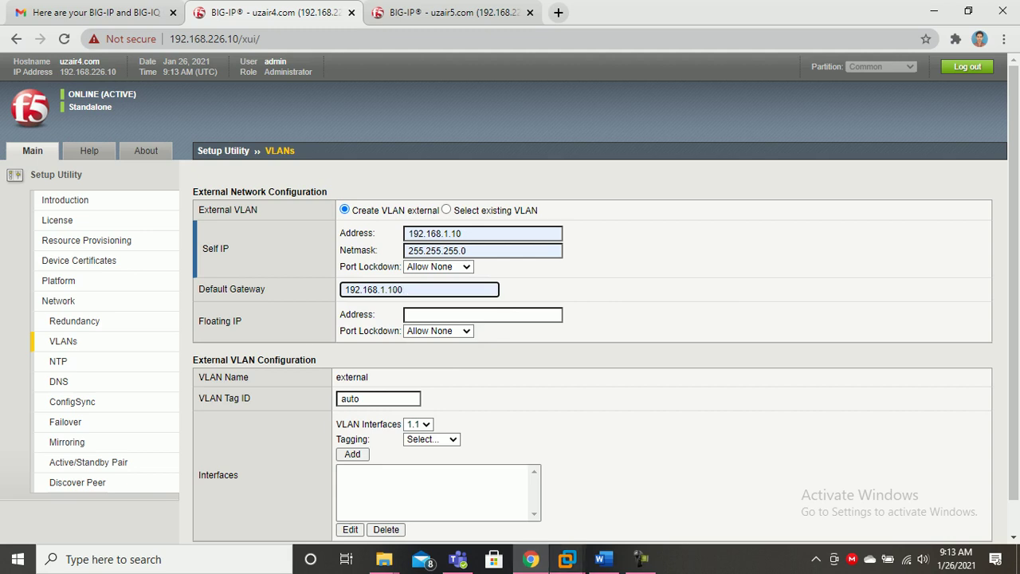
pyautogui.click(603, 559)
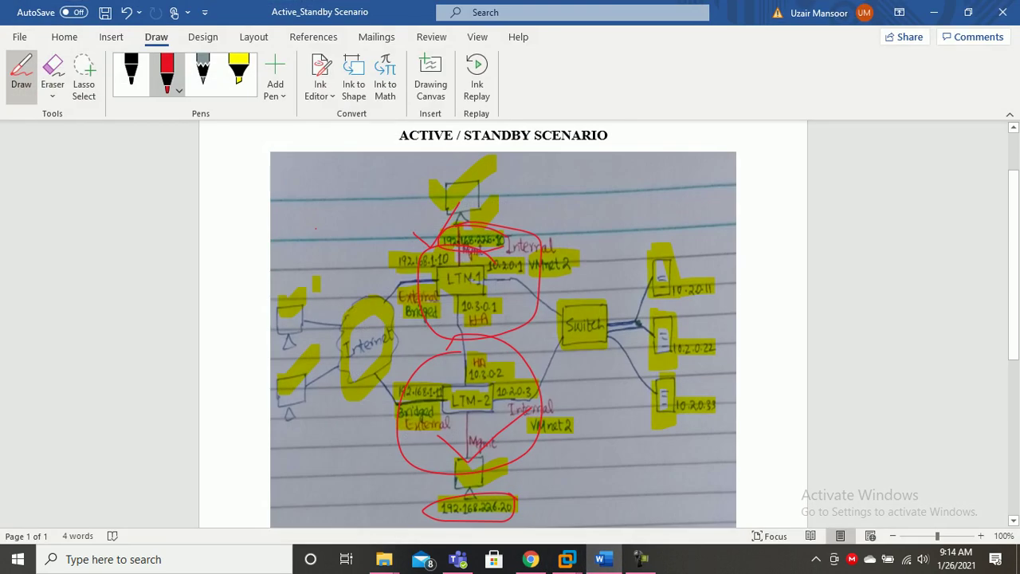
# Circle the diagram's upper-left PC in red ink and return to the BIG-IP page.
pyautogui.click(166, 72)
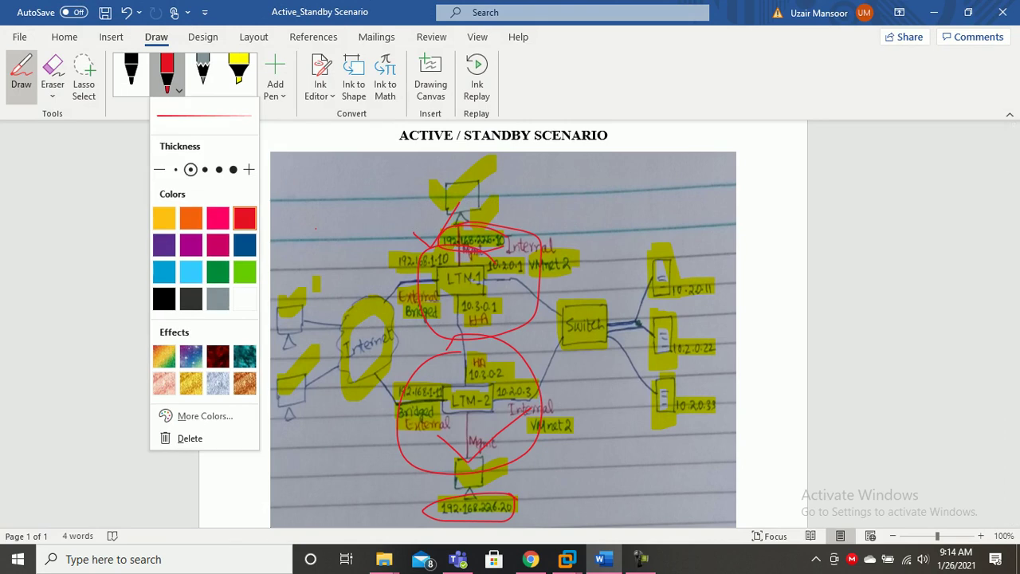
pyautogui.click(244, 219)
pyautogui.moveTo(290, 279)
pyautogui.mouseDown()
pyautogui.moveTo(308, 320)
pyautogui.moveTo(280, 317)
pyautogui.moveTo(308, 313)
pyautogui.moveTo(275, 335)
pyautogui.moveTo(287, 267)
pyautogui.mouseUp()
pyautogui.moveTo(281, 306)
pyautogui.mouseDown()
pyautogui.moveTo(289, 327)
pyautogui.moveTo(276, 320)
pyautogui.moveTo(276, 363)
pyautogui.mouseUp()
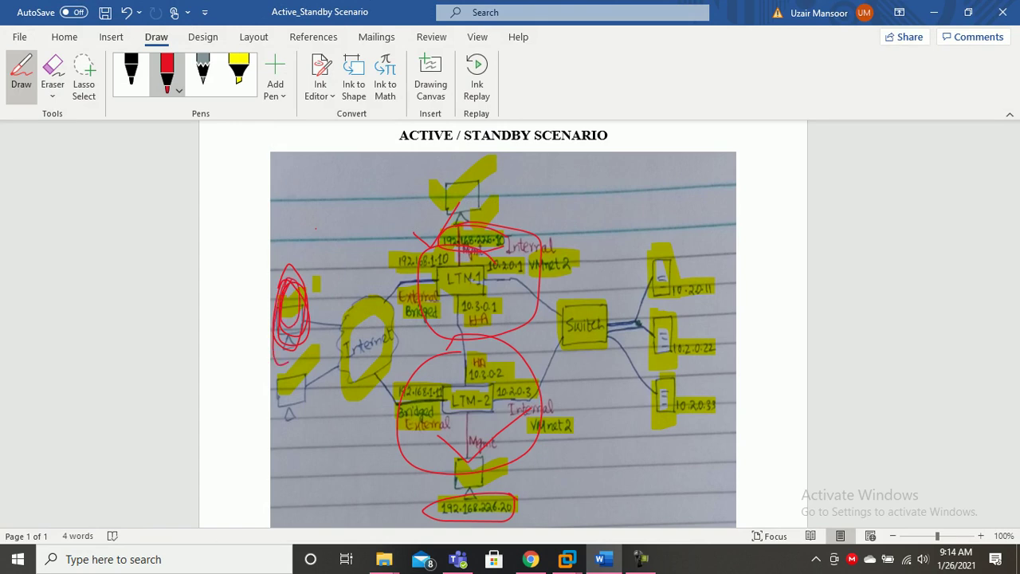
pyautogui.click(530, 558)
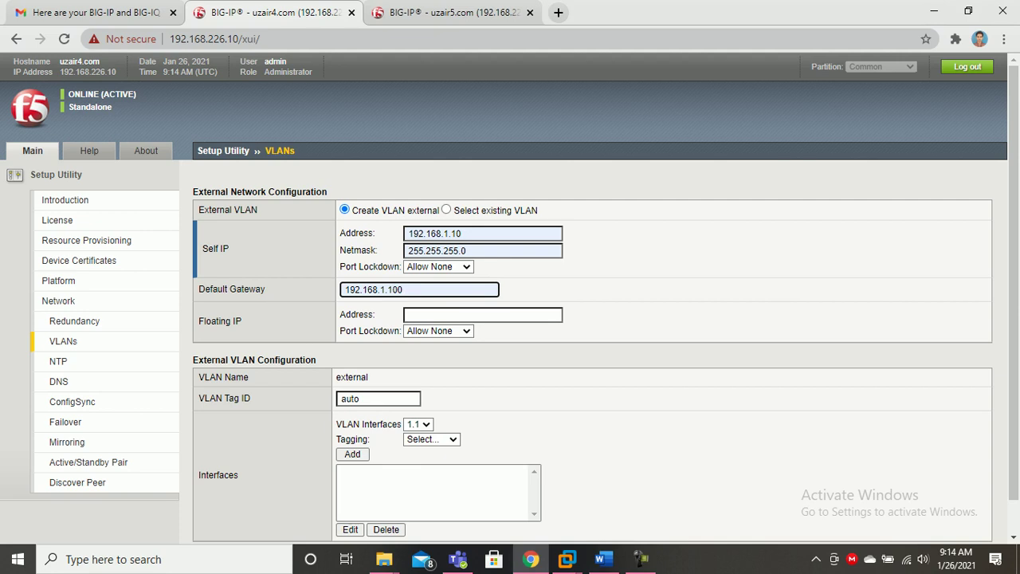
# Give the first device's external VLAN floating IP 192.168.1.2, tag 20 and untagged interface 1.1.
pyautogui.click(483, 314)
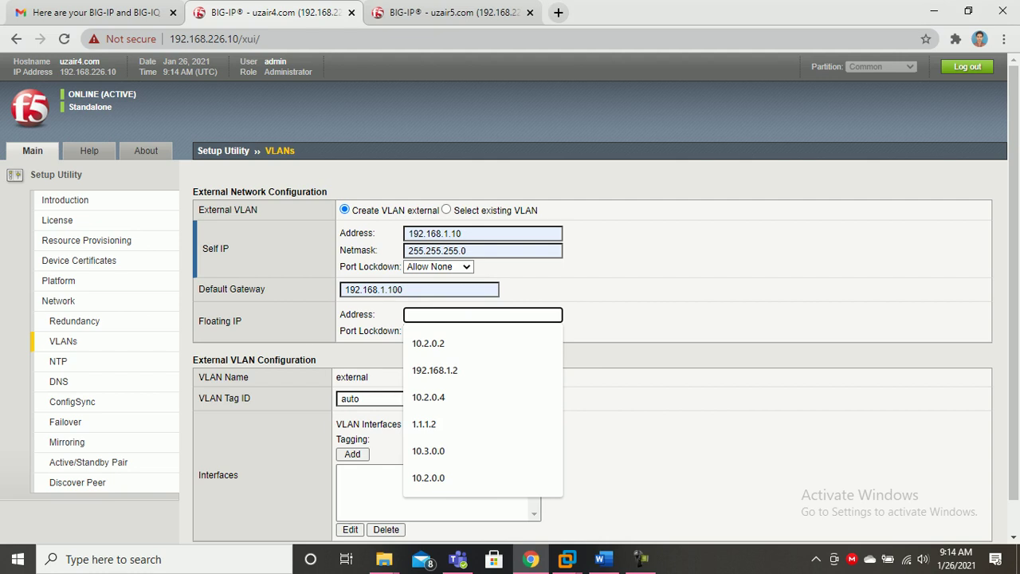
pyautogui.click(435, 370)
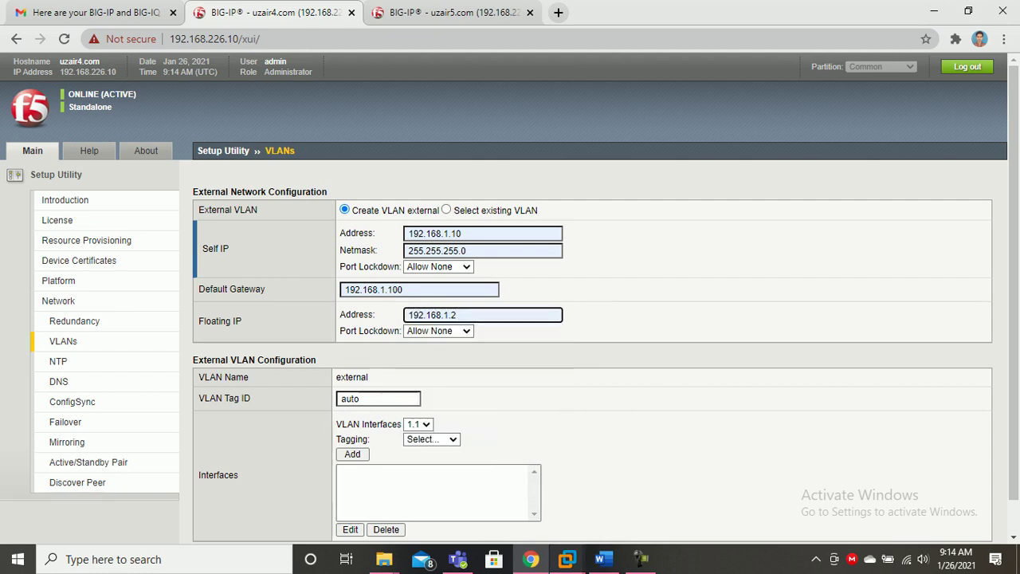
pyautogui.moveTo(566, 559)
pyautogui.click(438, 330)
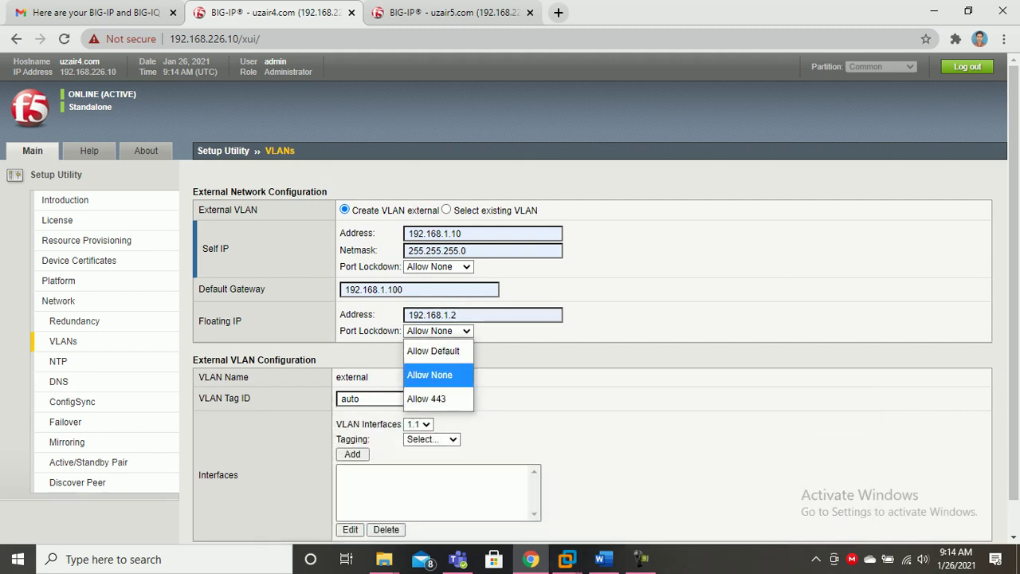
pyautogui.press('Return')
pyautogui.press('Tab')
pyautogui.write('20')
pyautogui.click(419, 425)
pyautogui.click(417, 444)
pyautogui.click(431, 440)
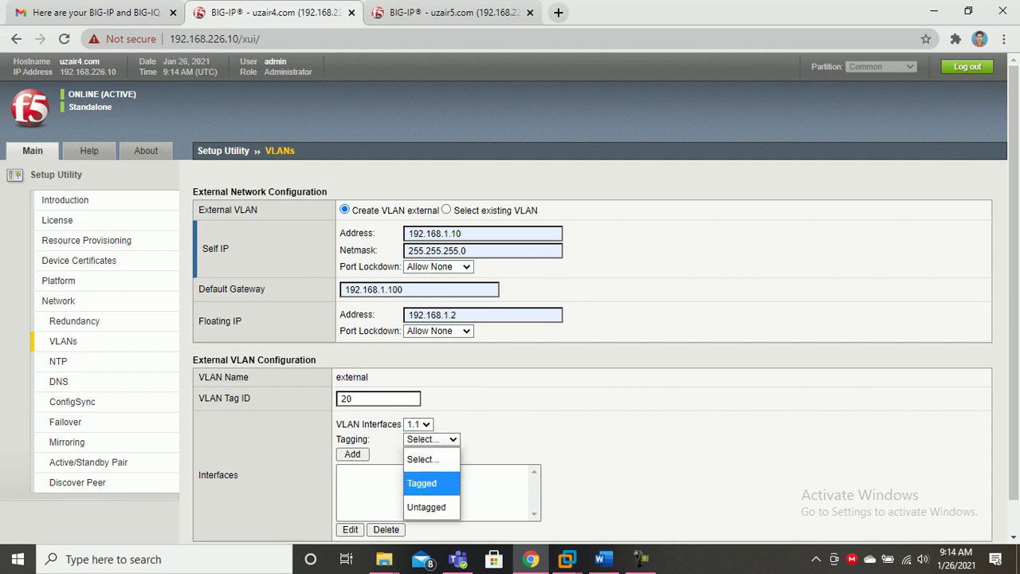
pyautogui.click(427, 507)
pyautogui.click(353, 454)
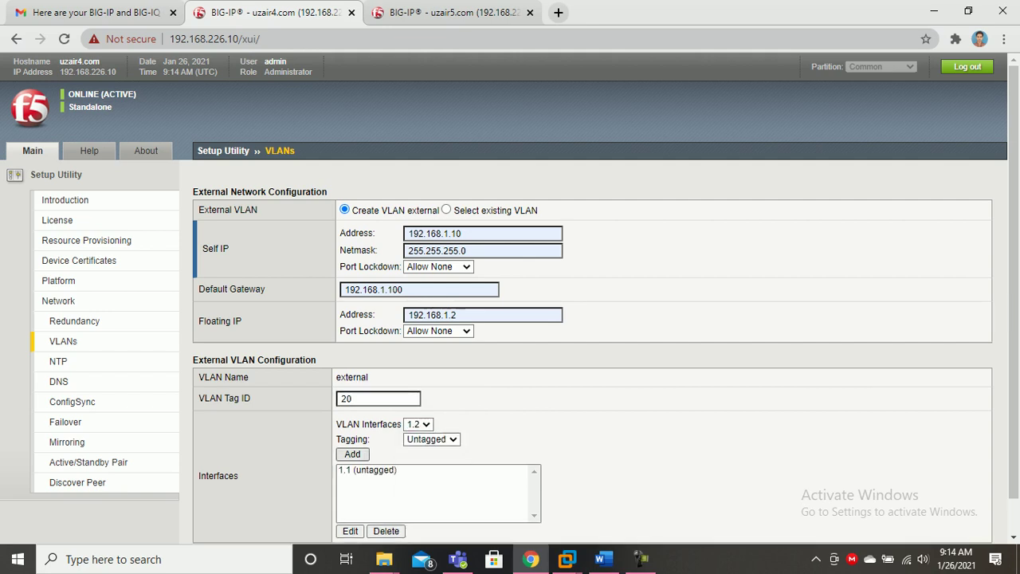
pyautogui.scroll(-1, 353, 454)
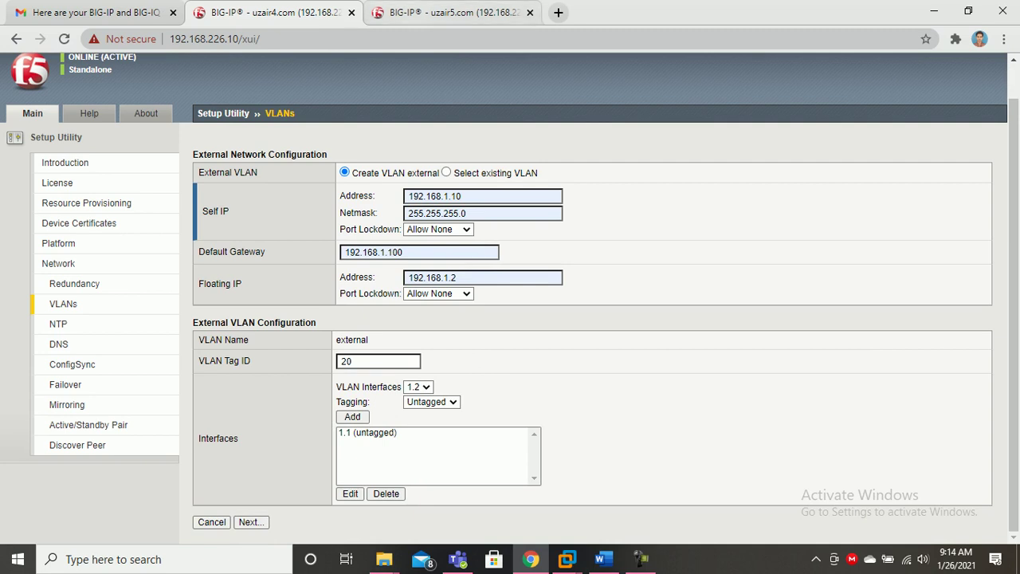
# Enter 192.168.1.11 as the second device's external self IP.
pyautogui.click(447, 13)
pyautogui.click(482, 233)
pyautogui.press('Down')
pyautogui.press('Down')
pyautogui.press('Down')
pyautogui.press('Down')
pyautogui.press('Down')
pyautogui.press('Down')
pyautogui.press('Return')
pyautogui.press('BackSpace')
pyautogui.write('192.168.1.11')
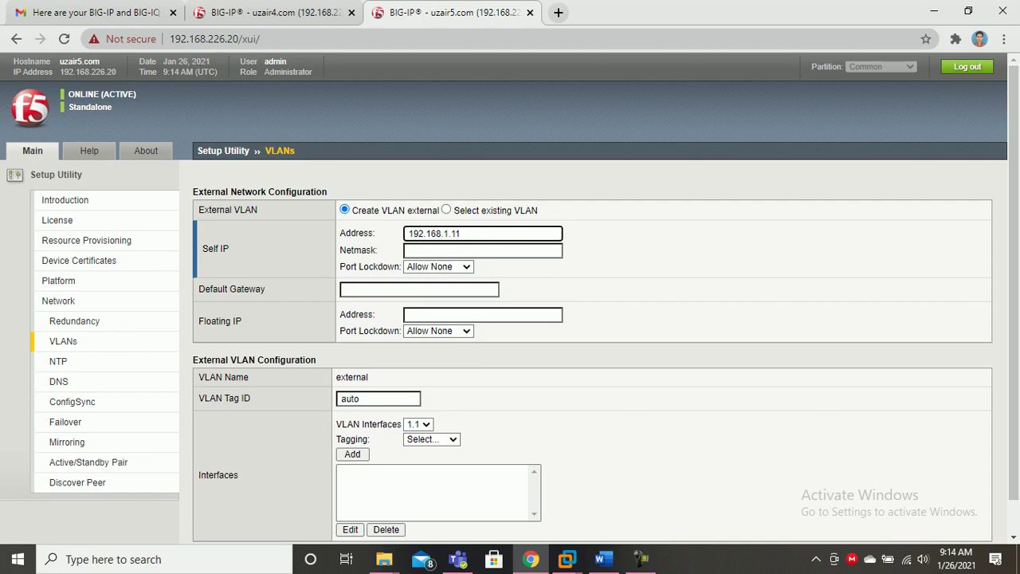
# Set the second device's external netmask 255.255.255.0 and default gateway 192.168.1.100.
pyautogui.press('Tab')
pyautogui.press('Down')
pyautogui.press('Down')
pyautogui.press('Return')
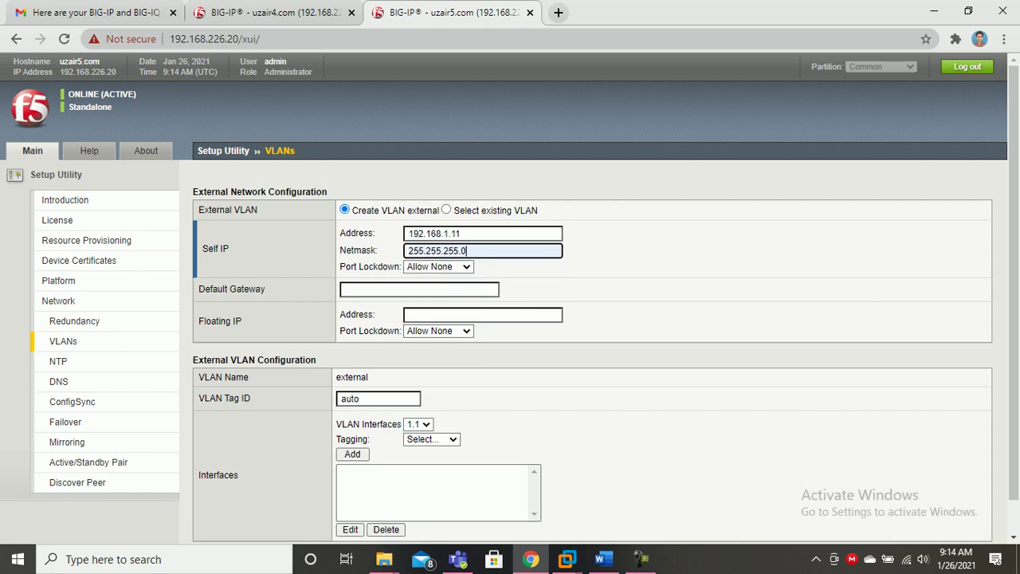
pyautogui.press('Tab')
pyautogui.press('Down')
pyautogui.press('Down')
pyautogui.press('Return')
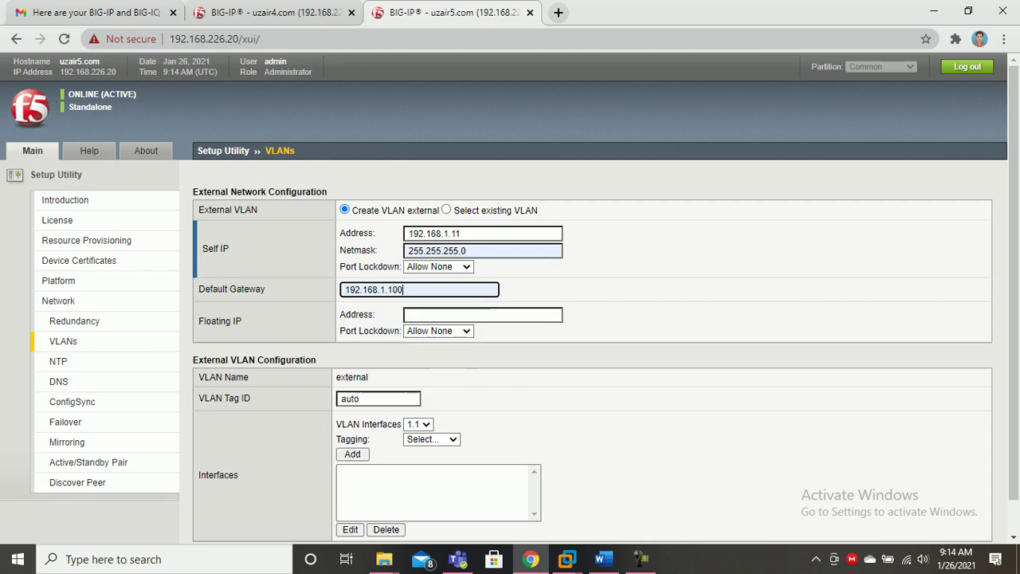
pyautogui.press('Tab')
pyautogui.press('Down')
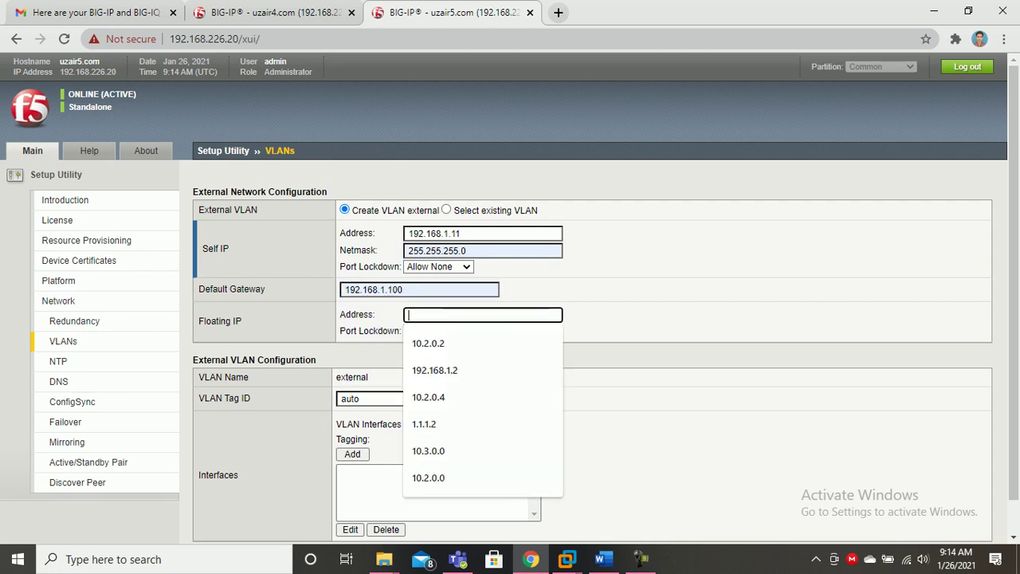
pyautogui.click(602, 559)
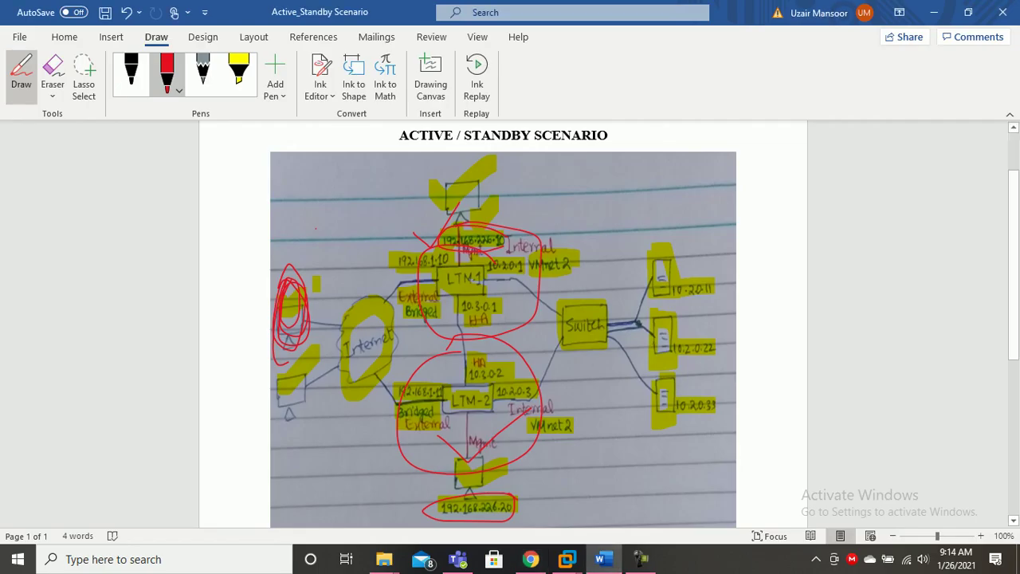
pyautogui.moveTo(602, 559)
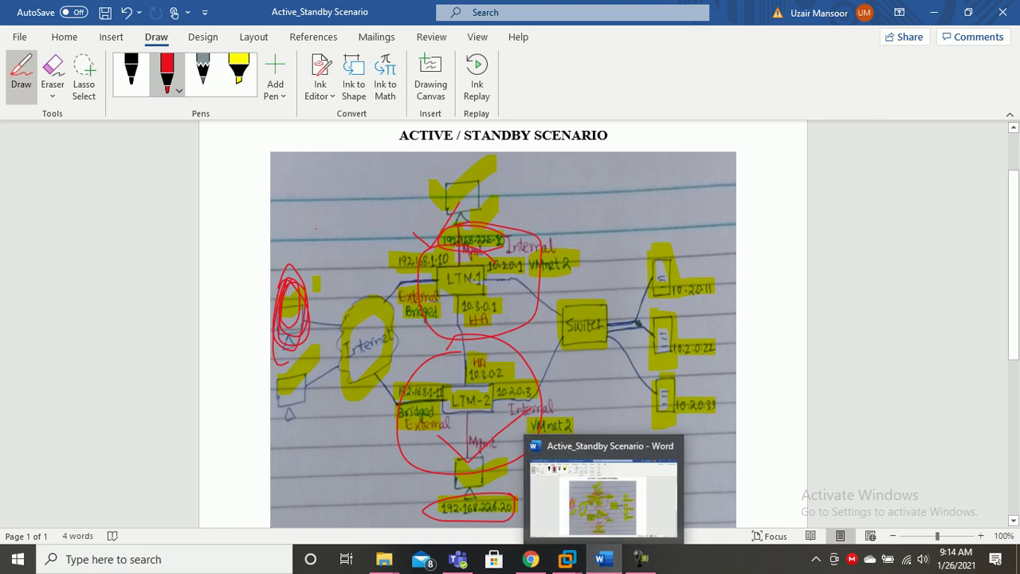
pyautogui.click(603, 558)
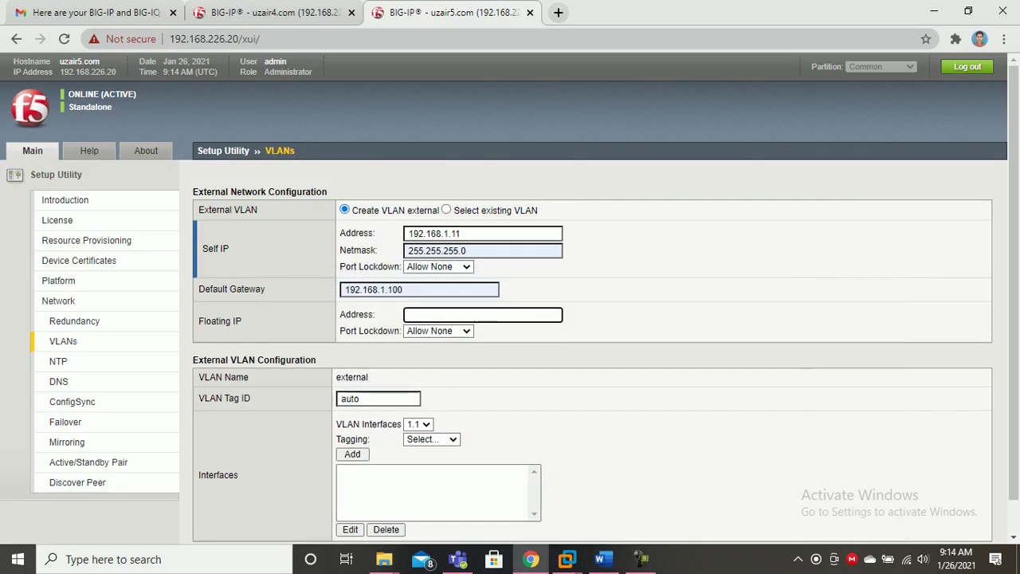
# Give the second device's external VLAN floating IP 192.168.1.3, tag 20 and untagged interface 1.1.
pyautogui.press('Down')
pyautogui.press('Down')
pyautogui.press('Down')
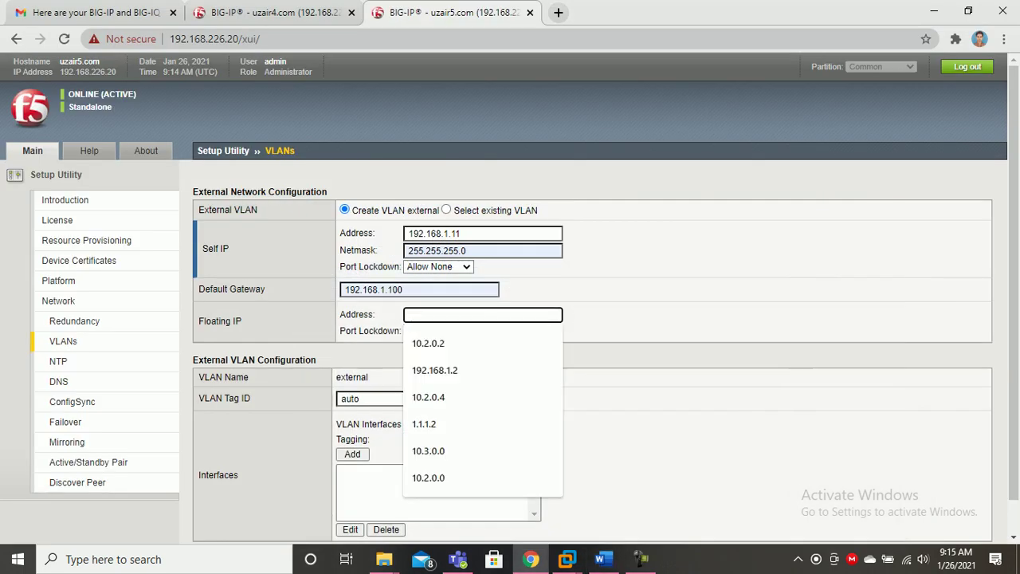
pyautogui.press('Return')
pyautogui.press('BackSpace')
pyautogui.write('3')
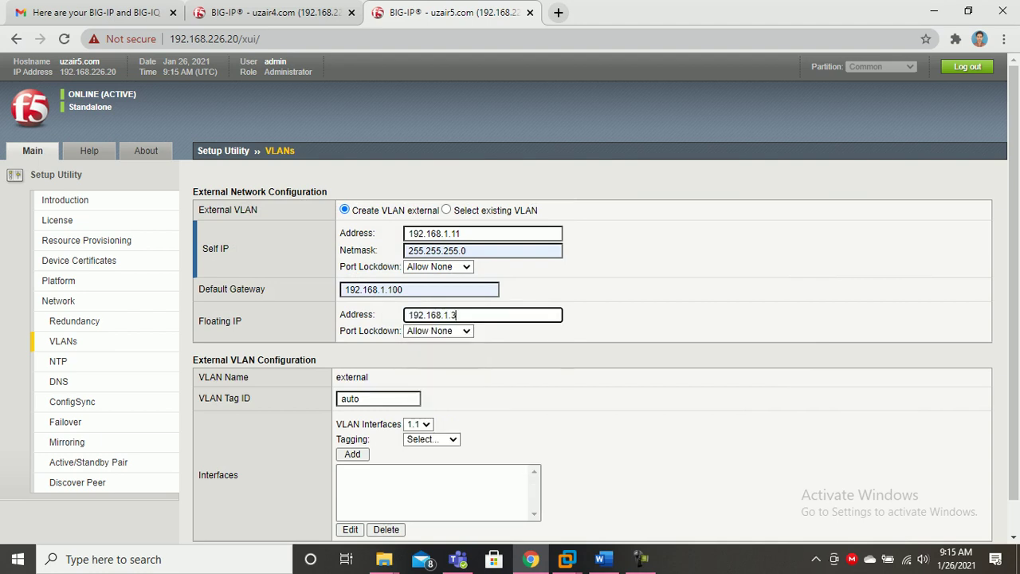
pyautogui.doubleClick(358, 398)
pyautogui.write('20')
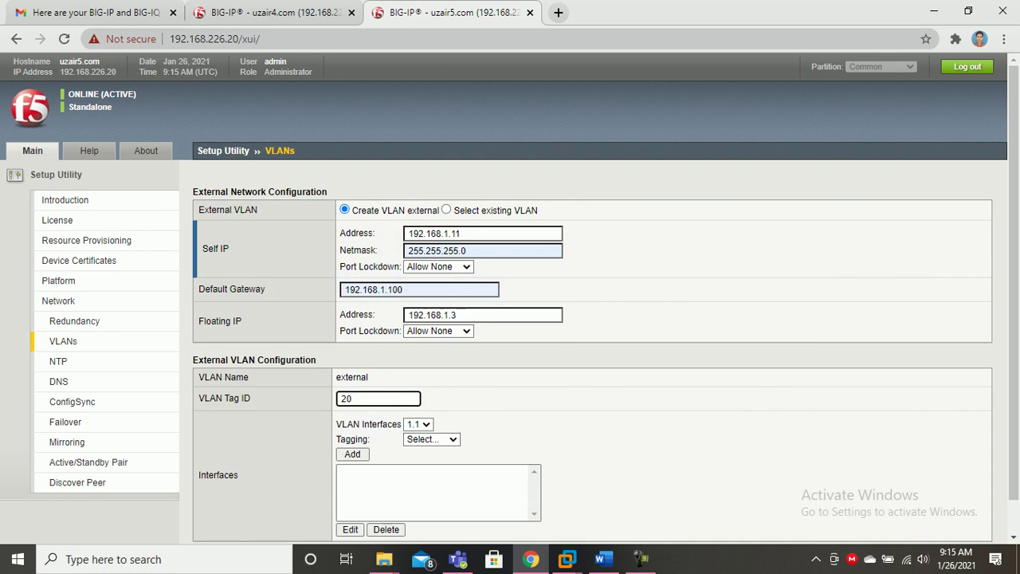
pyautogui.scroll(-1, 510, 295)
pyautogui.click(417, 388)
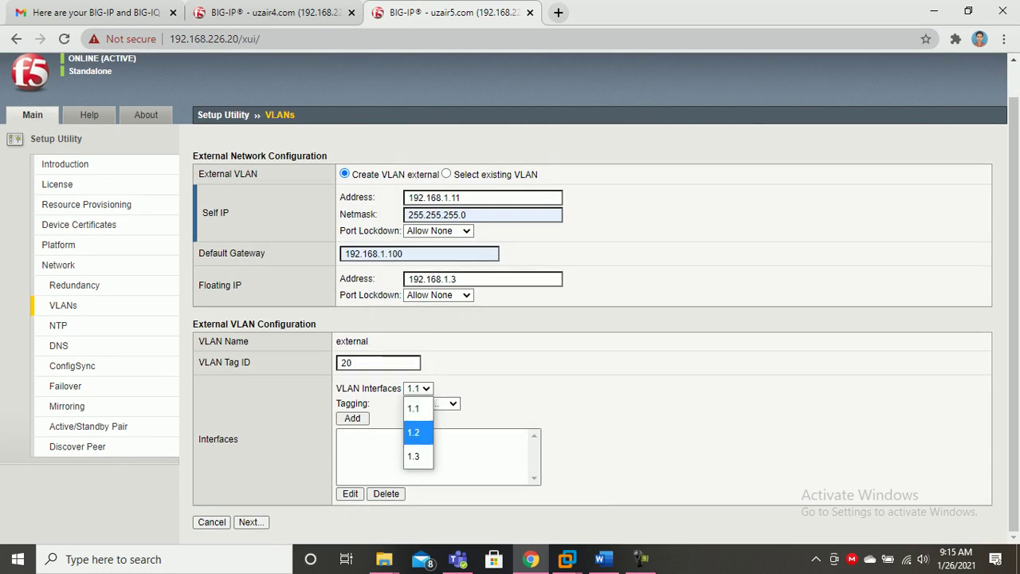
pyautogui.click(415, 407)
pyautogui.click(432, 404)
pyautogui.click(427, 471)
pyautogui.click(353, 418)
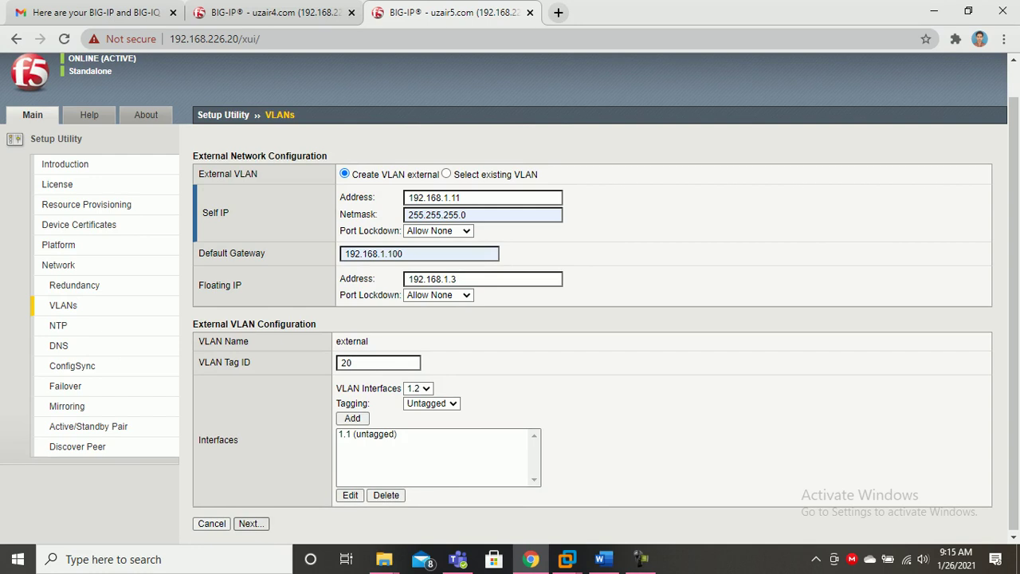
# Advance both devices past the external VLAN setup.
pyautogui.click(249, 522)
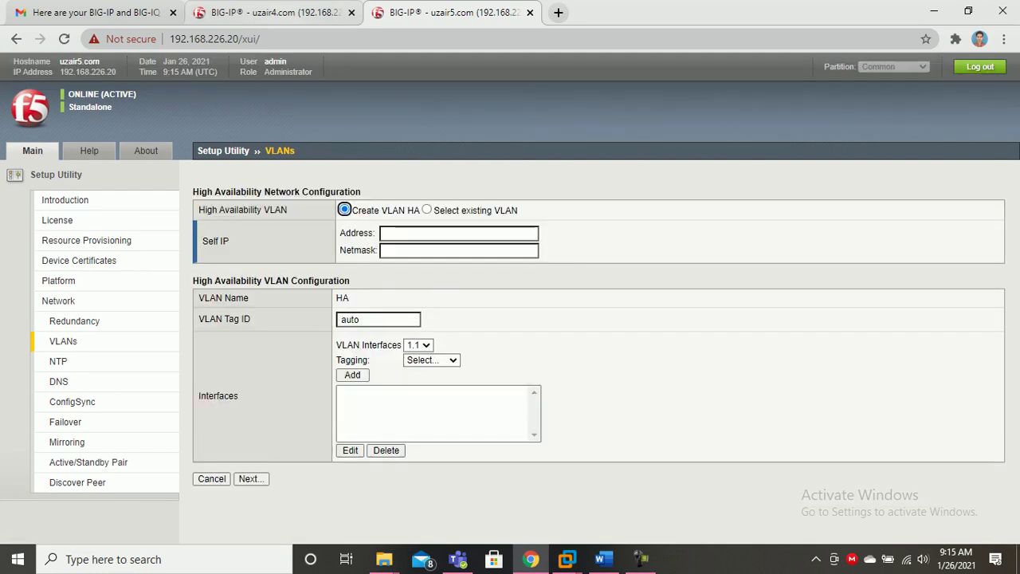
pyautogui.click(275, 12)
pyautogui.click(250, 522)
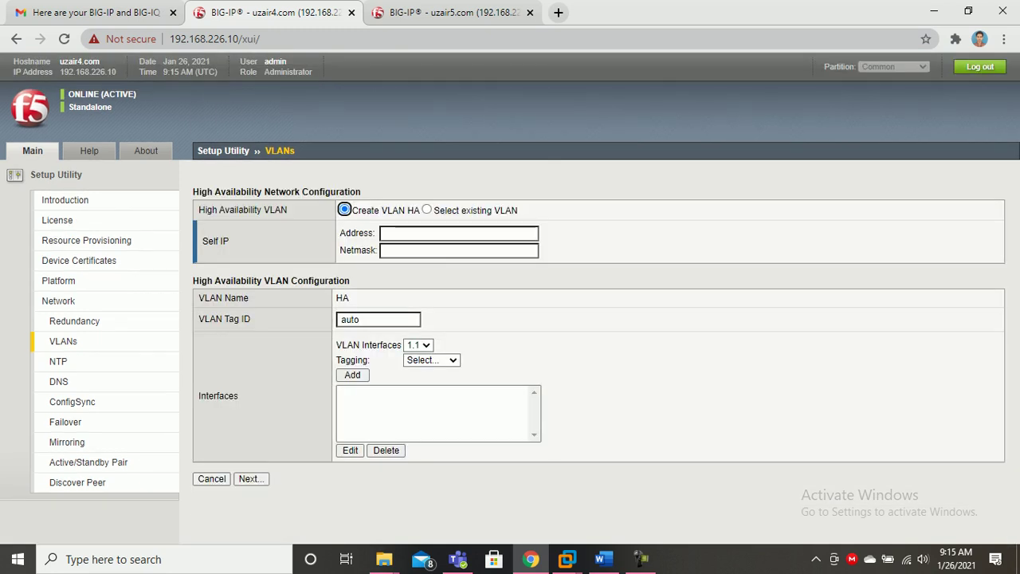
# Enter HA self IP 10.3.0.1, netmask 255.255.255.0 and VLAN tag 30 on 192.168.226.10.
pyautogui.click(431, 234)
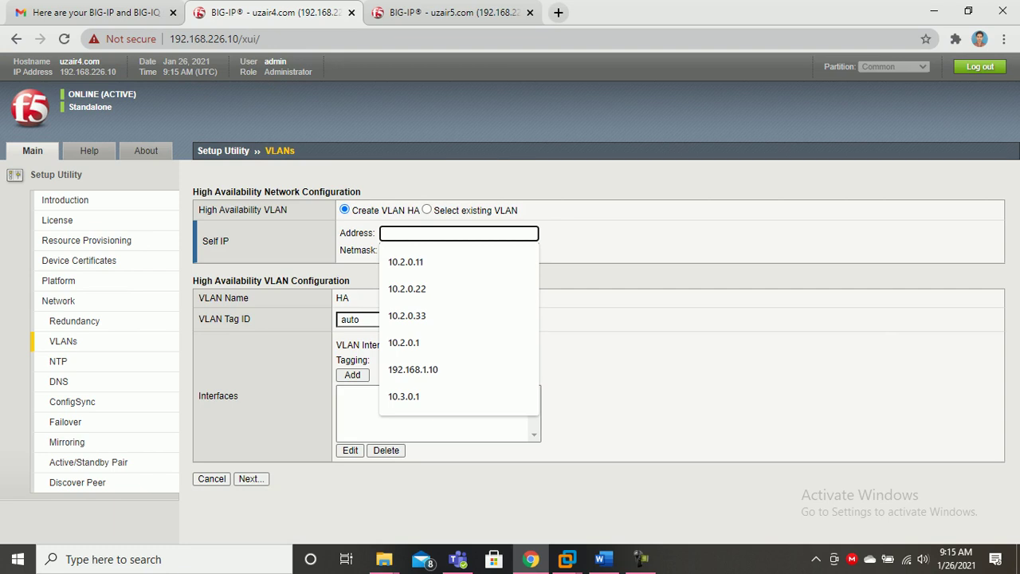
pyautogui.write('10.3.0.1')
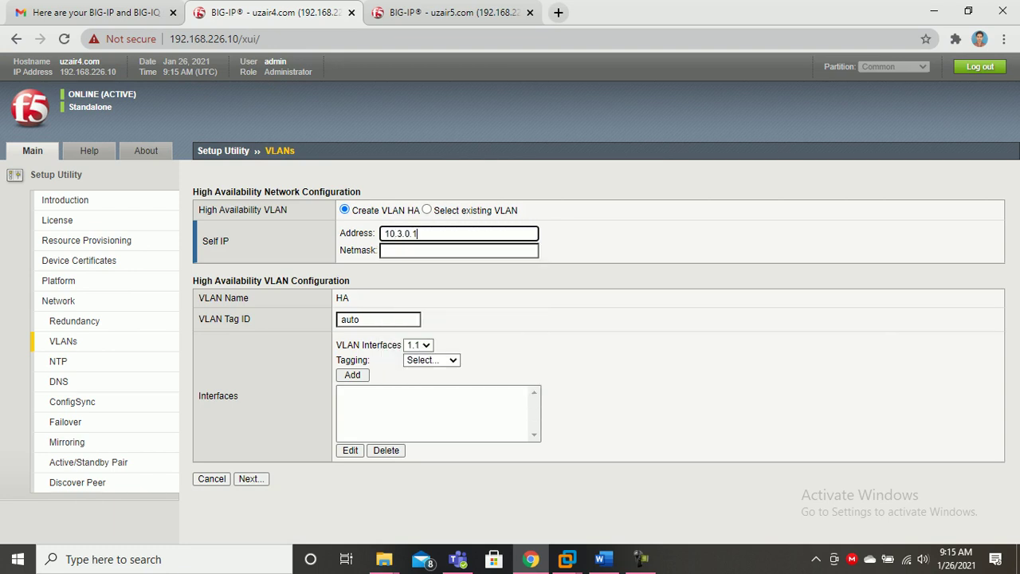
pyautogui.press('Tab')
pyautogui.press('Down')
pyautogui.press('Return')
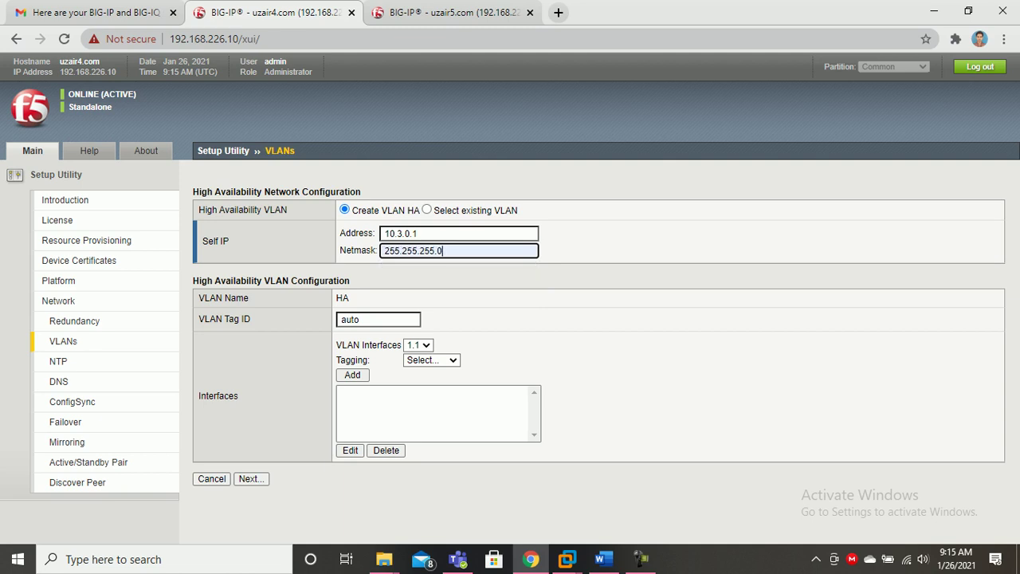
pyautogui.press('Tab')
pyautogui.write('30')
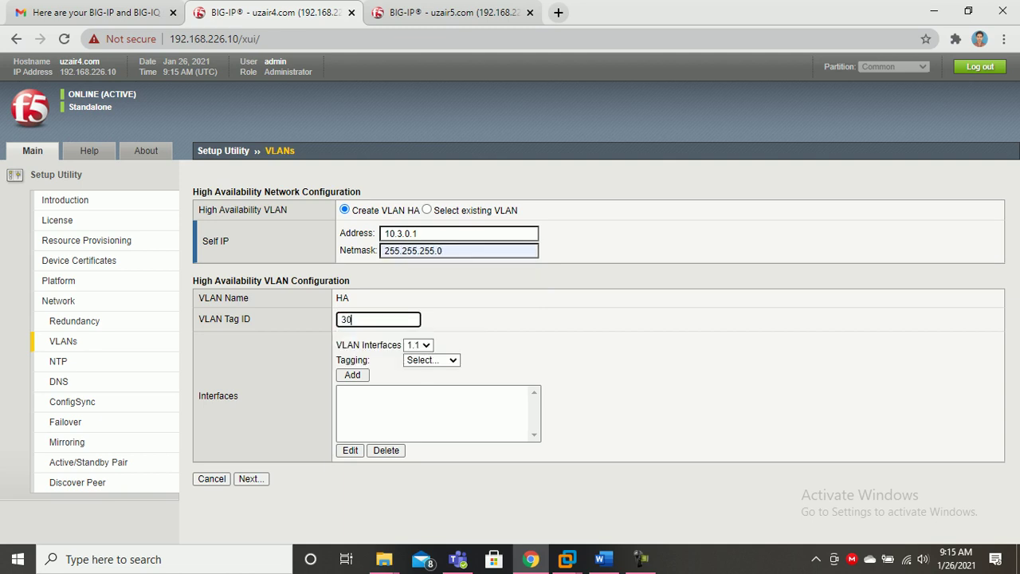
# Add interface 1.3 untagged to the HA VLAN and submit it.
pyautogui.press('Tab')
pyautogui.hotkey('alt', 'Down')
pyautogui.press('Down')
pyautogui.press('Down')
pyautogui.press('Return')
pyautogui.press('Tab')
pyautogui.hotkey('alt', 'Down')
pyautogui.press('Down')
pyautogui.press('Down')
pyautogui.press('Return')
pyautogui.press('Tab')
pyautogui.press('Return')
pyautogui.click(251, 481)
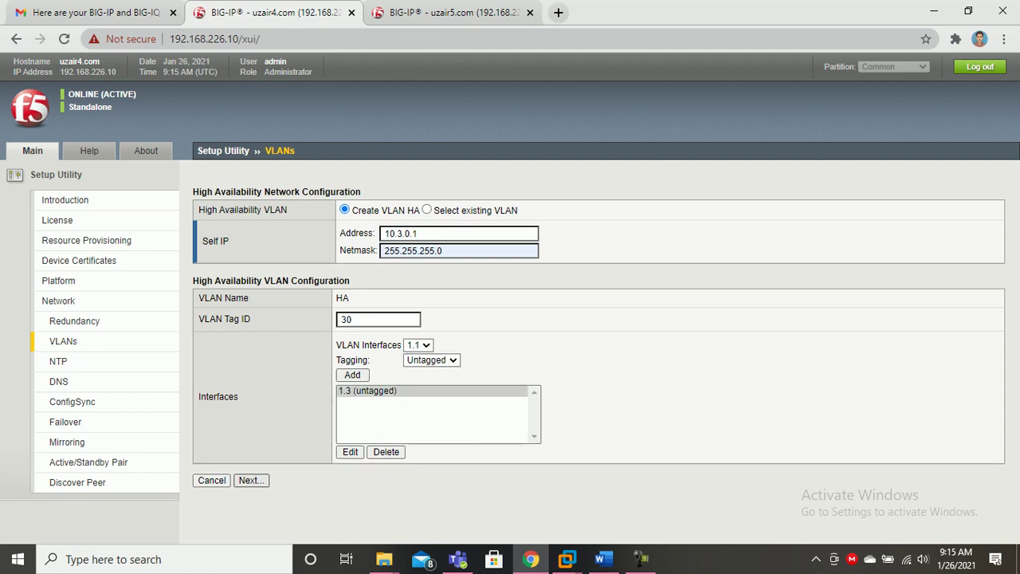
pyautogui.hotkey('ctrl', 'Tab')
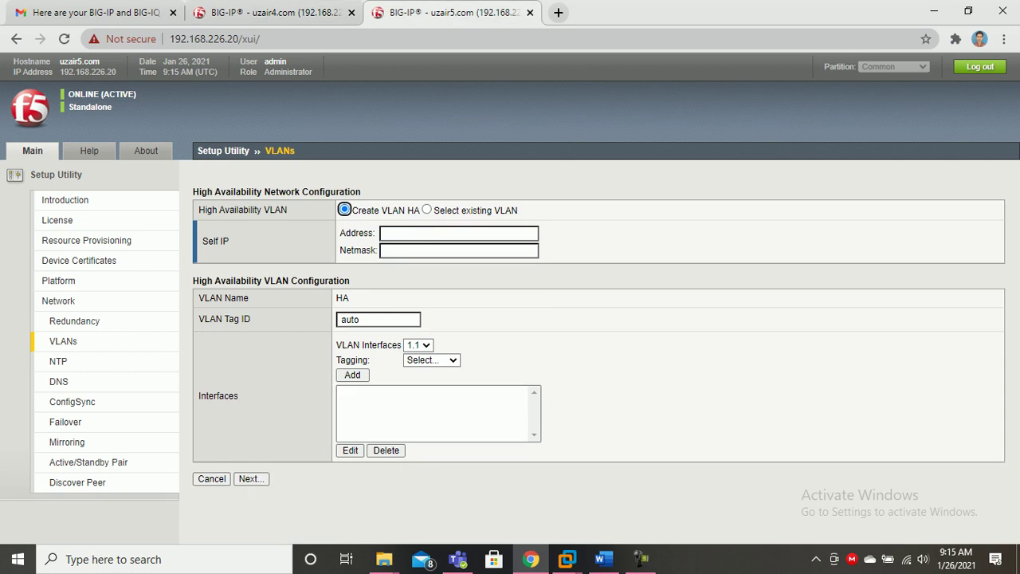
# Enter HA self IP 10.3.0.2, netmask 255.255.255.0 and tag 30 on 192.168.226.20.
pyautogui.press('Tab')
pyautogui.write('10.3.0.2')
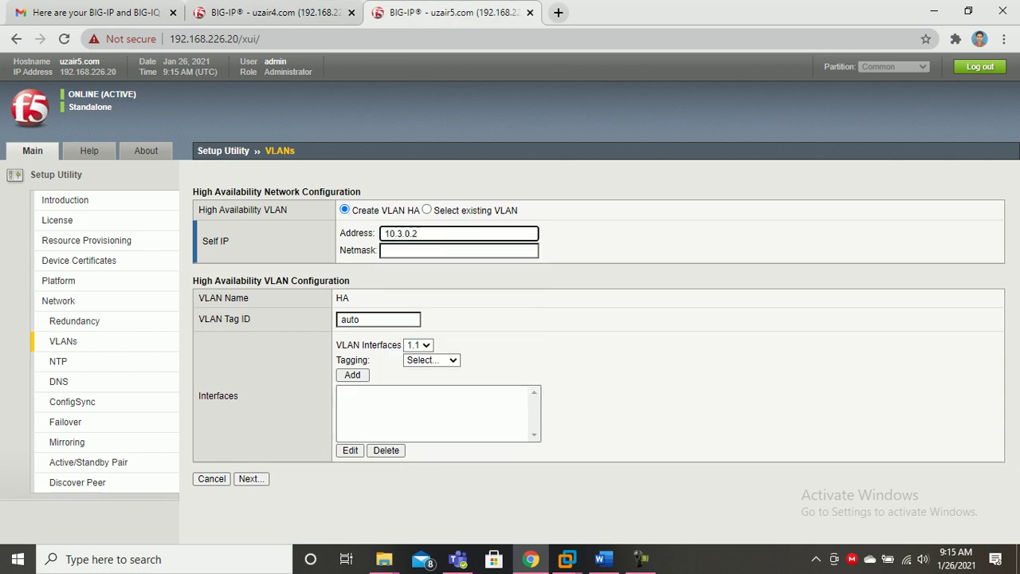
pyautogui.press('Tab')
pyautogui.press('Down')
pyautogui.press('Return')
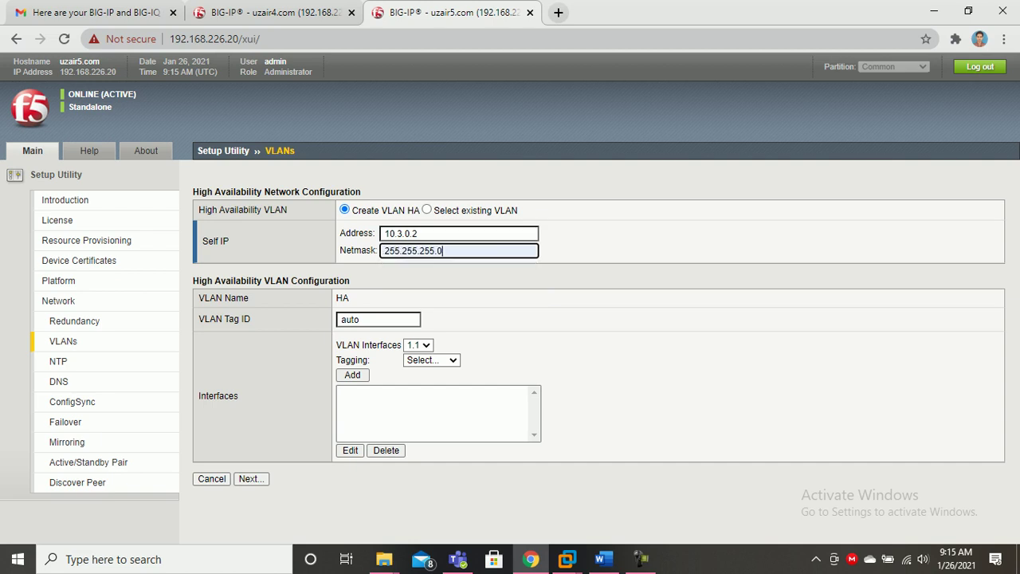
pyautogui.press('Tab')
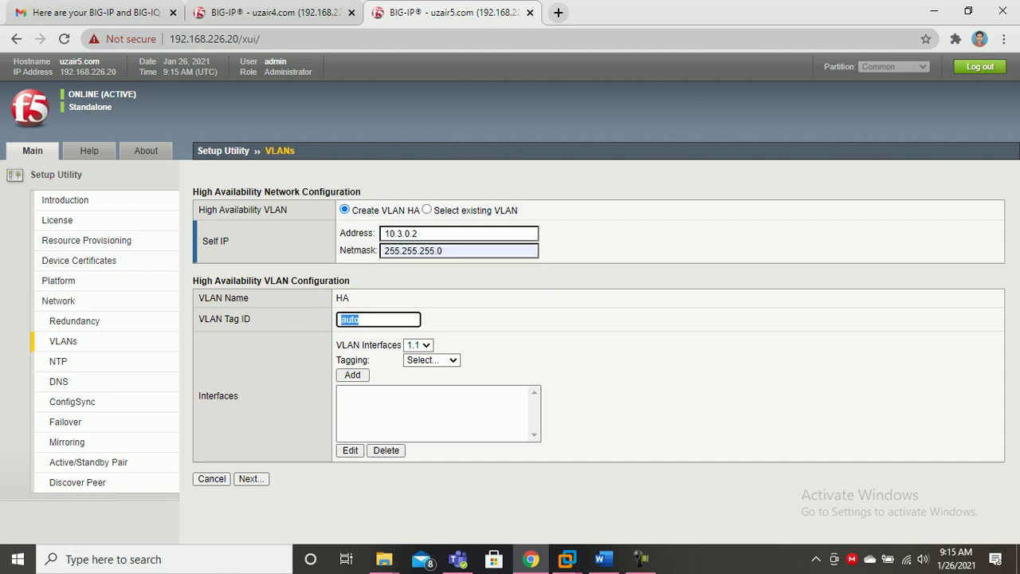
pyautogui.write('30')
# Add interface 1.3 untagged to the second device's HA VLAN and submit it.
pyautogui.click(418, 345)
pyautogui.click(416, 413)
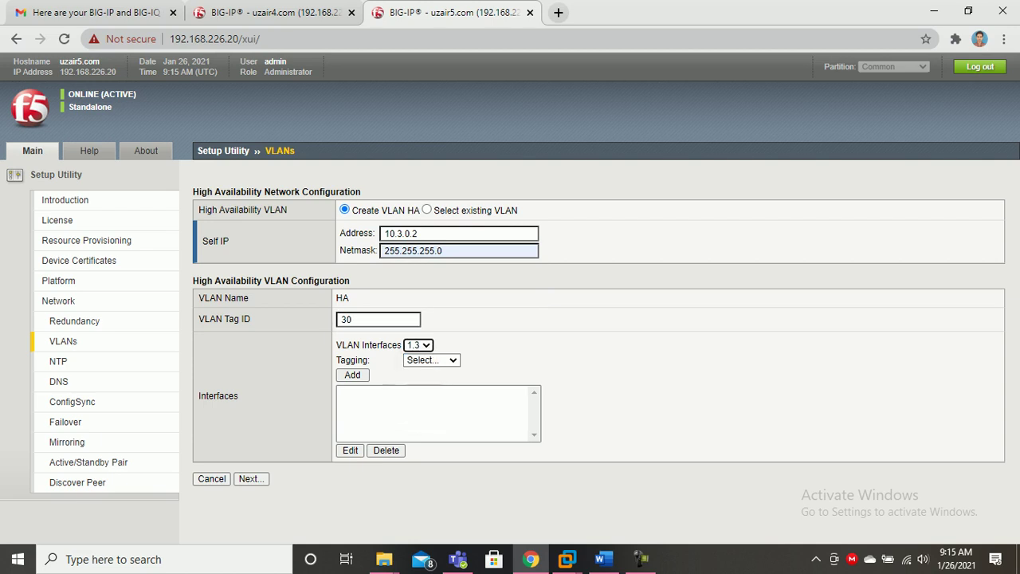
pyautogui.click(432, 359)
pyautogui.click(423, 428)
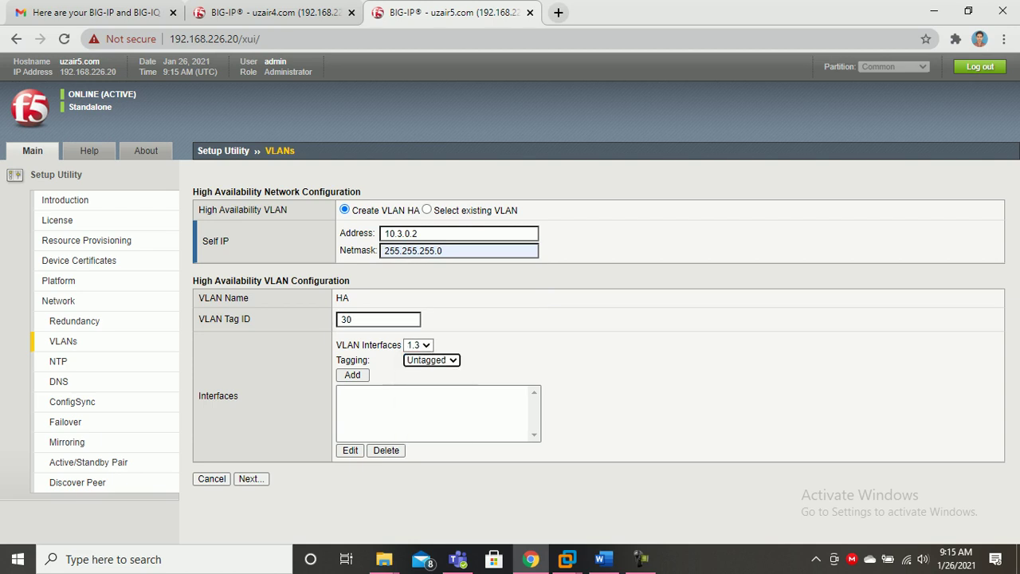
pyautogui.click(352, 374)
pyautogui.click(251, 479)
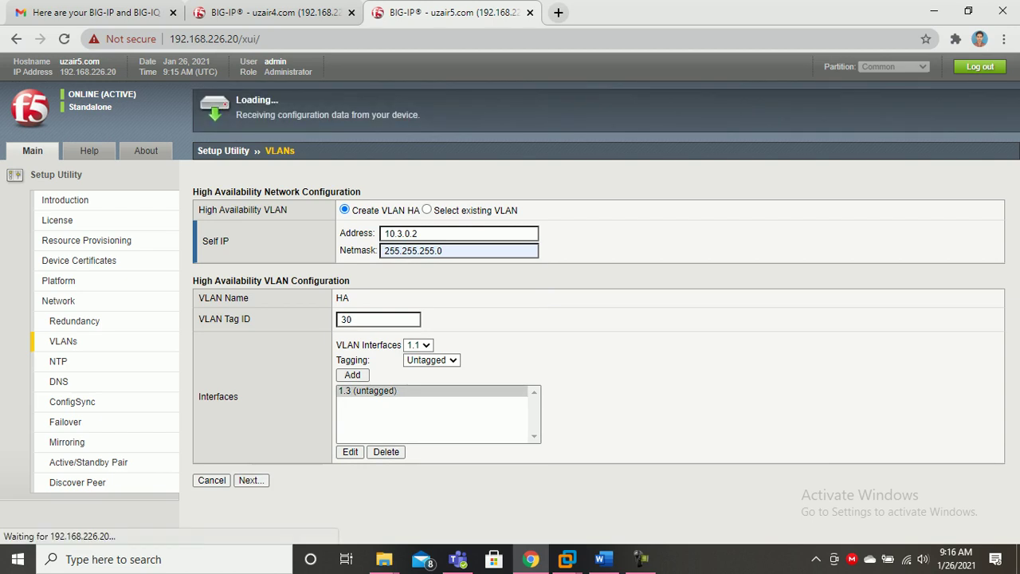
pyautogui.hotkey('ctrl', 'shift', 'Tab')
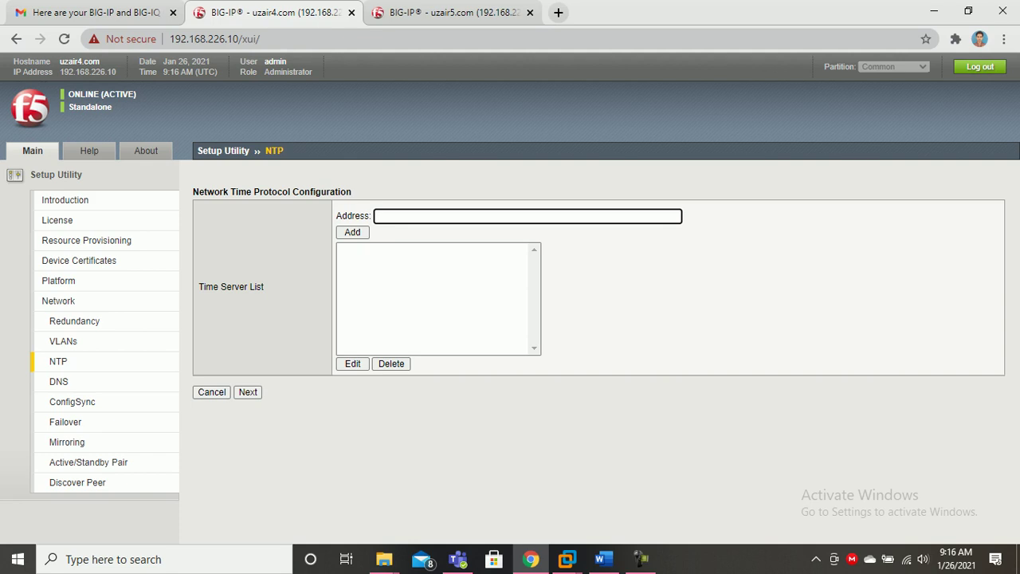
pyautogui.click(478, 216)
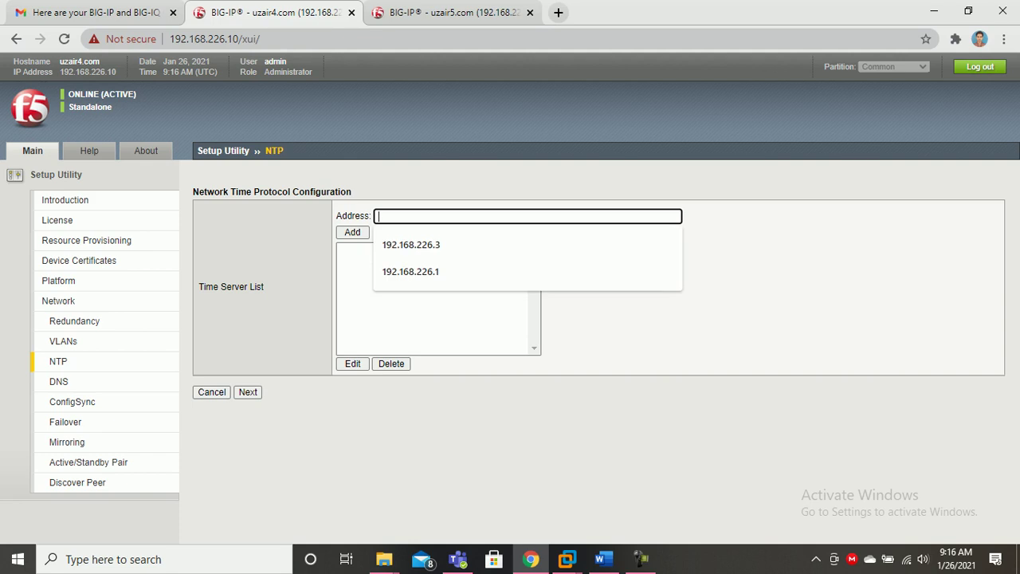
# Add 192.168.226.3 to the time server list on the current device's NTP page.
pyautogui.click(494, 431)
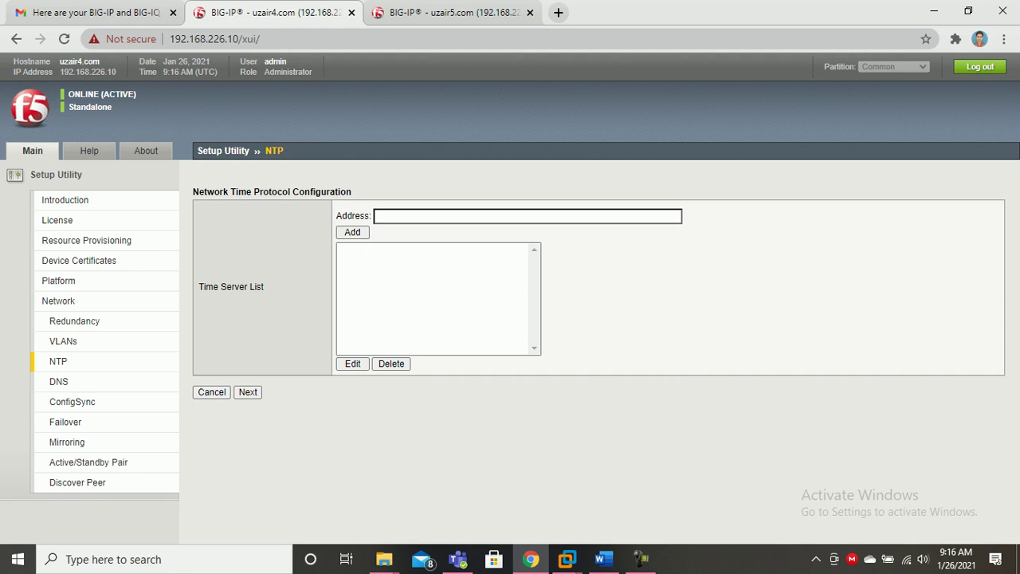
pyautogui.click(528, 216)
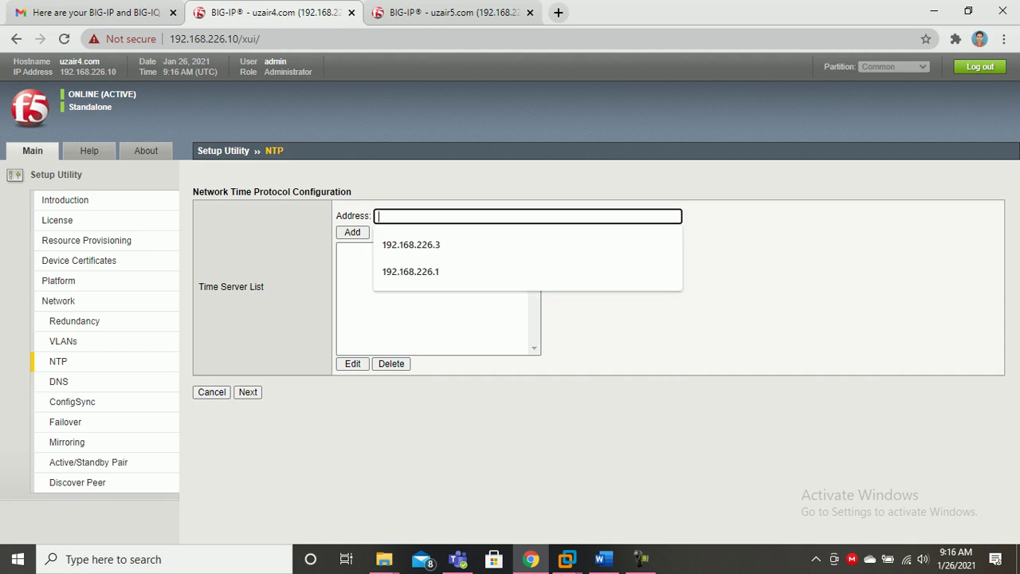
pyautogui.click(613, 323)
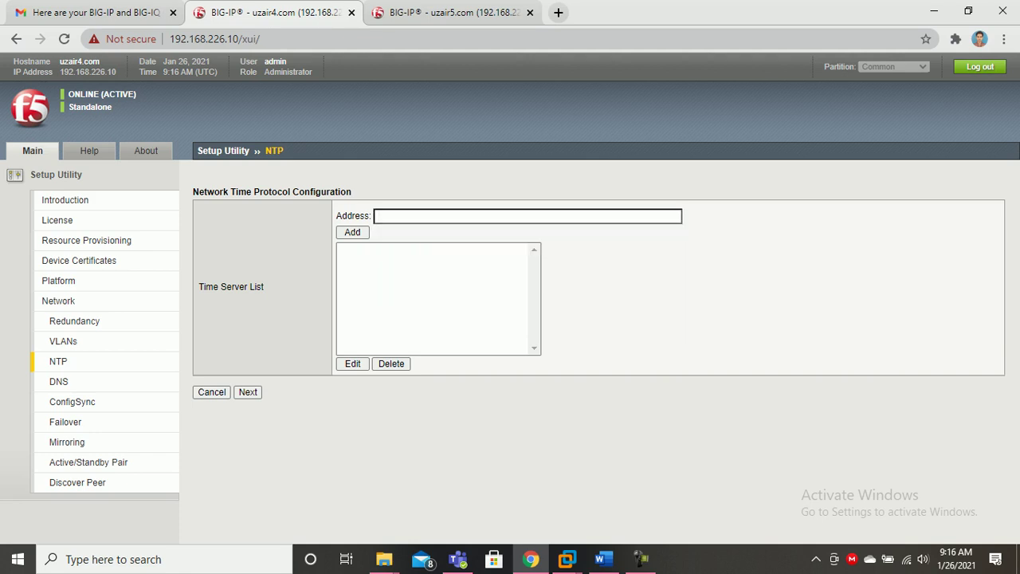
pyautogui.click(528, 216)
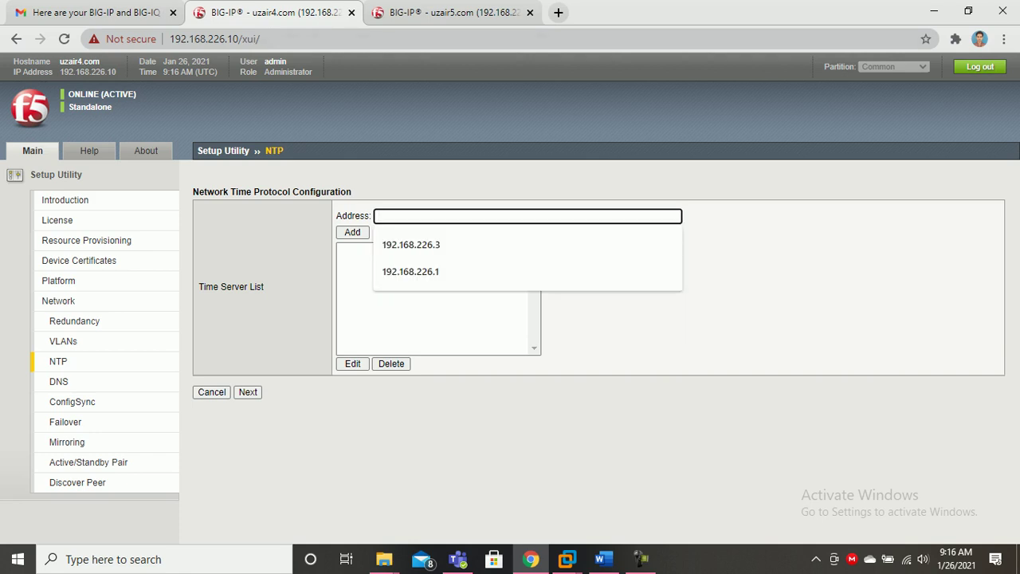
pyautogui.click(614, 323)
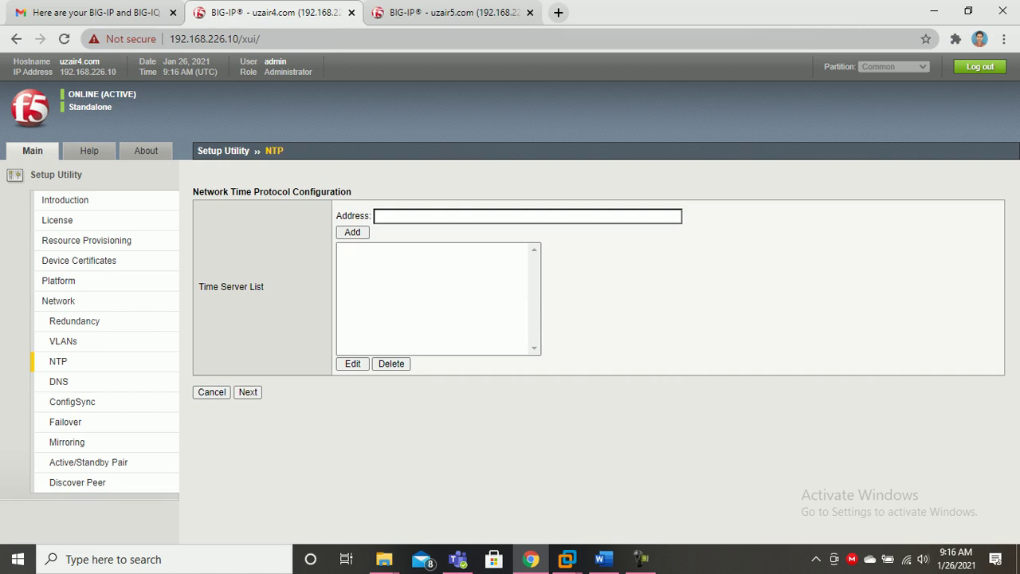
pyautogui.click(528, 216)
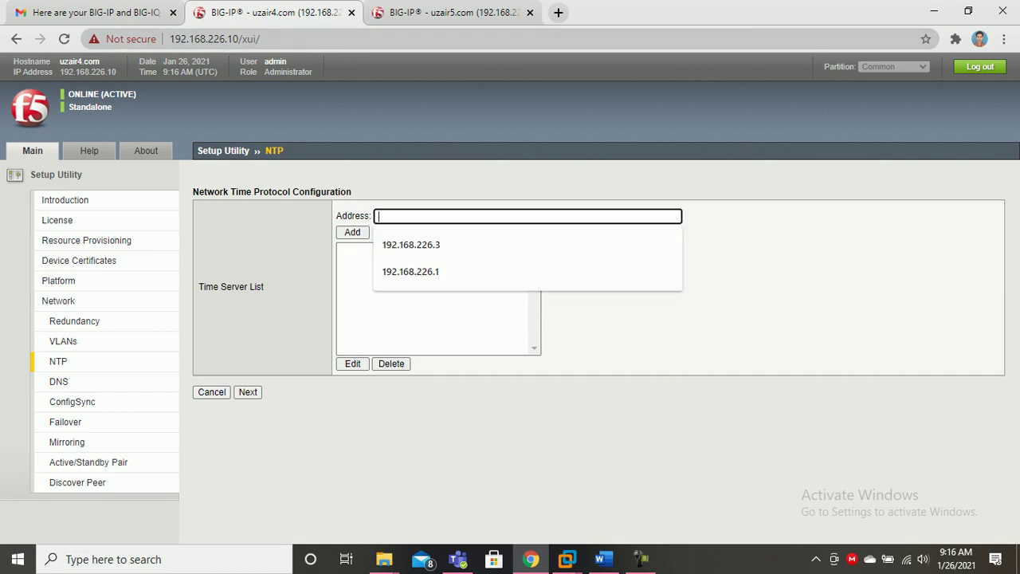
pyautogui.write('192.168.226.3')
pyautogui.press('Return')
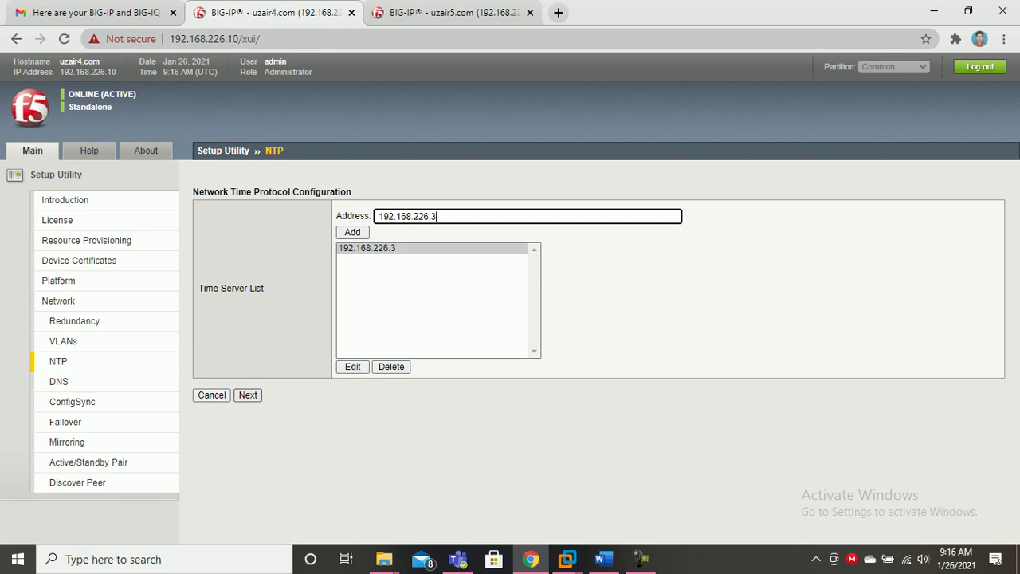
# Add 192.168.226.3 as the other device's time server and submit the NTP settings.
pyautogui.hotkey('ctrl', 'Tab')
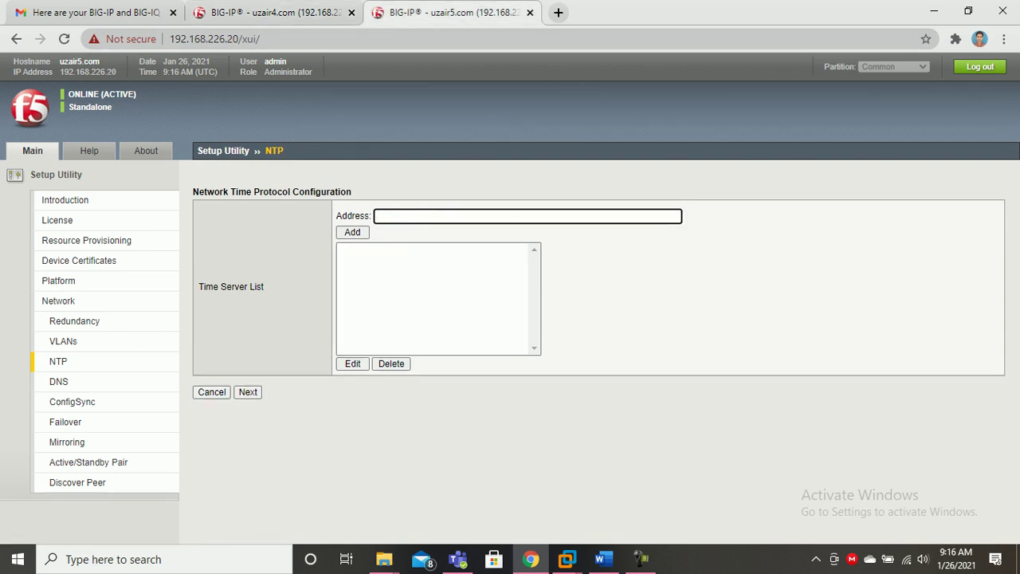
pyautogui.press('Down')
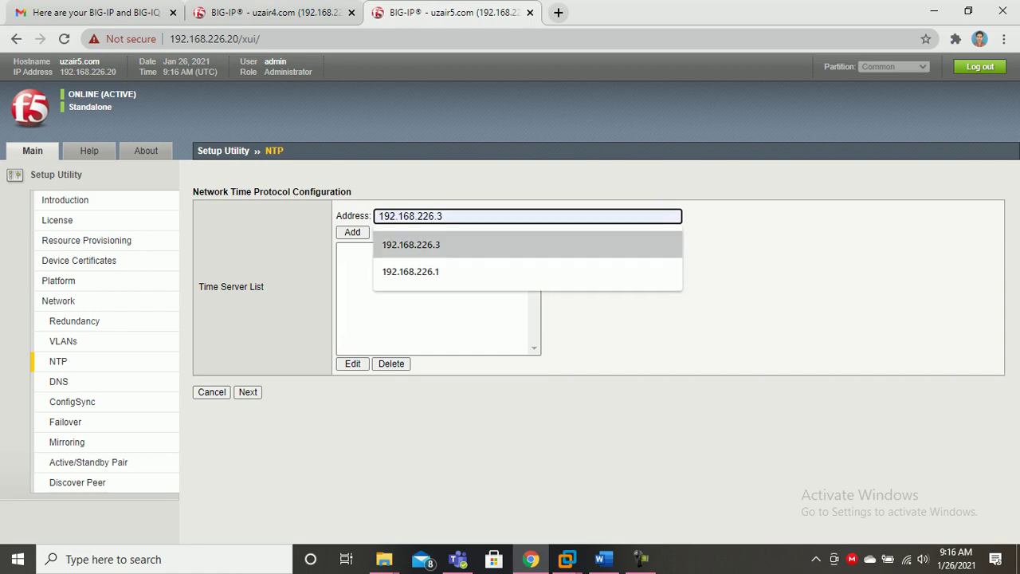
pyautogui.press('Return')
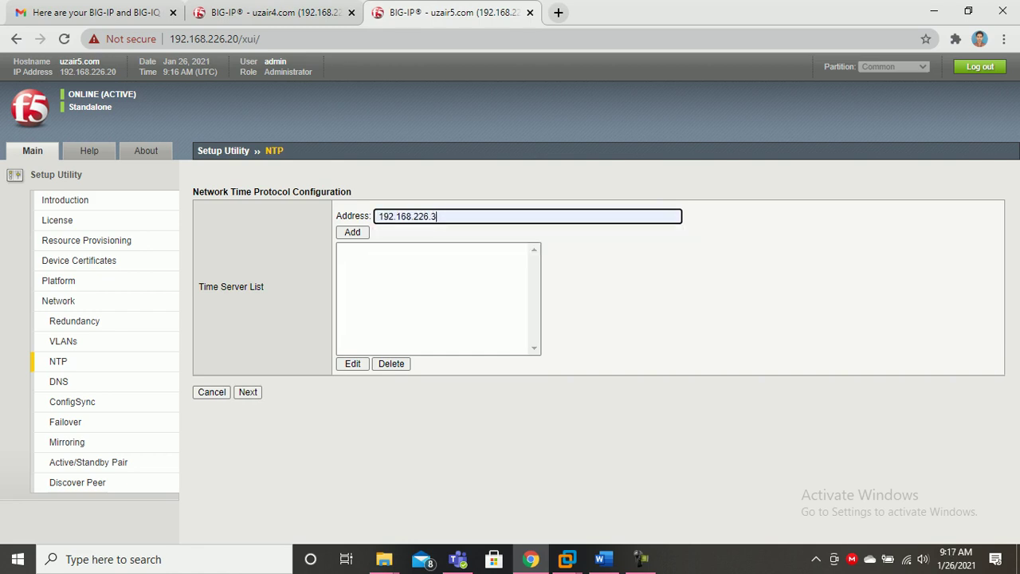
pyautogui.press('Return')
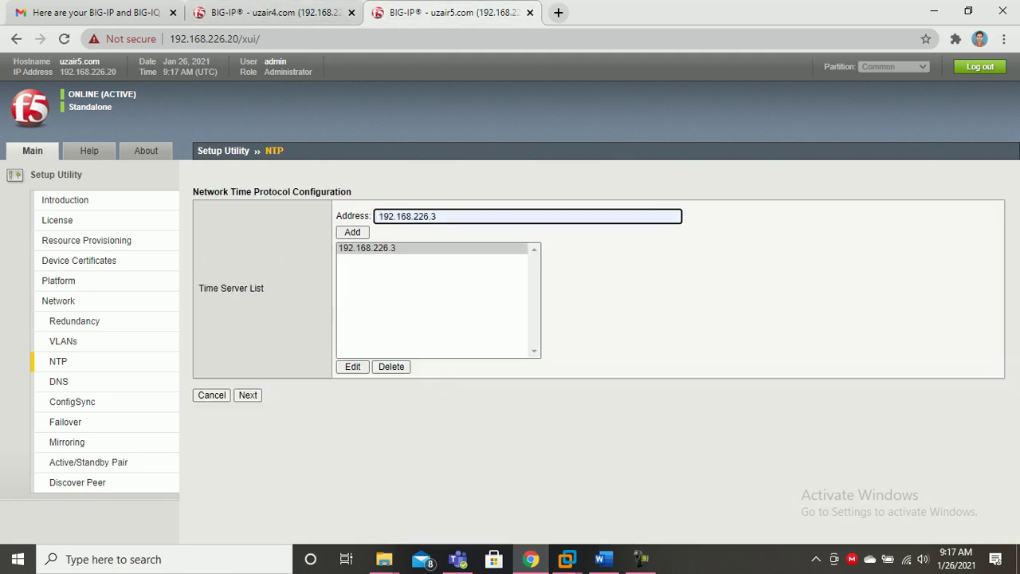
pyautogui.click(247, 396)
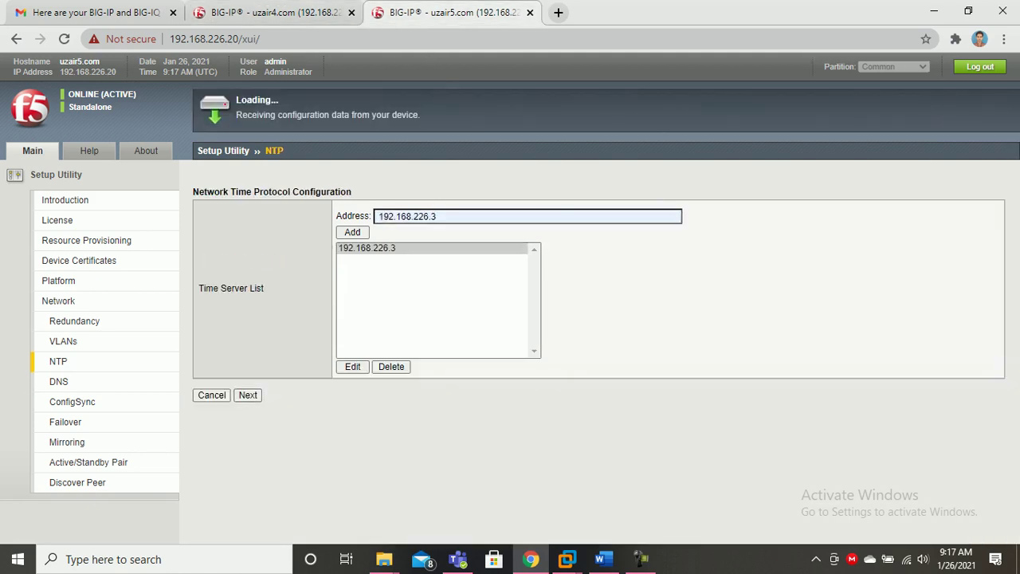
pyautogui.hotkey('ctrl', 'shift', 'Tab')
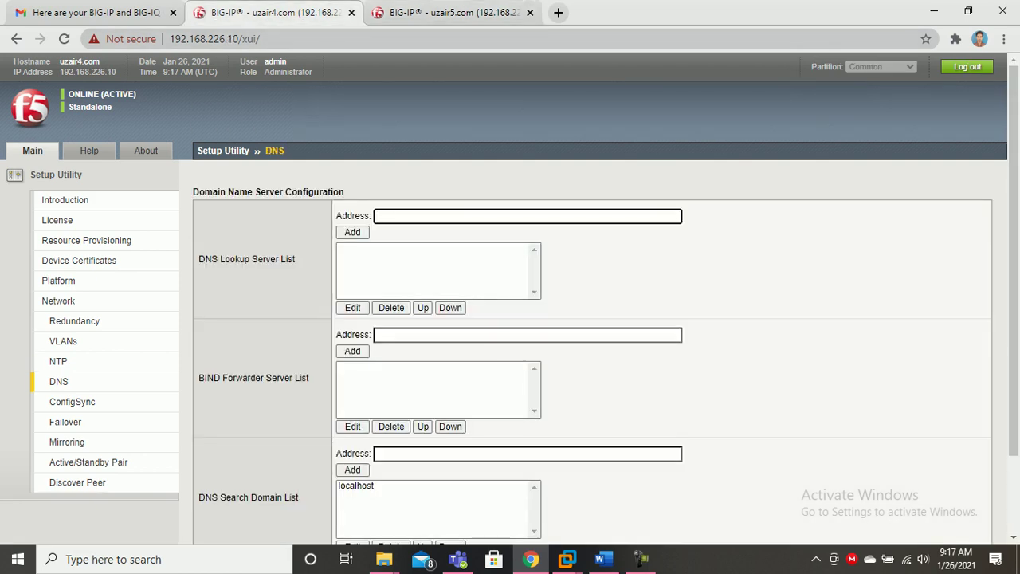
# Set DNS lookup server 192.168.226.3 on 192.168.226.10 and submit.
pyautogui.click(478, 216)
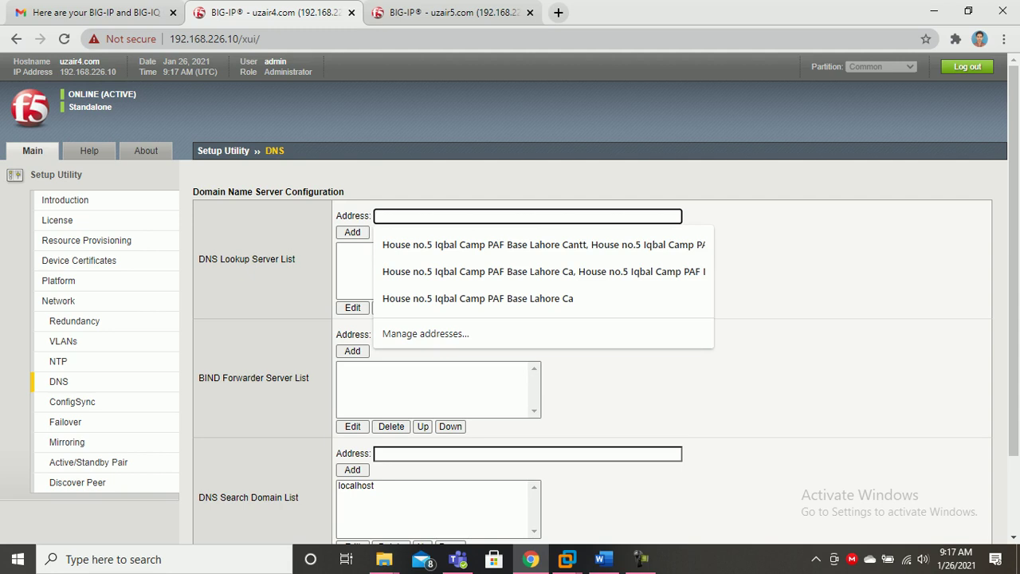
pyautogui.write('192')
pyautogui.press('Down')
pyautogui.press('Down')
pyautogui.press('Up')
pyautogui.press('Return')
pyautogui.press('Return')
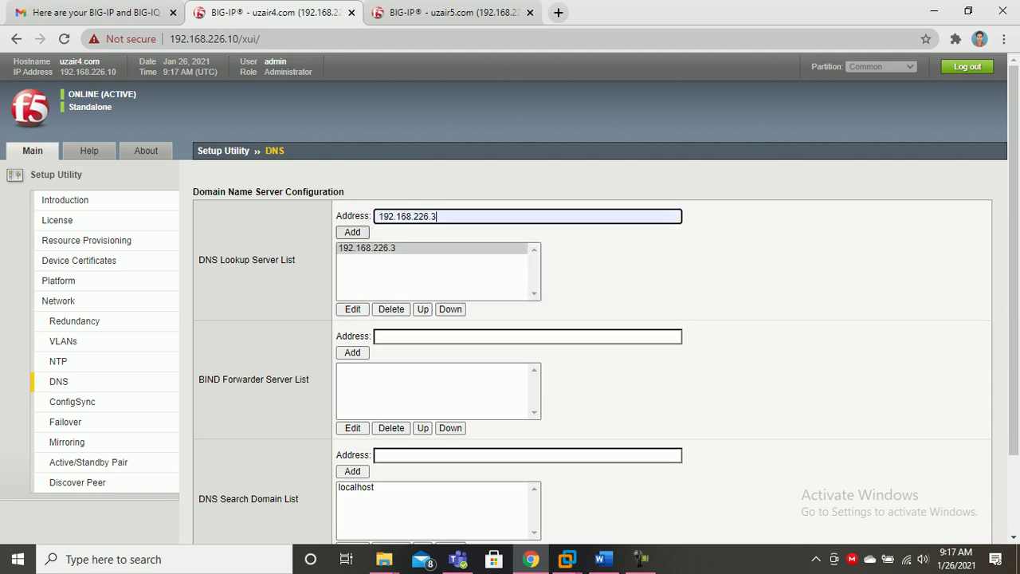
pyautogui.scroll(-2, 510, 298)
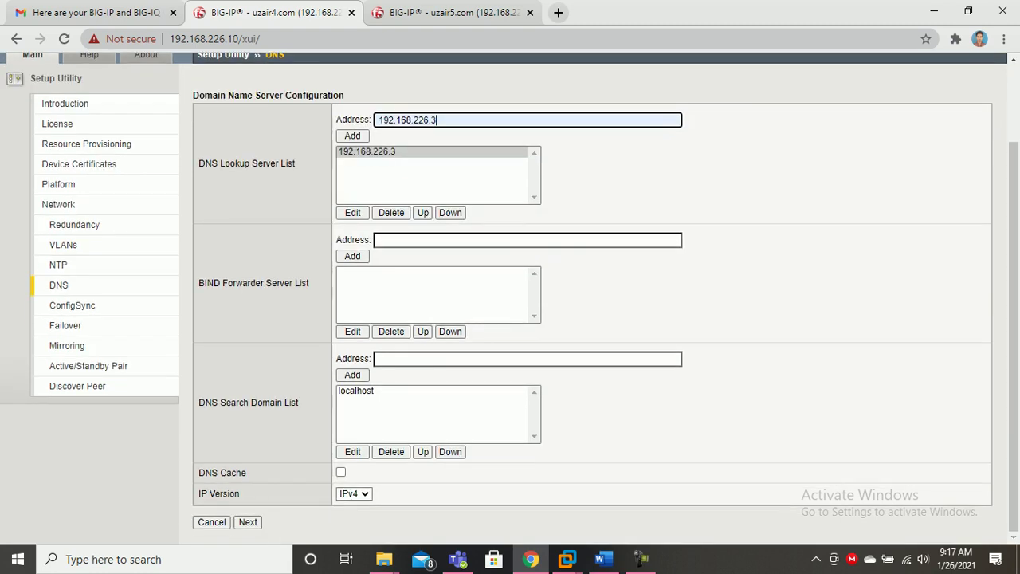
pyautogui.click(248, 522)
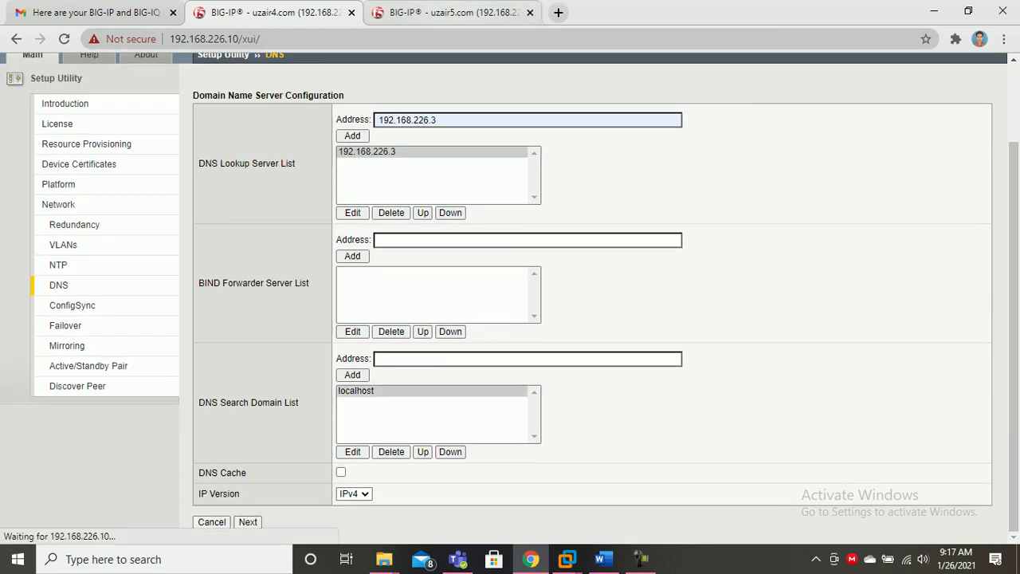
# Add DNS lookup server 192.168.226.3 on 192.168.226.20 and submit.
pyautogui.click(453, 12)
pyautogui.press('Down')
pyautogui.press('Down')
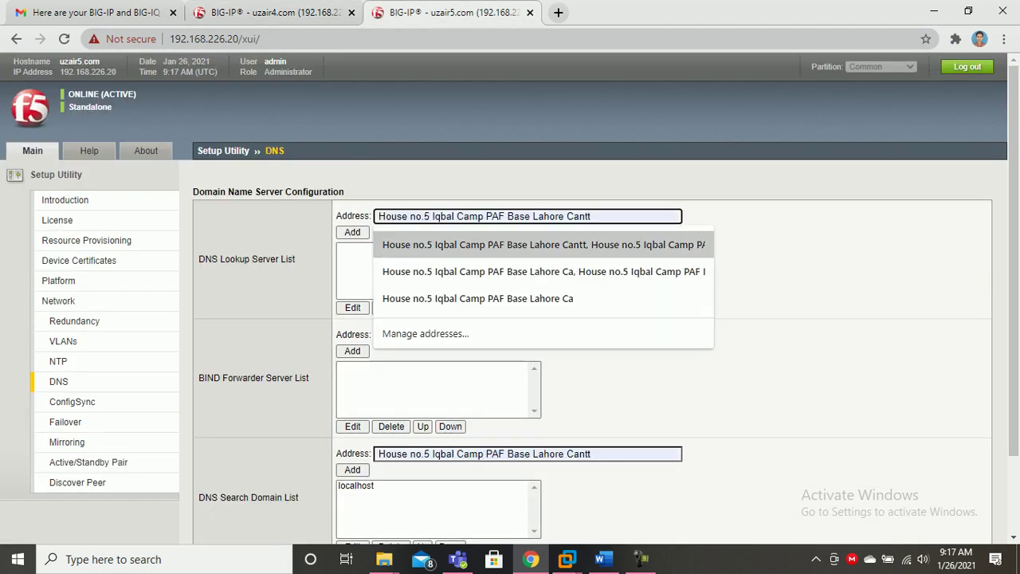
pyautogui.write('192.168')
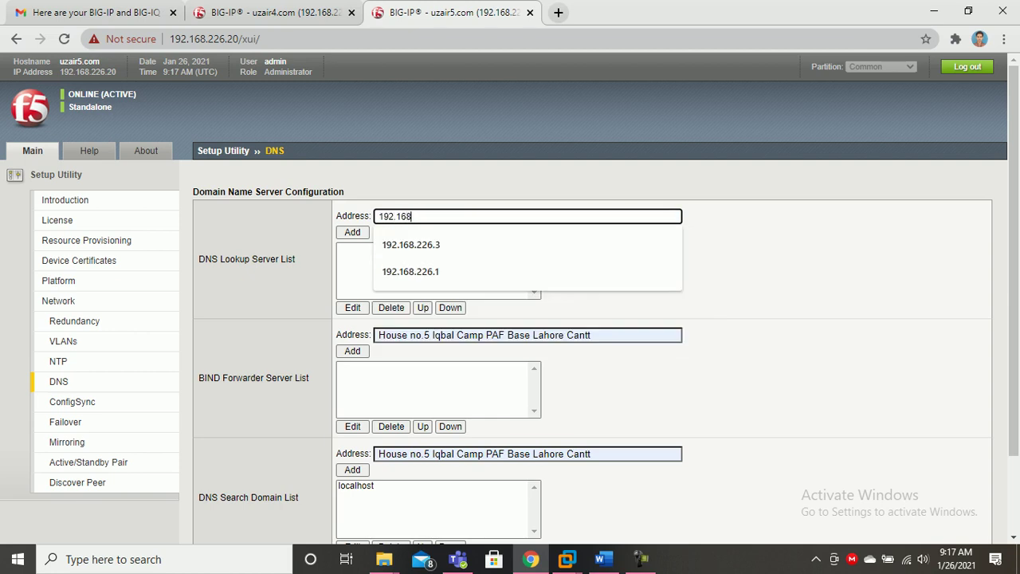
pyautogui.write('.226.3')
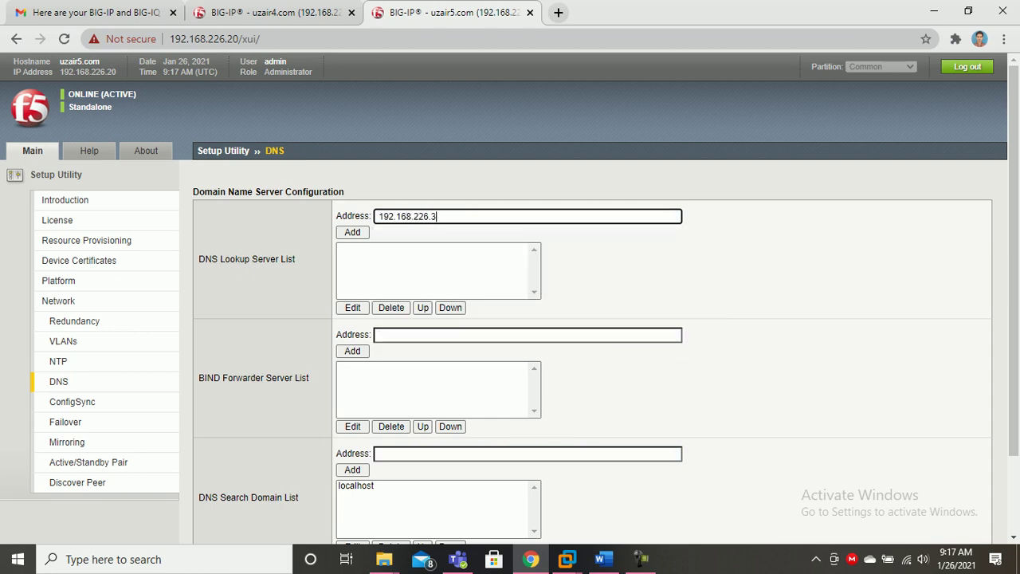
pyautogui.click(352, 232)
pyautogui.scroll(-3, 510, 299)
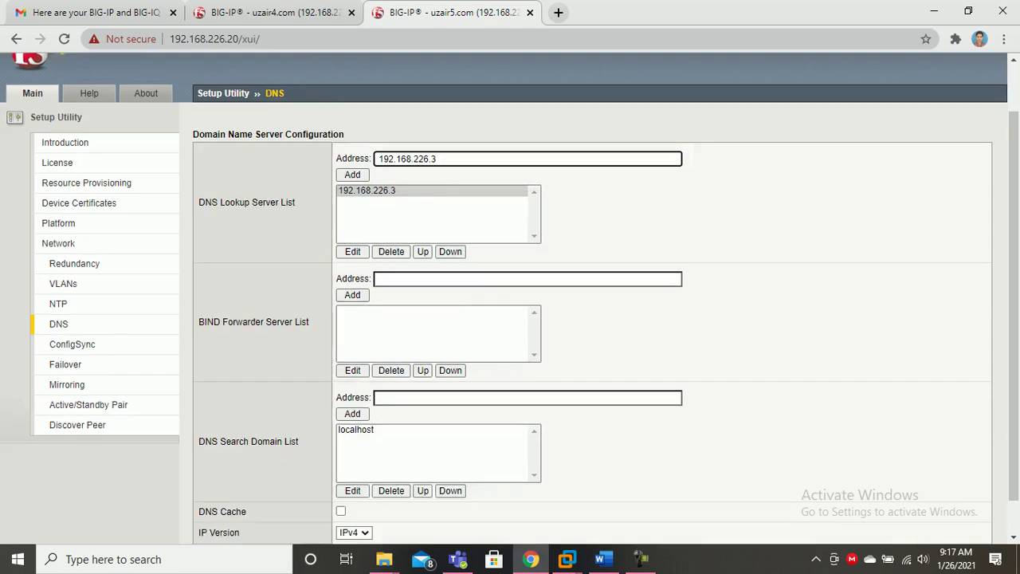
pyautogui.click(248, 522)
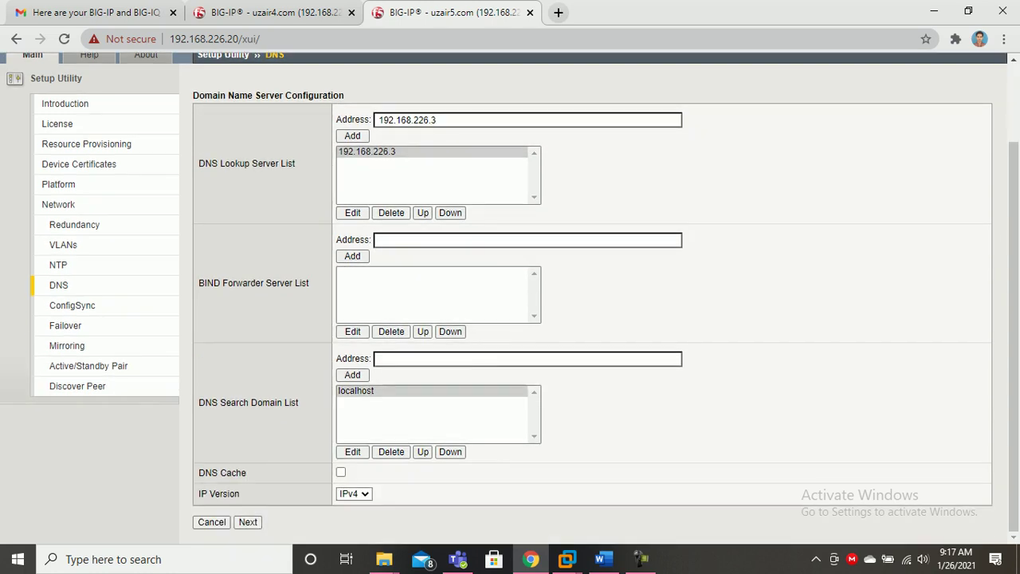
pyautogui.click(275, 12)
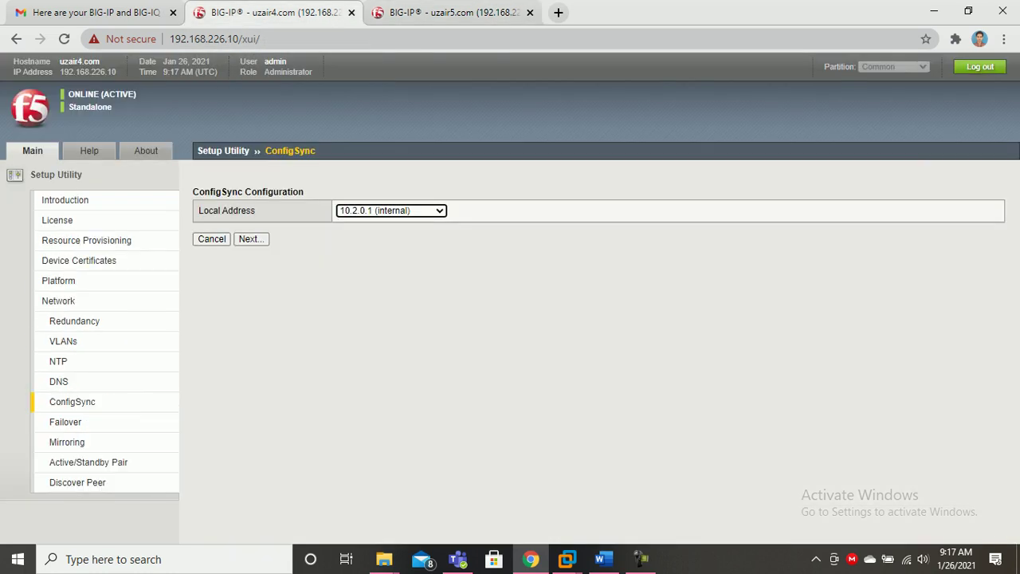
# Use 10.3.0.1 (HA) as the ConfigSync local address on 192.168.226.10.
pyautogui.click(251, 239)
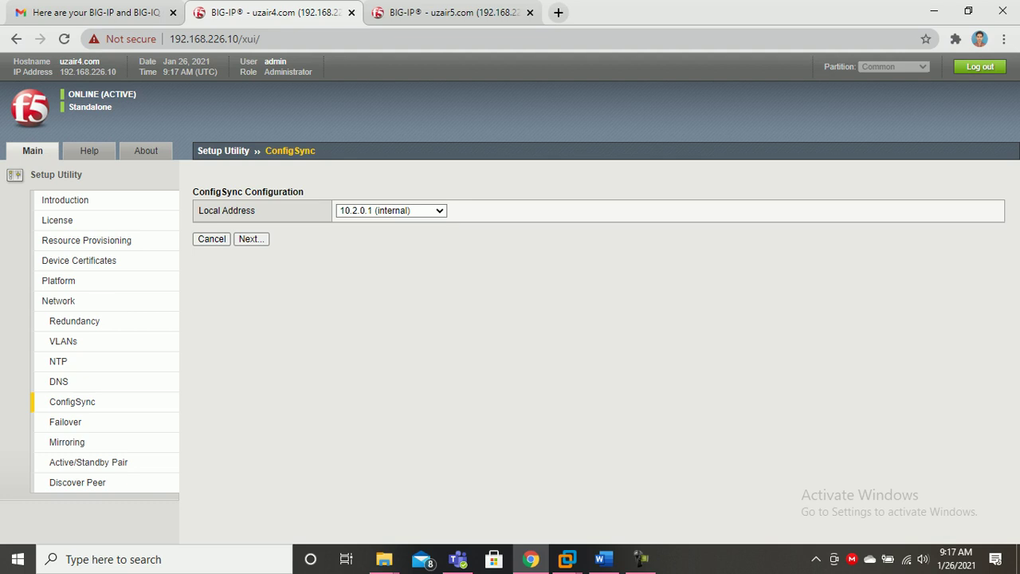
pyautogui.click(391, 211)
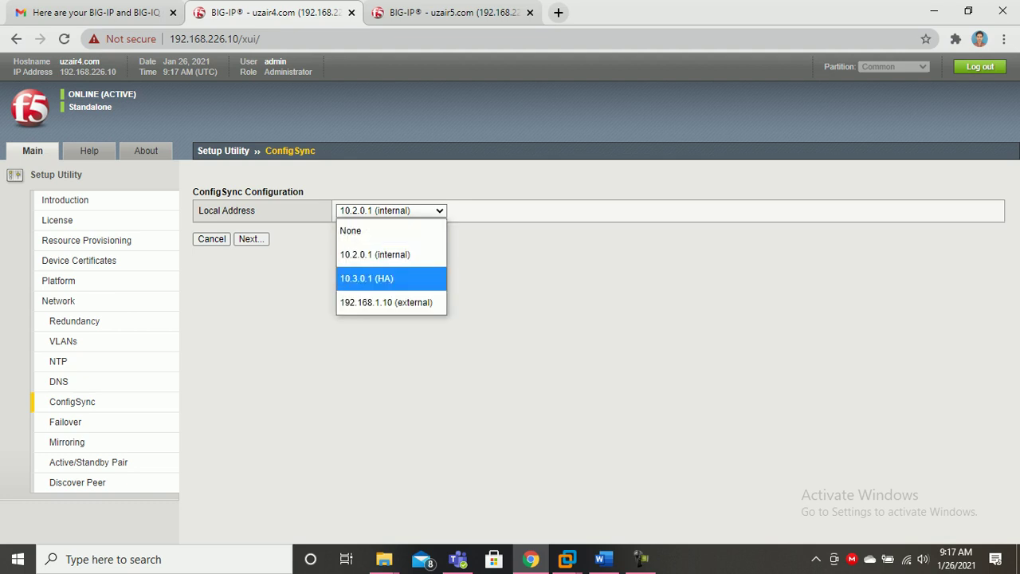
pyautogui.click(391, 279)
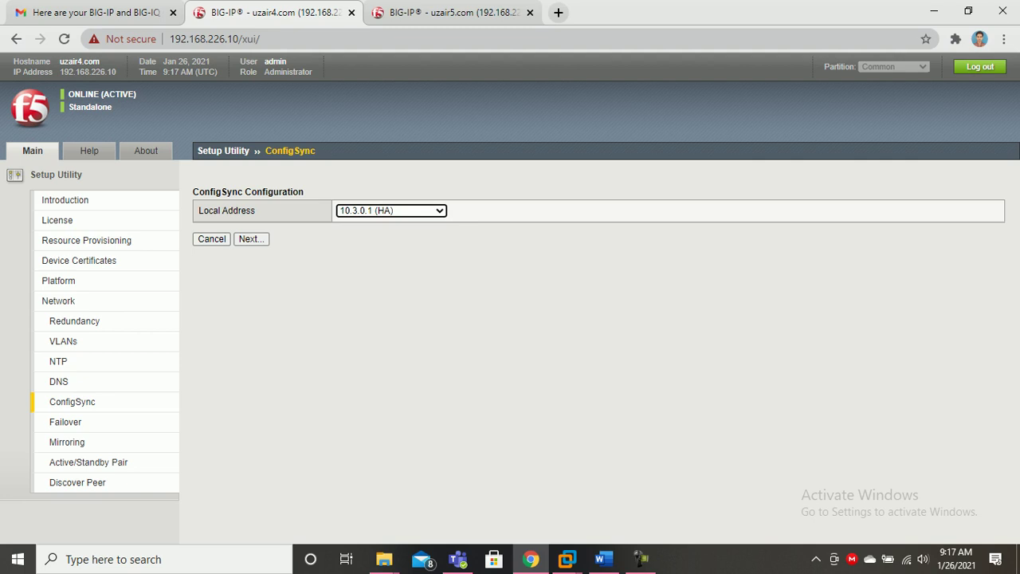
pyautogui.click(251, 239)
pyautogui.click(251, 239)
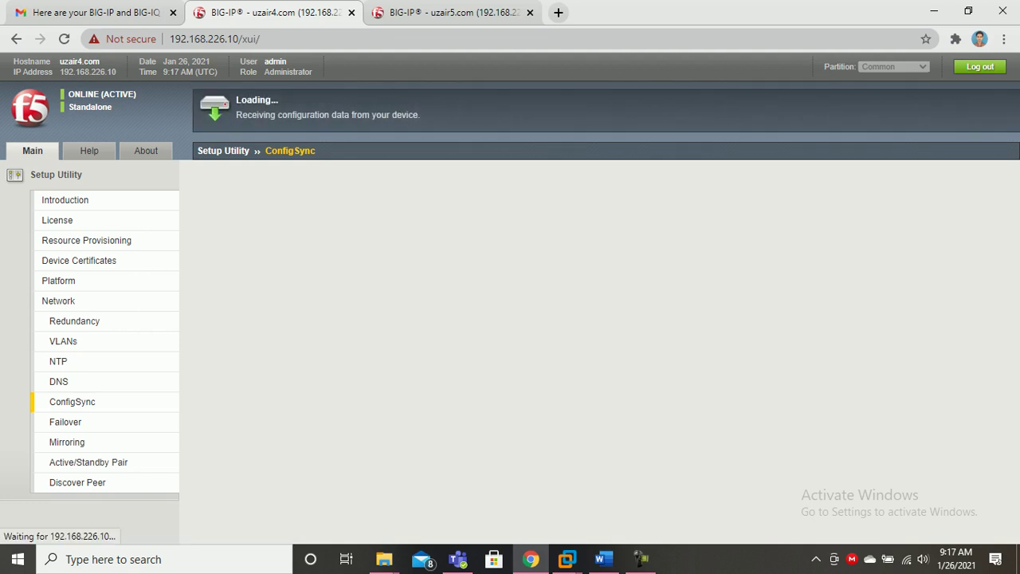
# Use 10.3.0.2 (HA) as the ConfigSync local address on 192.168.226.20.
pyautogui.click(453, 13)
pyautogui.click(390, 210)
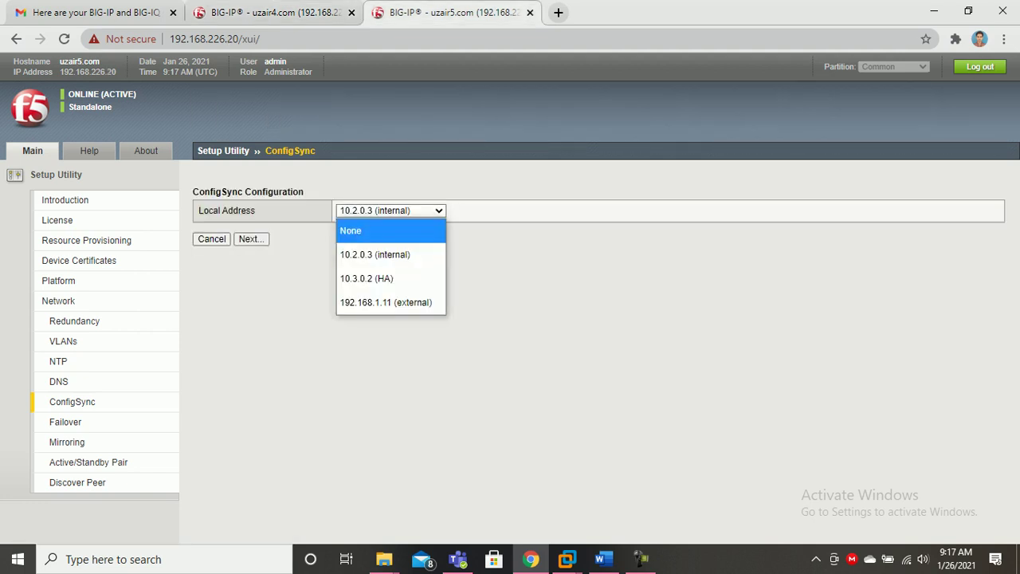
pyautogui.click(374, 278)
pyautogui.click(252, 239)
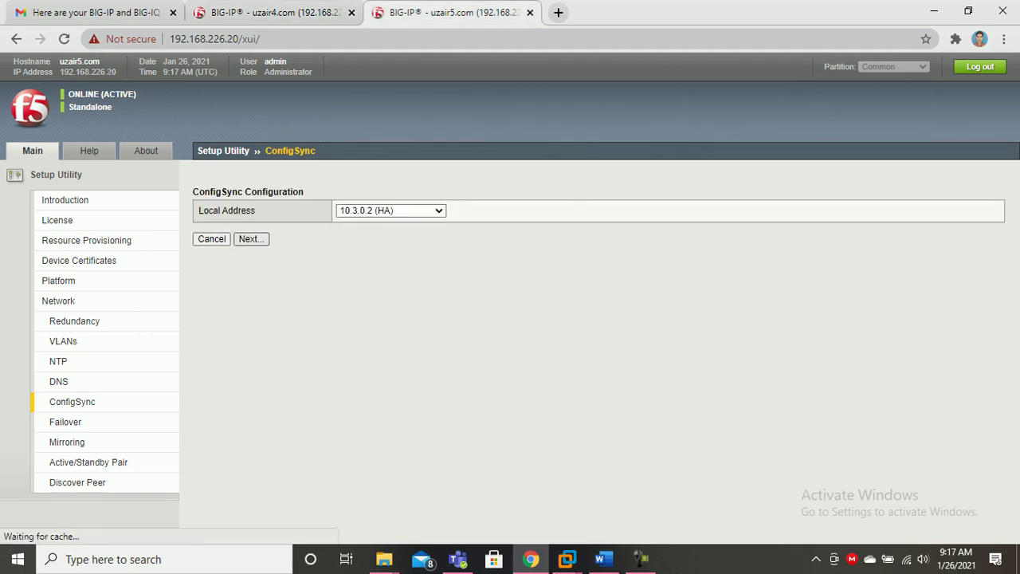
pyautogui.click(275, 13)
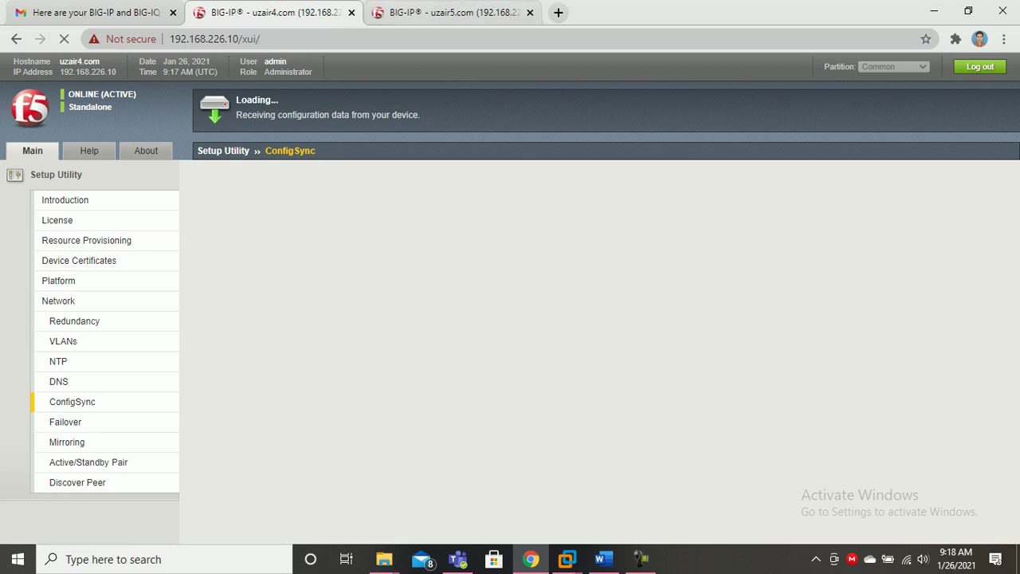
# Switch between the two device tabs to monitor their setup progress.
pyautogui.hotkey('ctrl', 'Tab')
pyautogui.hotkey('ctrl', 'shift', 'Tab')
pyautogui.hotkey('ctrl', 'Tab')
pyautogui.hotkey('ctrl', 'shift', 'Tab')
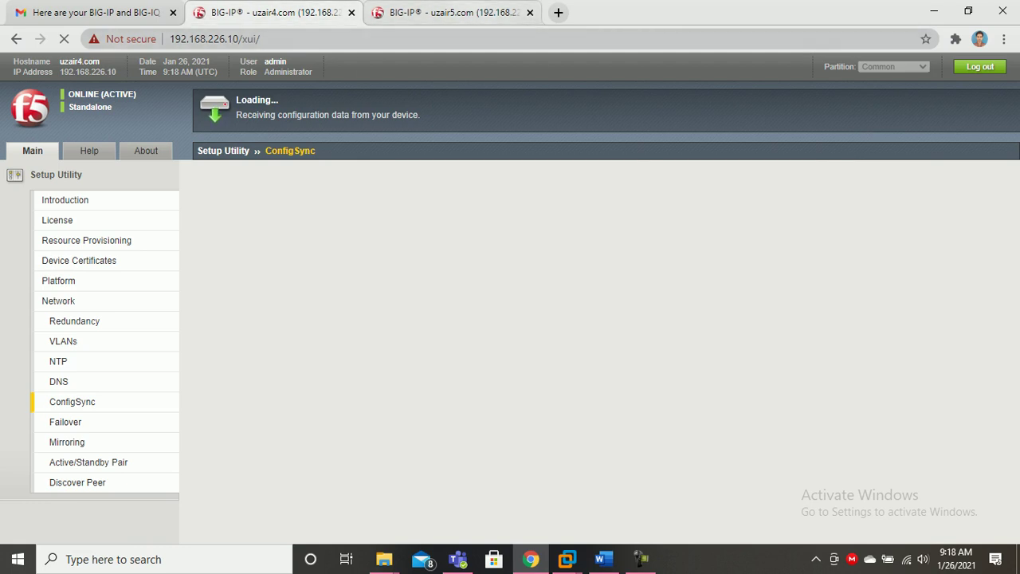
pyautogui.hotkey('ctrl', 'Tab')
pyautogui.hotkey('ctrl', 'shift', 'Tab')
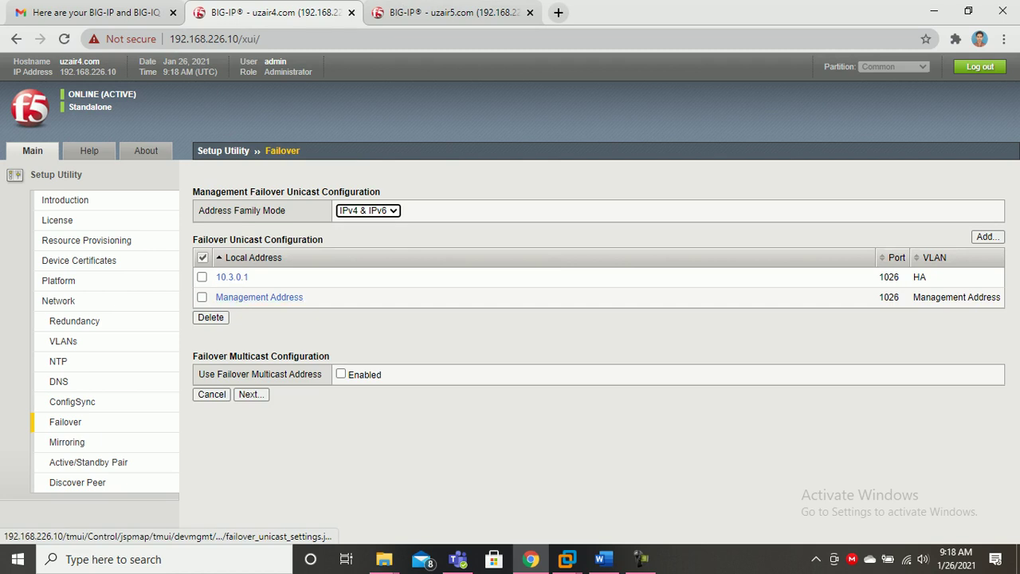
# Select both HA and management failover unicast addresses on each device and submit.
pyautogui.click(203, 258)
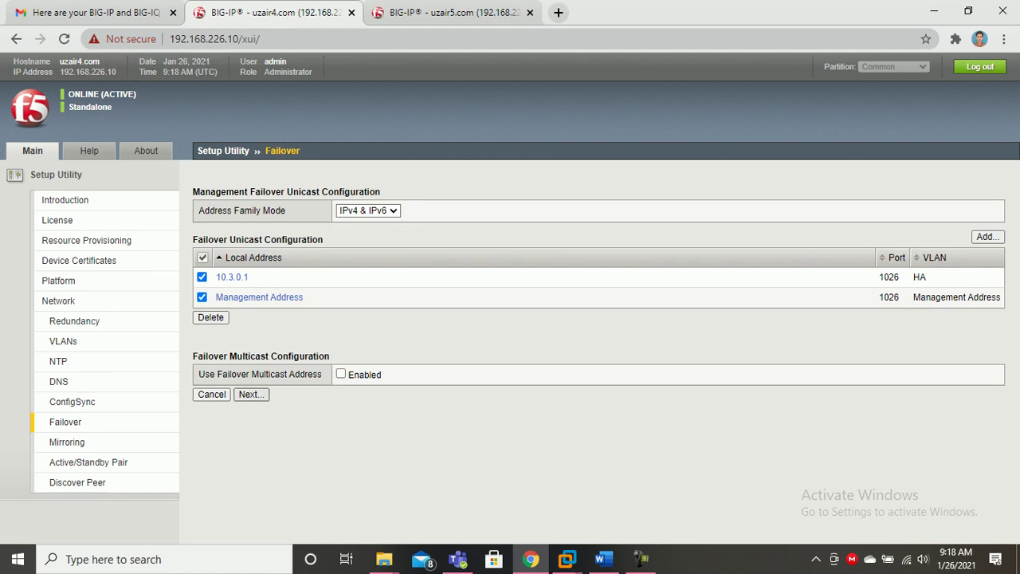
pyautogui.click(251, 394)
pyautogui.click(446, 12)
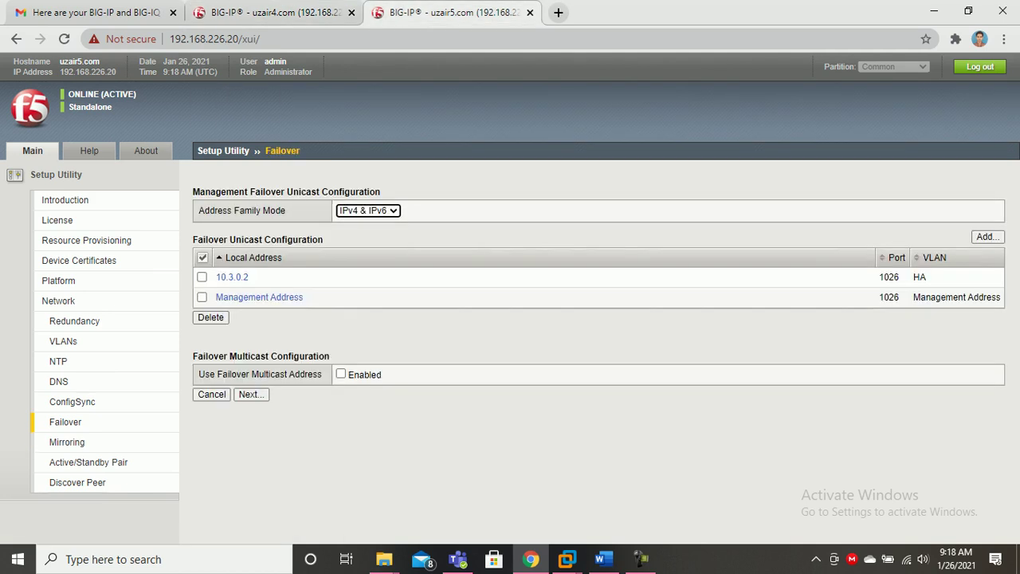
pyautogui.click(202, 257)
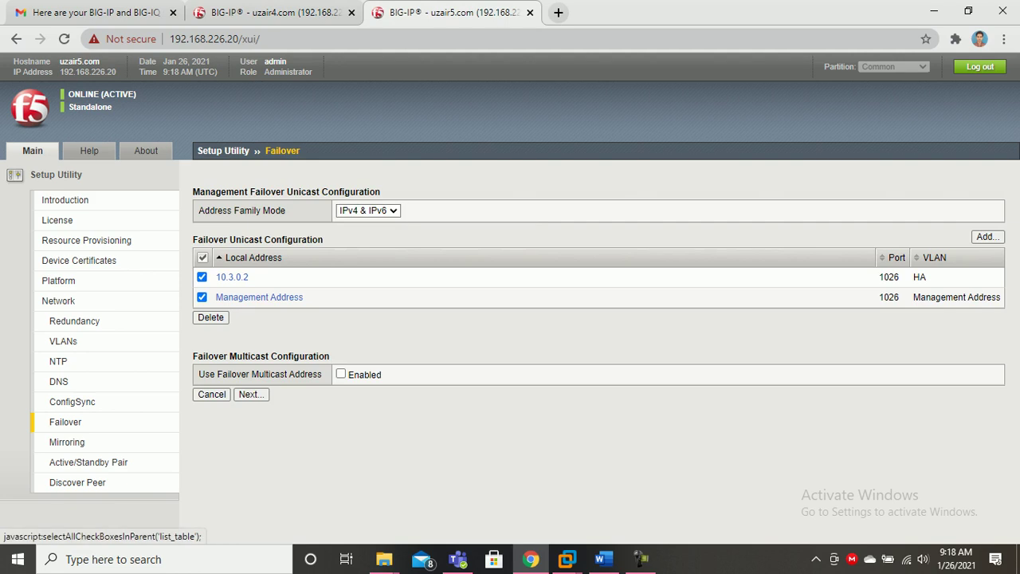
pyautogui.click(251, 395)
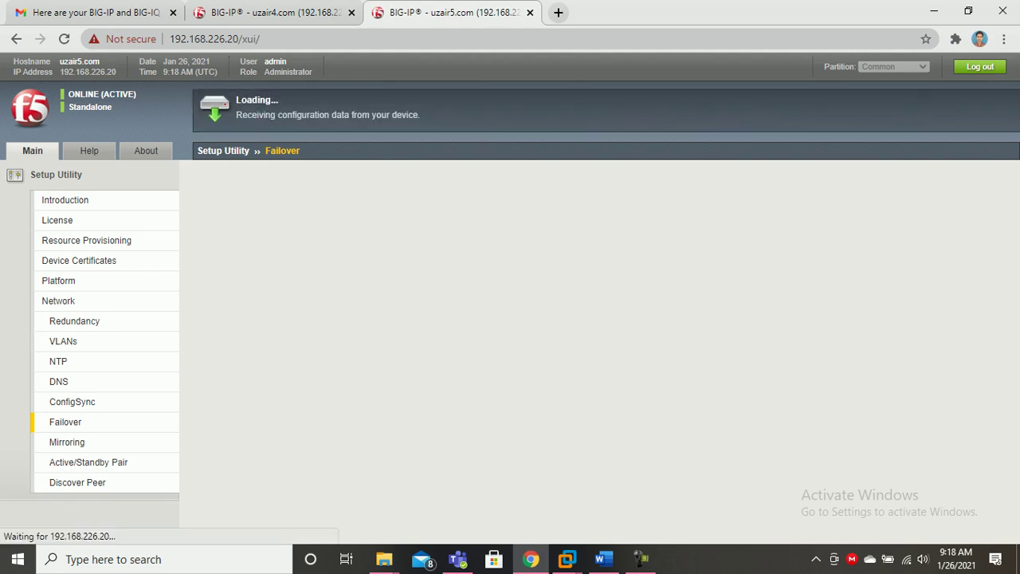
pyautogui.click(275, 13)
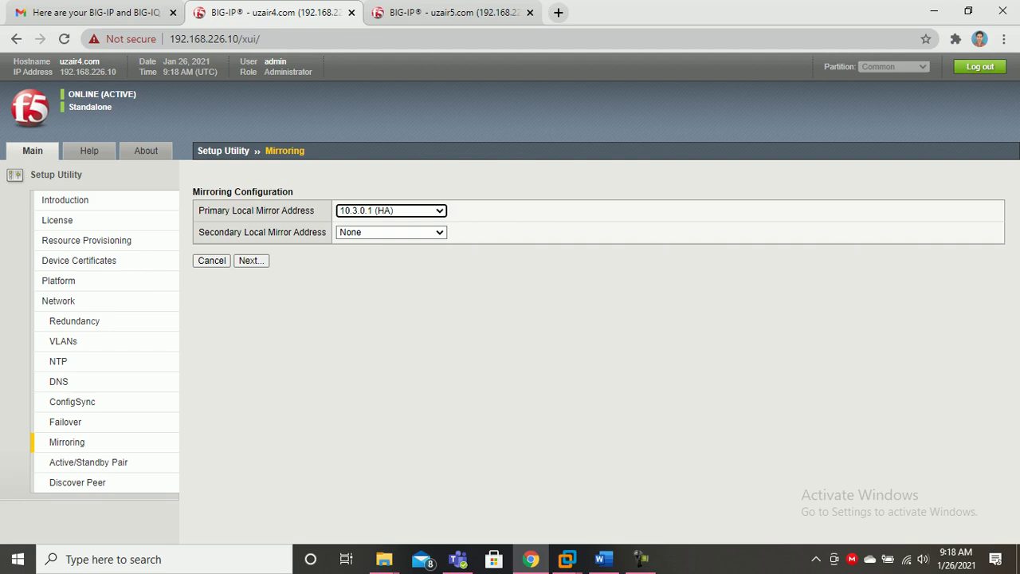
# Mirror on 192.168.226.10 via 10.3.0.1 (HA) primary and 10.2.0.1 (internal) secondary.
pyautogui.click(392, 211)
pyautogui.click(392, 278)
pyautogui.click(391, 232)
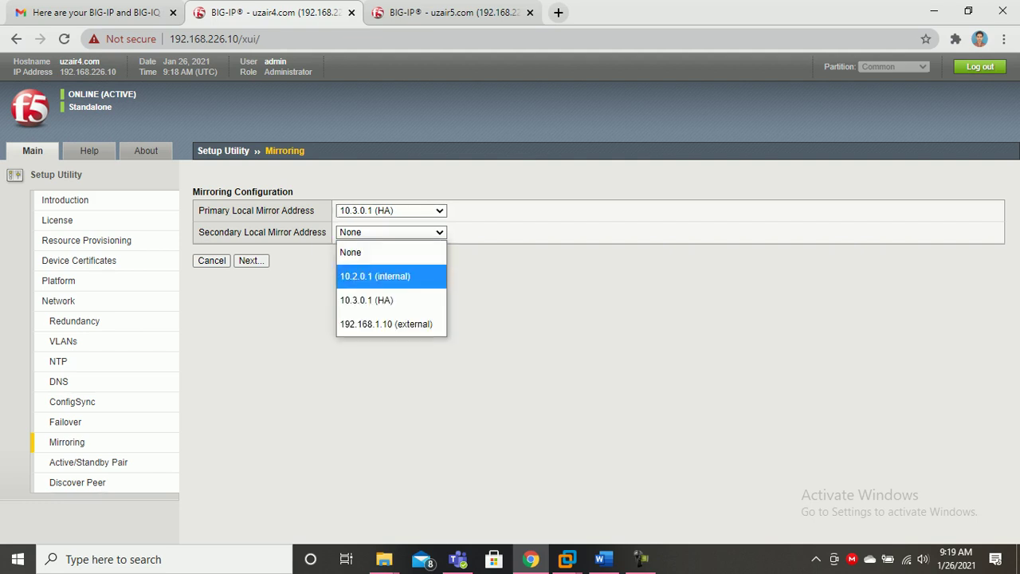
pyautogui.click(391, 275)
pyautogui.click(251, 261)
# Set 192.168.226.20's secondary mirror address to 10.2.0.3 (internal) and submit.
pyautogui.click(447, 12)
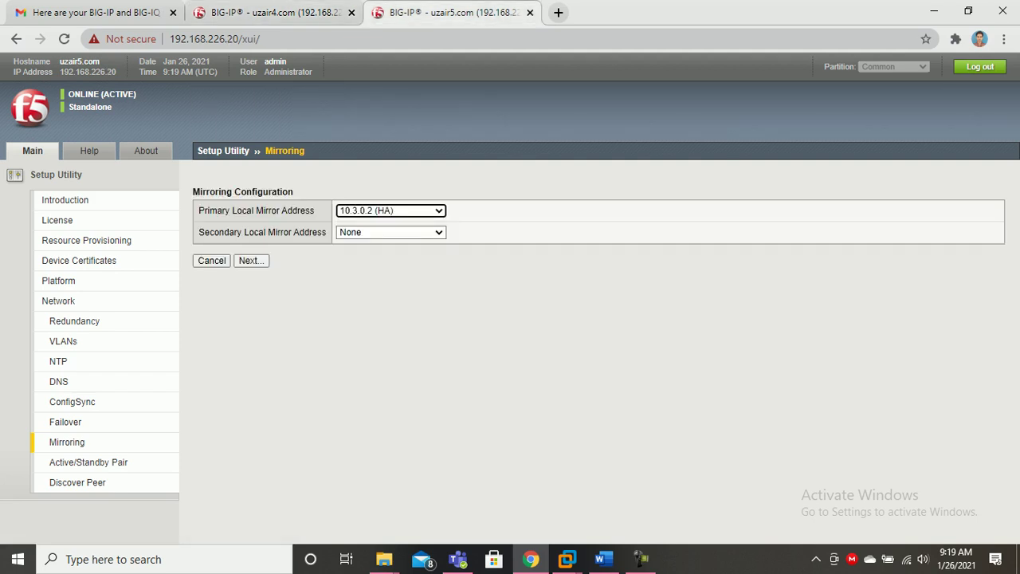
pyautogui.click(391, 233)
pyautogui.click(391, 276)
pyautogui.click(251, 261)
pyautogui.click(271, 12)
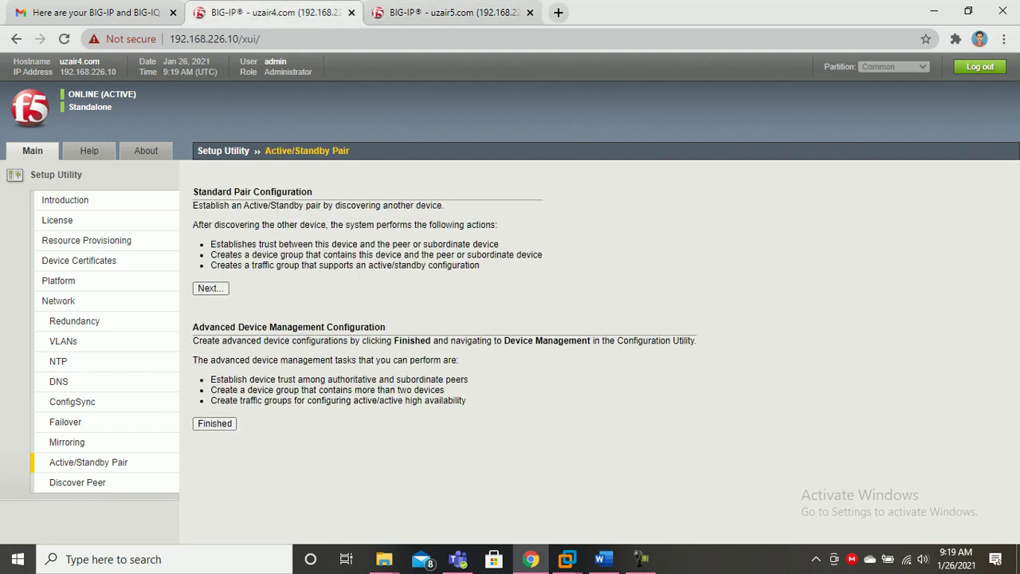
# Open the Discover Peer step from Standard Pair Configuration on both devices.
pyautogui.click(210, 288)
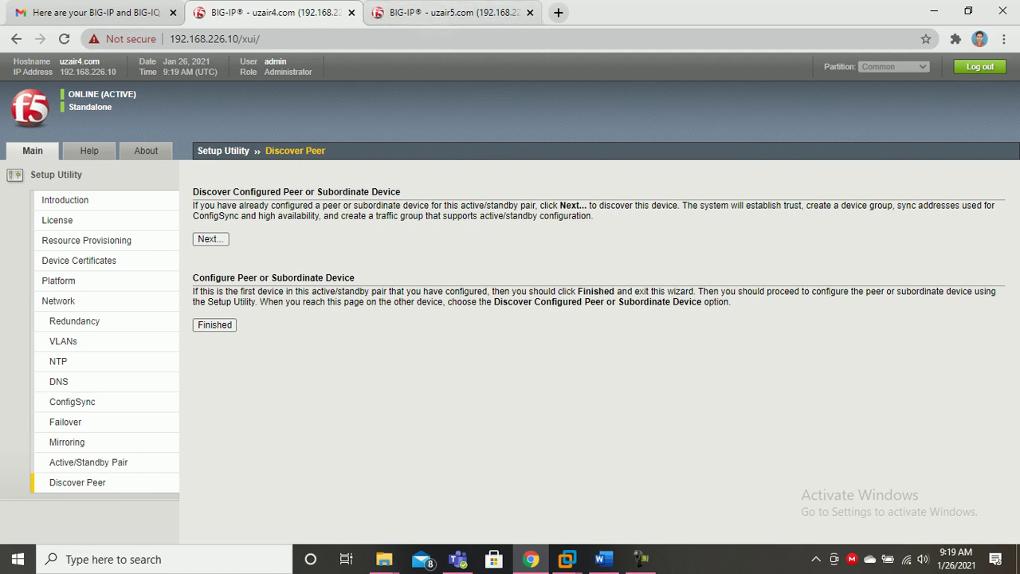
pyautogui.click(209, 238)
pyautogui.click(446, 12)
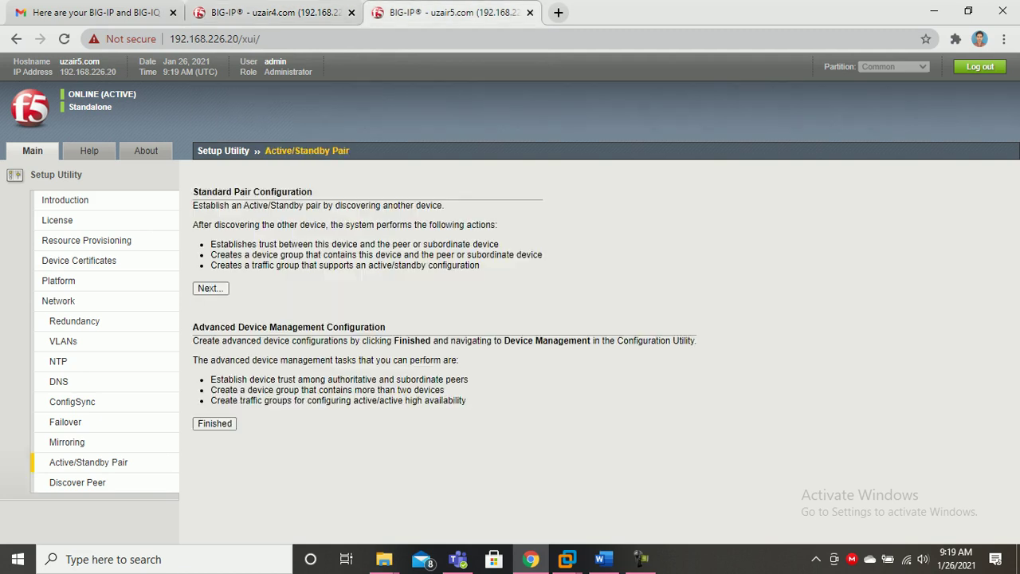
pyautogui.click(210, 289)
pyautogui.click(210, 238)
# Keep Peer as the device type on 192.168.226.10's discovery form.
pyautogui.click(275, 39)
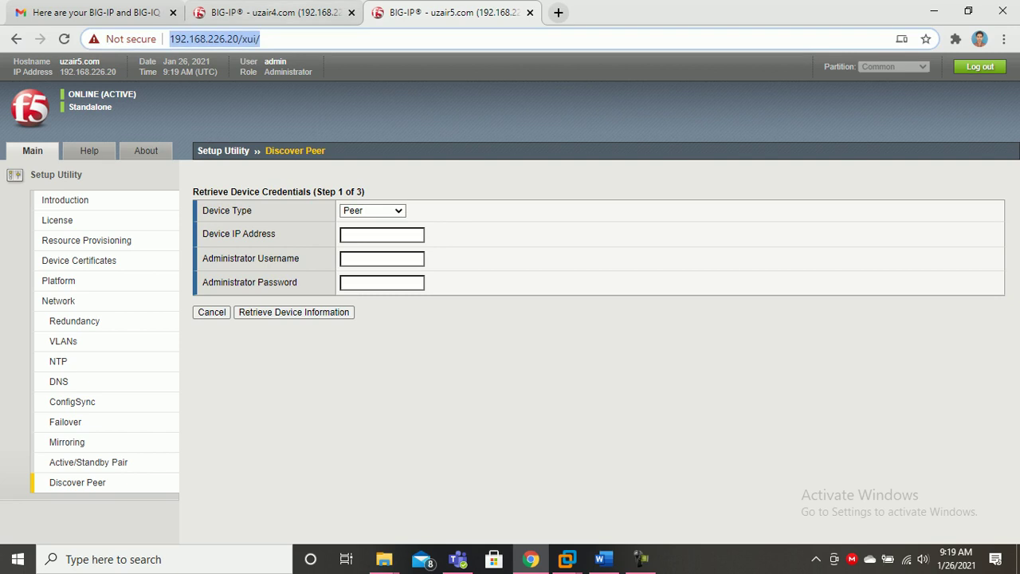
pyautogui.click(275, 12)
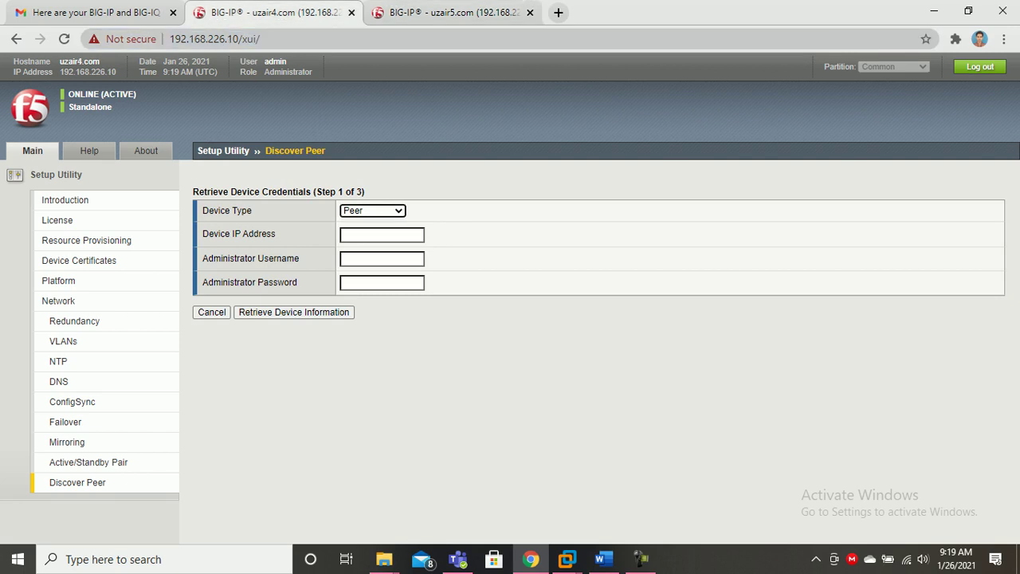
pyautogui.click(373, 211)
pyautogui.click(372, 229)
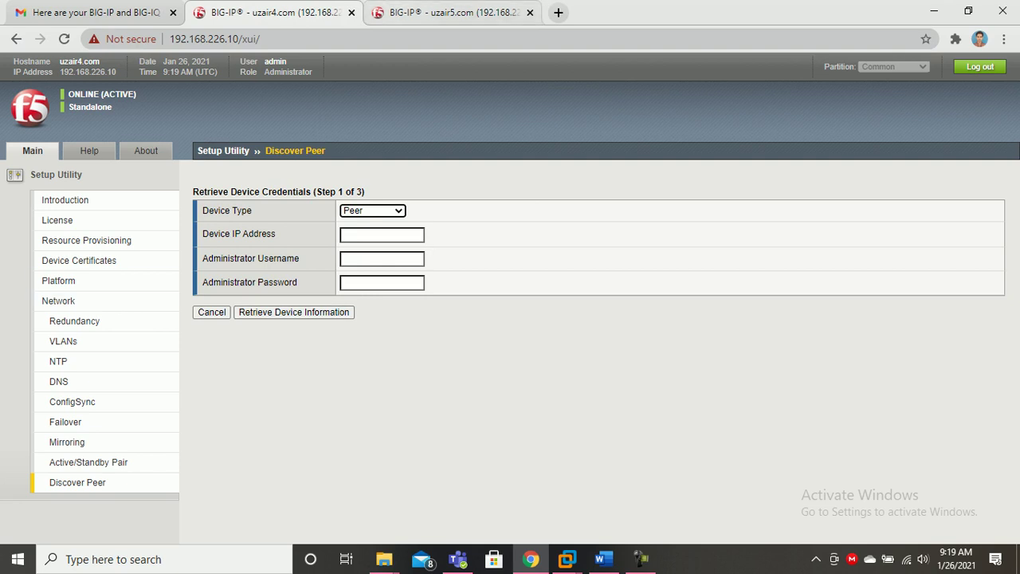
pyautogui.hotkey('ctrl', 'Tab')
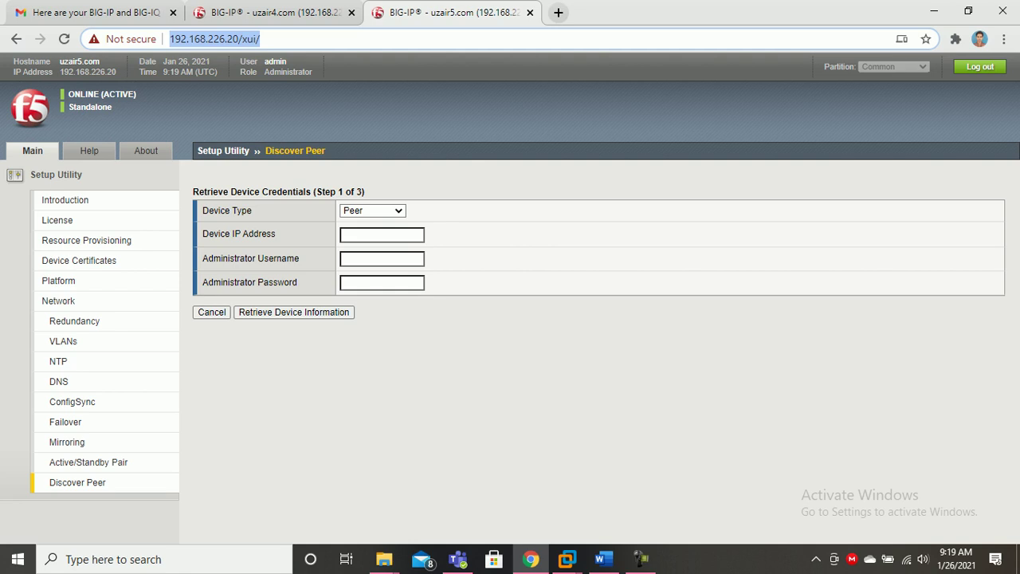
pyautogui.hotkey('ctrl', 'shift', 'Tab')
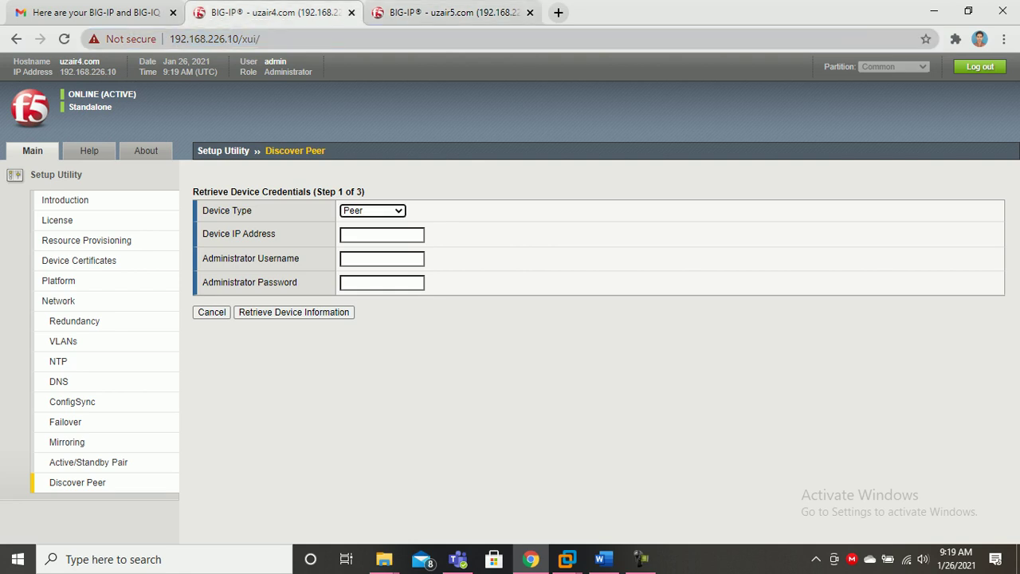
# Retrieve peer 192.168.226.20's certificate using the admin username and its password.
pyautogui.click(382, 235)
pyautogui.write('192.168.226.20')
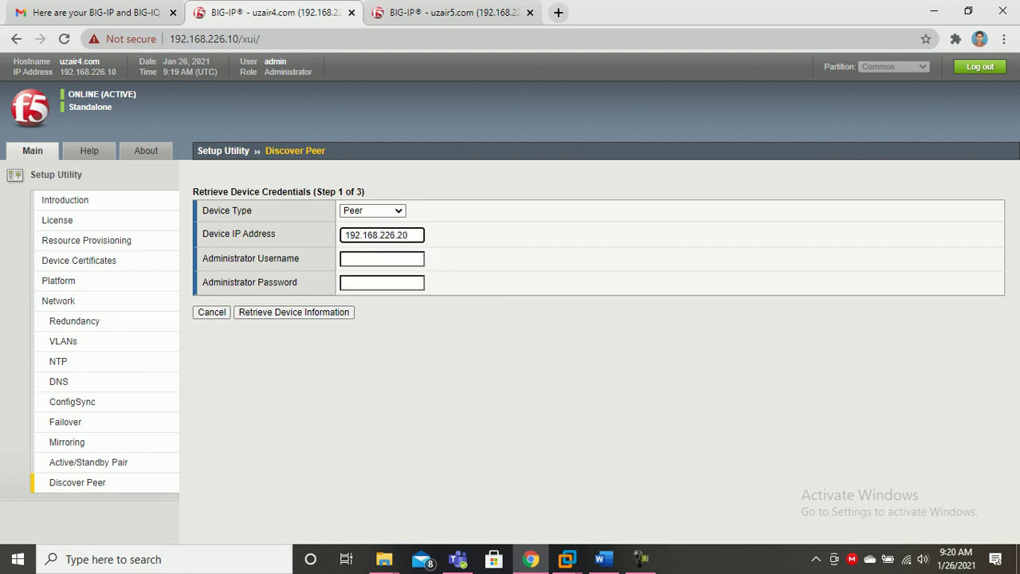
pyautogui.press('Tab')
pyautogui.press('Down')
pyautogui.press('Return')
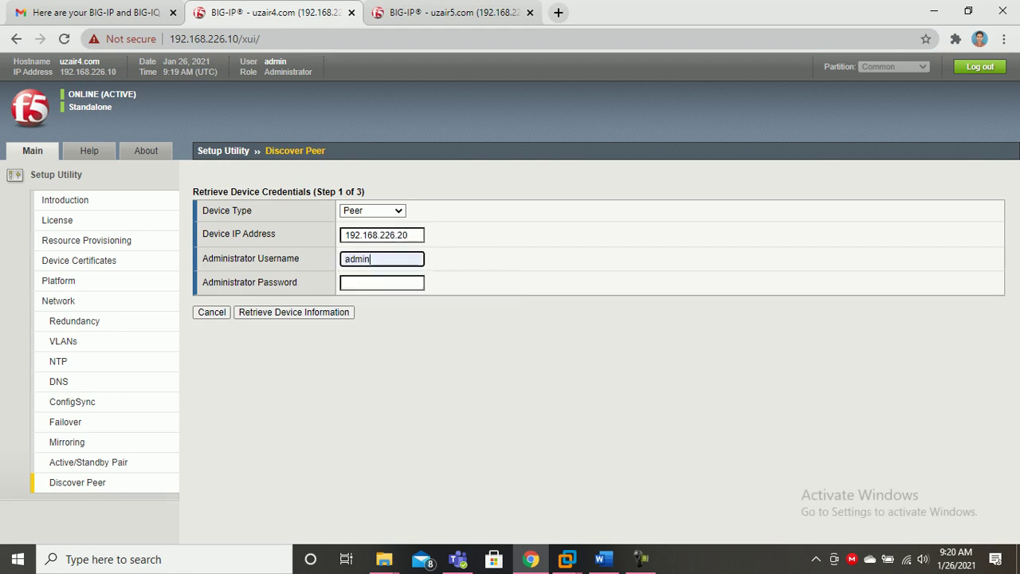
pyautogui.press('Tab')
pyautogui.write('•••••••••')
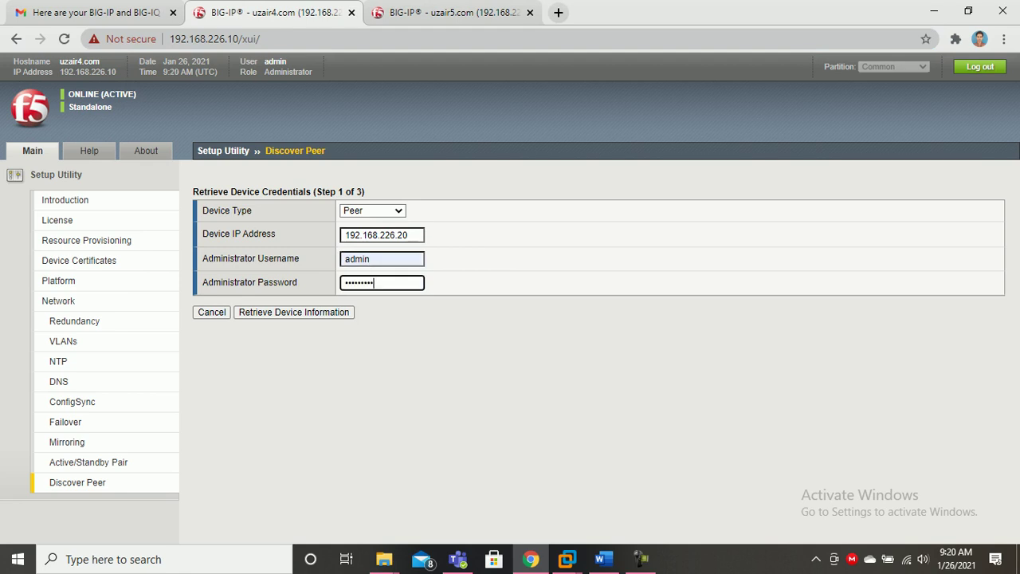
pyautogui.click(295, 313)
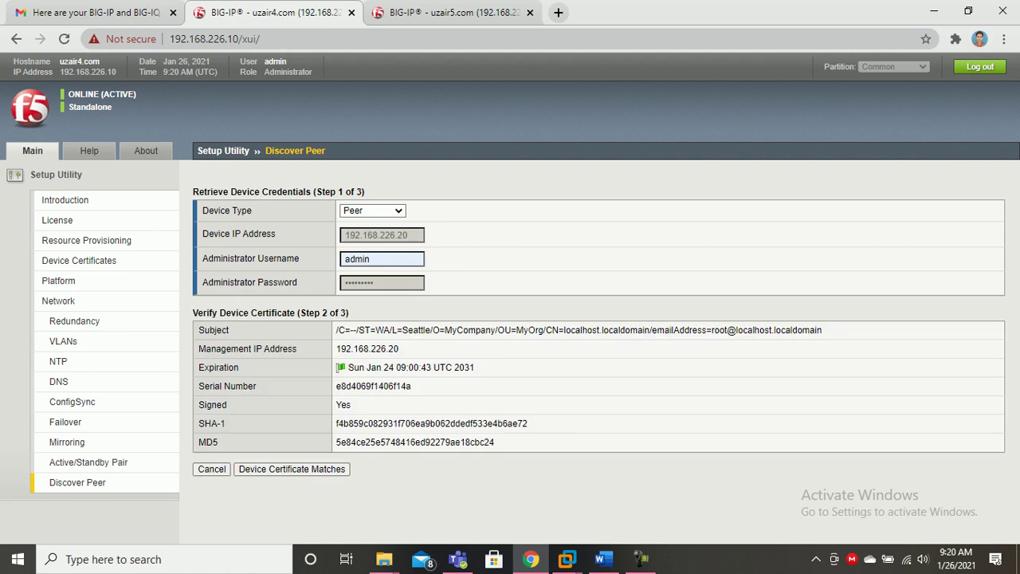
pyautogui.click(446, 12)
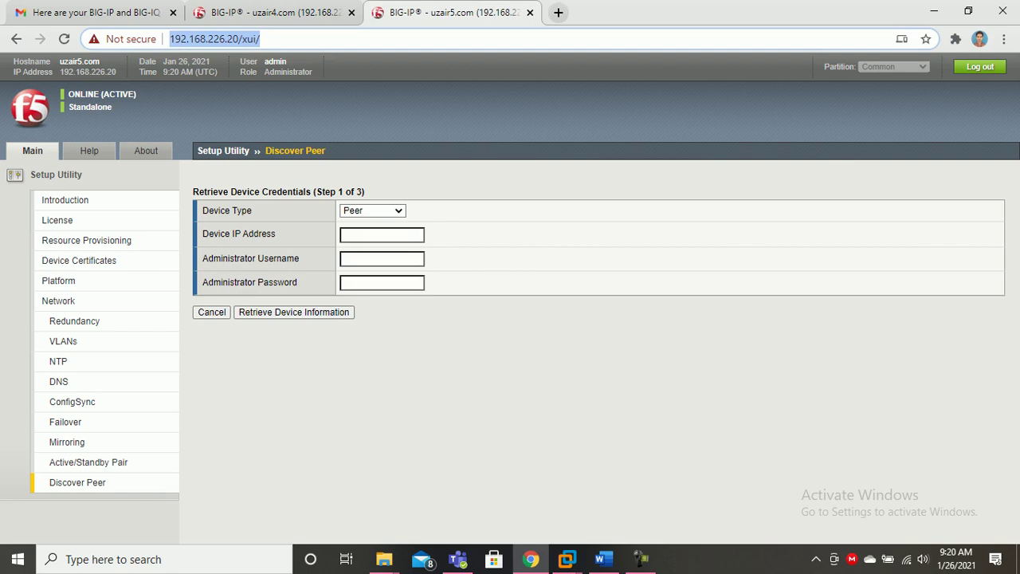
pyautogui.hotkey('ctrl', 'shift', 'Tab')
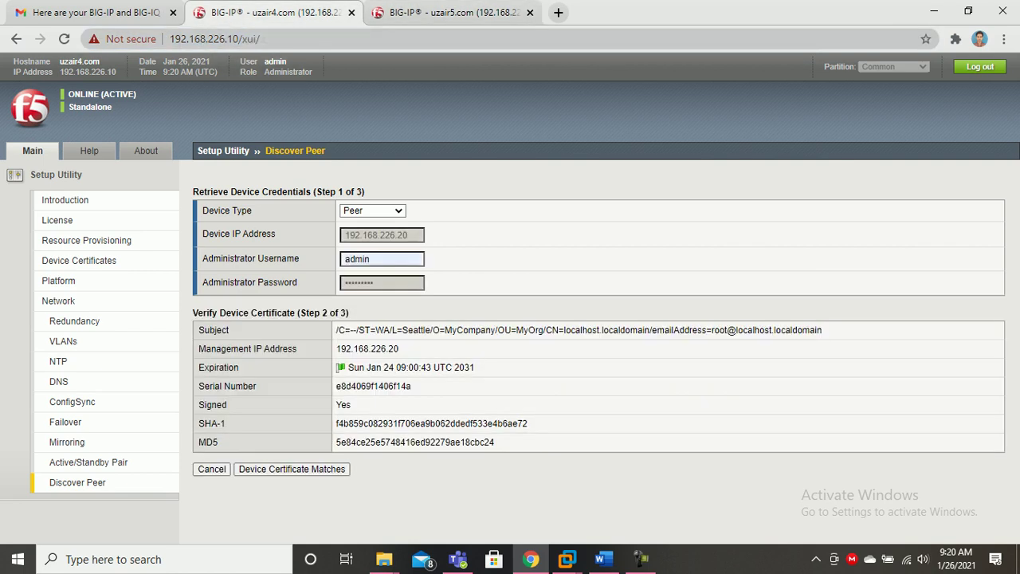
pyautogui.hotkey('ctrl', 'Tab')
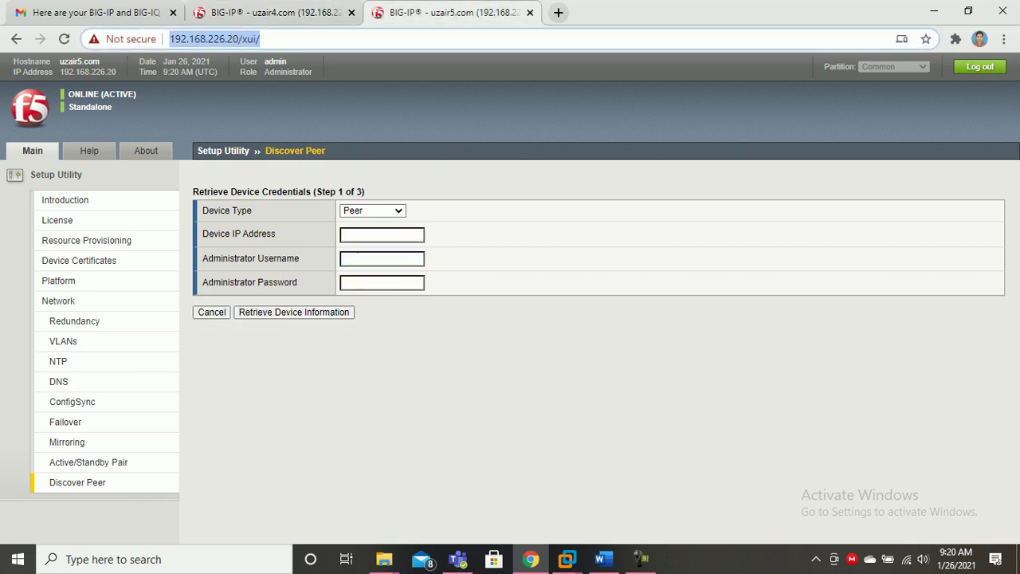
# On 192.168.226.20, retrieve peer 192.168.226.10's certificate with the admin username and password.
pyautogui.click(381, 235)
pyautogui.write('1')
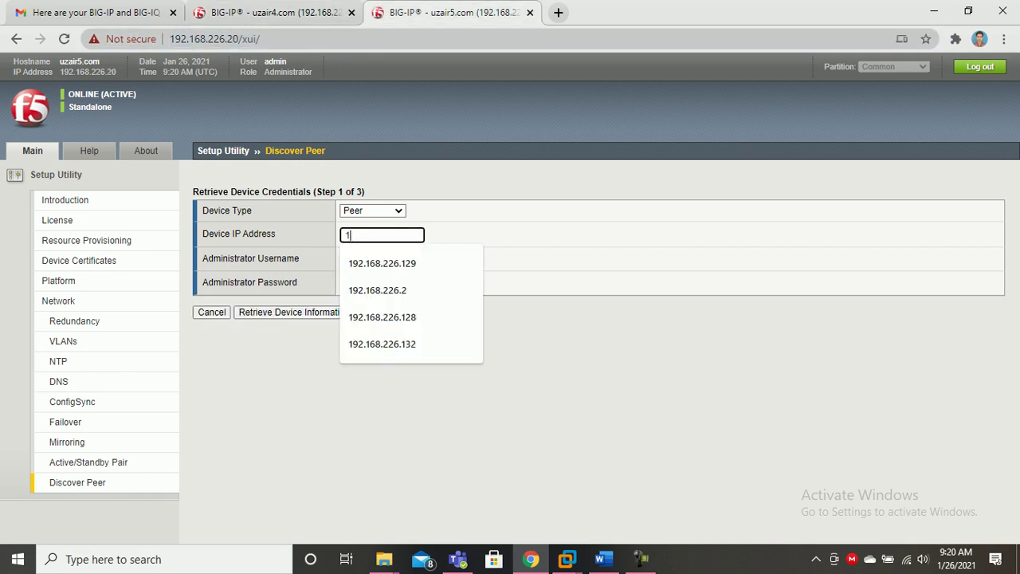
pyautogui.write('92.168.226.10')
pyautogui.press('Tab')
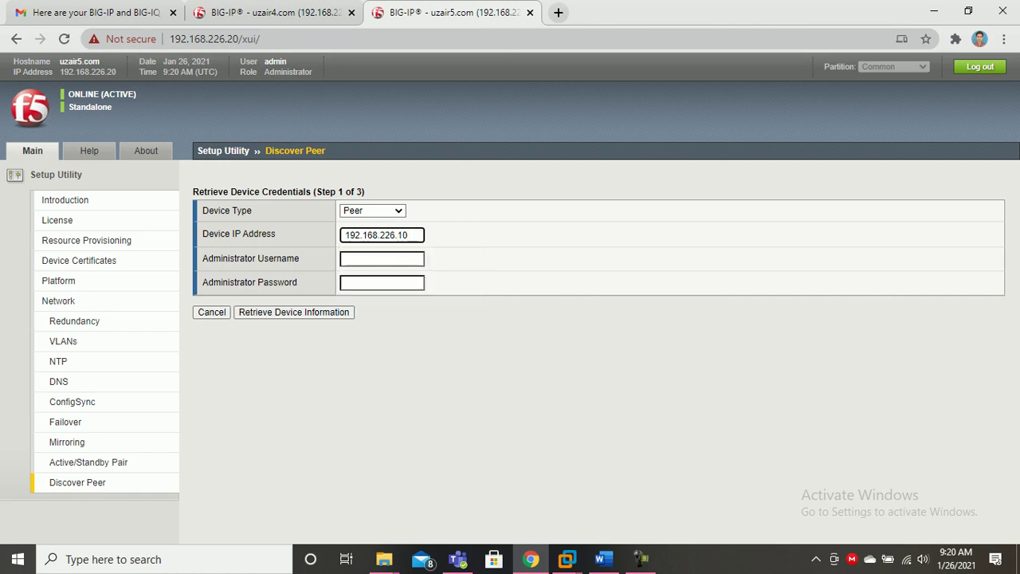
pyautogui.press('Down')
pyautogui.press('Down')
pyautogui.press('Return')
pyautogui.press('Tab')
pyautogui.write('admin@123')
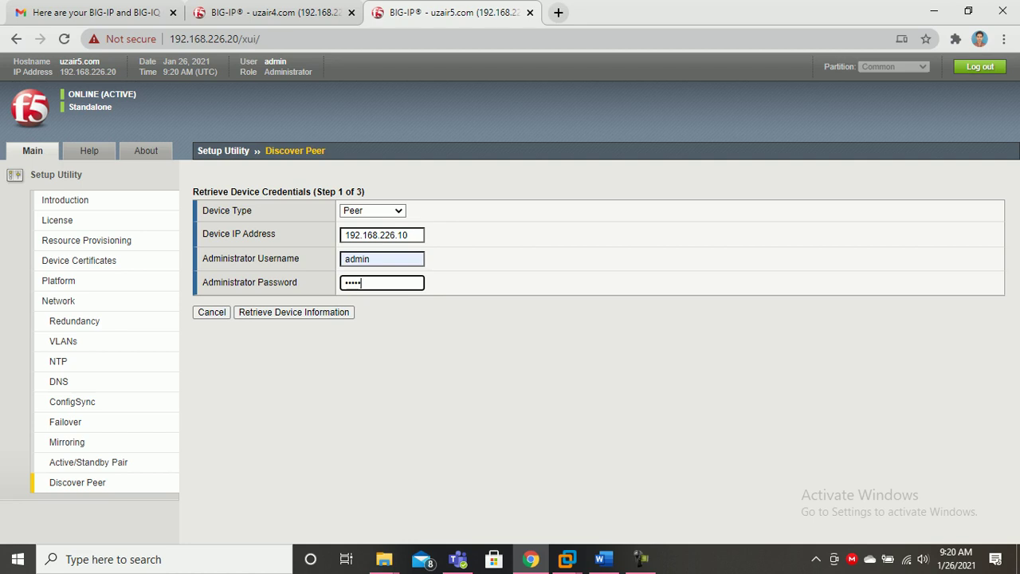
pyautogui.press('Return')
# Confirm the device certificate matches on both devices to reach Add Device.
pyautogui.click(275, 13)
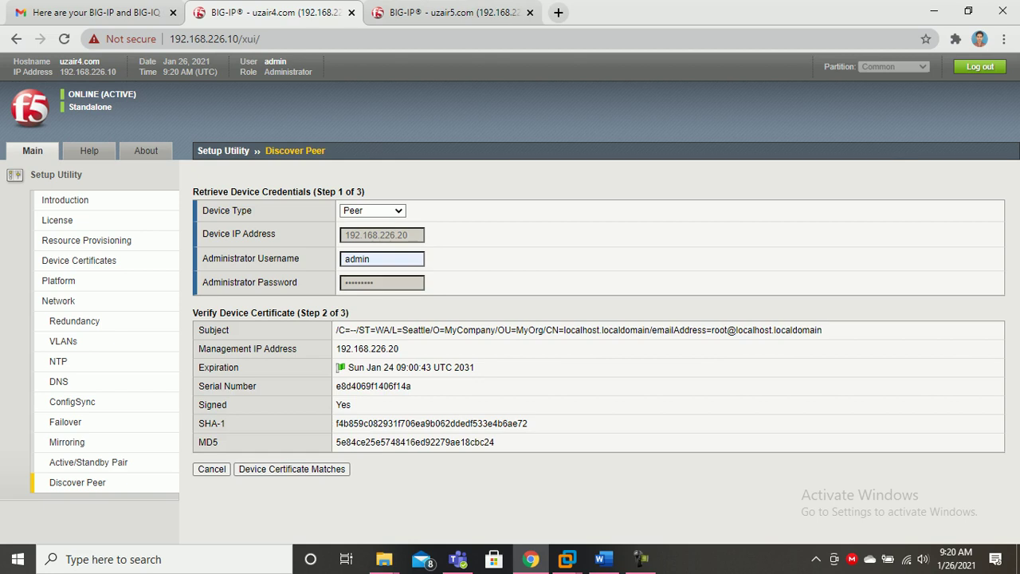
pyautogui.click(292, 470)
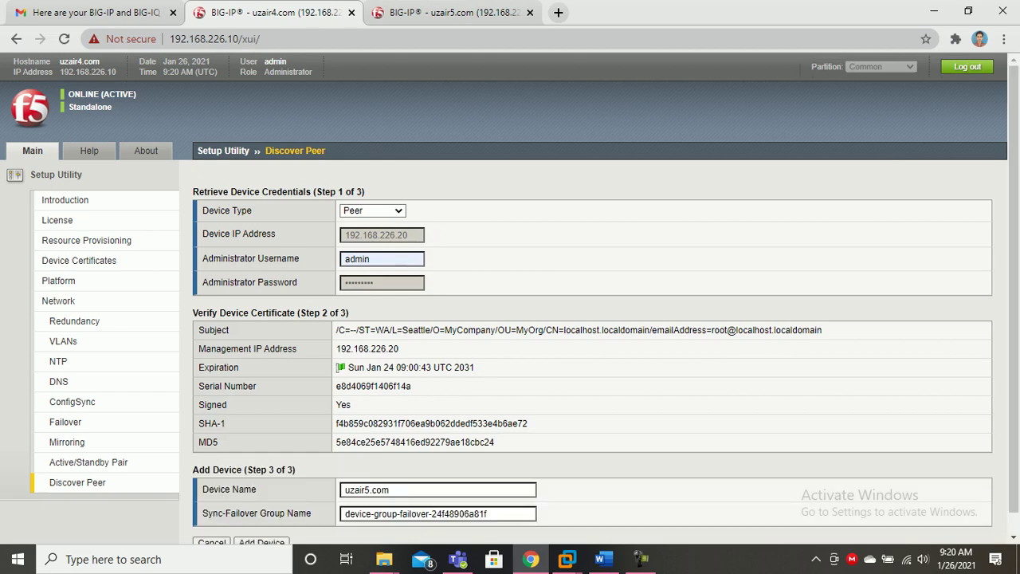
pyautogui.scroll(-1, 291, 469)
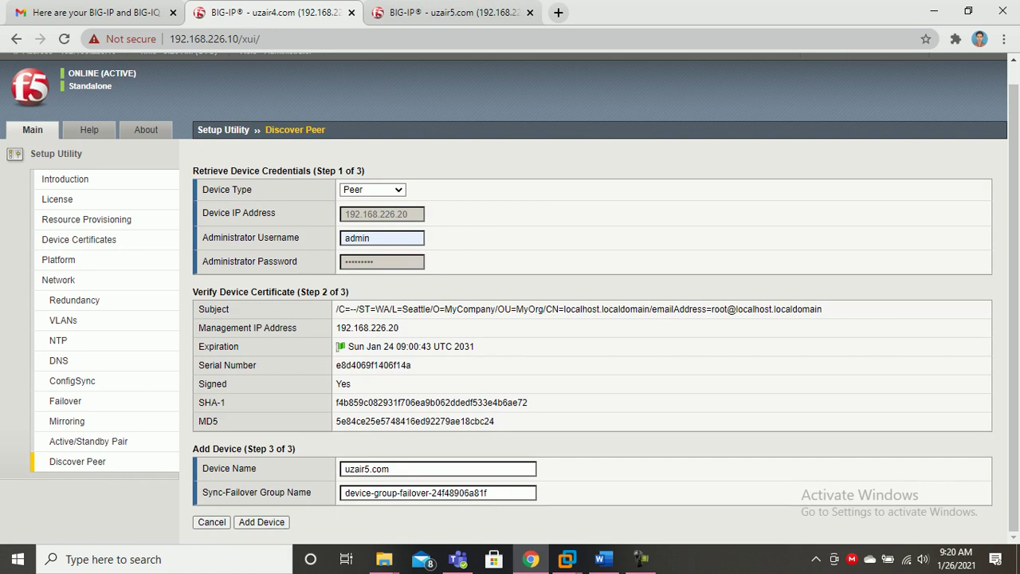
pyautogui.hotkey('ctrl', 'Tab')
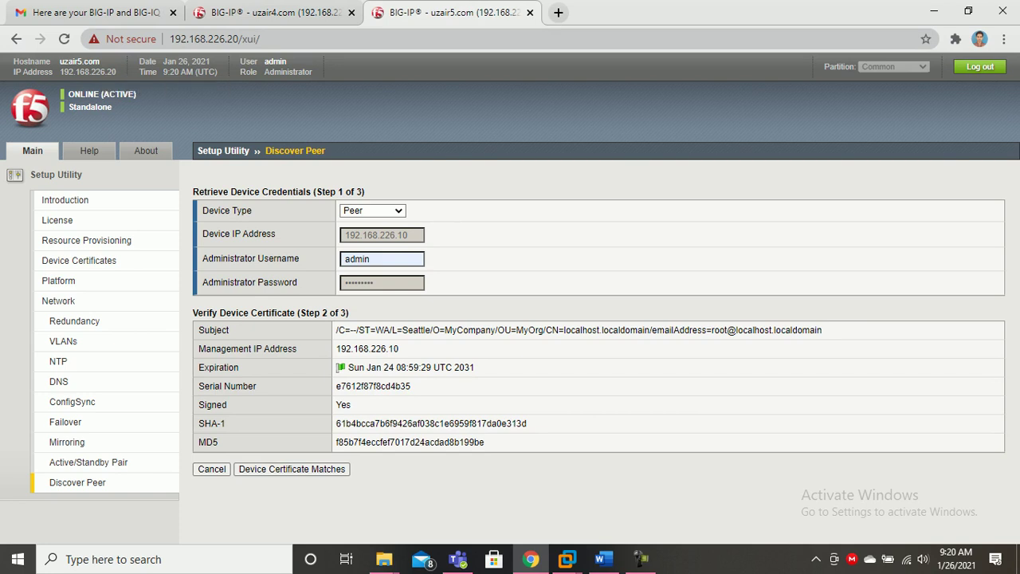
pyautogui.press('Return')
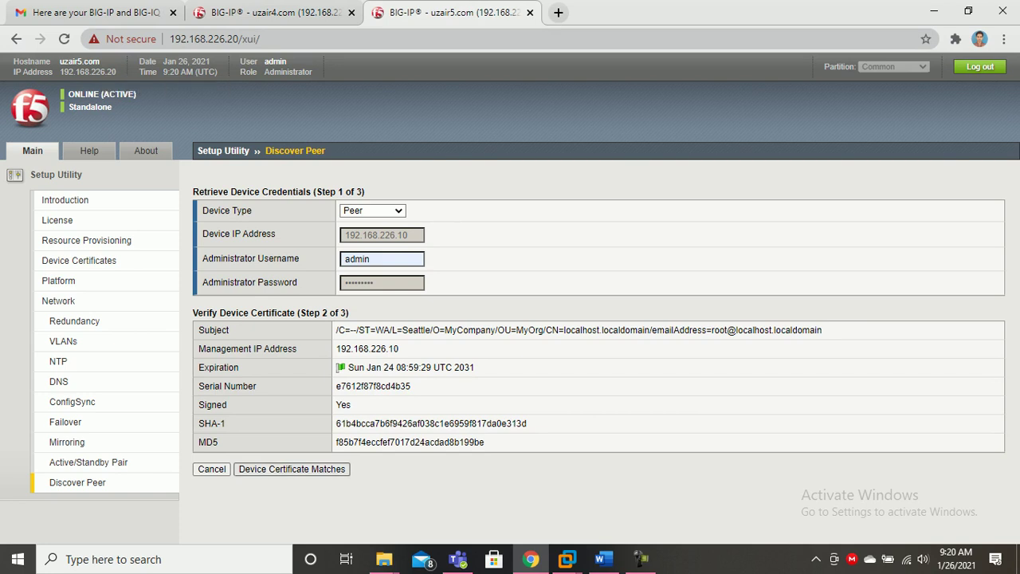
pyautogui.scroll(-1, 511, 319)
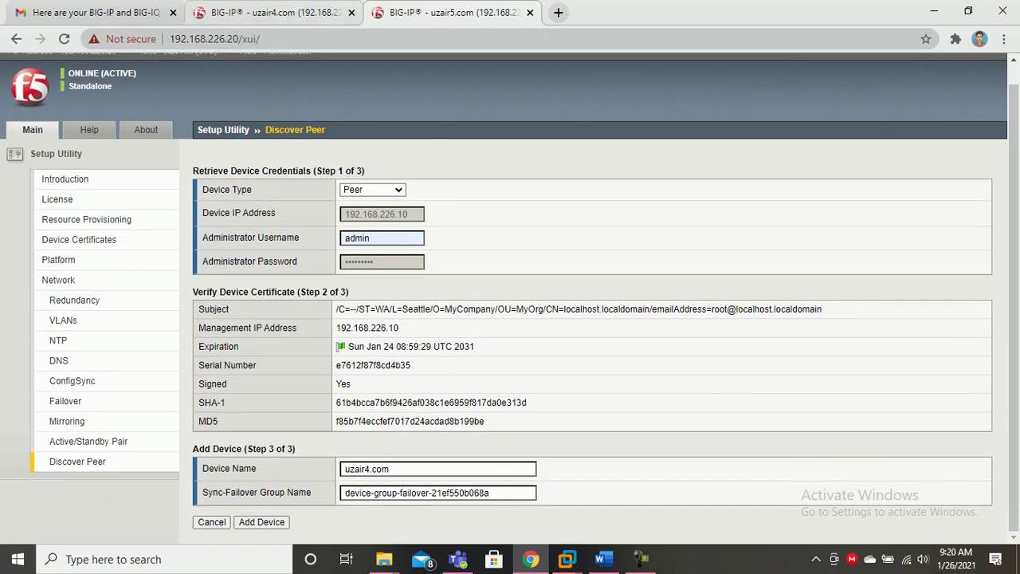
pyautogui.hotkey('ctrl', 'shift', 'Tab')
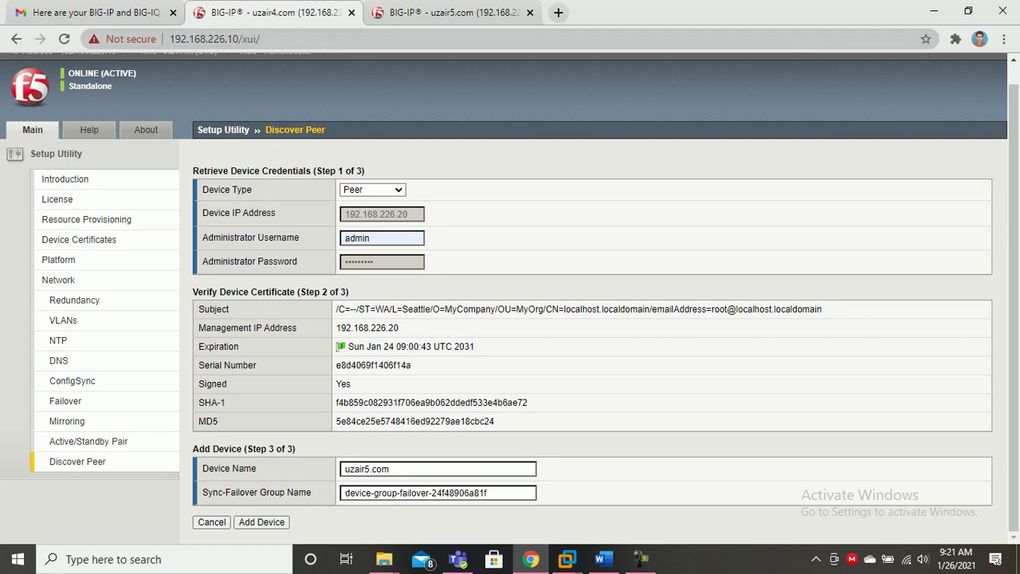
# Add 192.168.226.20 and 192.168.226.10 as each other's peers, accepting the existing-device update.
pyautogui.click(261, 522)
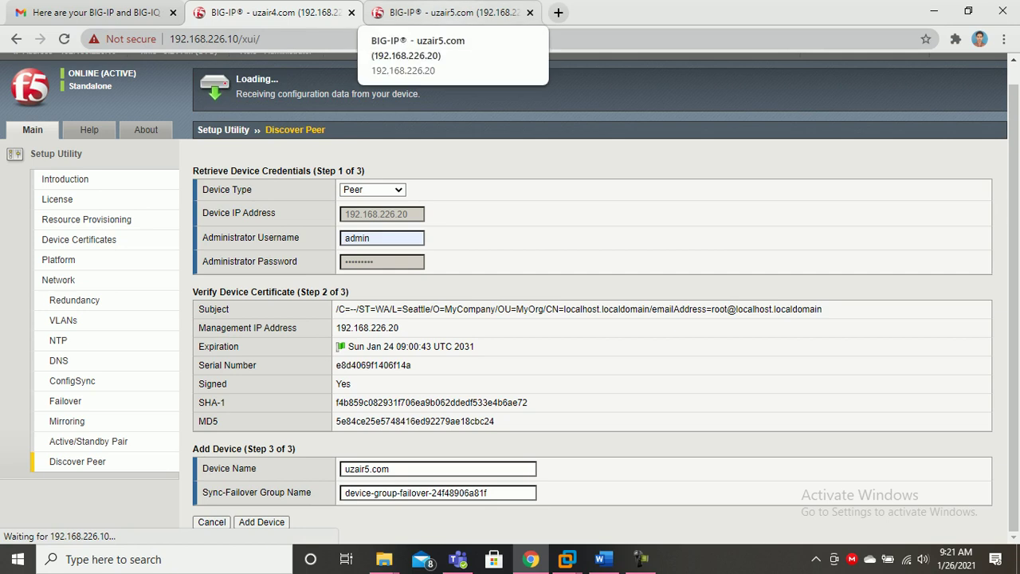
pyautogui.click(446, 12)
pyautogui.click(261, 522)
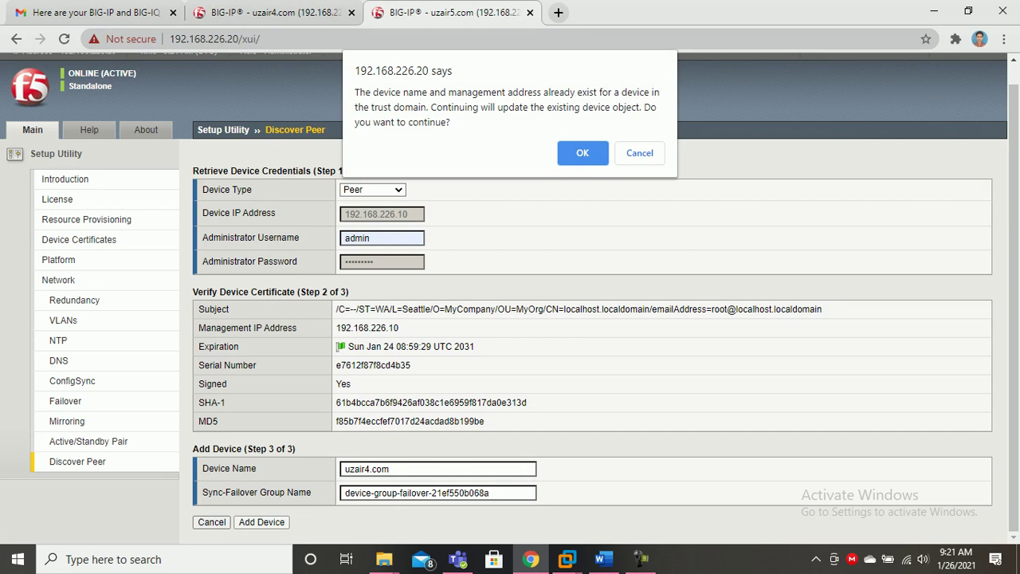
pyautogui.click(570, 153)
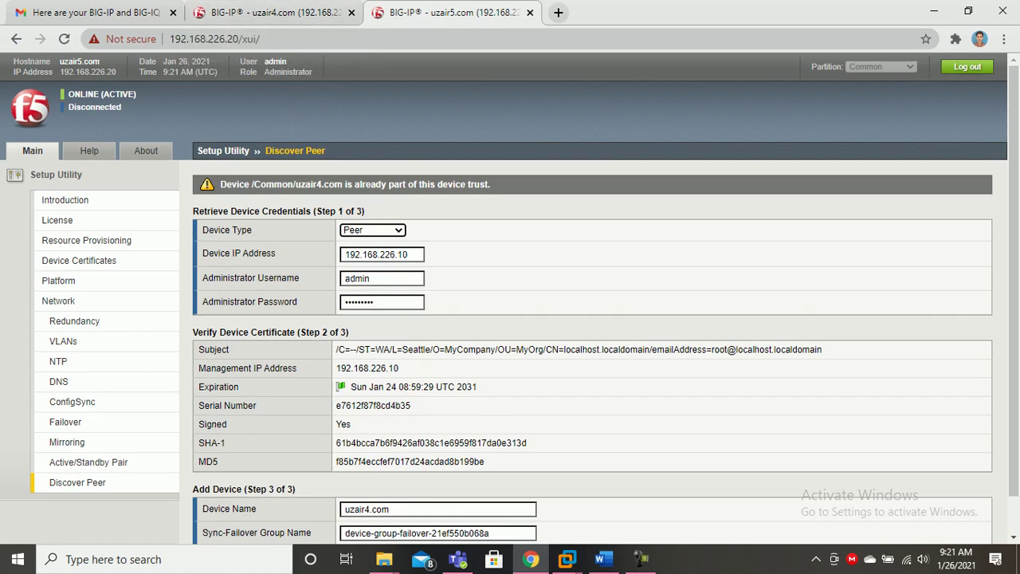
pyautogui.scroll(-1, 510, 298)
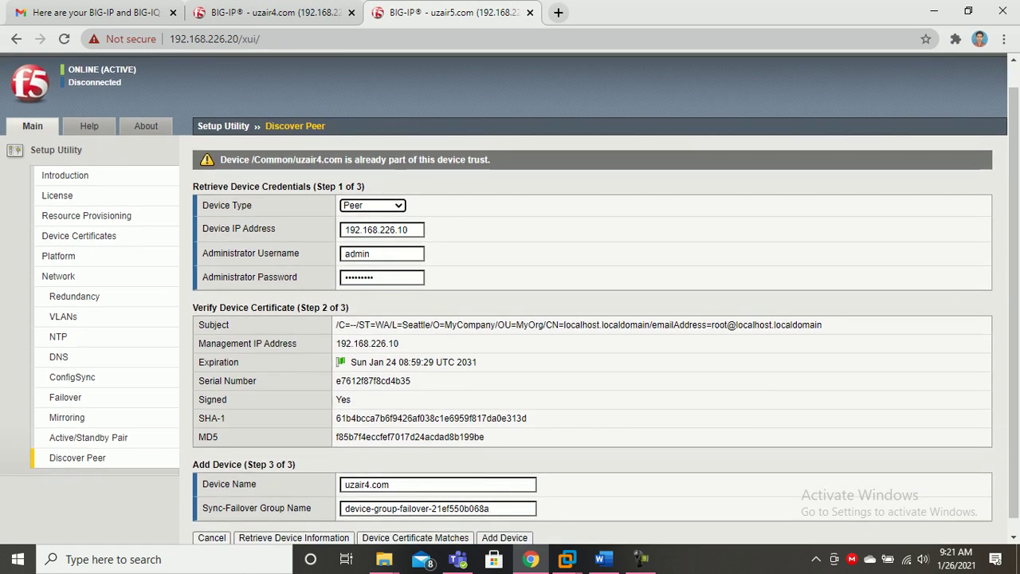
pyautogui.click(275, 12)
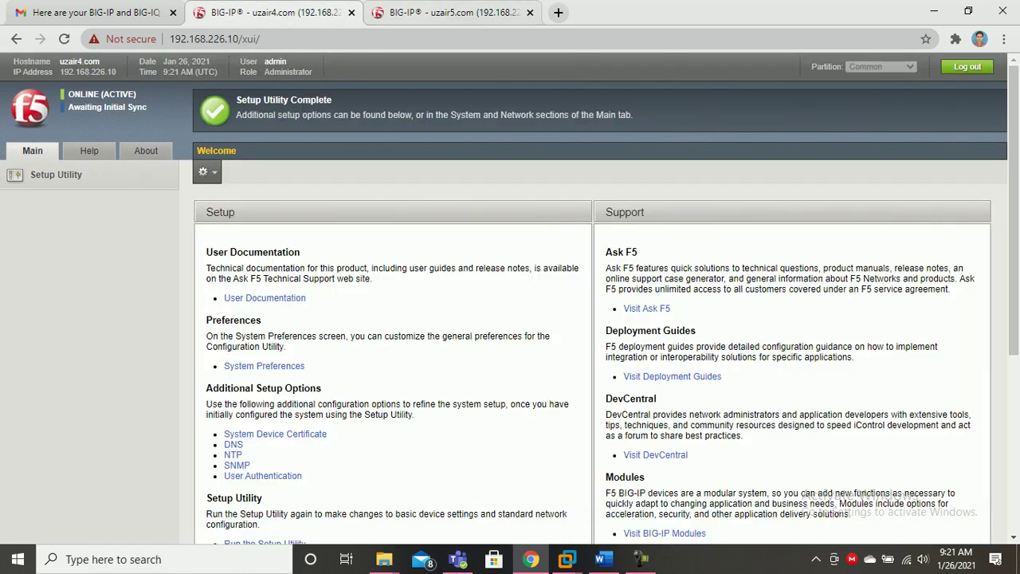
# Compare the uzair4.com and uzair5.com pages by switching between the two devices.
pyautogui.click(446, 13)
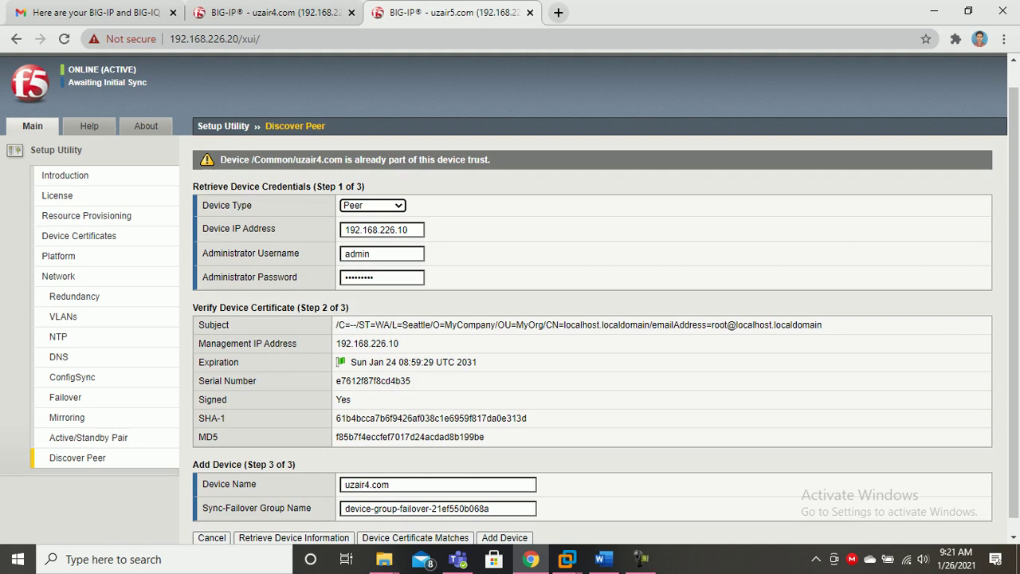
pyautogui.click(275, 13)
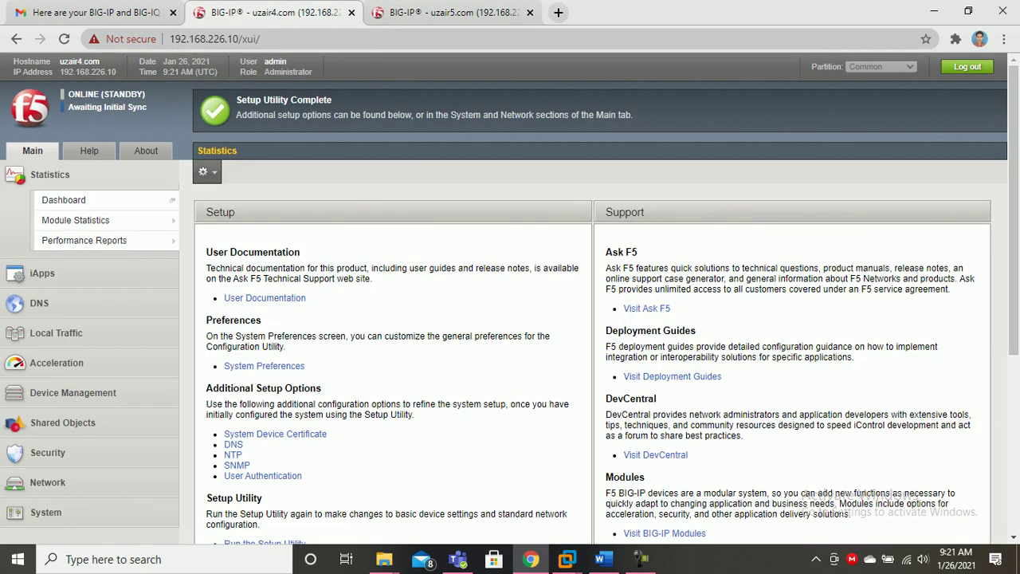
pyautogui.scroll(-3, 511, 298)
pyautogui.scroll(3, 510, 298)
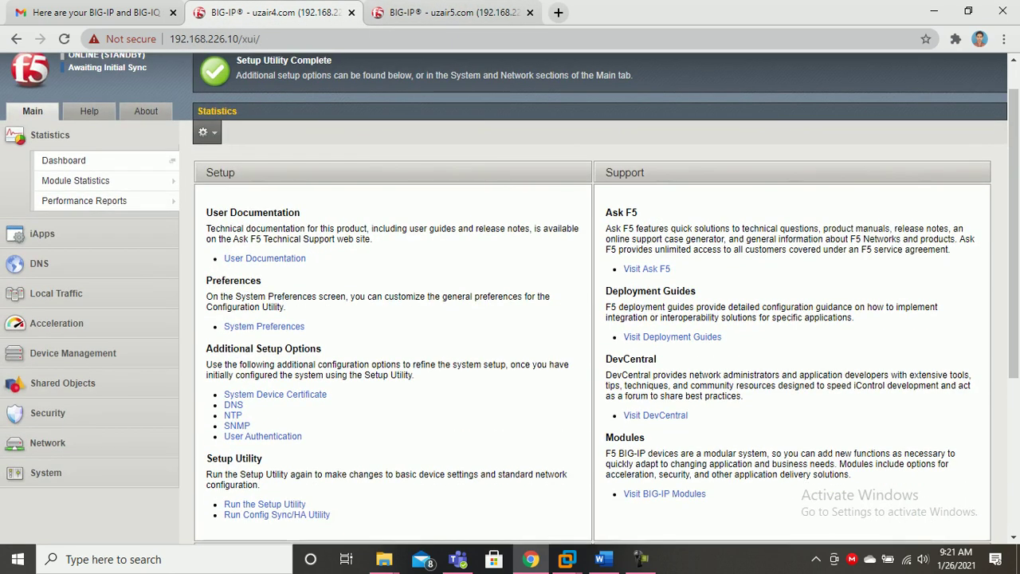
pyautogui.scroll(-1, 511, 298)
pyautogui.scroll(2, 510, 298)
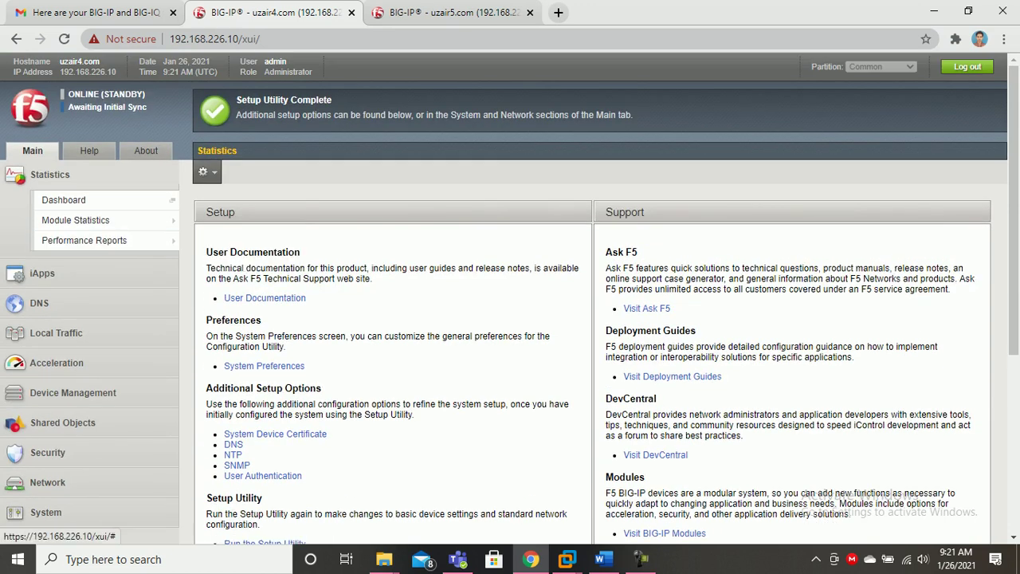
pyautogui.click(407, 12)
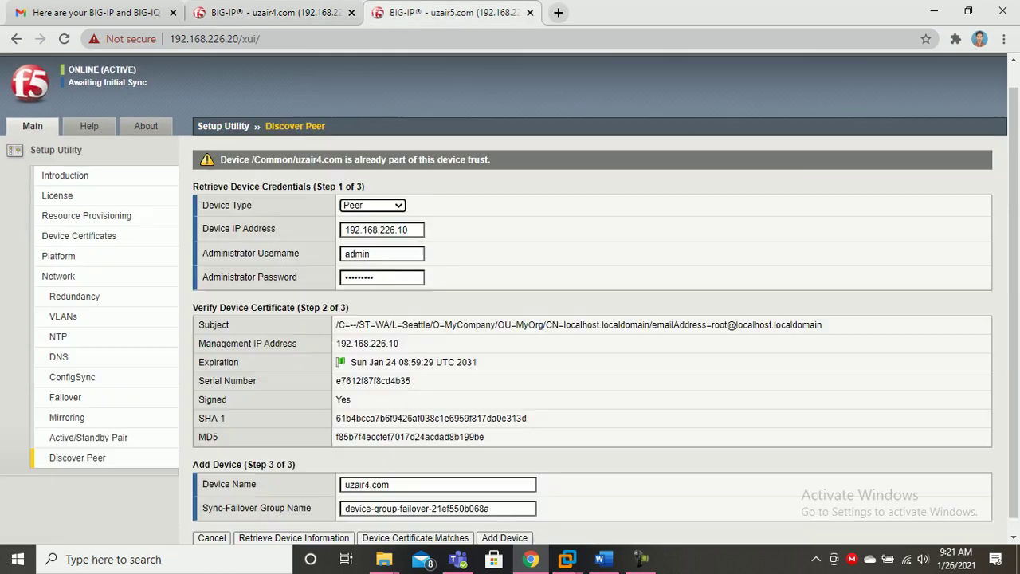
pyautogui.click(275, 13)
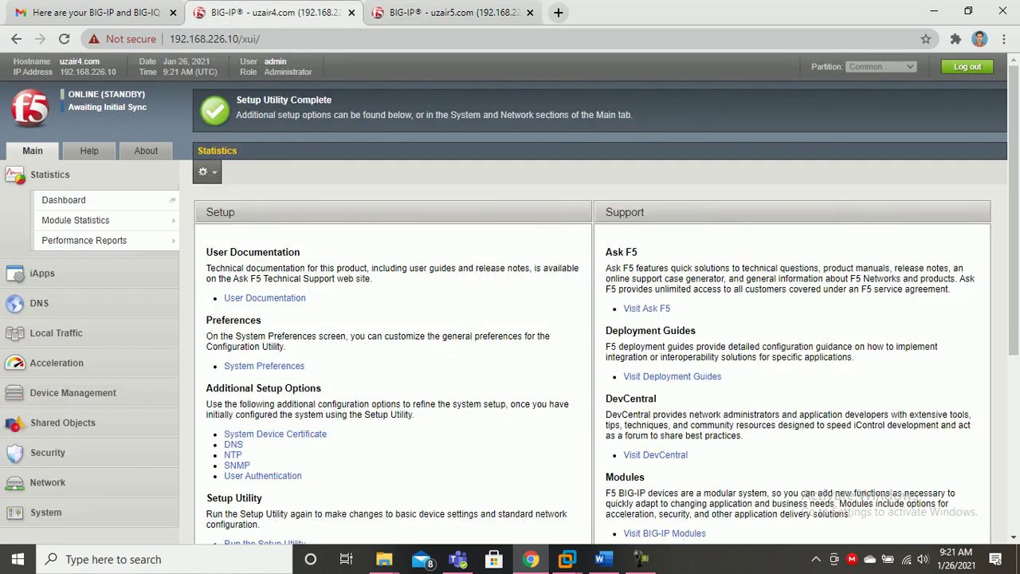
pyautogui.click(438, 13)
pyautogui.click(275, 12)
pyautogui.scroll(-2, 511, 319)
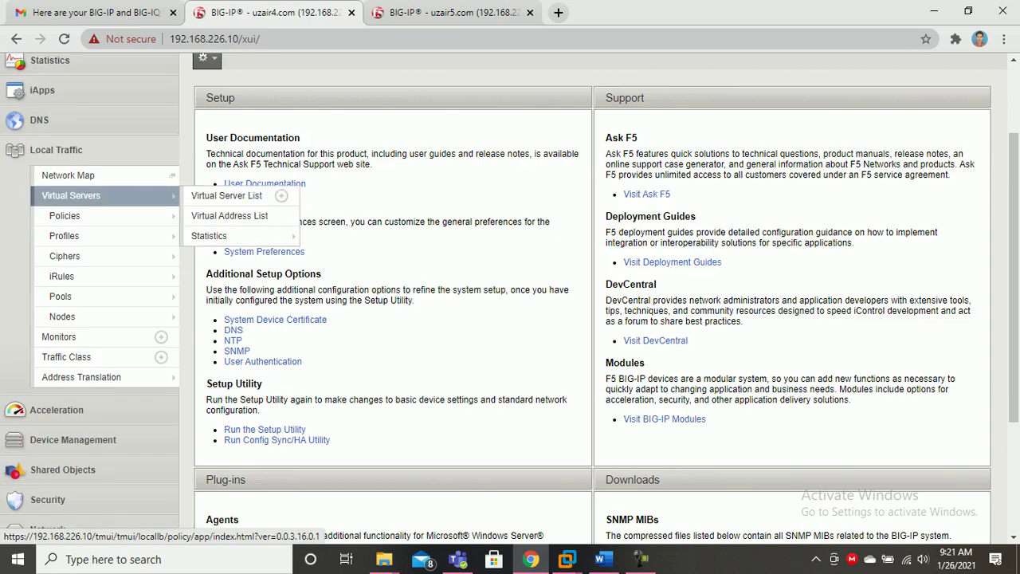
# Settle on uzair4.com's welcome page and expand Device Management in the navigation.
pyautogui.click(446, 13)
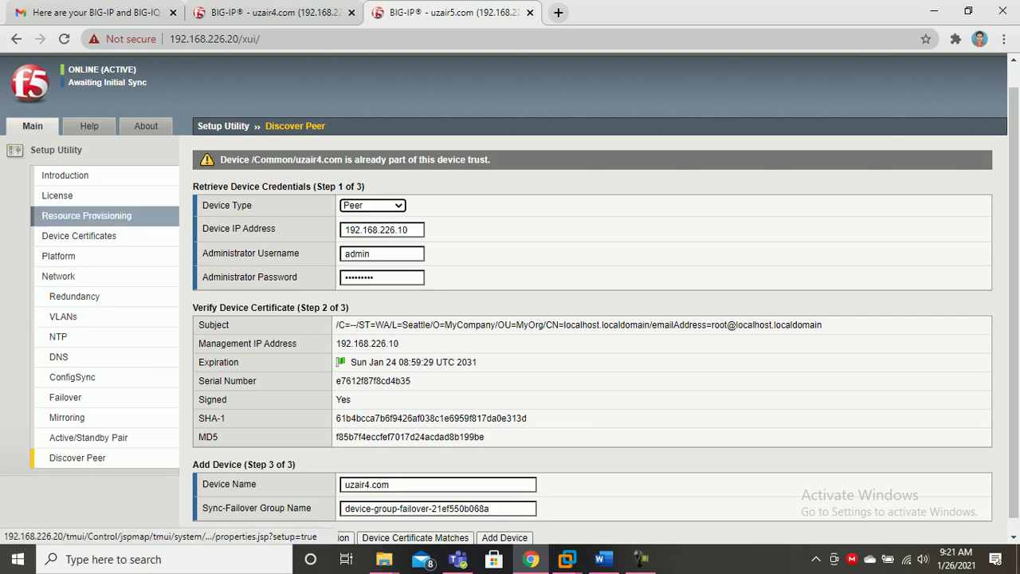
pyautogui.click(275, 12)
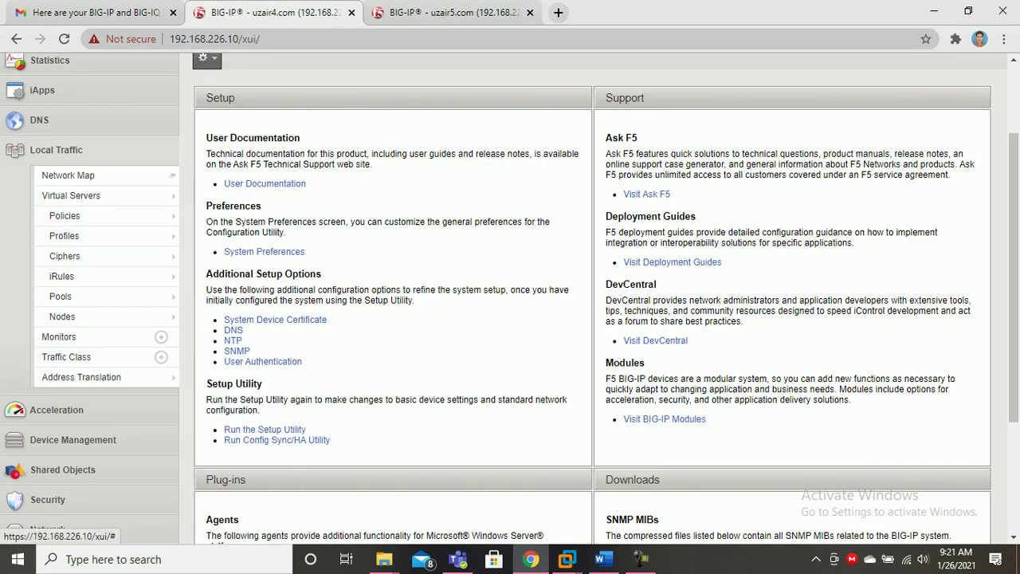
pyautogui.click(74, 440)
pyautogui.scroll(-2, 74, 440)
pyautogui.scroll(2, 56, 274)
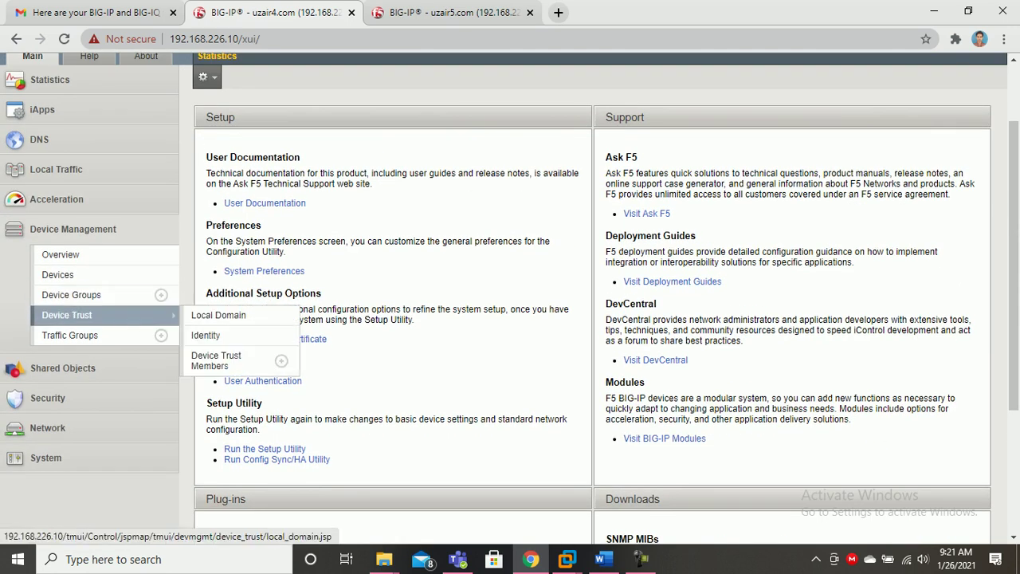
# Check uzair4.com's device list for both devices, then move to uzair6.com's Device General page.
pyautogui.click(56, 274)
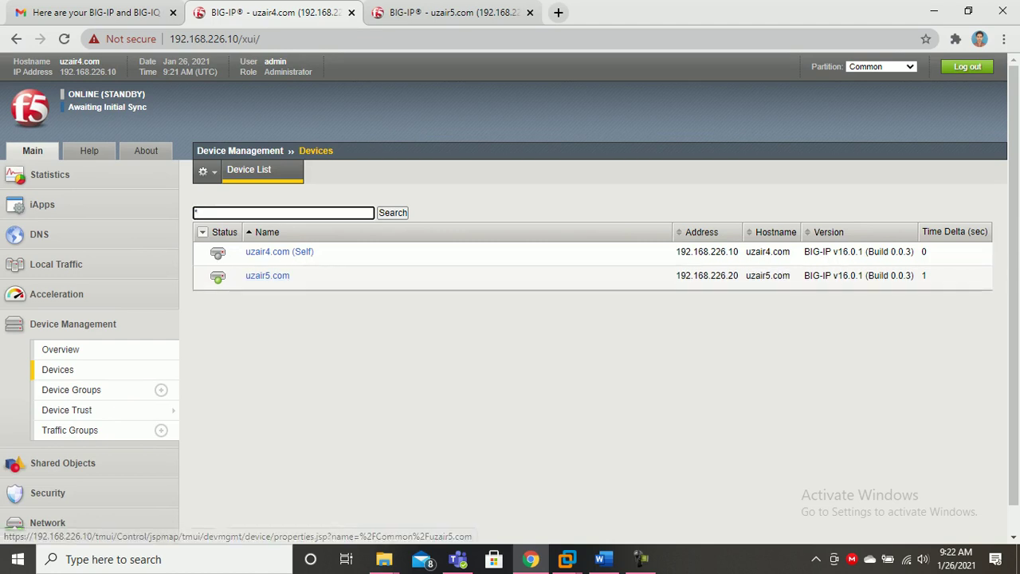
pyautogui.click(454, 13)
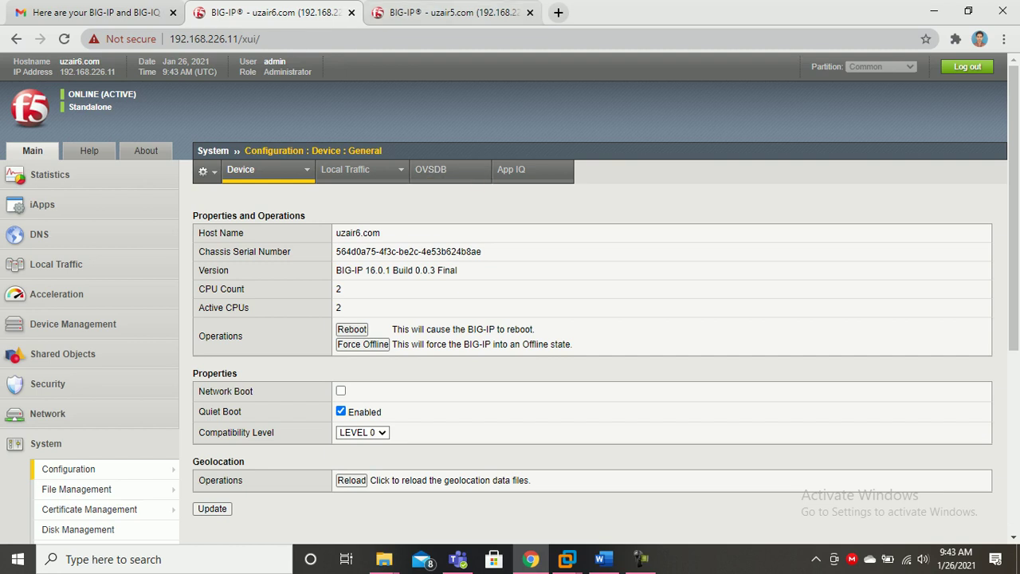
# Open the Device Management device lists on both uzair6.com and uzair5.com.
pyautogui.hotkey('ctrl', 'Tab')
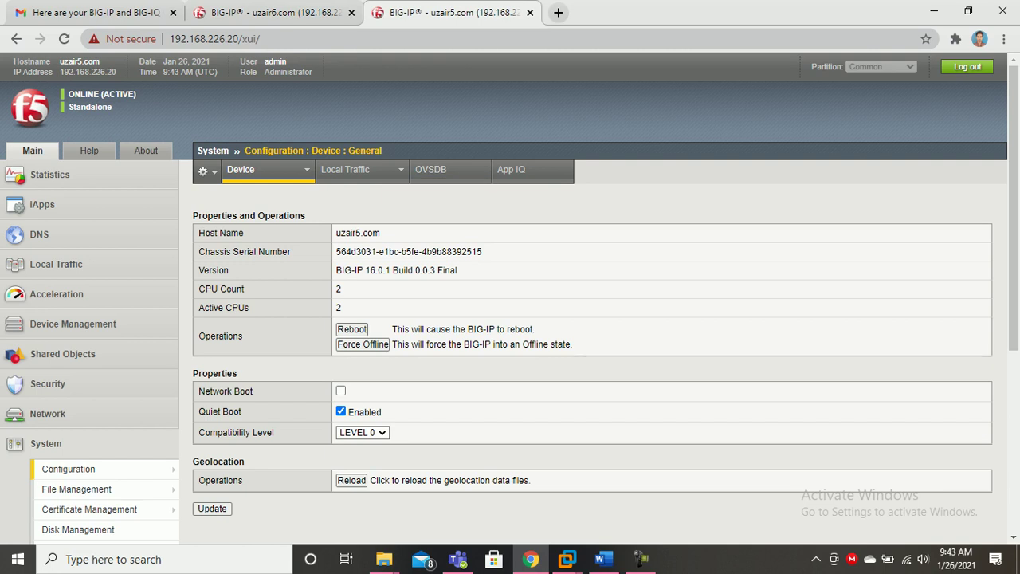
pyautogui.scroll(-2, 510, 319)
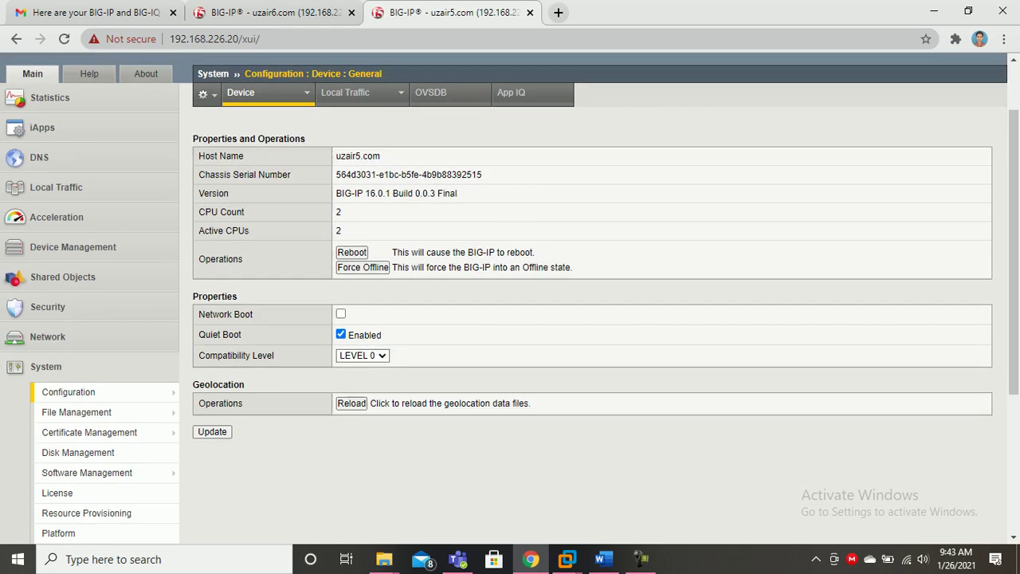
pyautogui.scroll(2, 510, 319)
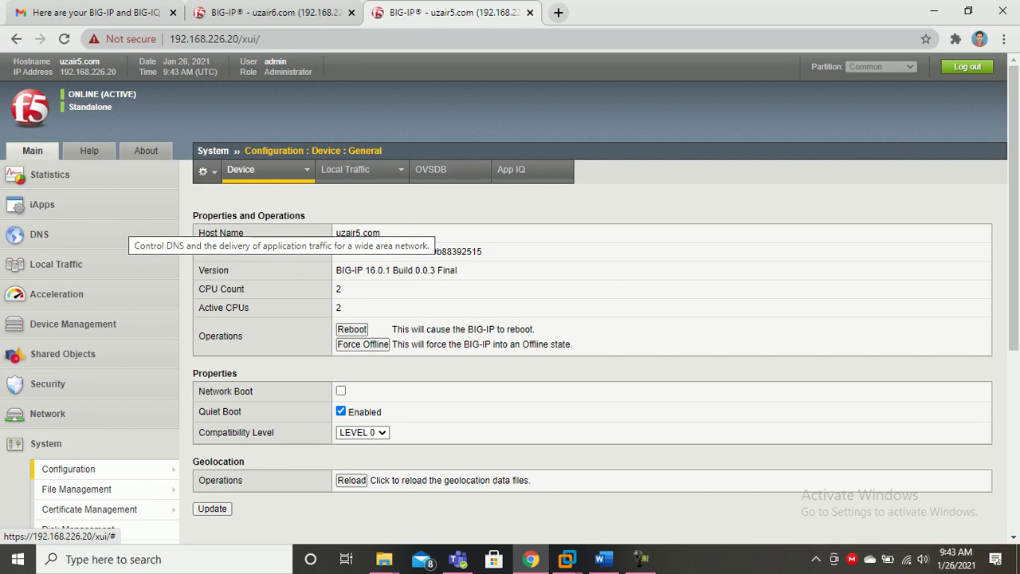
pyautogui.click(271, 13)
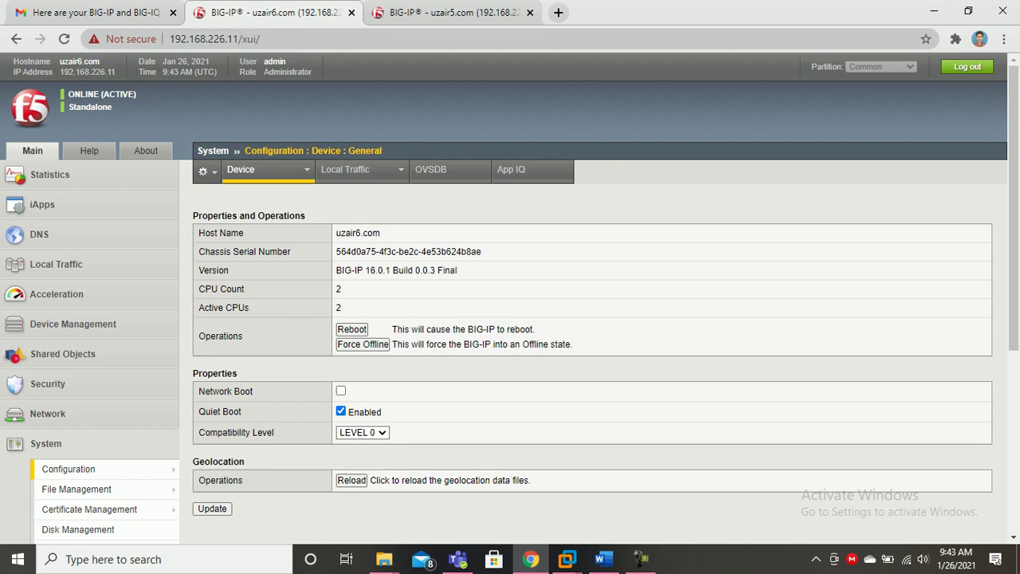
pyautogui.click(72, 323)
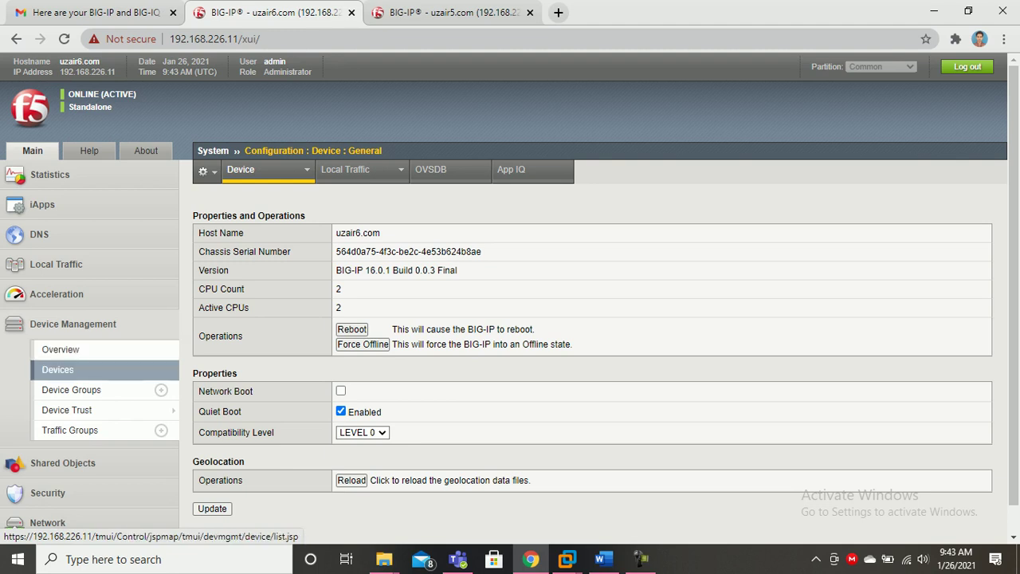
pyautogui.click(58, 369)
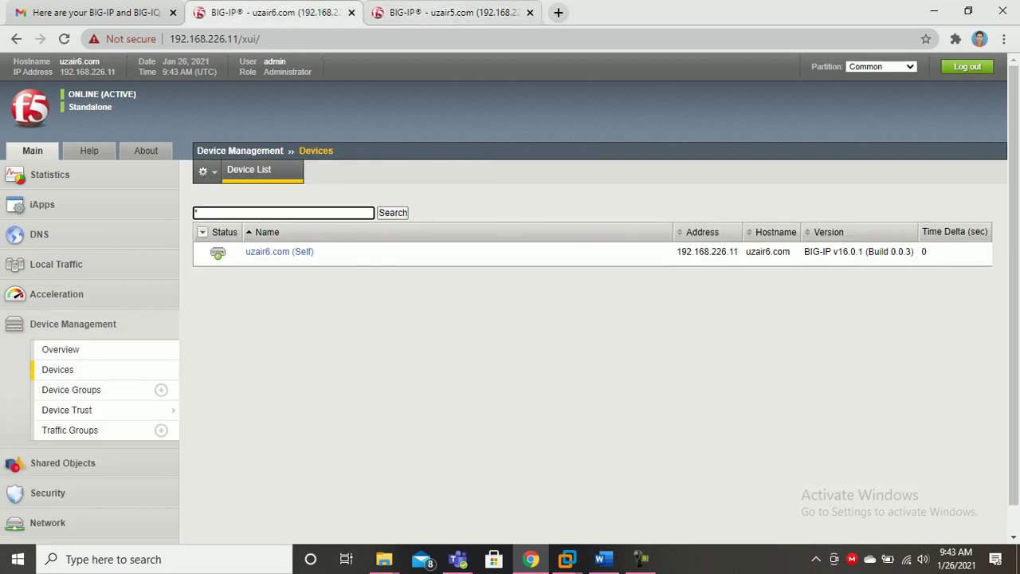
pyautogui.click(446, 12)
pyautogui.click(72, 324)
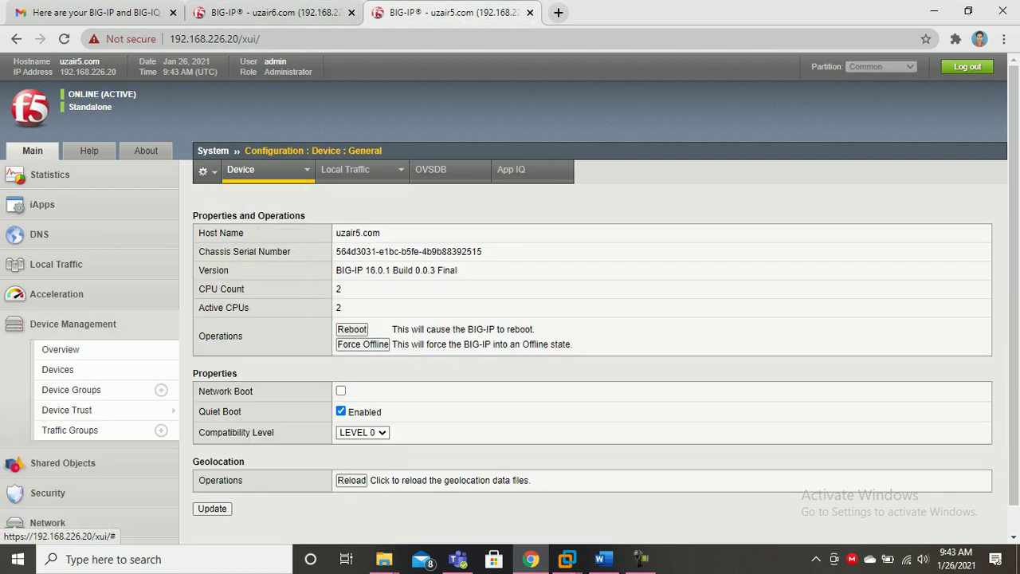
pyautogui.click(57, 369)
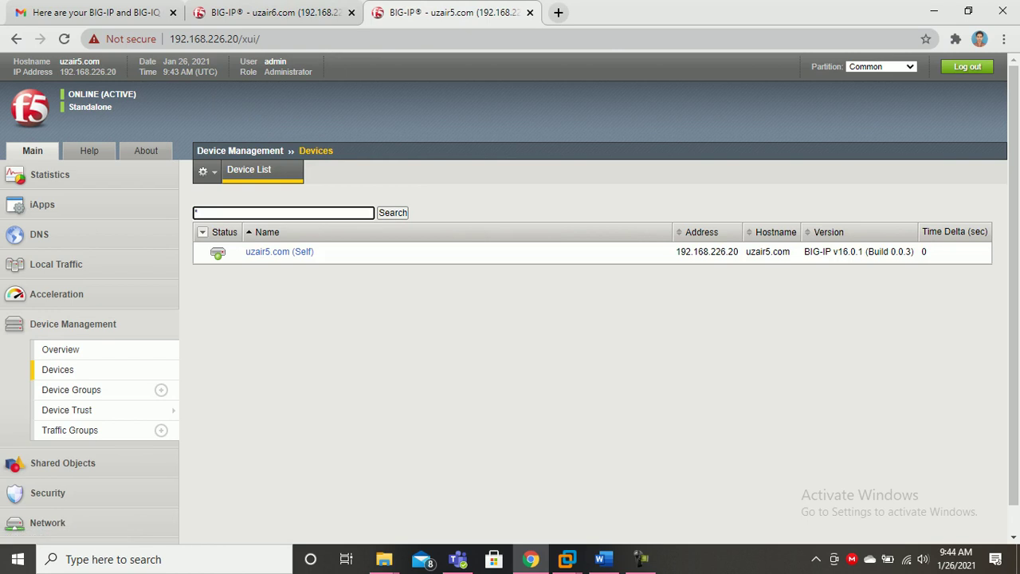
# View Device Trust Members on both devices and begin adding a peer on uzair6.com.
pyautogui.hotkey('ctrl', 'shift', 'Tab')
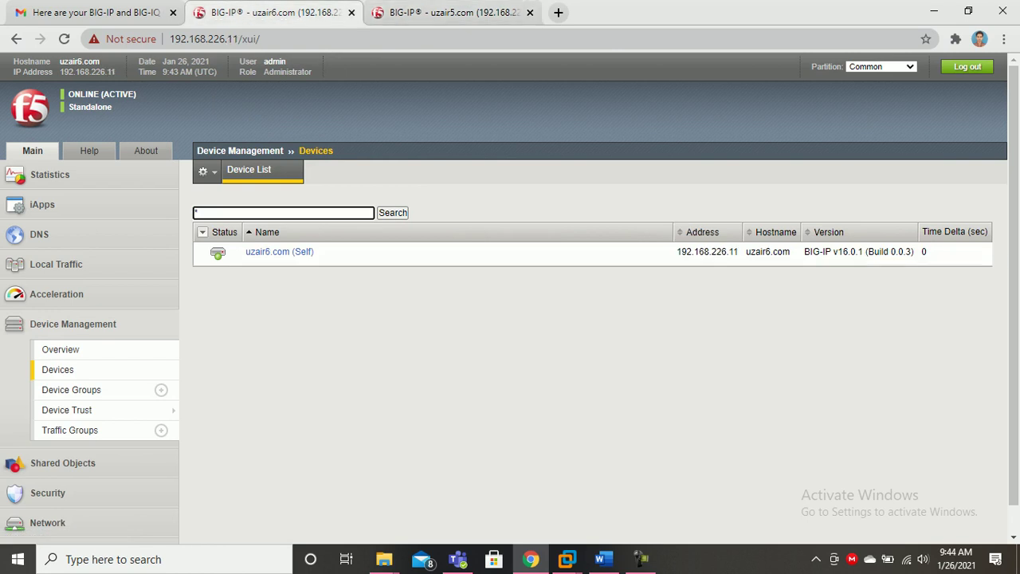
pyautogui.click(71, 390)
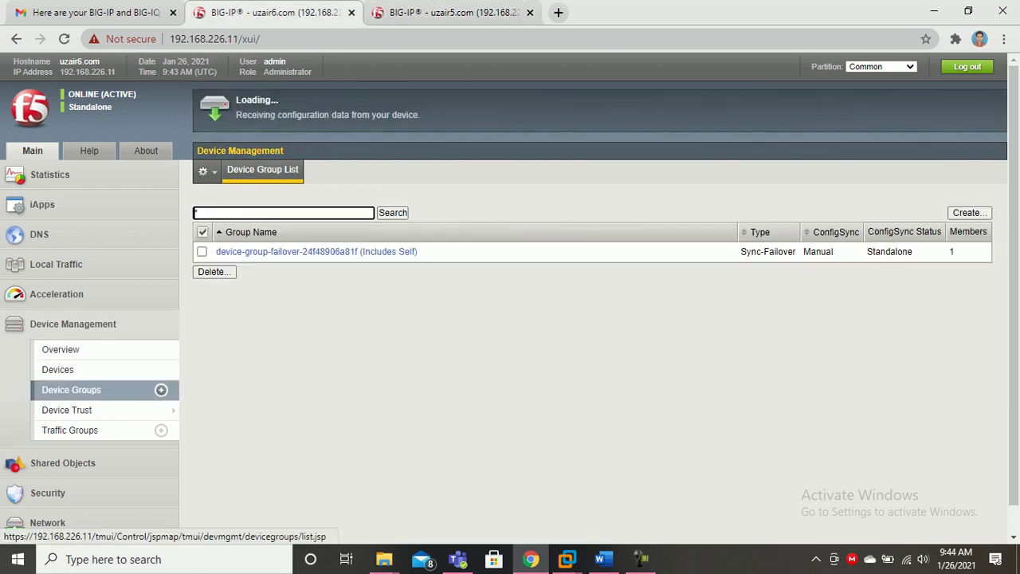
pyautogui.moveTo(67, 410)
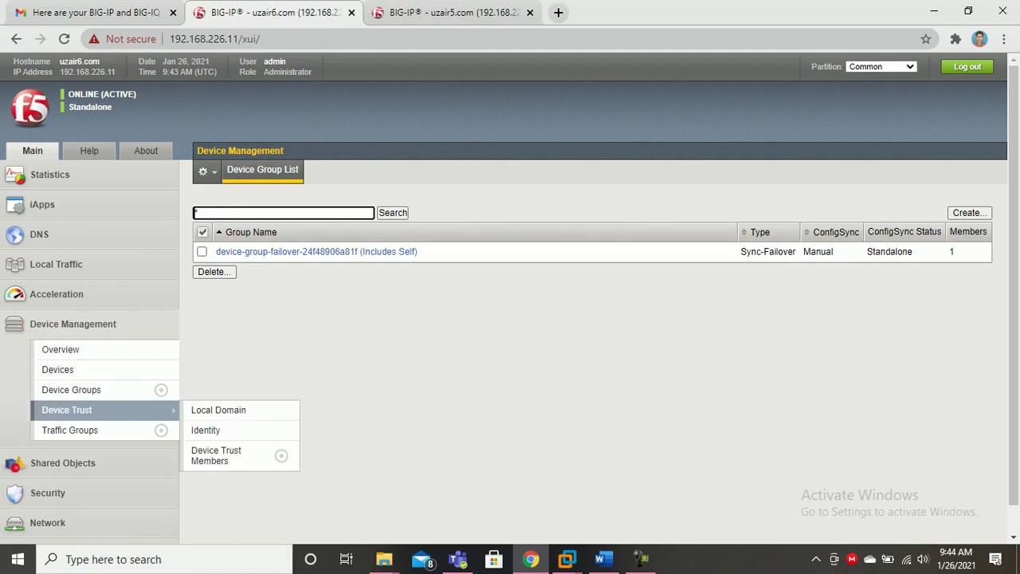
pyautogui.click(216, 455)
pyautogui.click(446, 12)
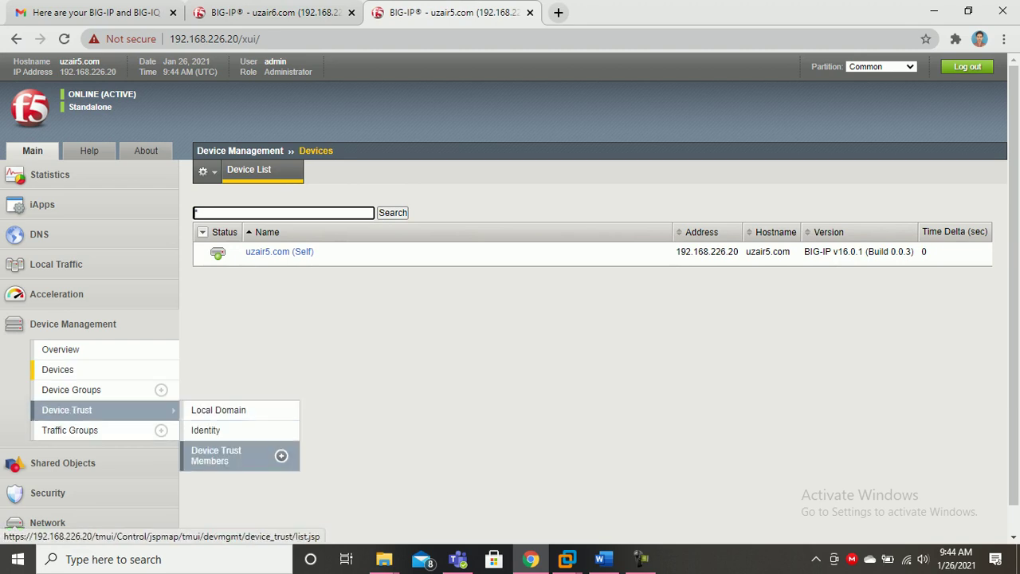
pyautogui.click(216, 455)
pyautogui.click(271, 12)
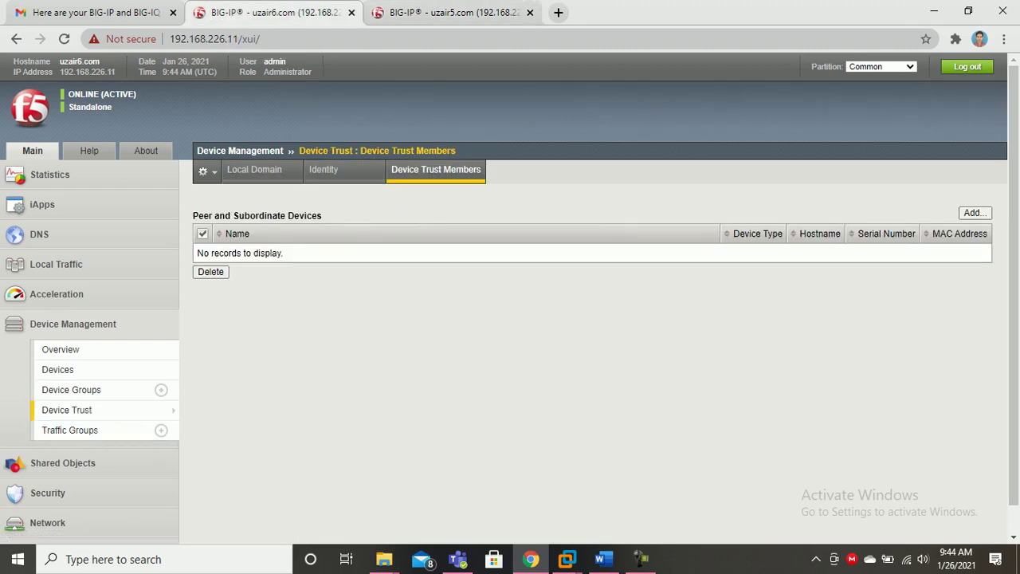
pyautogui.click(976, 212)
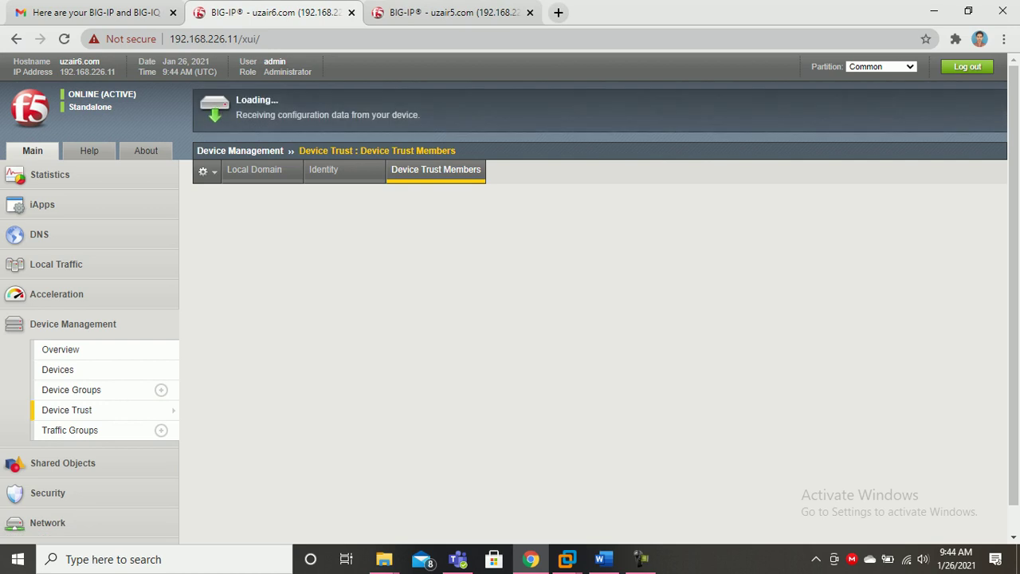
# On uzair6.com, enter peer 192.168.226.20 with admin credentials and retrieve its certificate.
pyautogui.click(384, 235)
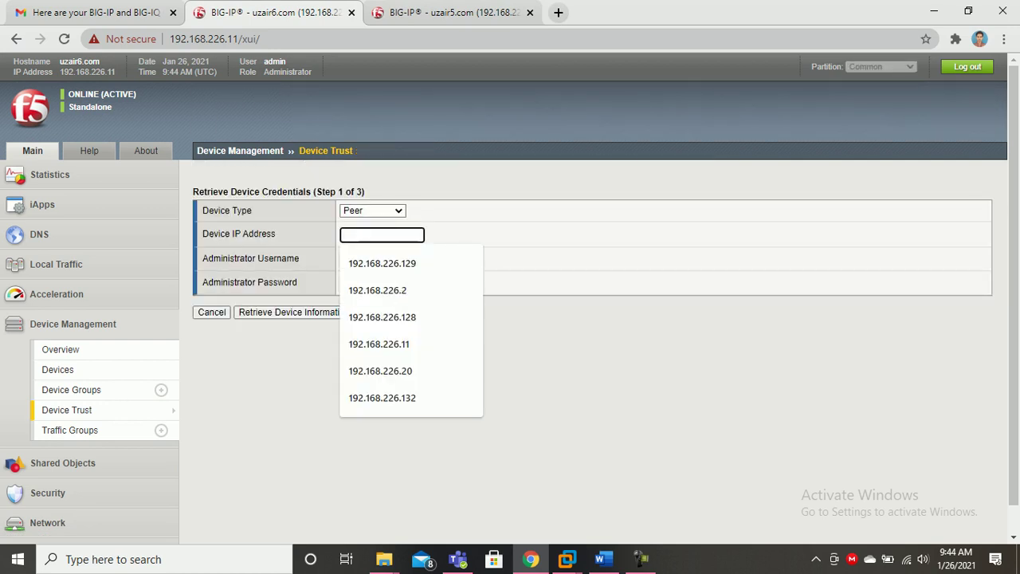
pyautogui.click(455, 450)
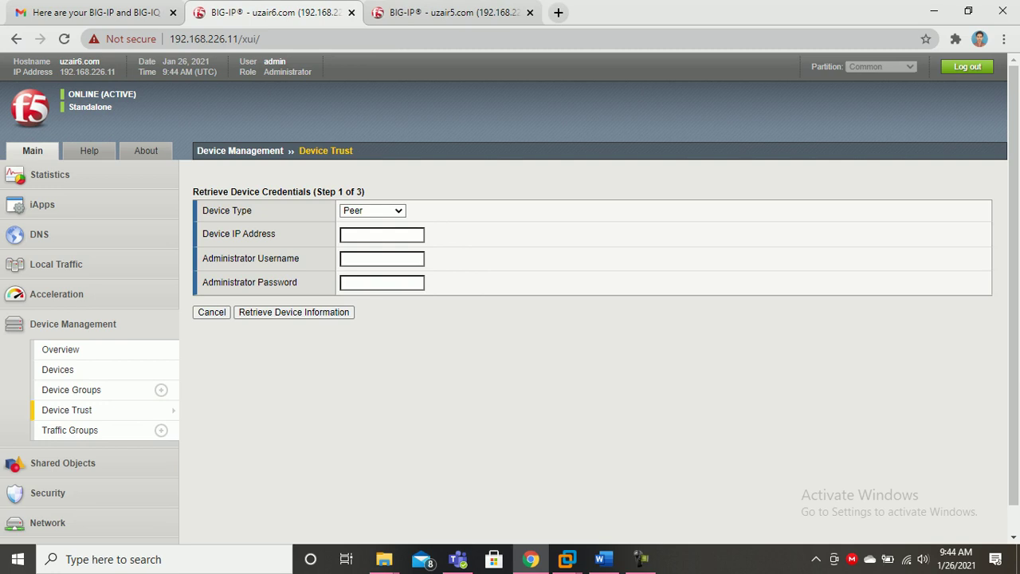
pyautogui.click(398, 236)
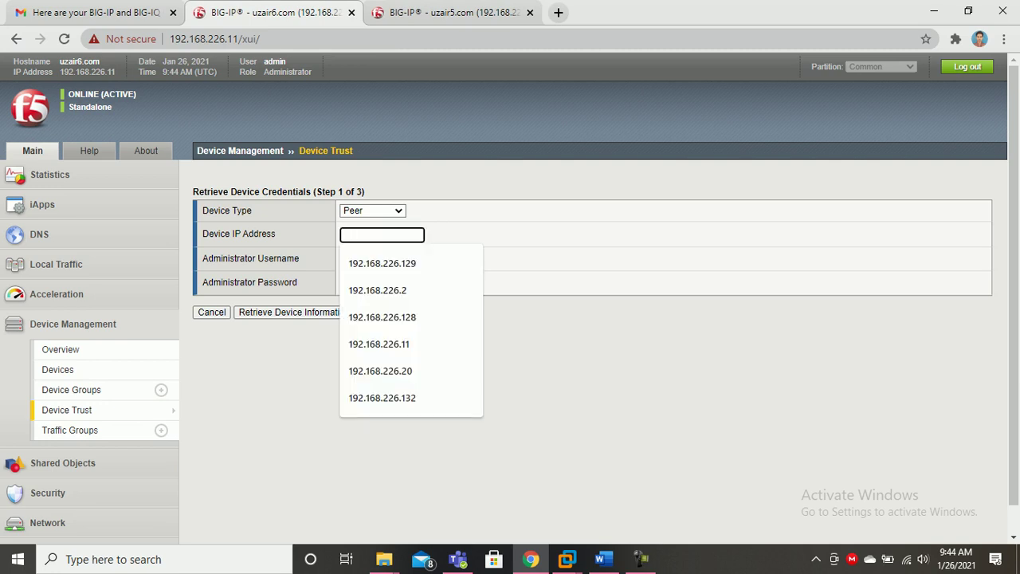
pyautogui.click(451, 12)
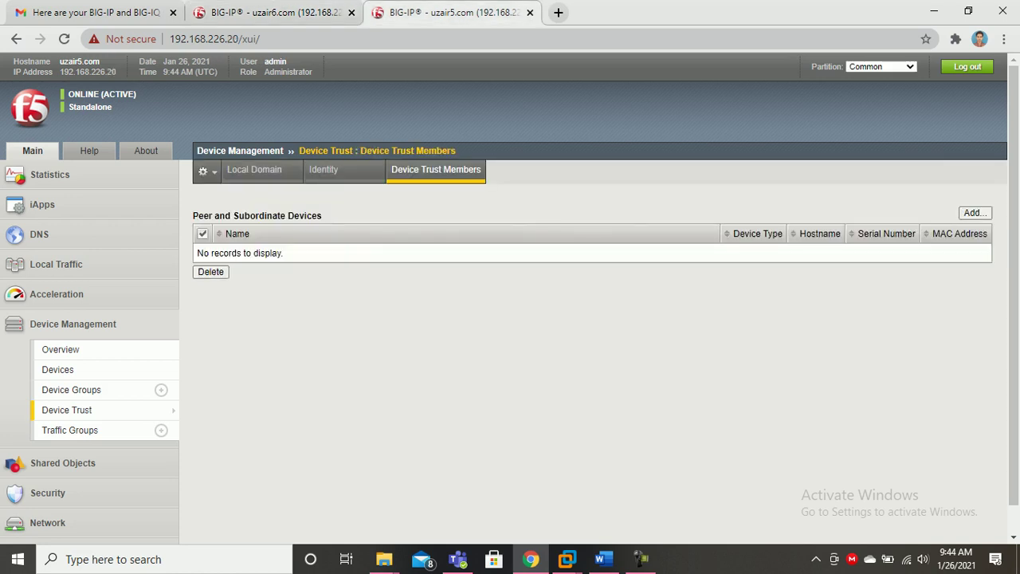
pyautogui.click(271, 13)
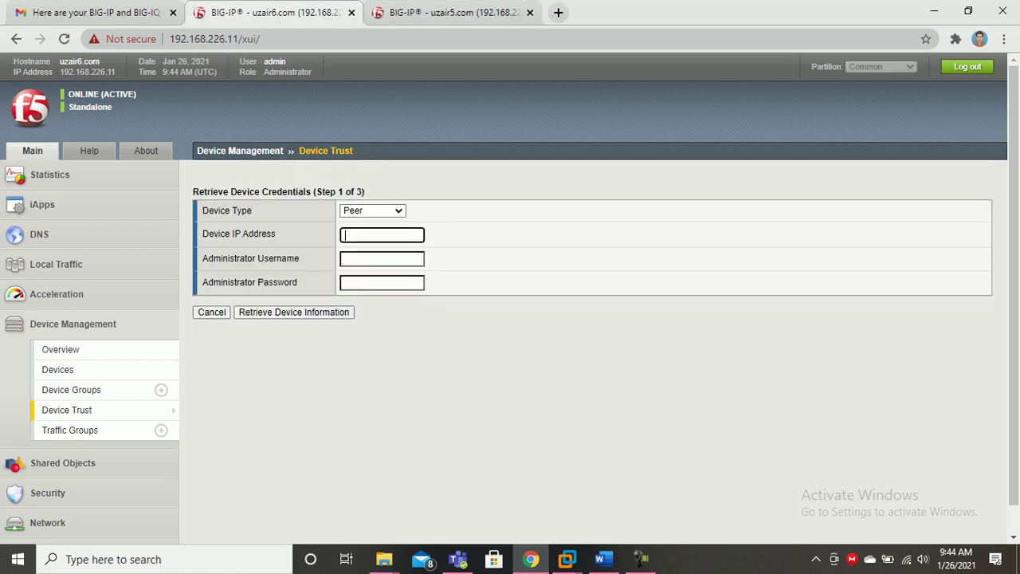
pyautogui.press('Down')
pyautogui.press('Down')
pyautogui.press('Down')
pyautogui.press('Down')
pyautogui.press('Down')
pyautogui.press('Down')
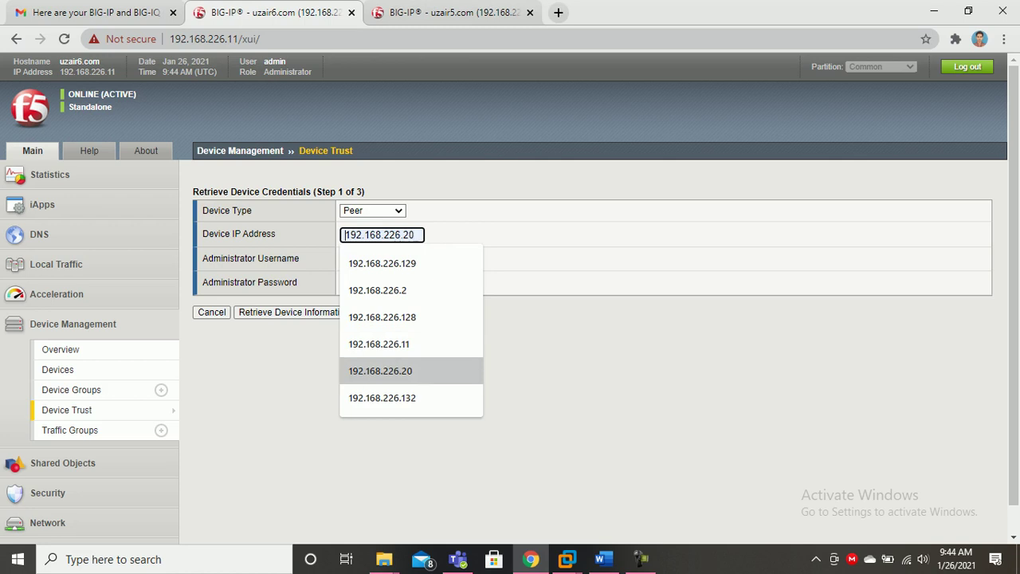
pyautogui.press('Return')
pyautogui.press('Tab')
pyautogui.press('Down')
pyautogui.press('Down')
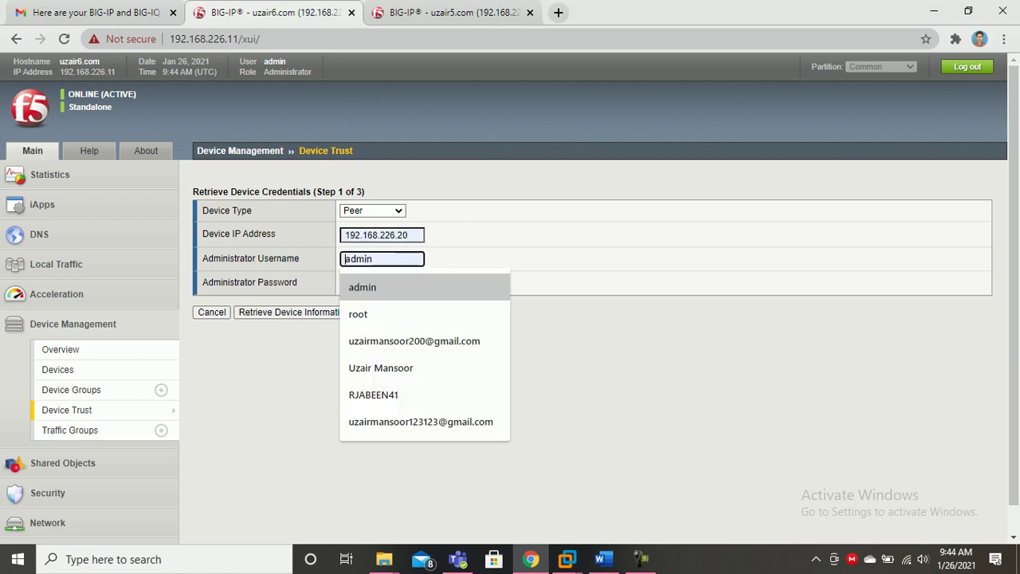
pyautogui.press('Return')
pyautogui.press('Tab')
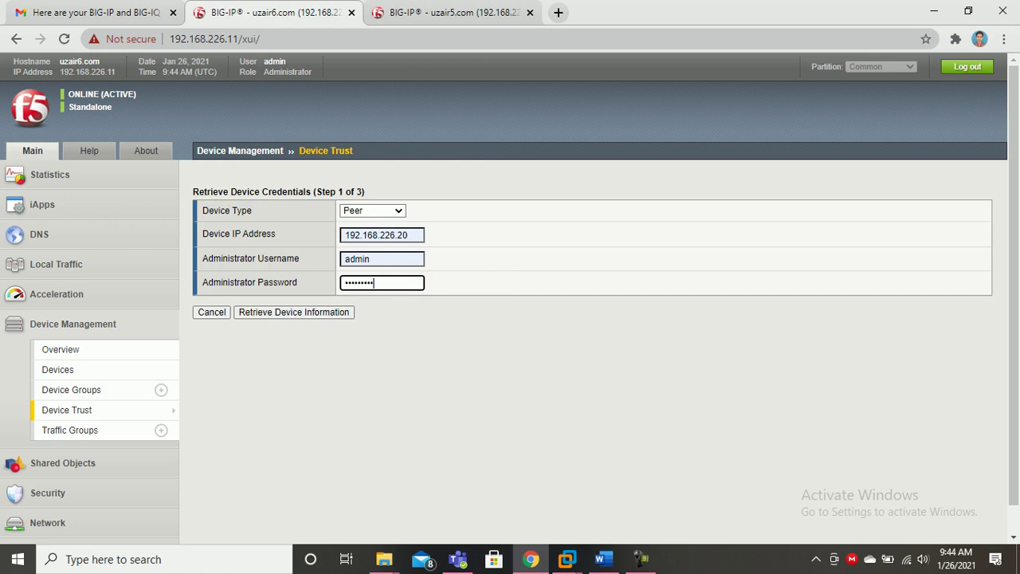
pyautogui.click(294, 313)
# On uzair5.com, start a trust add for peer 192.168.226.11 with the admin username.
pyautogui.click(452, 13)
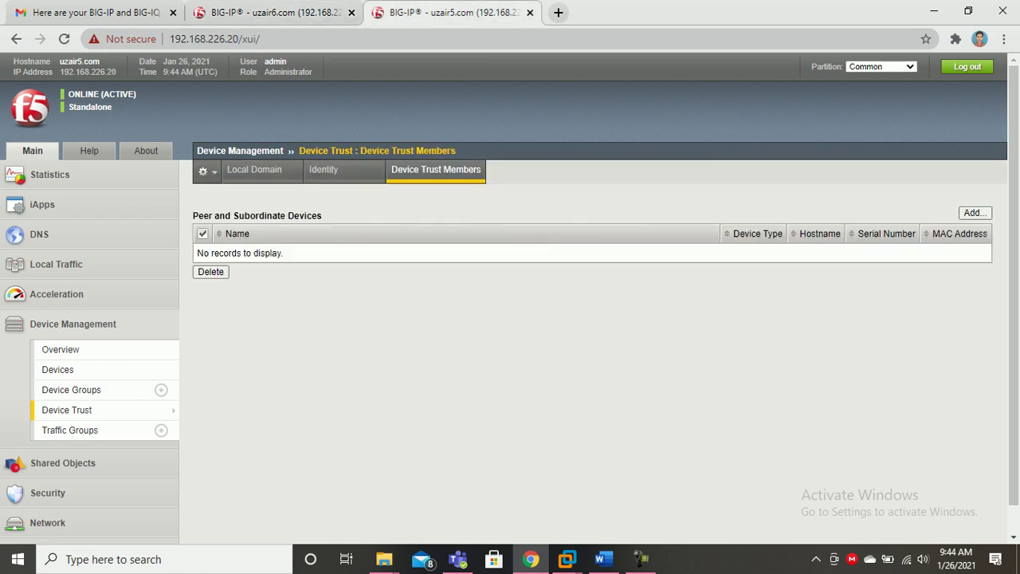
pyautogui.click(975, 213)
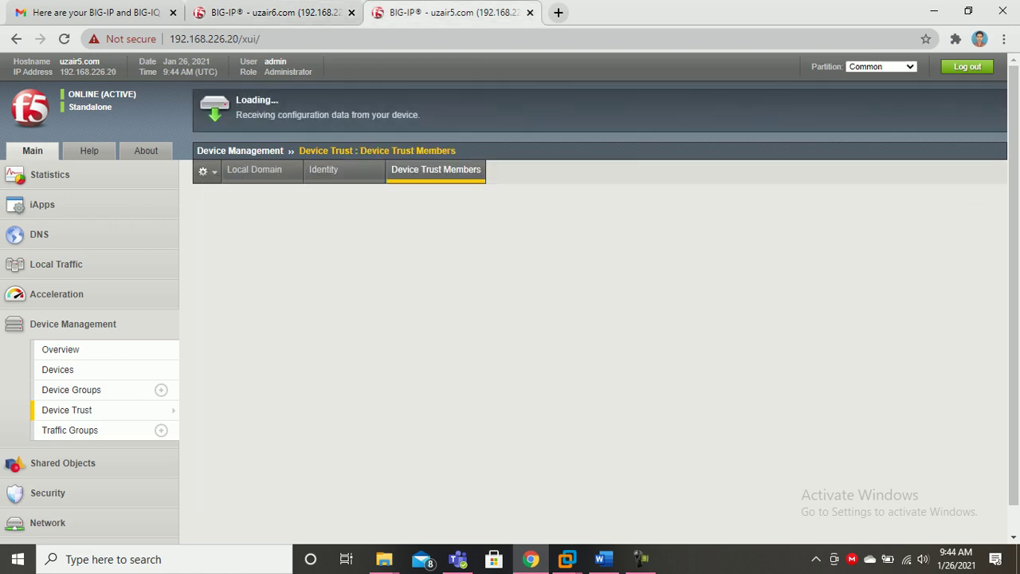
pyautogui.click(382, 235)
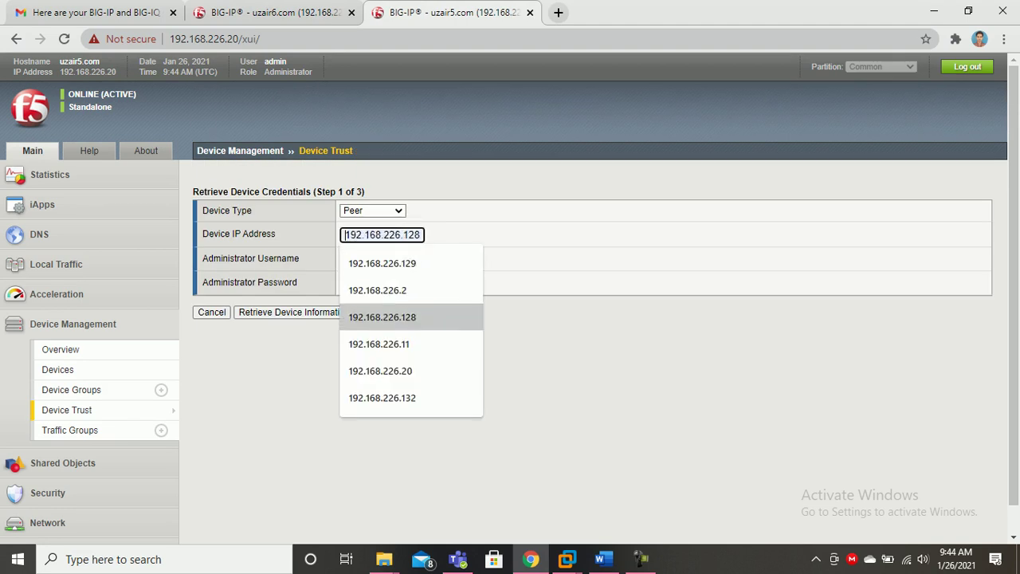
pyautogui.press('Up')
pyautogui.press('Up')
pyautogui.press('Up')
pyautogui.press('Down')
pyautogui.press('Down')
pyautogui.press('Down')
pyautogui.press('Down')
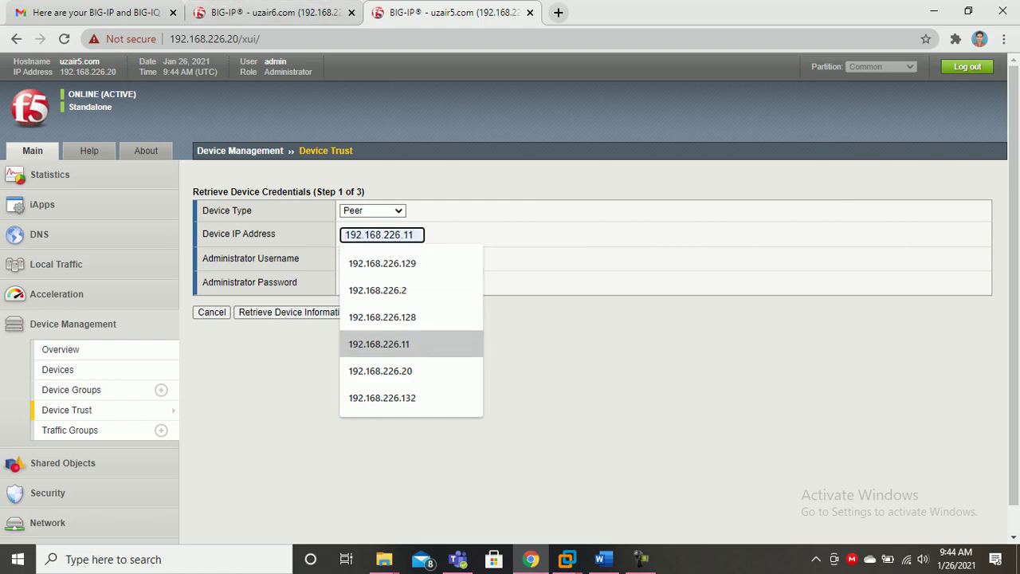
pyautogui.press('Return')
pyautogui.press('Tab')
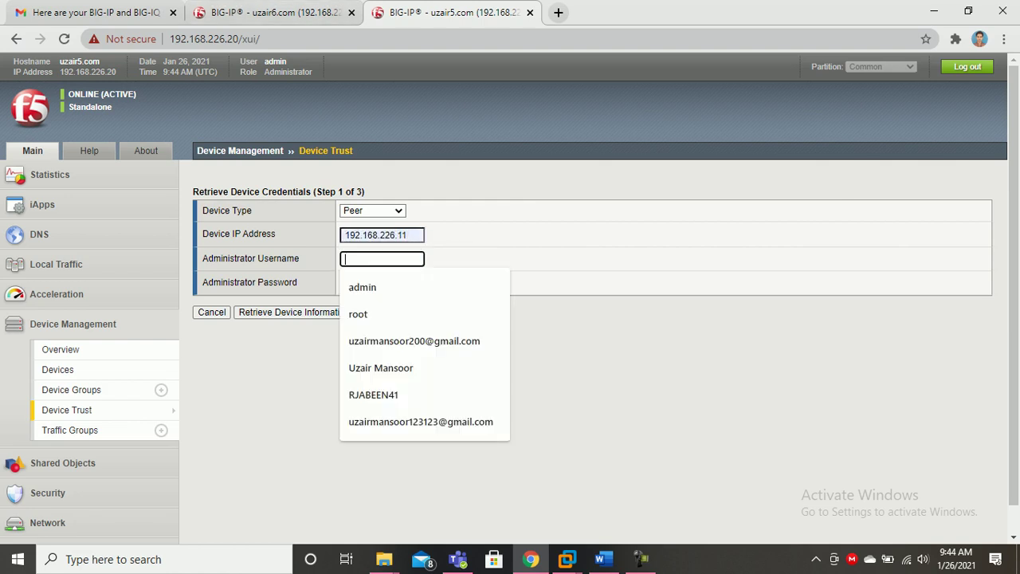
pyautogui.press('Down')
pyautogui.press('Return')
pyautogui.click(382, 282)
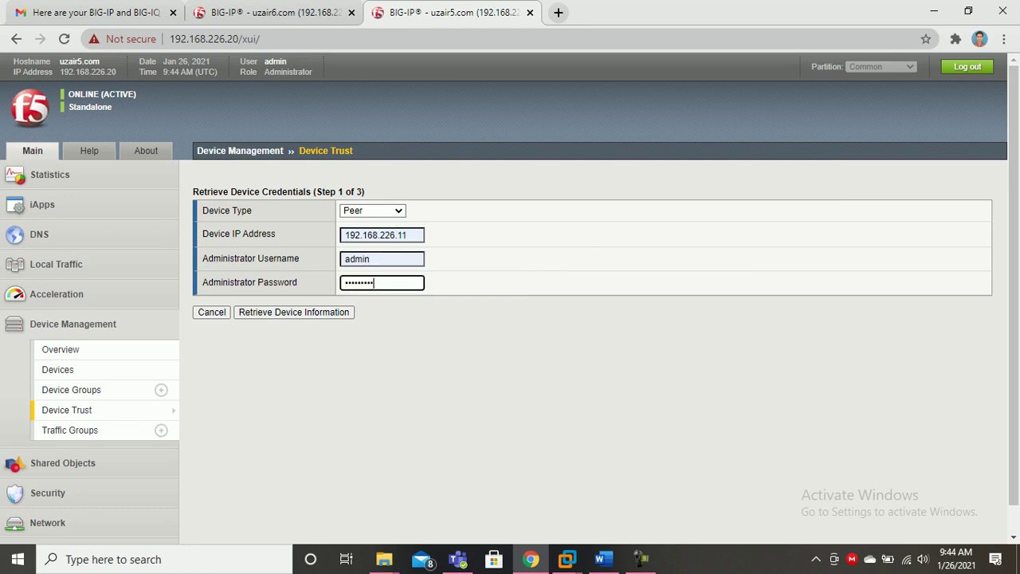
pyautogui.click(271, 12)
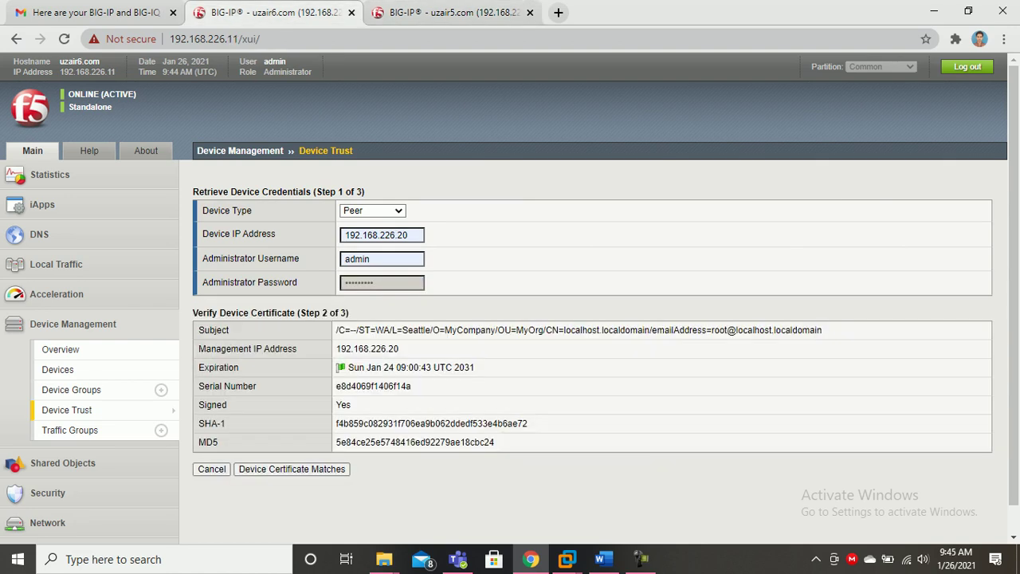
# On uzair6.com, confirm 192.168.226.20's certificate matches and add it as a trusted peer.
pyautogui.click(291, 470)
pyautogui.scroll(-1, 292, 469)
pyautogui.click(262, 490)
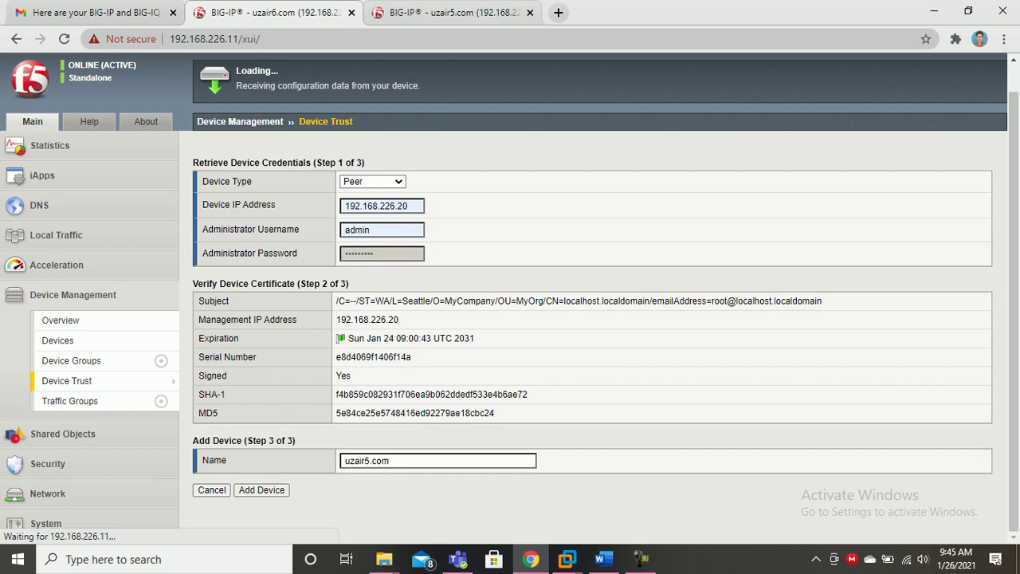
# On uzair5.com, confirm 192.168.226.11's certificate, add it, and accept the device update.
pyautogui.click(451, 12)
pyautogui.press('Return')
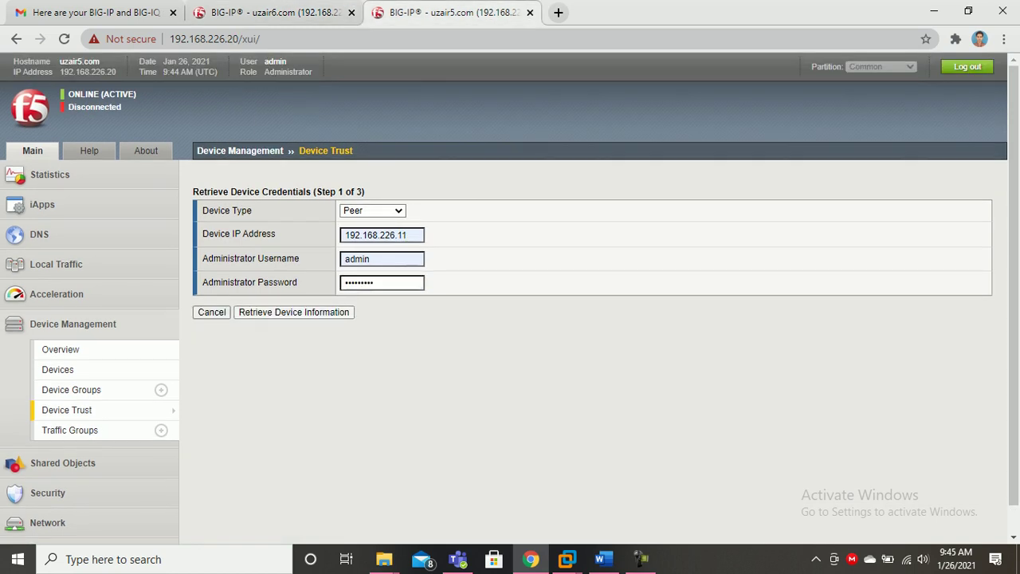
pyautogui.click(292, 469)
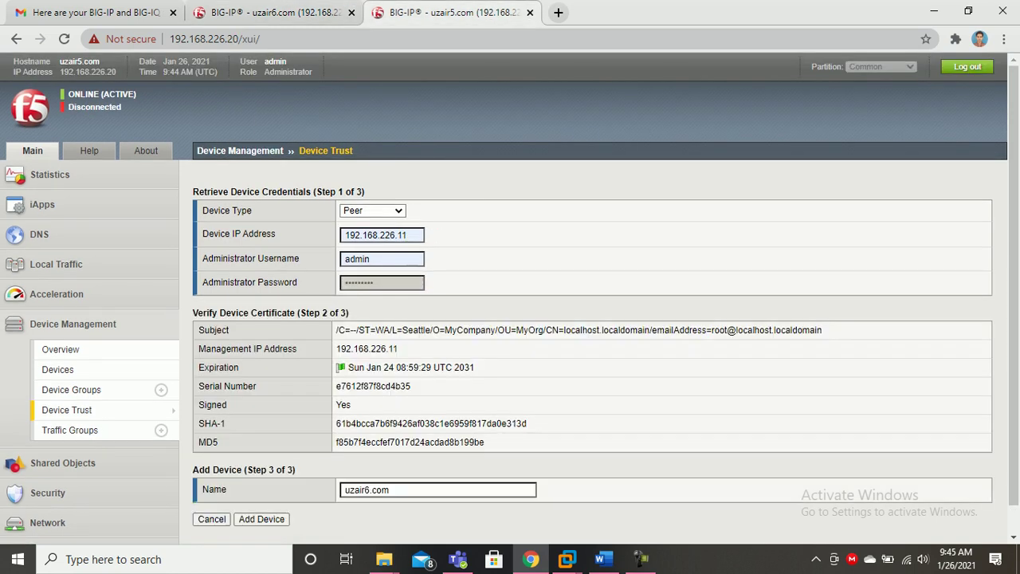
pyautogui.click(262, 520)
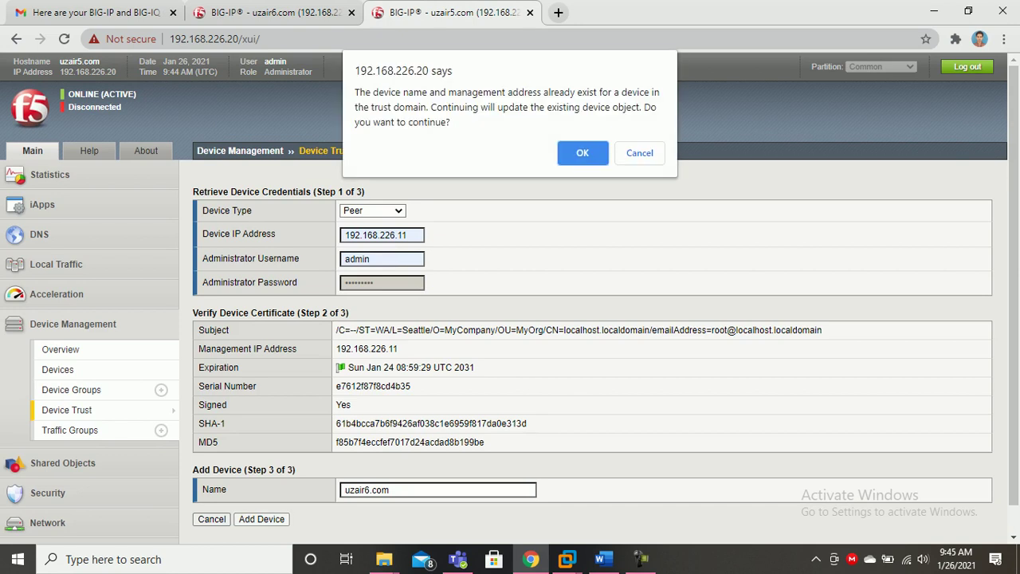
pyautogui.click(583, 153)
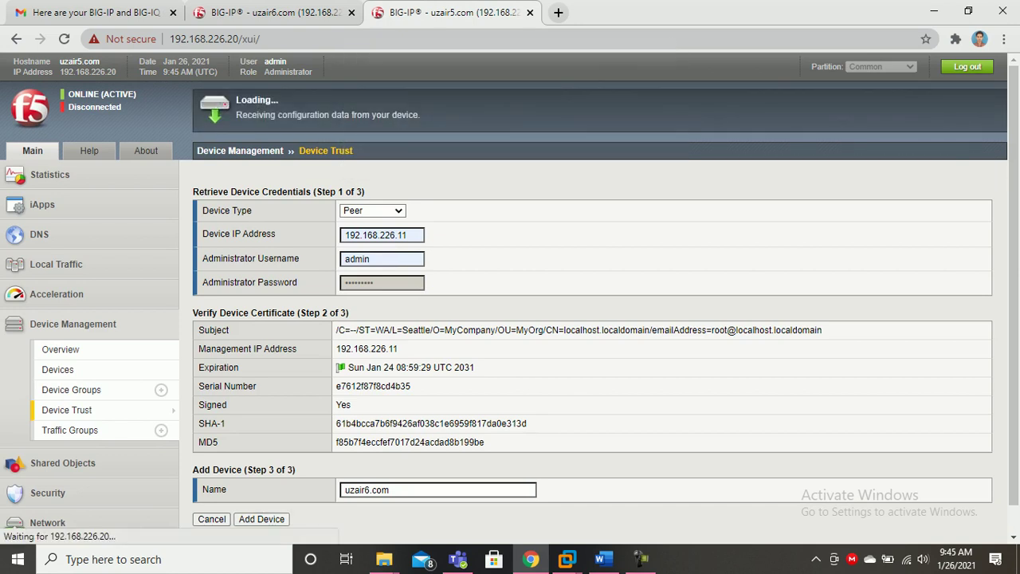
# Check uzair6.com's Device Trust Members list now shows uzair5.com as a peer.
pyautogui.click(275, 13)
pyautogui.scroll(1, 510, 298)
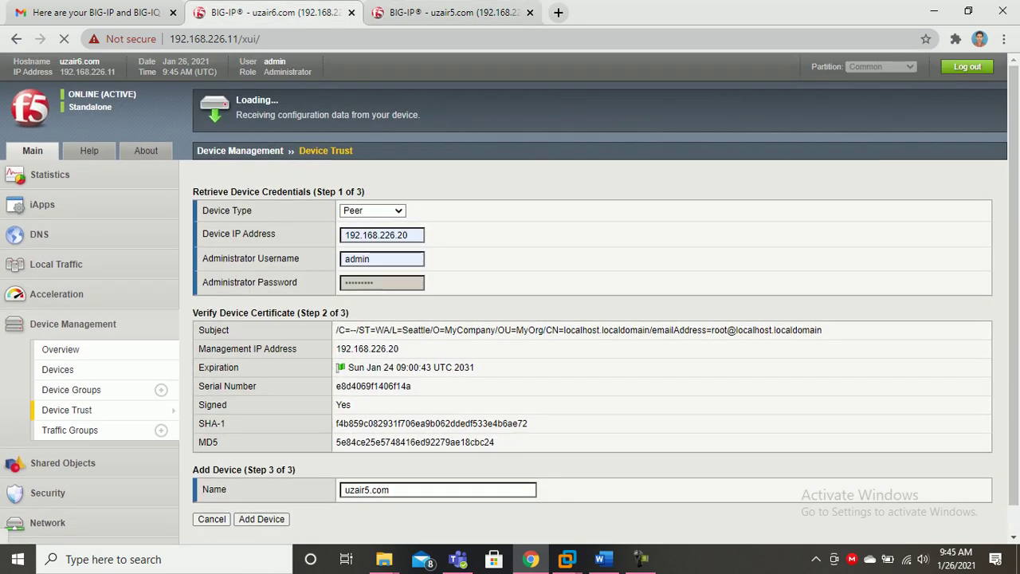
pyautogui.click(455, 13)
pyautogui.scroll(-1, 510, 298)
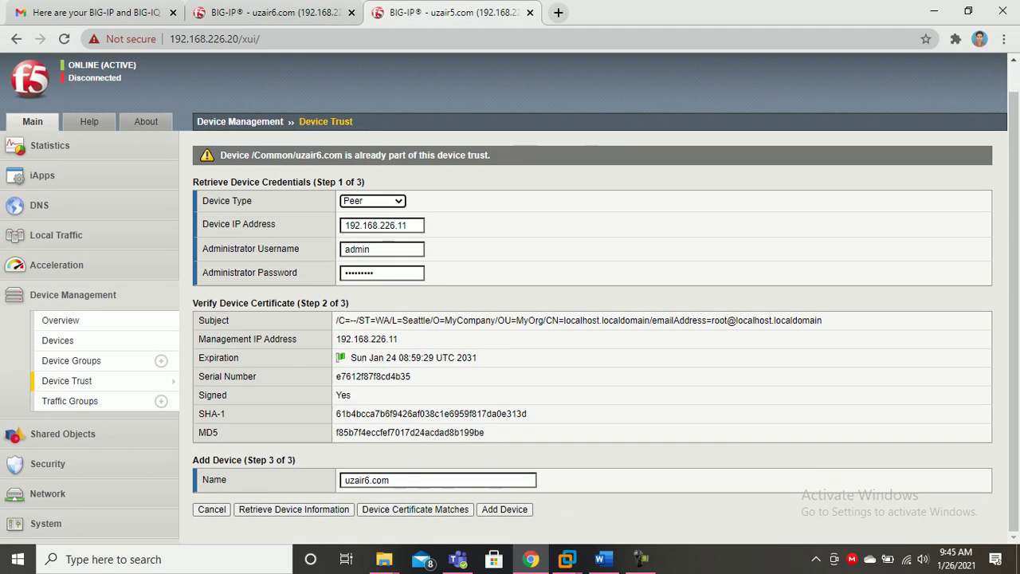
pyautogui.click(216, 39)
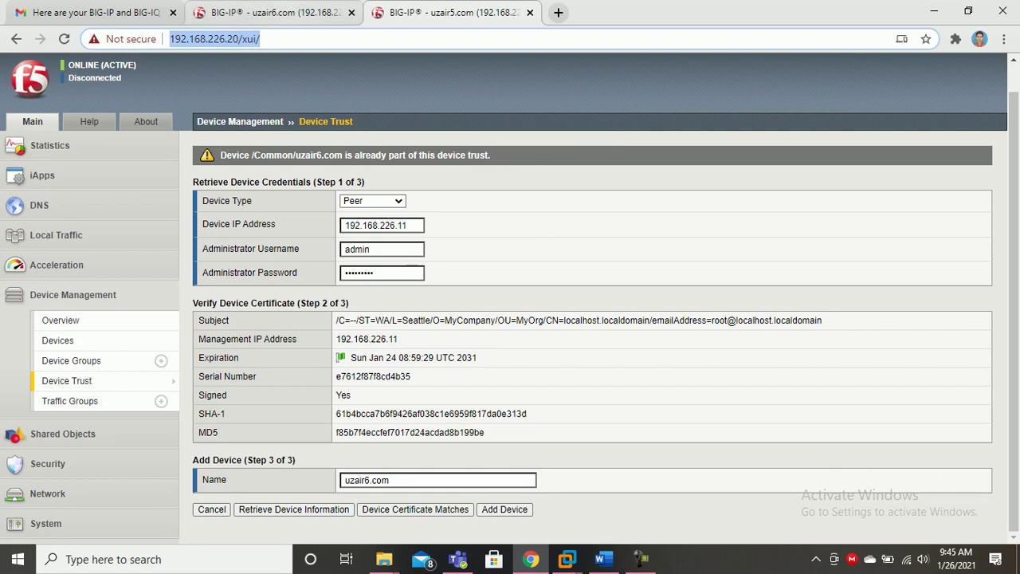
pyautogui.click(275, 13)
pyautogui.click(446, 343)
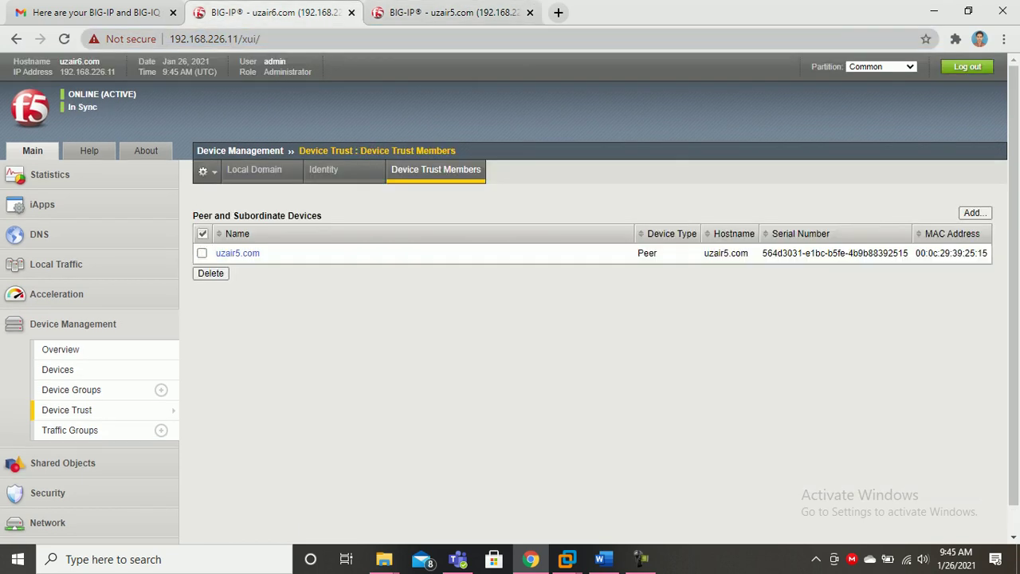
# Re-add 192.168.226.11 to uzair5.com's device trust, accepting the existing-entry update.
pyautogui.moveTo(446, 342); pyautogui.dragTo(450, 195)
pyautogui.click(453, 13)
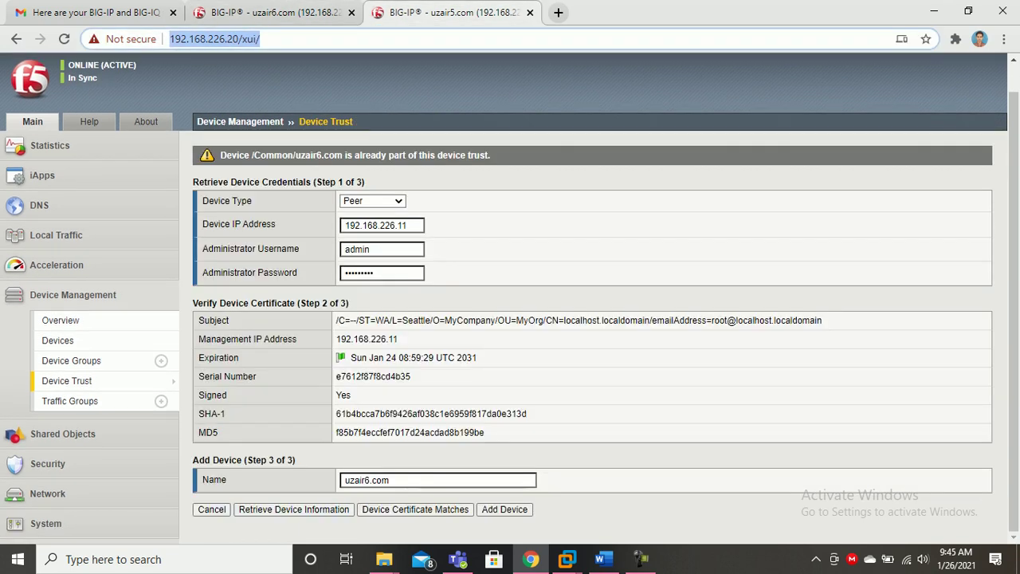
pyautogui.click(503, 509)
pyautogui.click(582, 153)
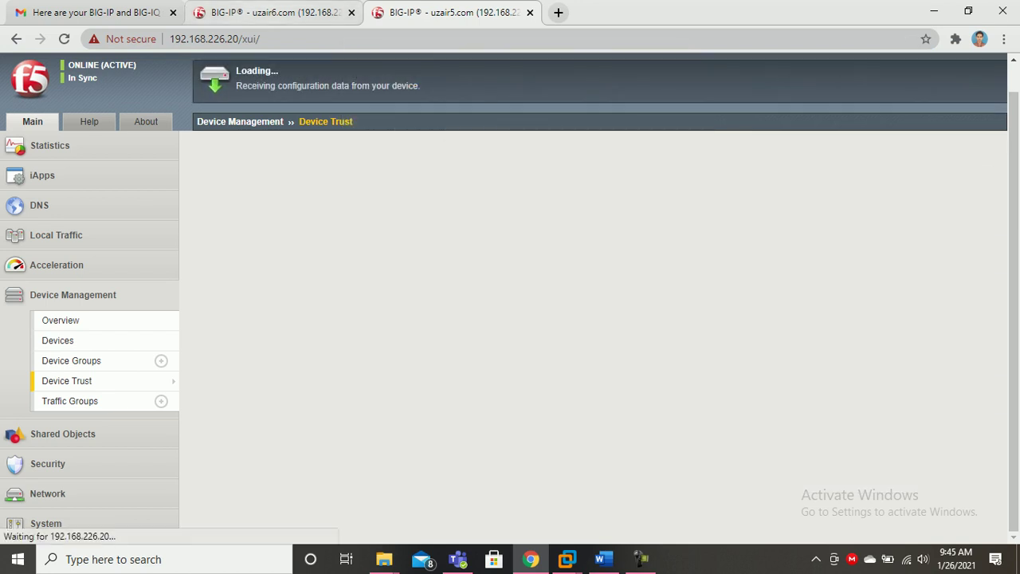
# On uzair6.com, move uzair5.com into the failover device group's Includes list and update.
pyautogui.click(275, 13)
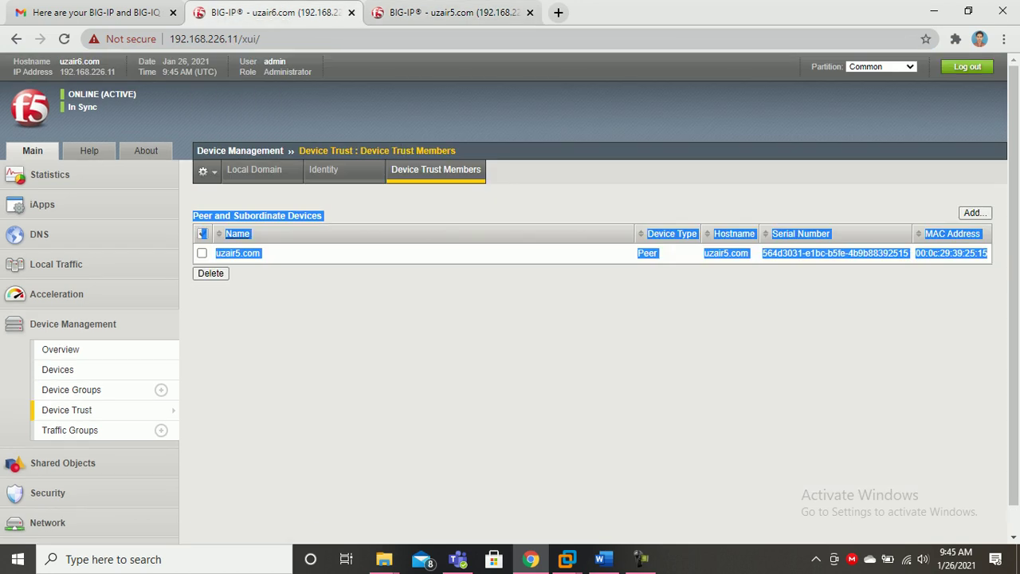
pyautogui.click(71, 390)
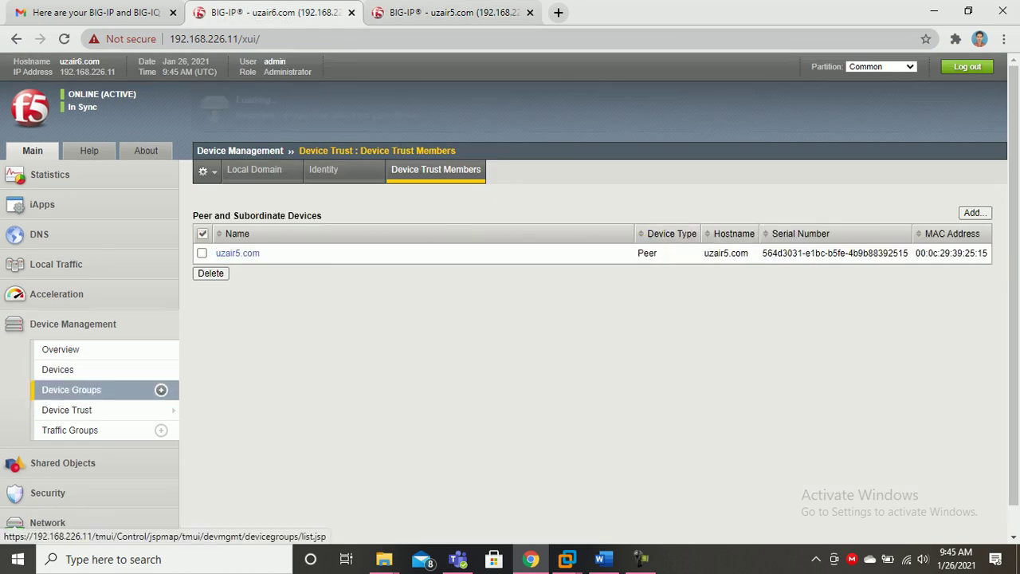
pyautogui.click(302, 252)
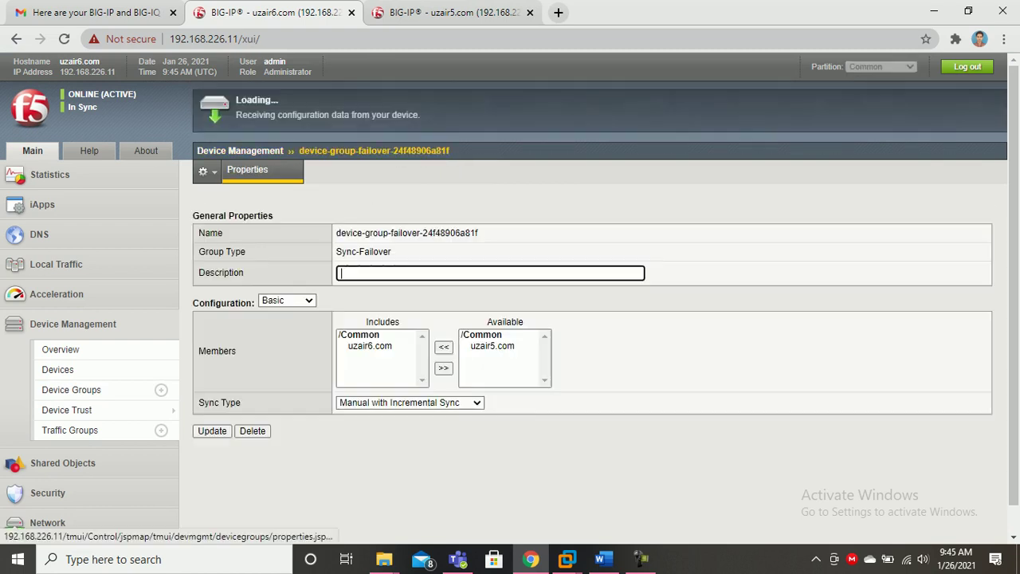
pyautogui.click(492, 346)
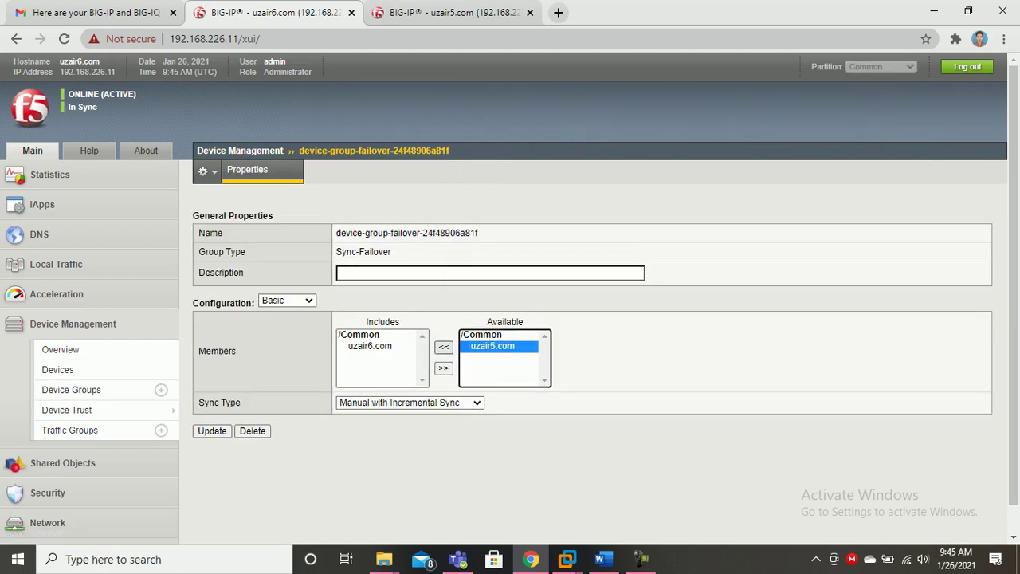
pyautogui.click(444, 347)
pyautogui.click(212, 431)
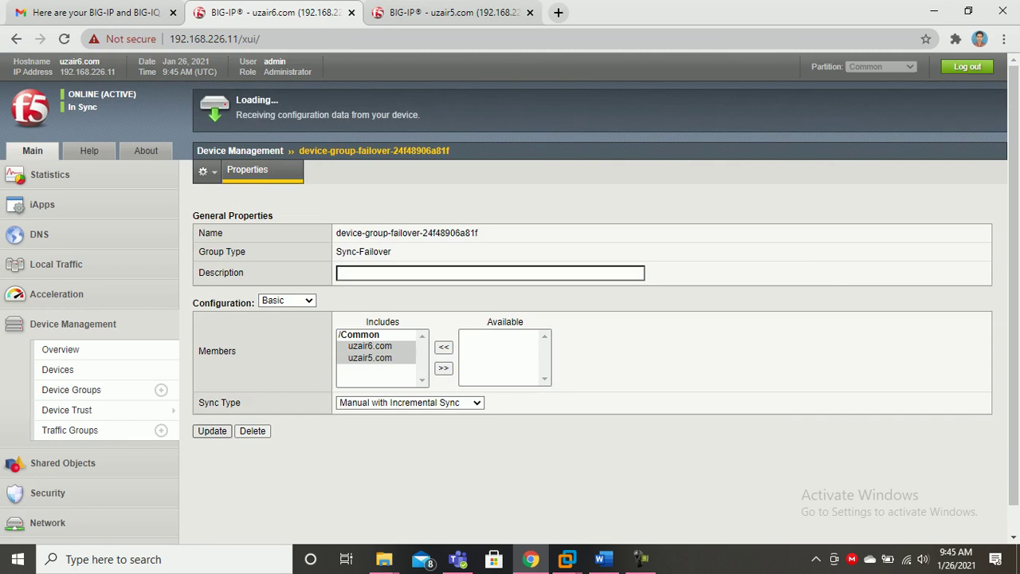
# Open the failover device group on uzair5.com and save its settings.
pyautogui.click(452, 13)
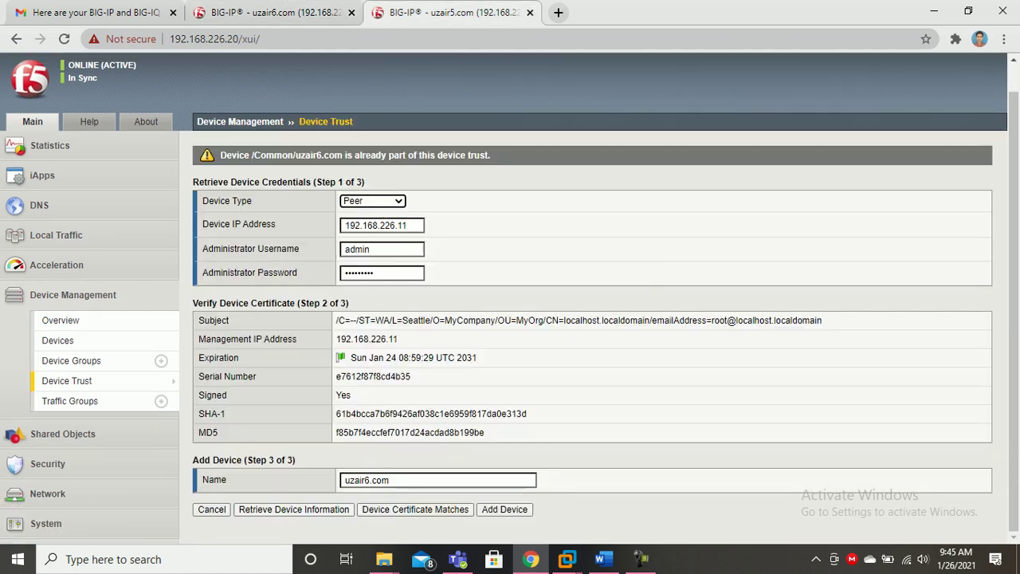
pyautogui.scroll(1, 510, 295)
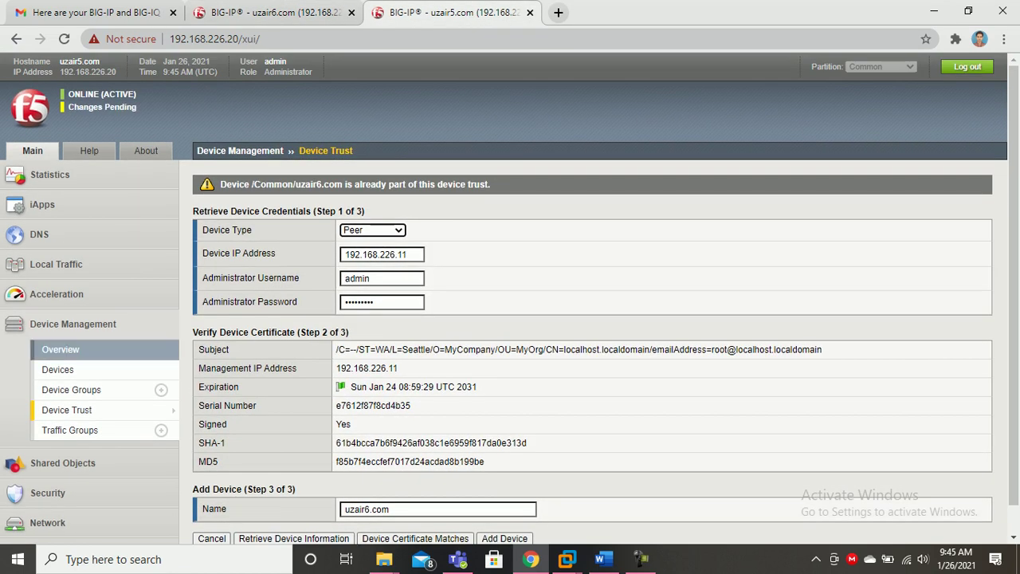
pyautogui.click(71, 389)
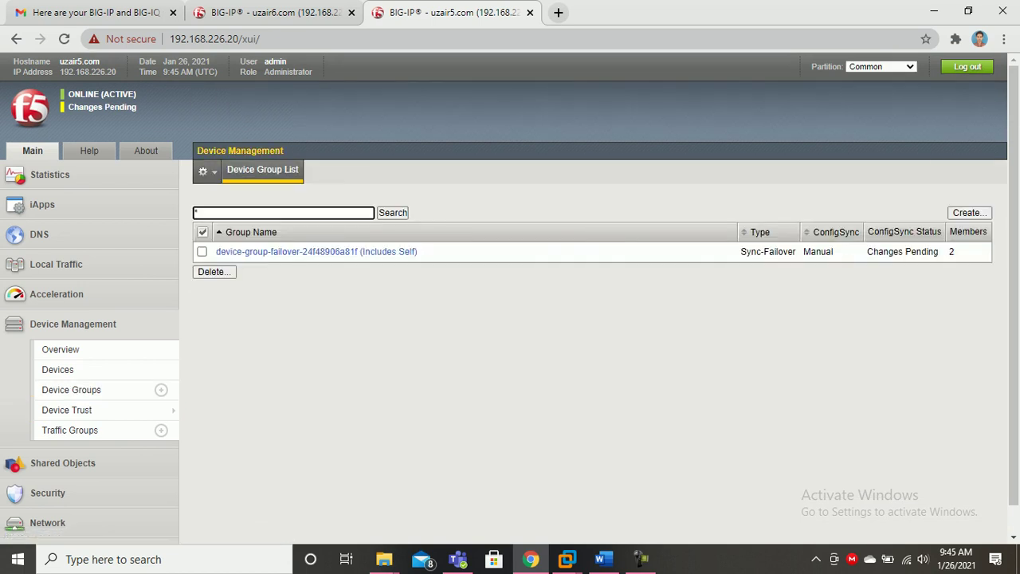
pyautogui.click(316, 251)
pyautogui.press('Return')
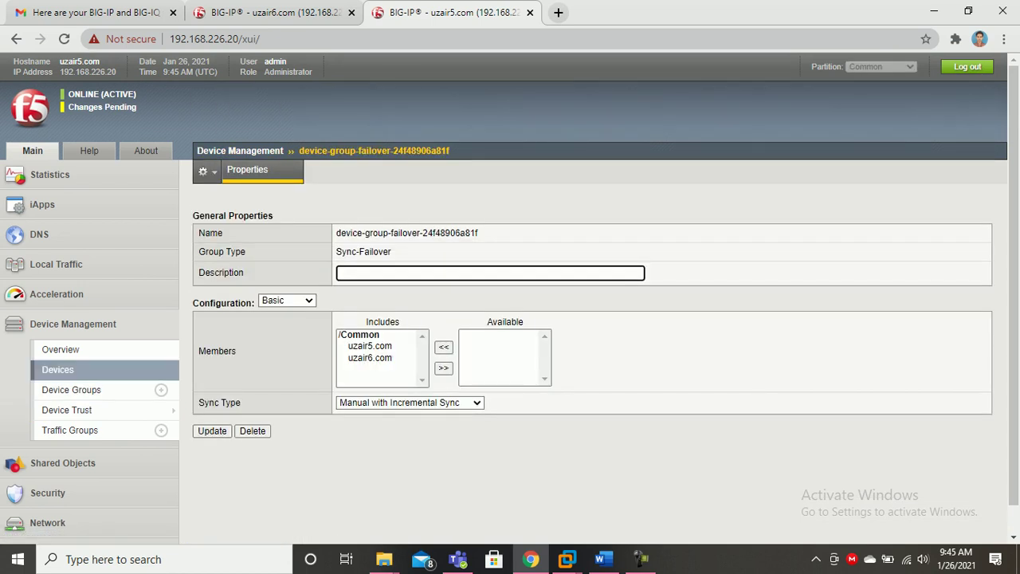
# Review uzair6.com's devices and failover group, then view the Device Management Overview.
pyautogui.click(275, 13)
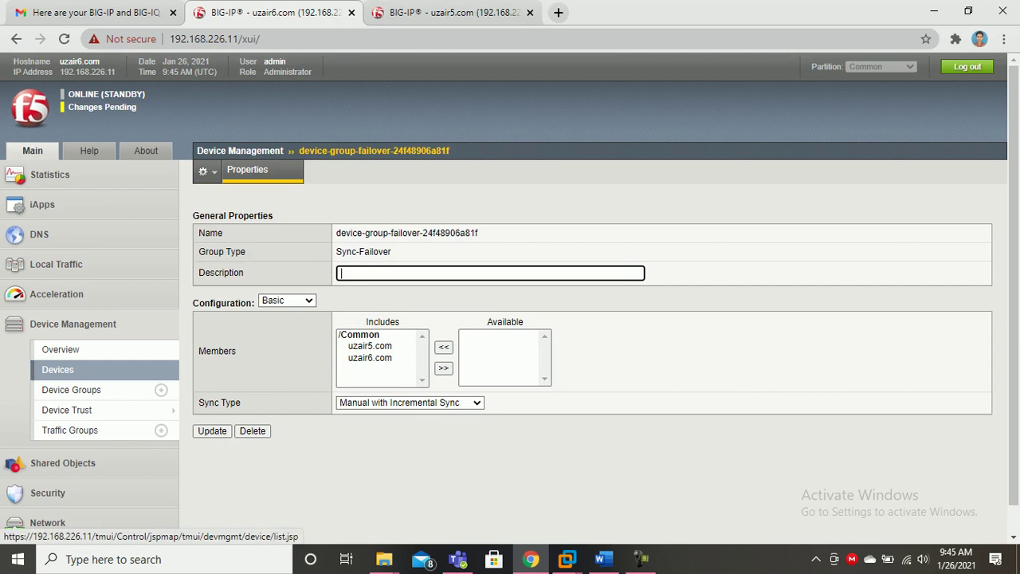
pyautogui.click(57, 369)
pyautogui.click(71, 388)
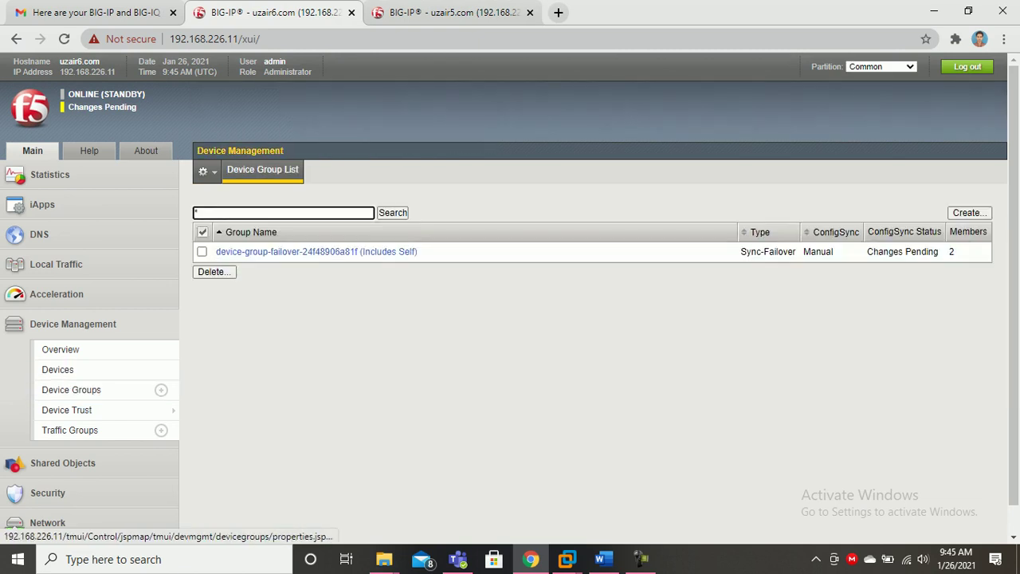
pyautogui.click(319, 251)
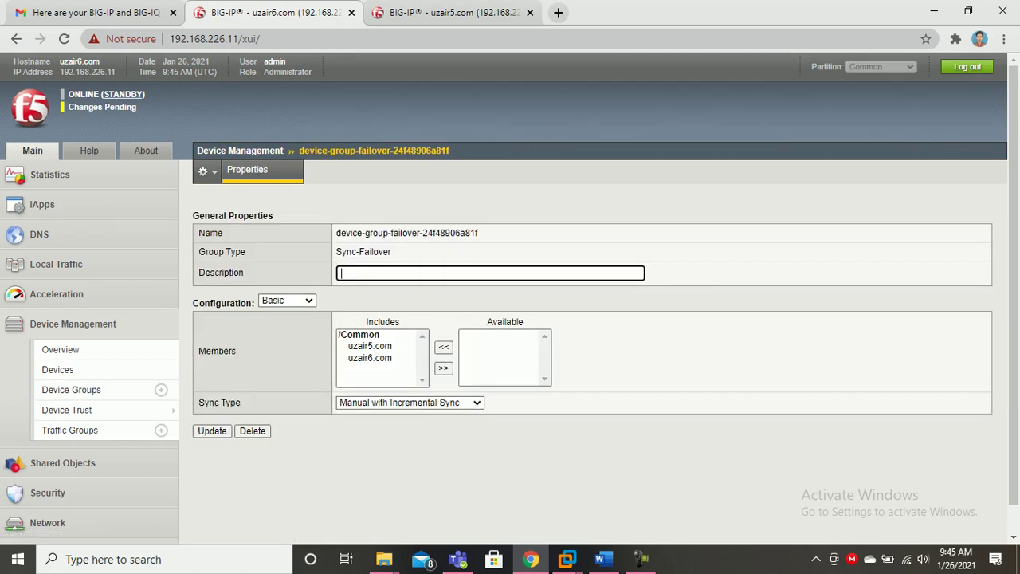
pyautogui.click(61, 349)
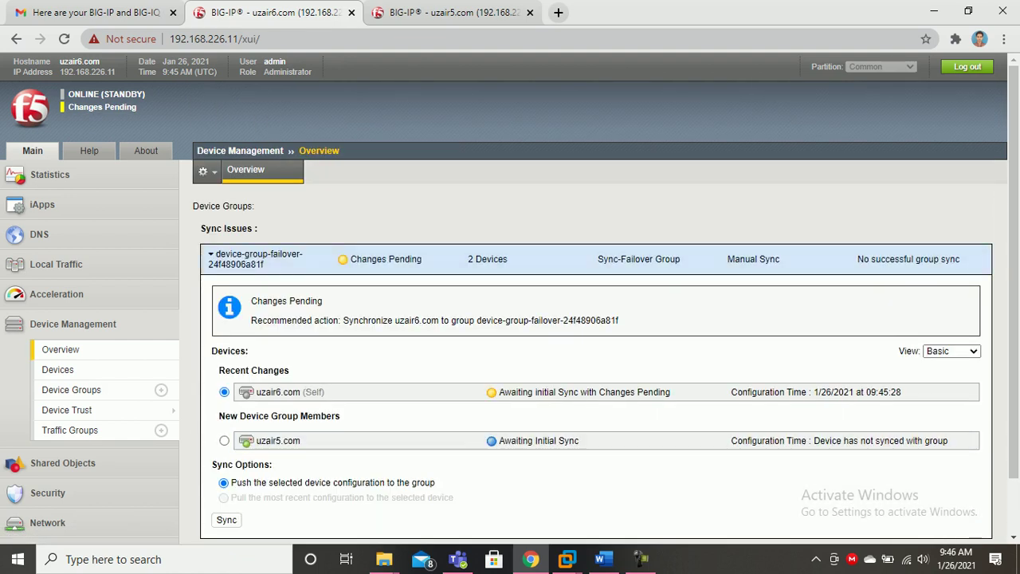
pyautogui.click(446, 12)
pyautogui.click(60, 349)
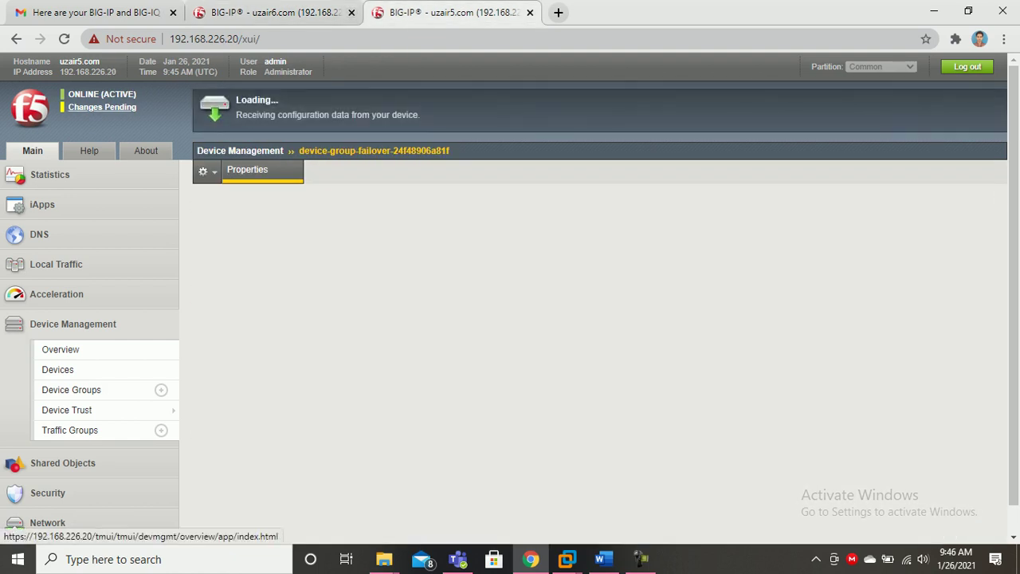
pyautogui.click(275, 12)
pyautogui.scroll(-1, 510, 299)
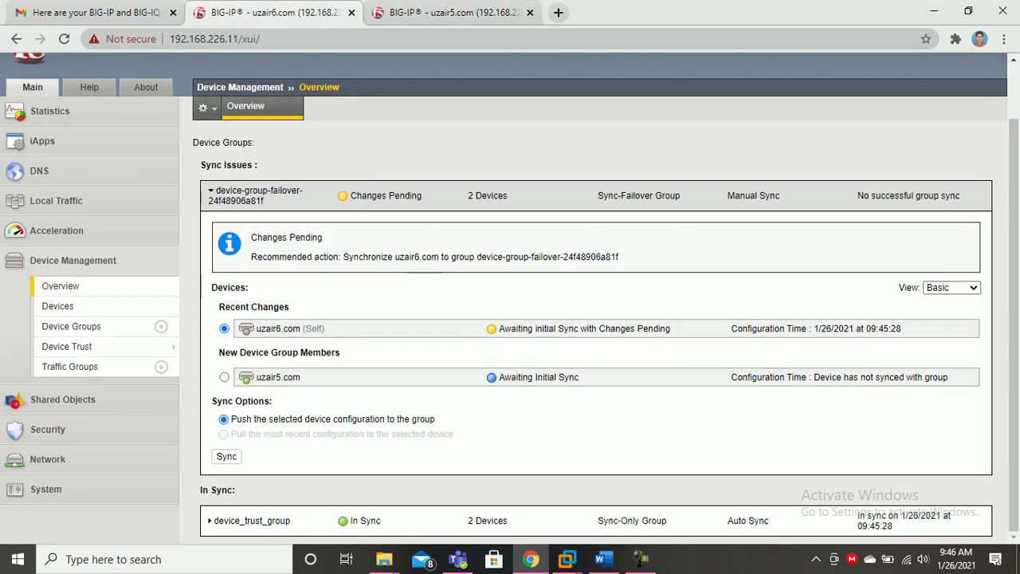
pyautogui.click(226, 457)
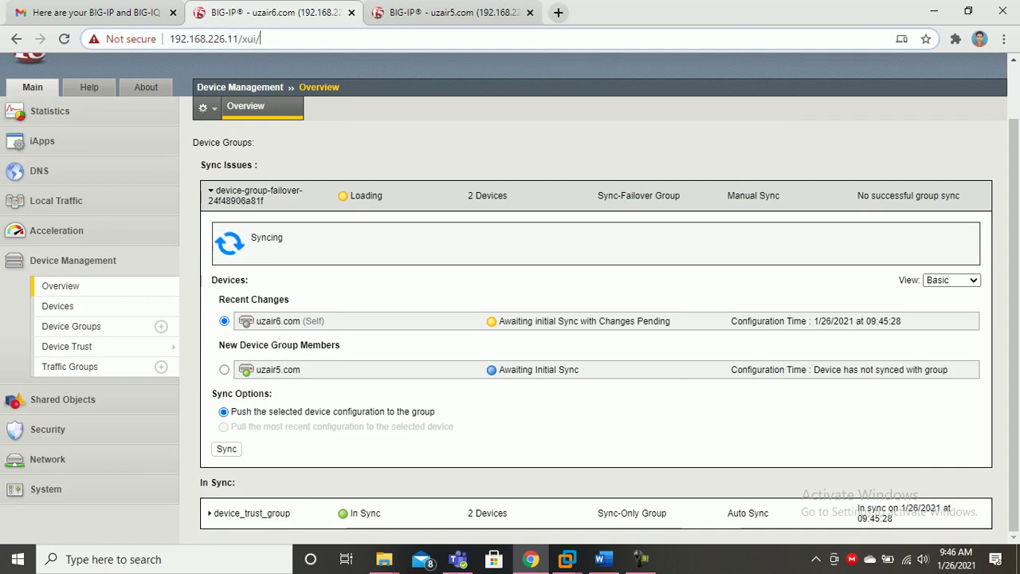
pyautogui.click(431, 39)
pyautogui.hotkey('ctrl', 'Tab')
pyautogui.scroll(-3, 558, 319)
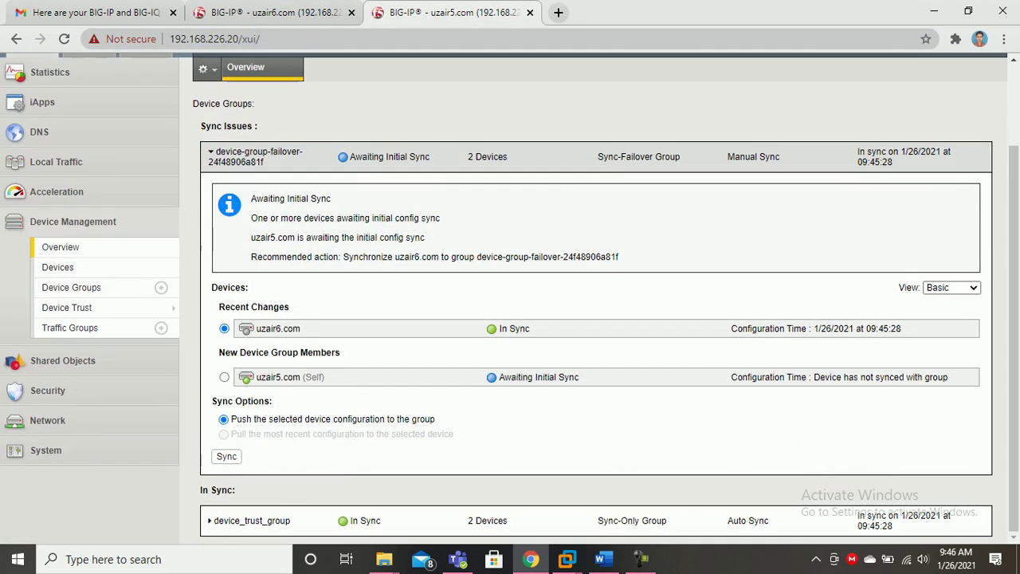
pyautogui.hotkey('ctrl', 'shift', 'Tab')
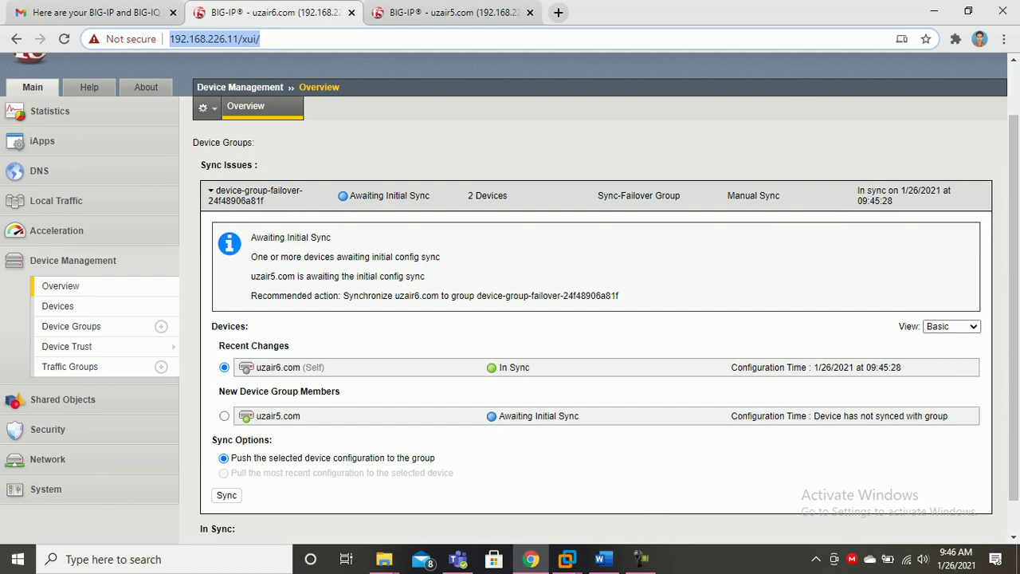
pyautogui.hotkey('ctrl', 'Tab')
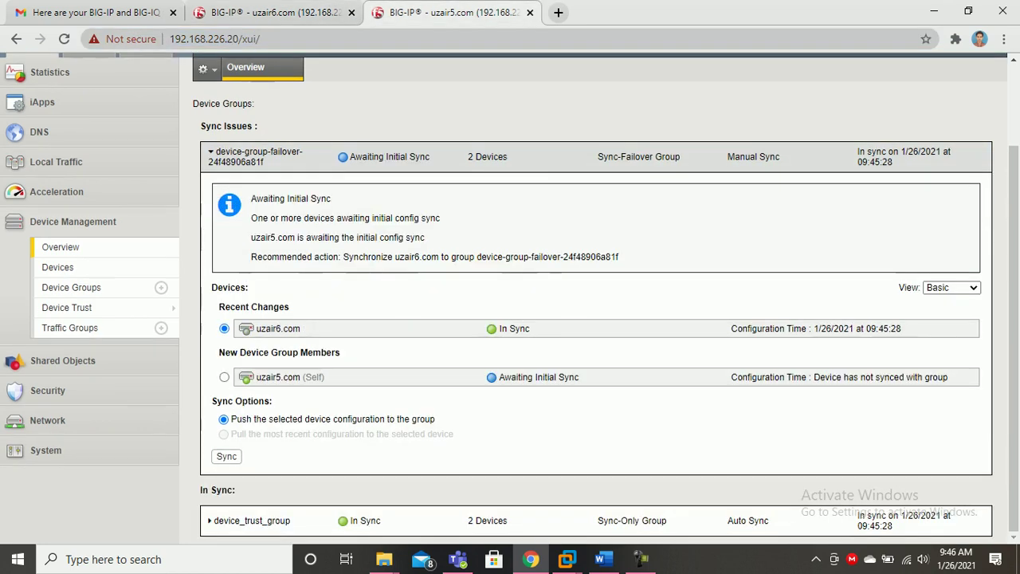
pyautogui.scroll(2, 593, 298)
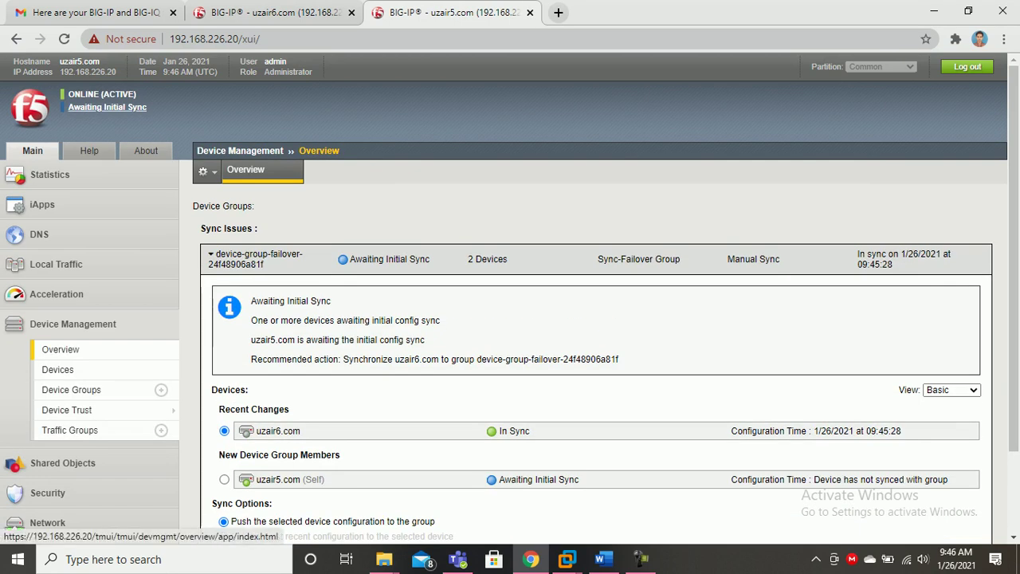
pyautogui.click(275, 13)
pyautogui.scroll(2, 593, 299)
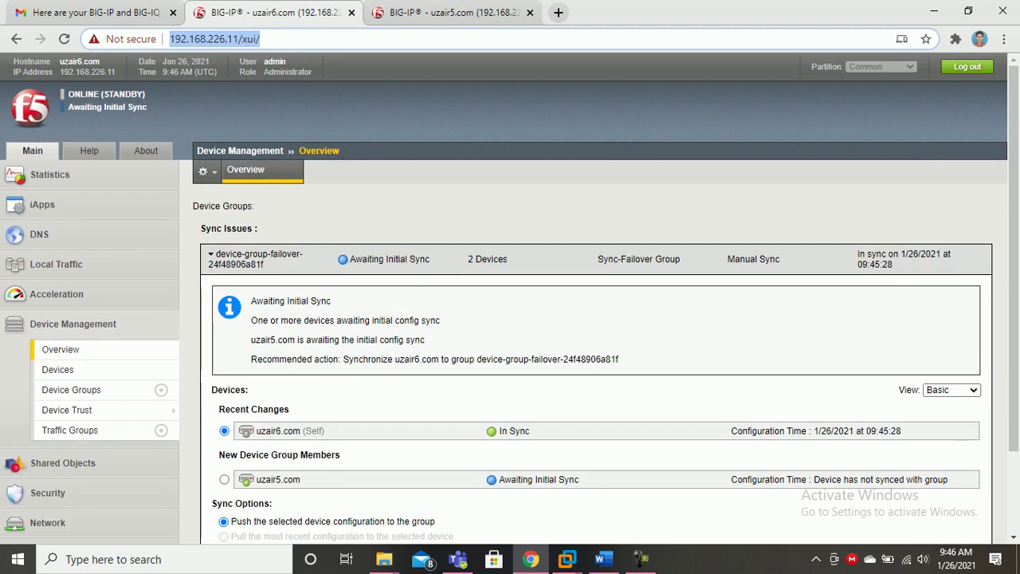
pyautogui.scroll(-1, 593, 298)
pyautogui.scroll(-1, 593, 299)
pyautogui.scroll(1, 593, 299)
pyautogui.click(453, 13)
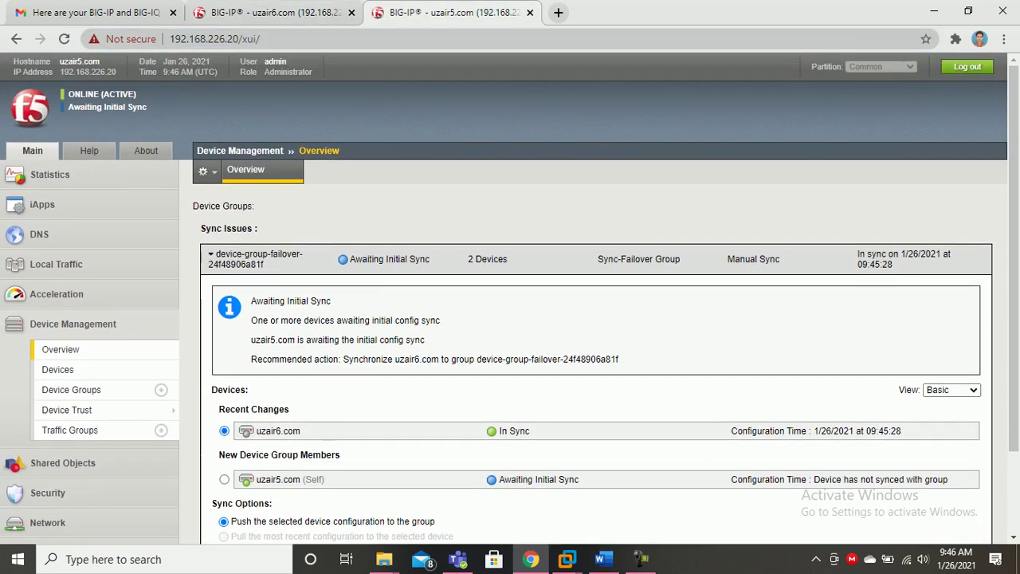
pyautogui.click(275, 13)
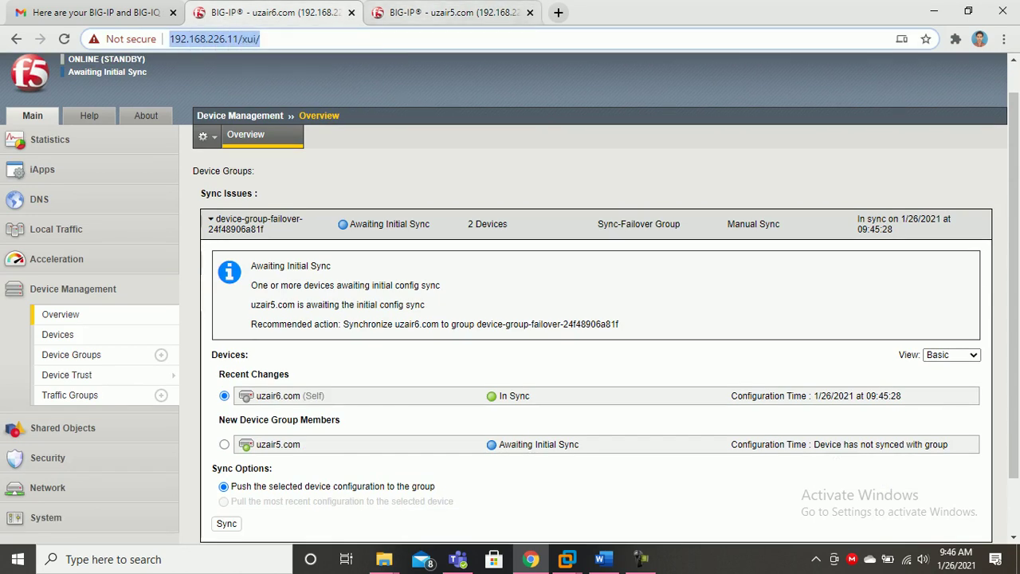
pyautogui.click(447, 12)
pyautogui.scroll(-1, 510, 318)
pyautogui.scroll(1, 510, 319)
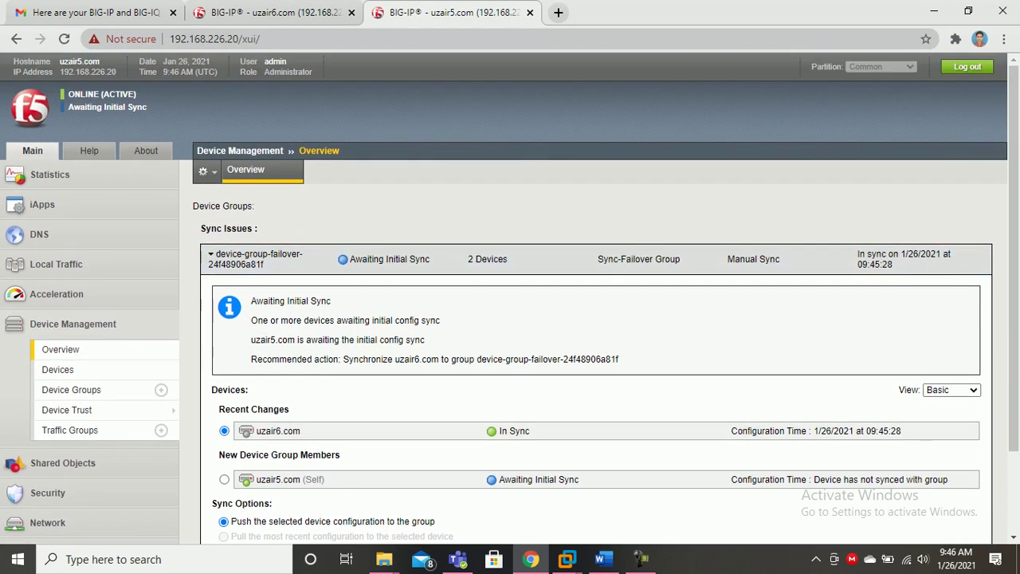
pyautogui.click(275, 13)
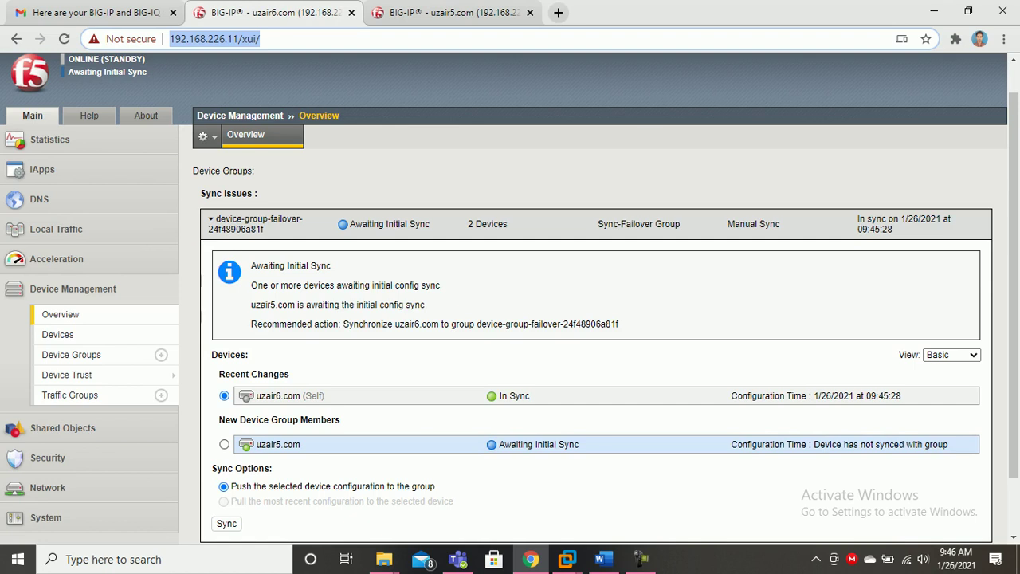
pyautogui.click(447, 12)
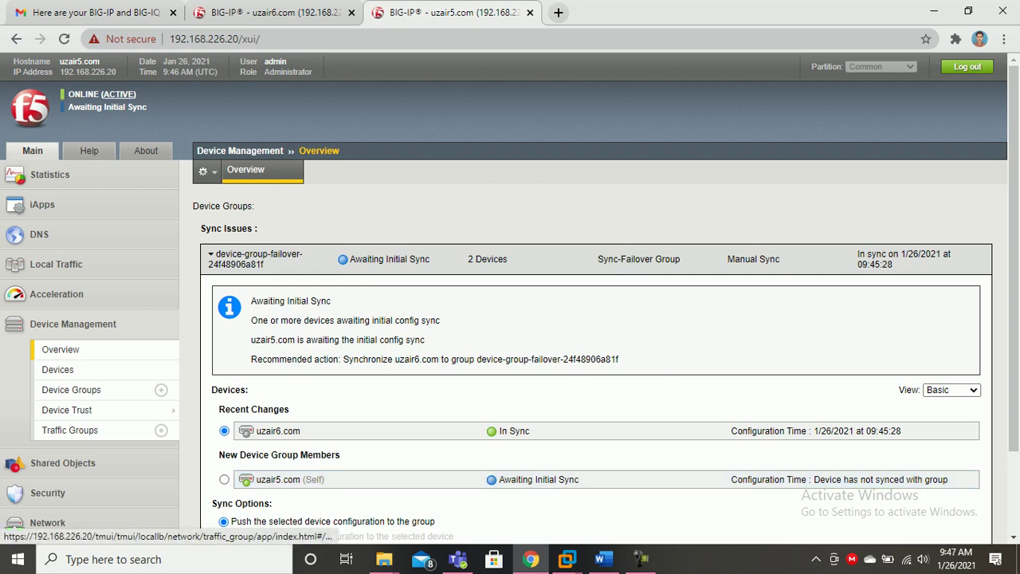
pyautogui.click(271, 12)
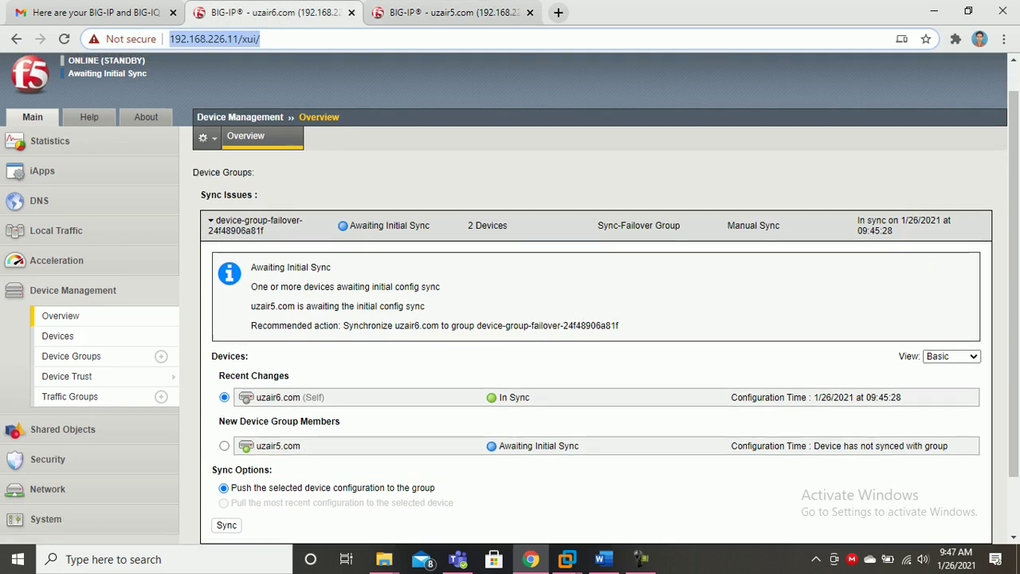
pyautogui.scroll(1, 239, 335)
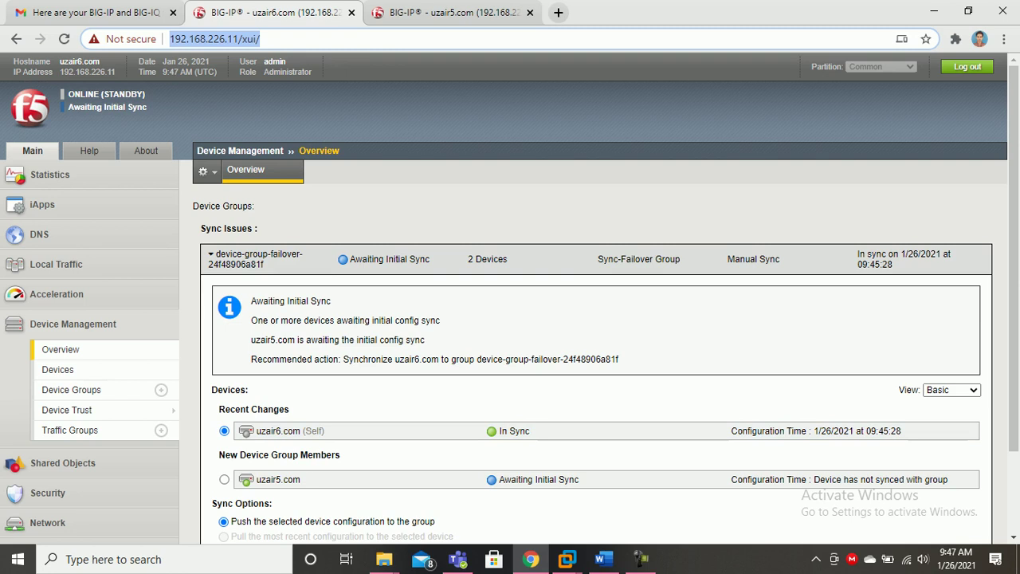
pyautogui.scroll(-3, 510, 319)
pyautogui.scroll(3, 510, 318)
pyautogui.click(453, 12)
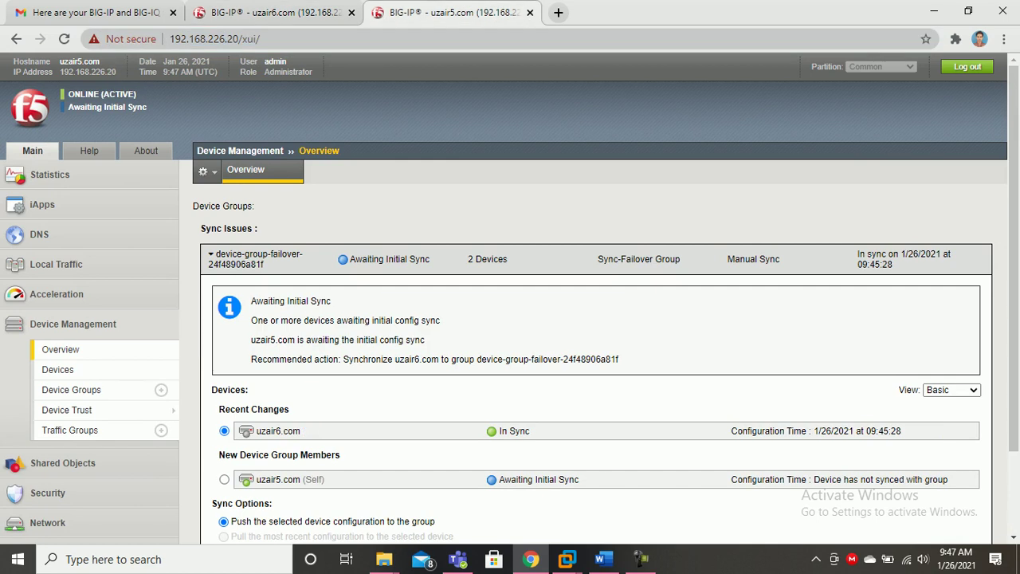
pyautogui.click(275, 12)
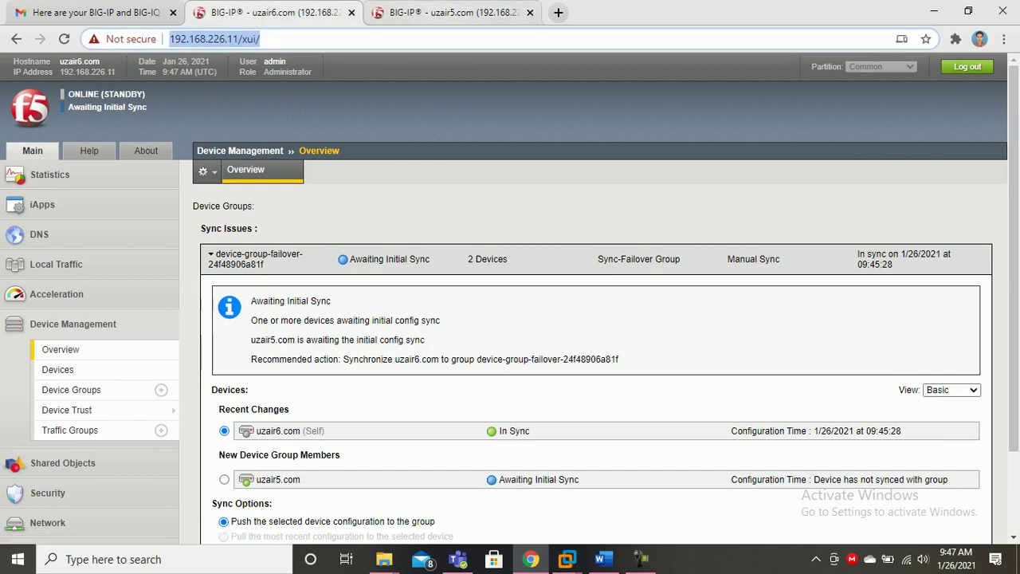
pyautogui.click(452, 12)
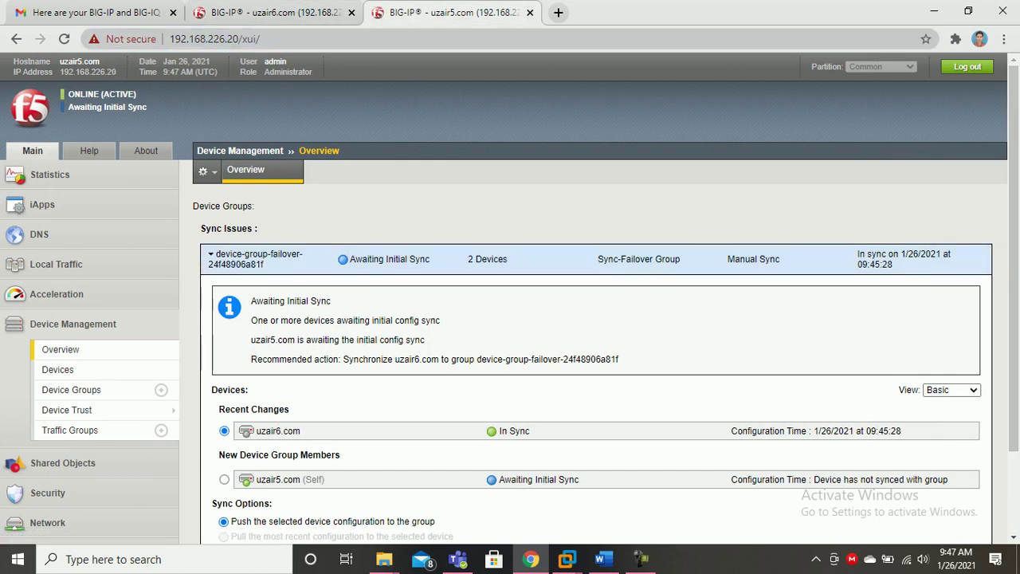
pyautogui.click(275, 13)
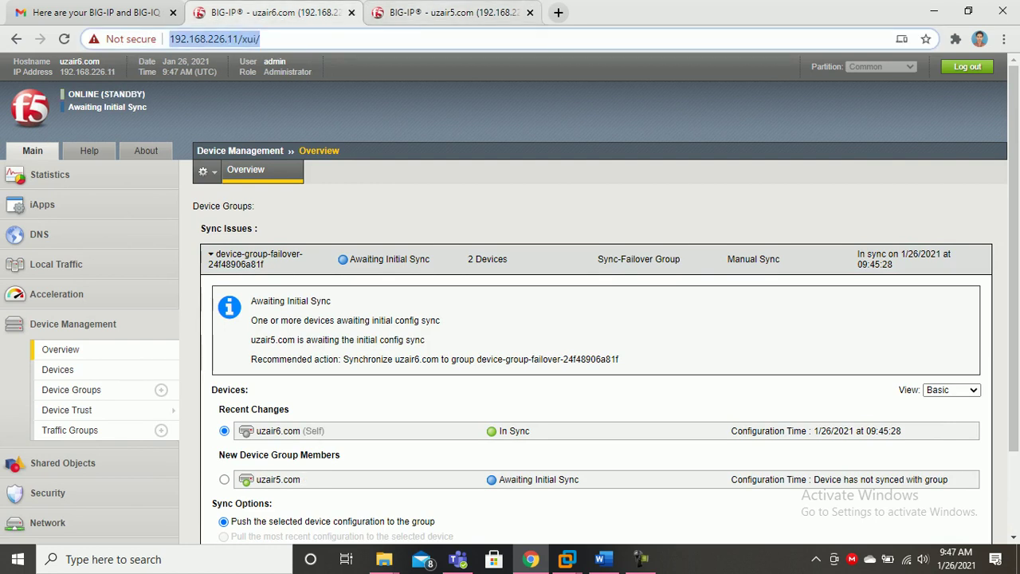
pyautogui.click(641, 559)
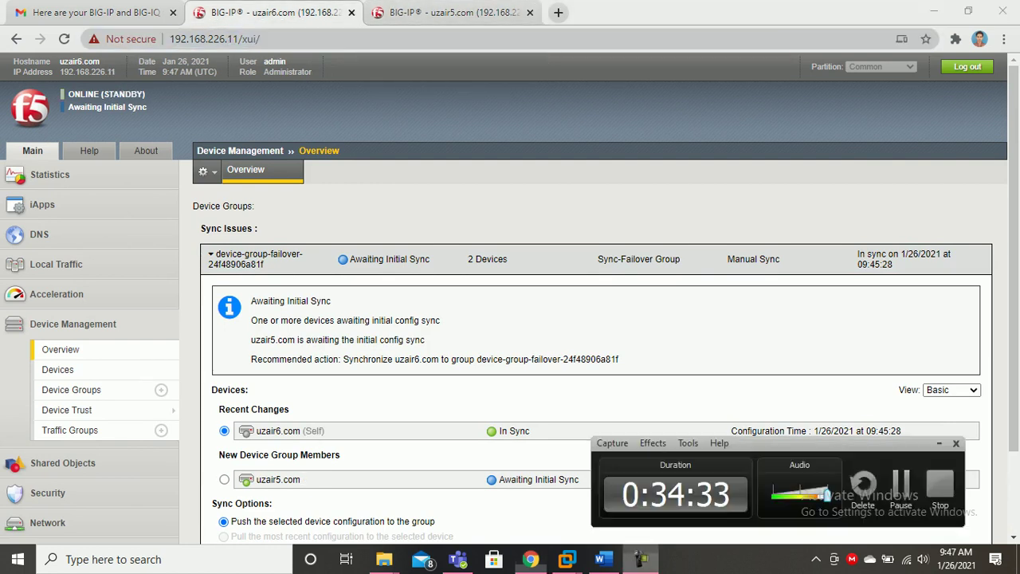
pyautogui.click(641, 560)
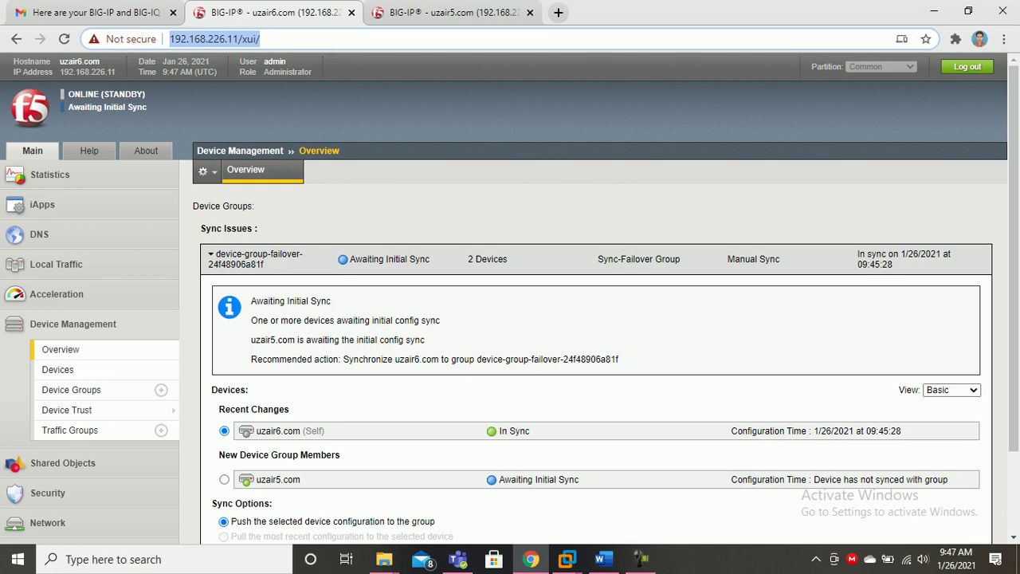
pyautogui.click(452, 13)
pyautogui.click(279, 13)
pyautogui.hotkey('ctrl', 'Tab')
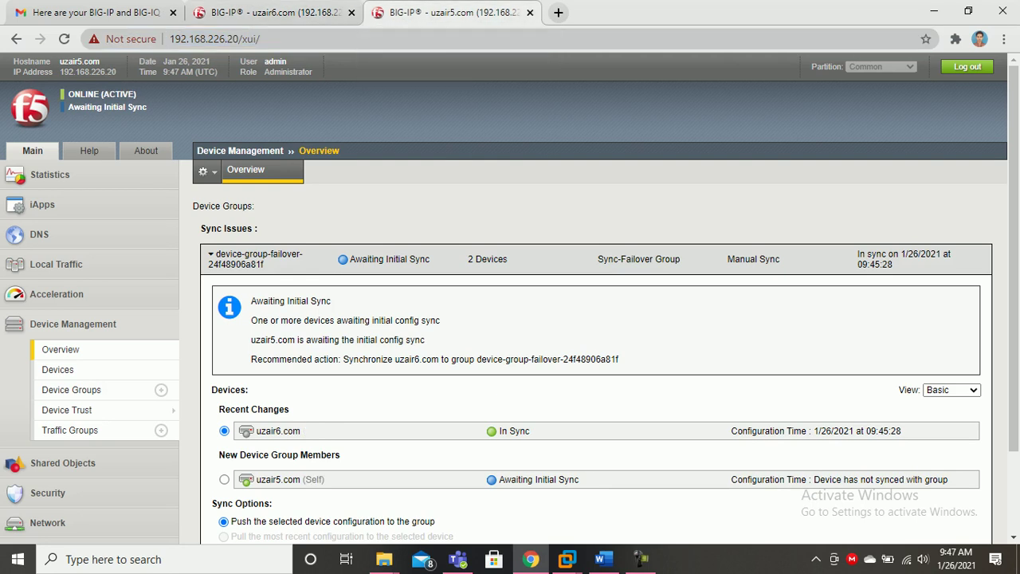
pyautogui.hotkey('ctrl', 'shift', 'Tab')
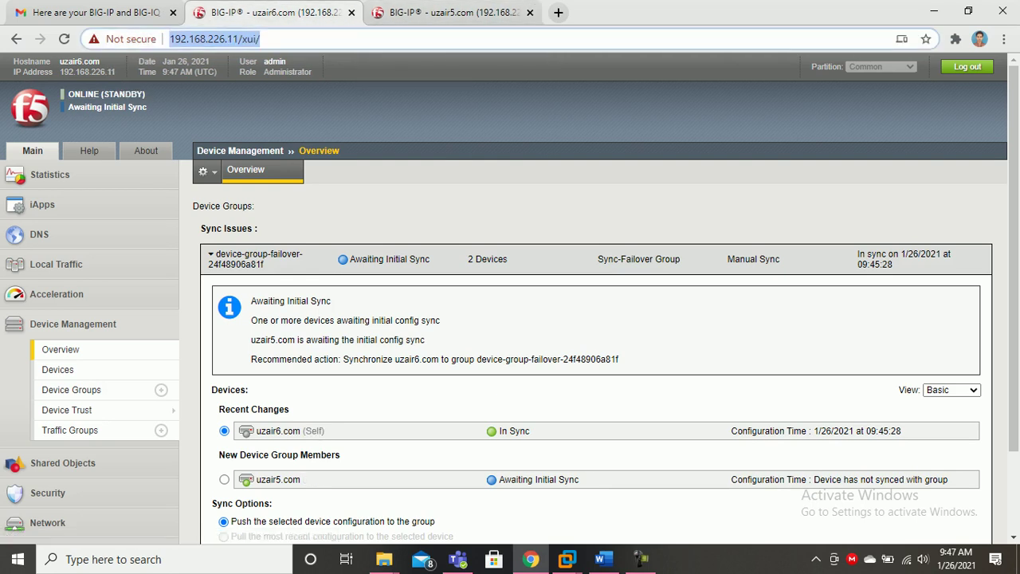
# Sync uzair6.com's configuration to device-group-failover-24f48906a81f and verify both devices show In Sync.
pyautogui.scroll(-2, 510, 298)
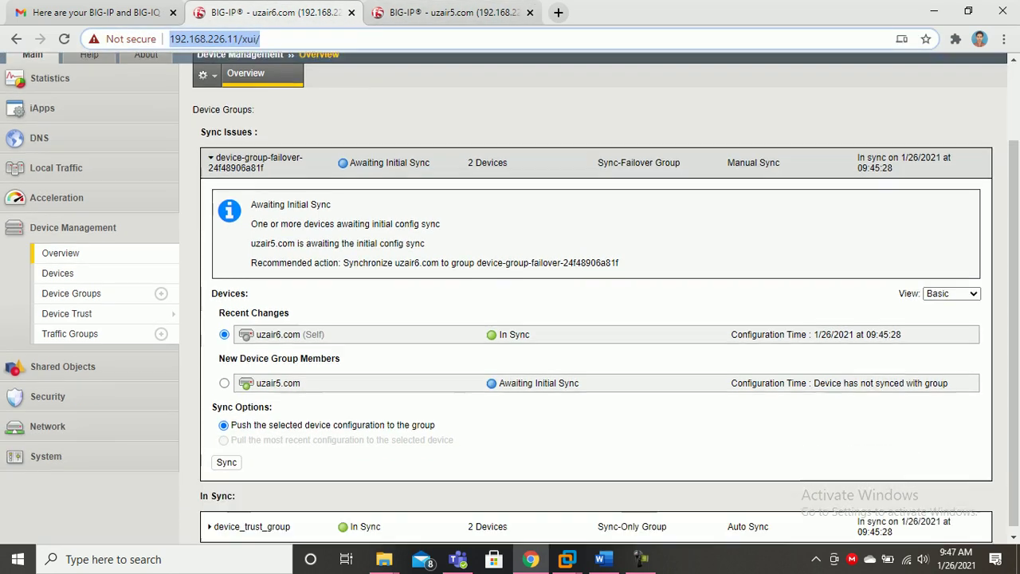
pyautogui.click(226, 456)
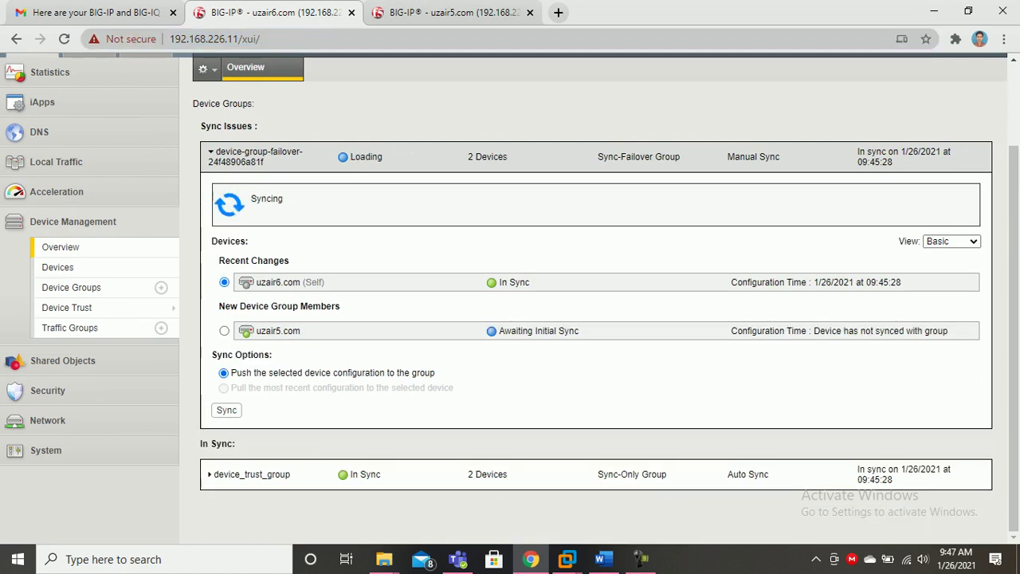
pyautogui.hotkey('ctrl', 'Tab')
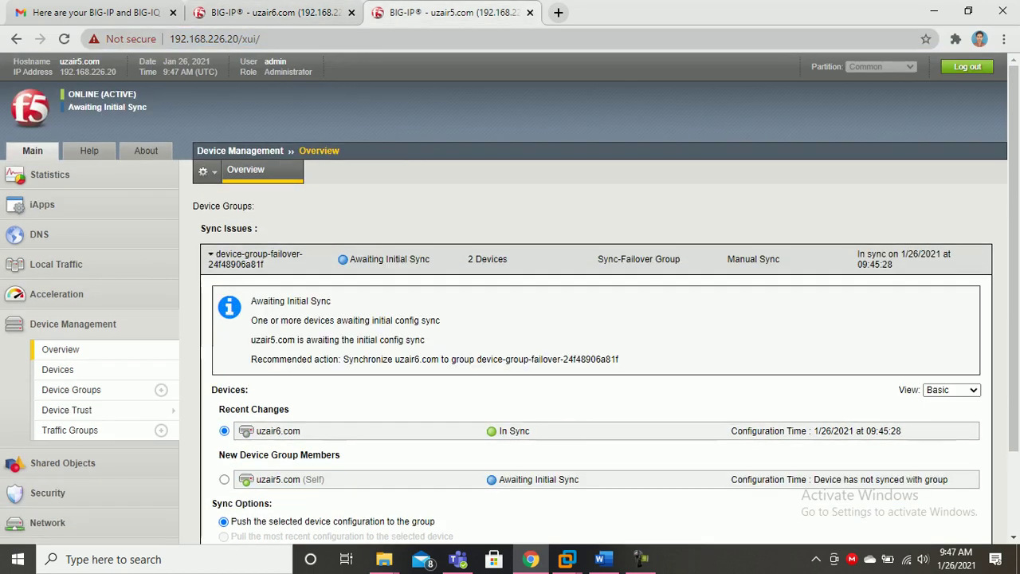
pyautogui.scroll(-1, 510, 298)
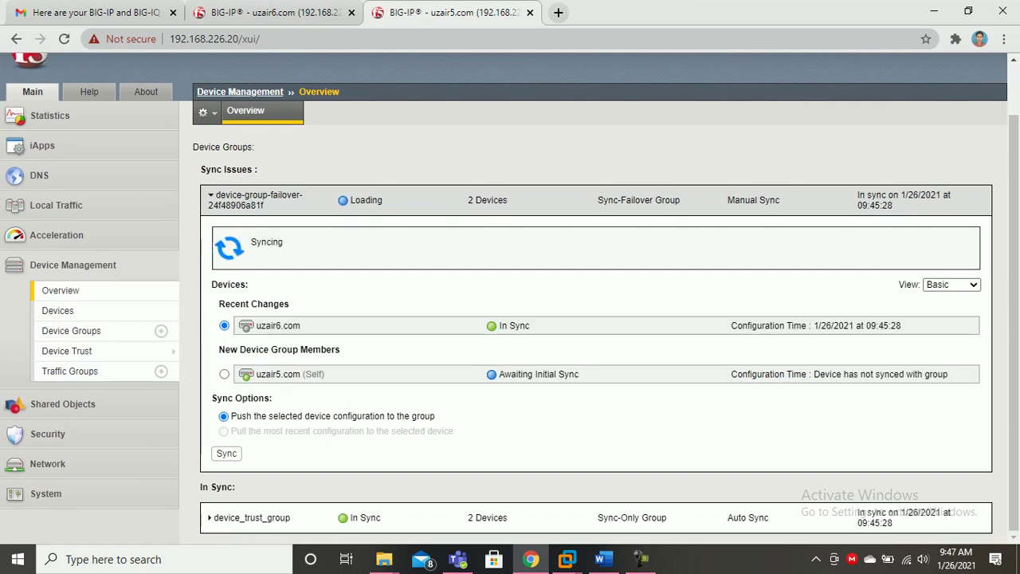
pyautogui.scroll(1, 510, 298)
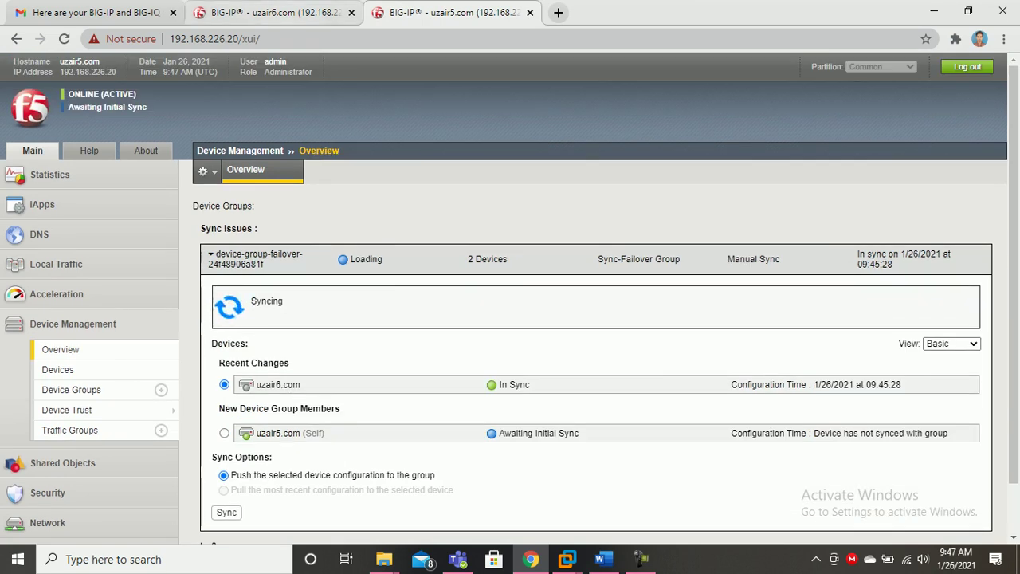
pyautogui.click(275, 13)
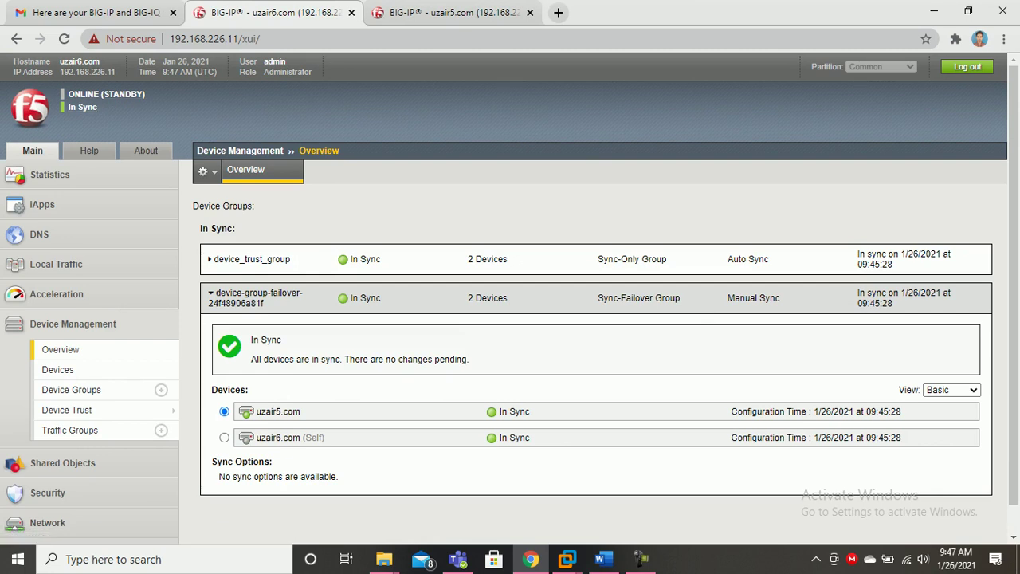
pyautogui.click(453, 12)
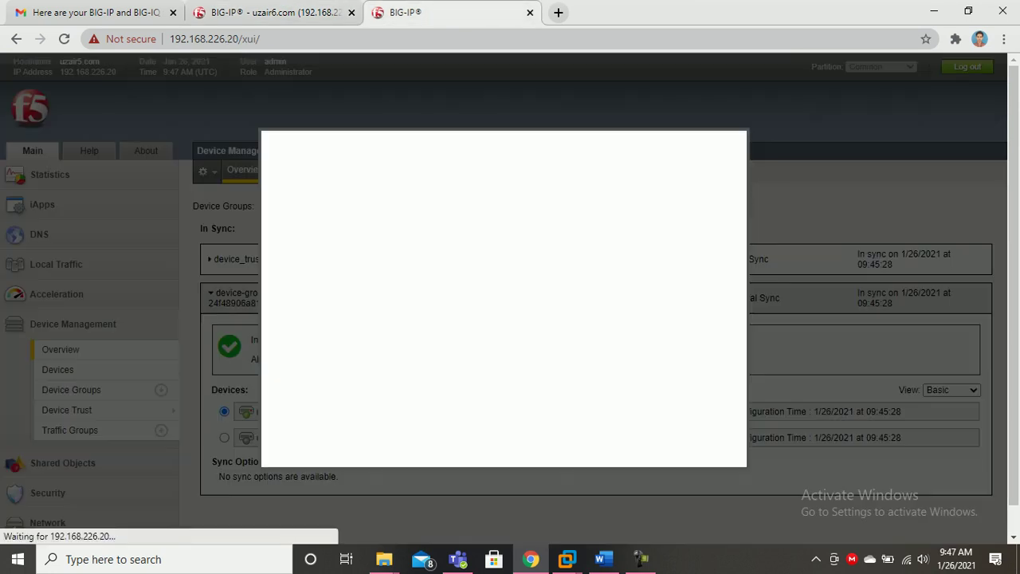
# Return to uzair5.com's login page and enter the administrator username and password.
pyautogui.click(296, 334)
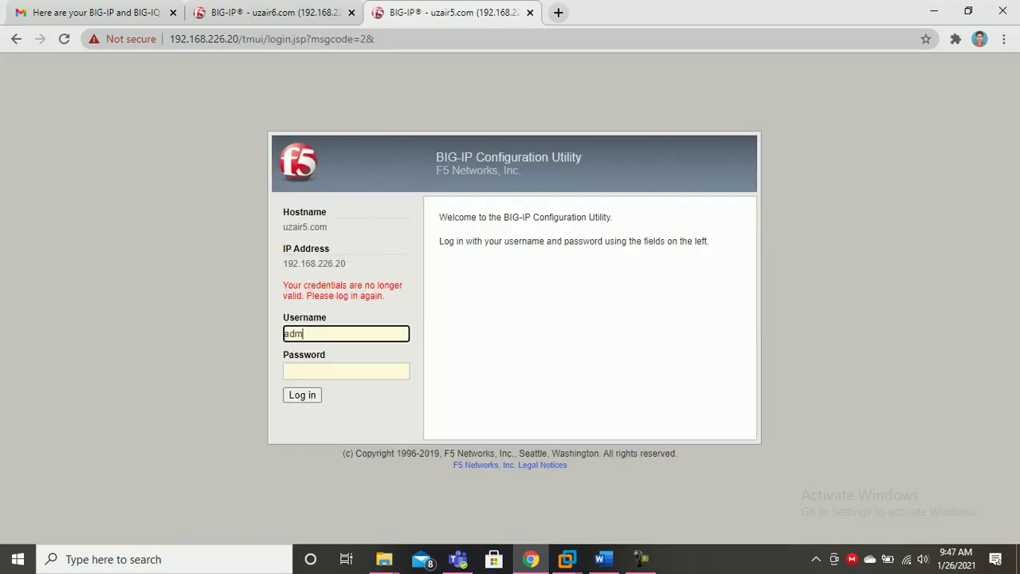
pyautogui.click(346, 372)
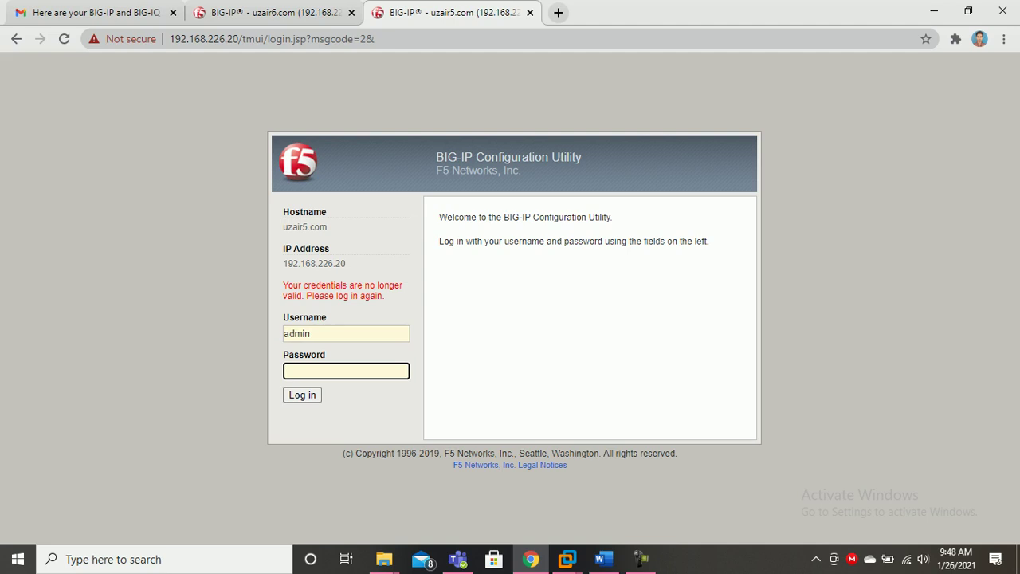